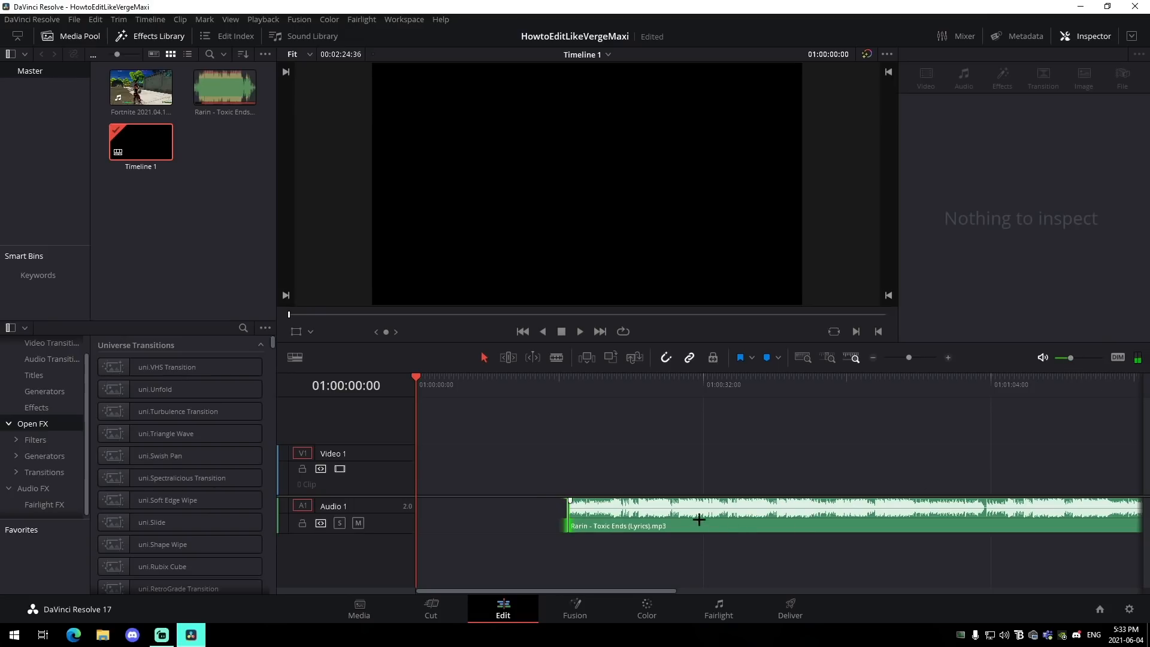
# Move the Rarin - Toxic Ends song clip to the start of the timeline and play it at a slightly higher monitoring volume
pyautogui.moveTo(698, 518); pyautogui.dragTo(548, 519)
pyautogui.press('space')
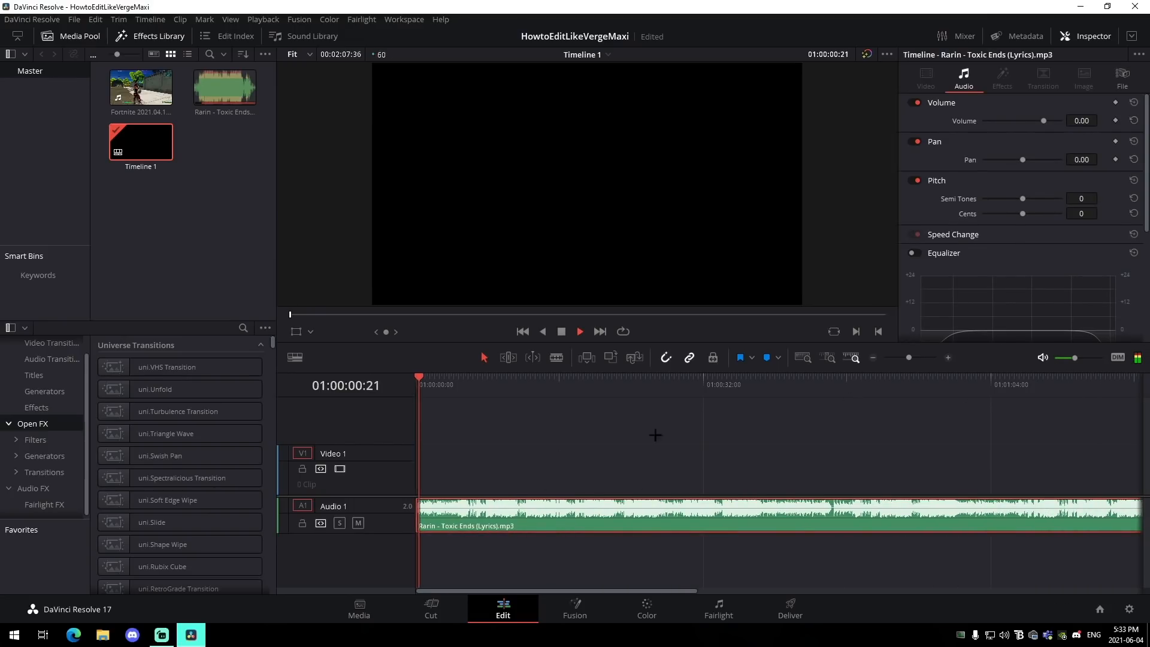
pyautogui.moveTo(909, 357); pyautogui.dragTo(913, 359)
pyautogui.moveTo(1073, 358)
pyautogui.mouseDown()
pyautogui.moveTo(1066, 367)
pyautogui.moveTo(1078, 361)
pyautogui.mouseUp()
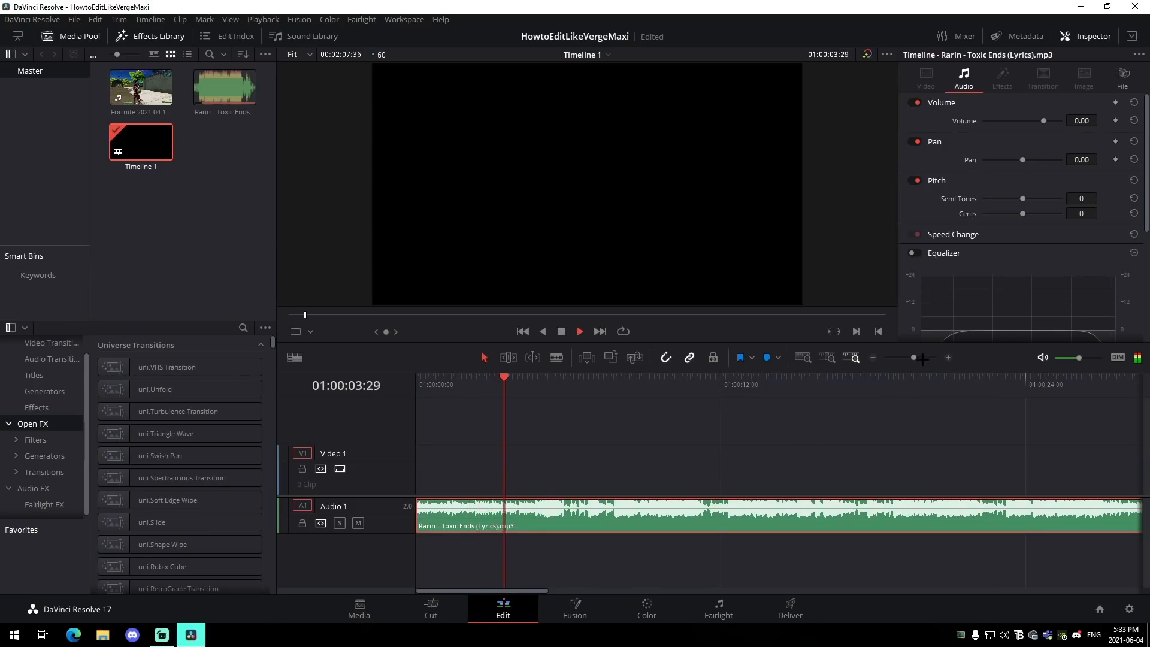
# Add two markers to the song clip on the beats at 01:00:05:05 and 01:00:05:46
pyautogui.moveTo(913, 358); pyautogui.dragTo(917, 362)
pyautogui.moveTo(811, 448)
pyautogui.mouseDown()
pyautogui.moveTo(826, 448)
pyautogui.moveTo(807, 448)
pyautogui.mouseUp()
pyautogui.press('m')
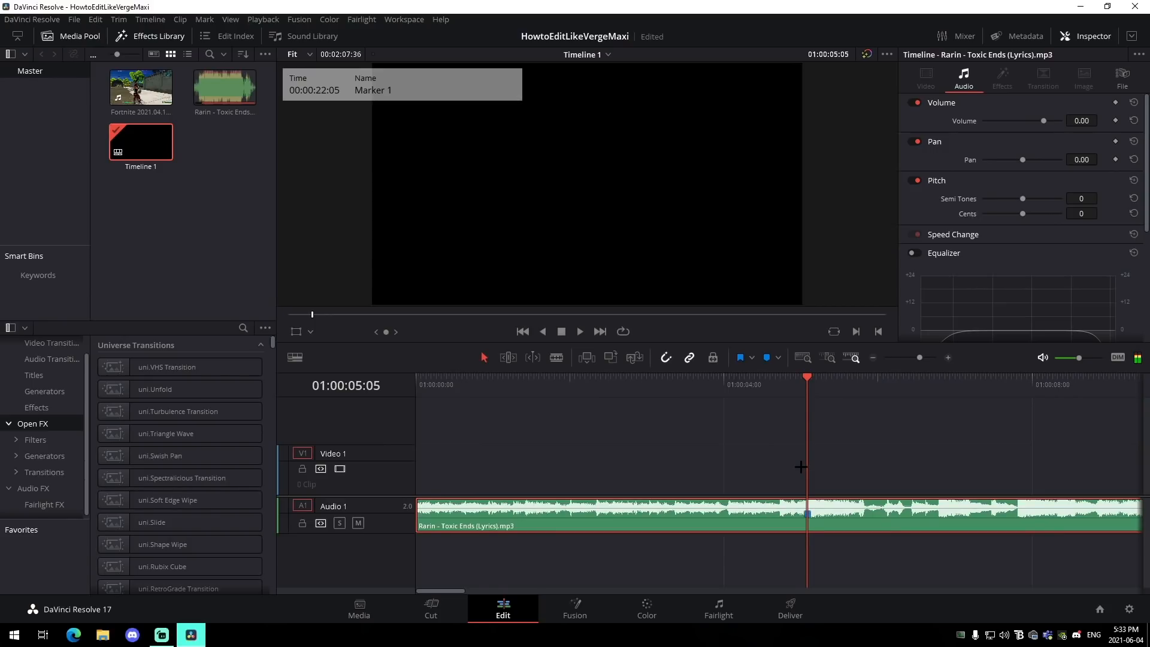
pyautogui.press('space')
pyautogui.press('space')
pyautogui.press('m')
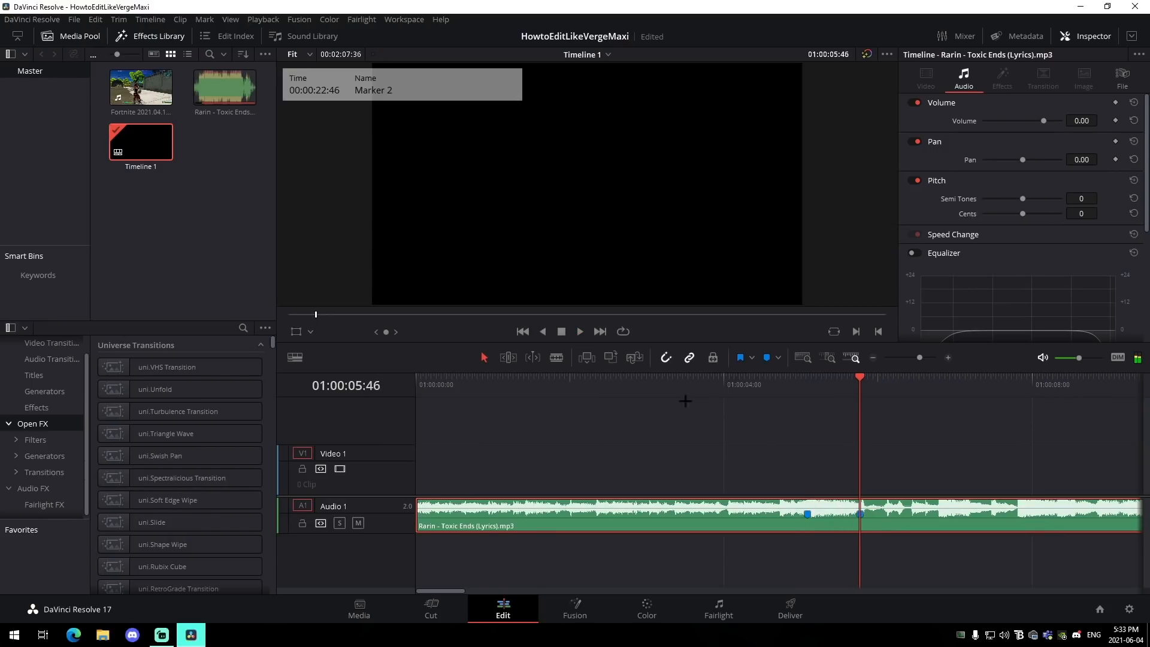
# Split the song clip at 01:00:02:47 and delete the part before the cut
pyautogui.click(629, 391)
pyautogui.hotkey('ctrl', 'b')
pyautogui.click(572, 511)
pyautogui.press('BackSpace')
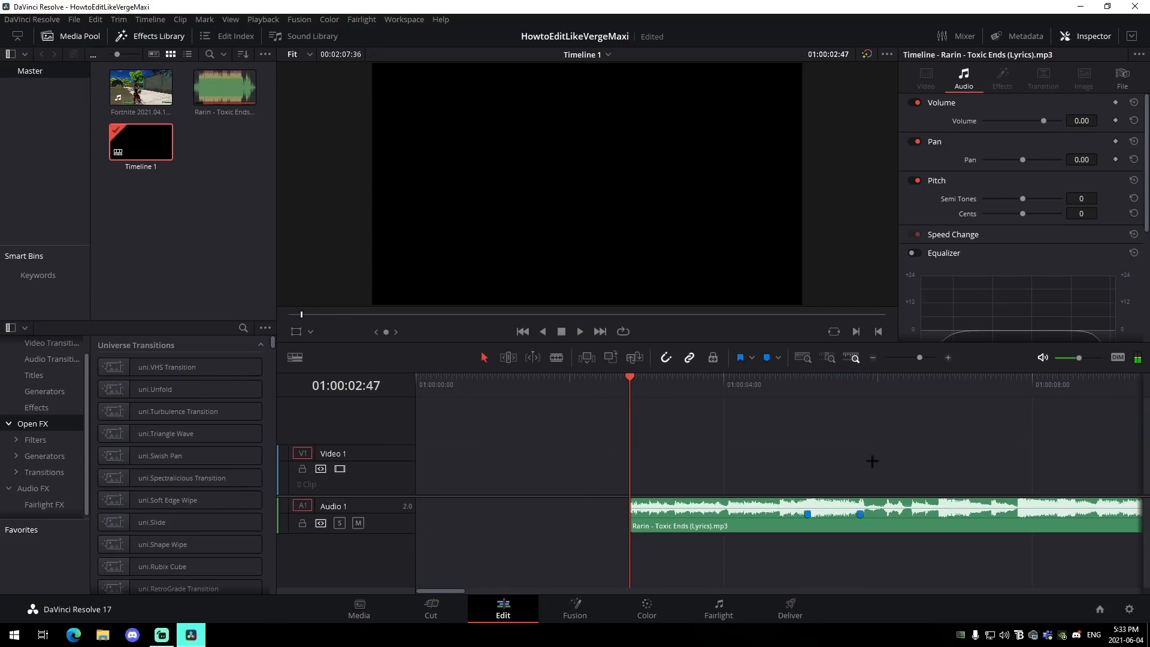
# Split the song clip at 01:00:06:01, shortly past the second marker, and delete everything after the cut
pyautogui.click(880, 374)
pyautogui.hotkey('ctrl', 'b')
pyautogui.click(942, 519)
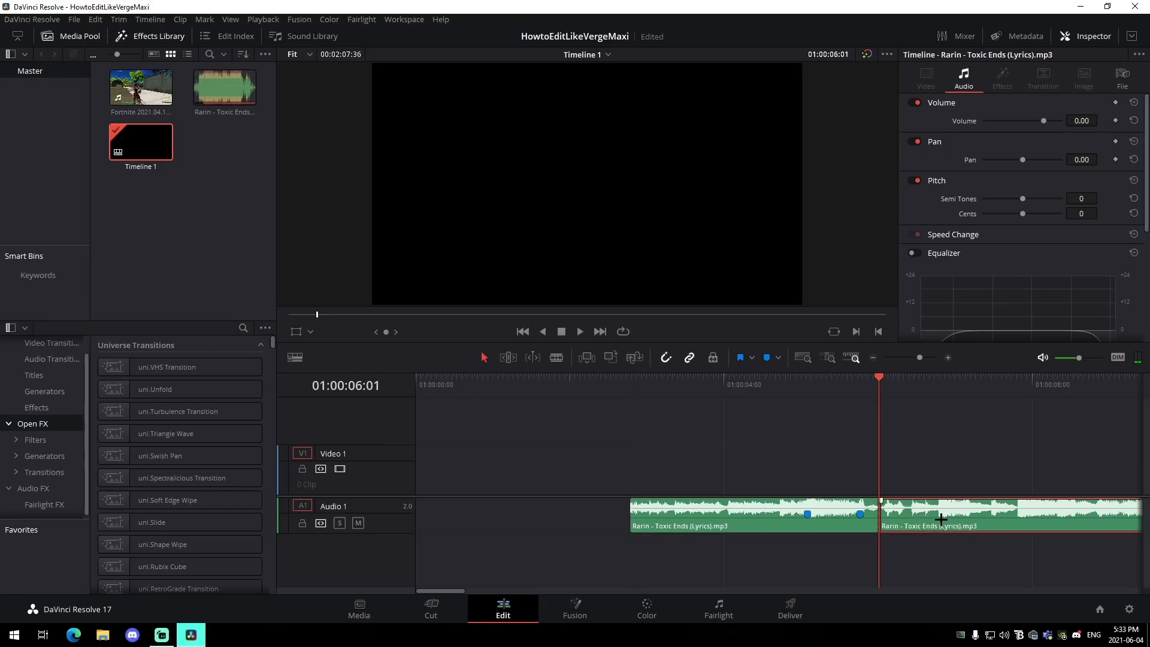
pyautogui.press('BackSpace')
# Place the trimmed song clip at the start of the timeline on a new Audio 2 track
pyautogui.moveTo(921, 357); pyautogui.dragTo(916, 356)
pyautogui.moveTo(571, 513); pyautogui.dragTo(455, 515)
pyautogui.click(416, 391)
pyautogui.moveTo(916, 357); pyautogui.dragTo(920, 358)
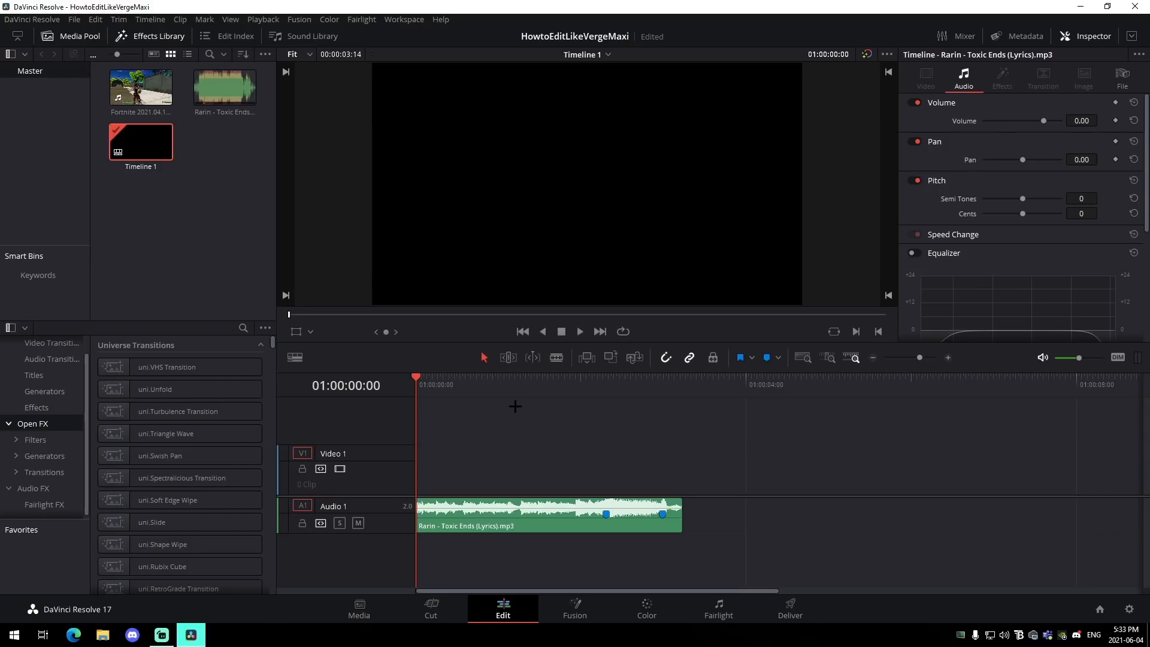
pyautogui.moveTo(481, 513); pyautogui.dragTo(481, 550)
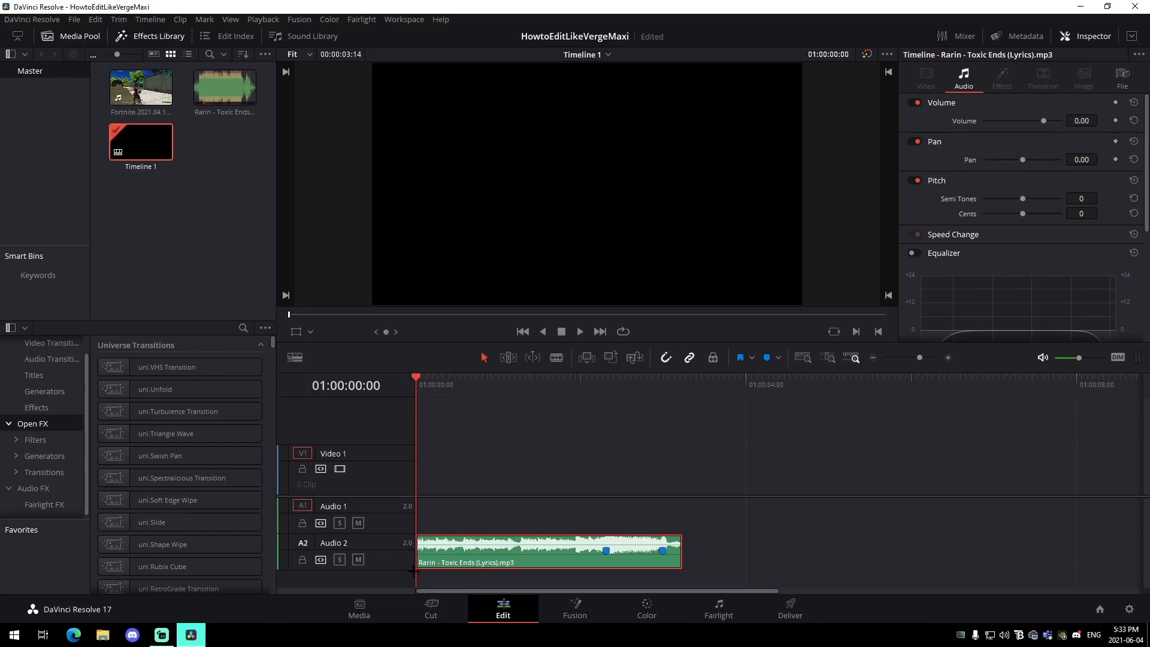
# Add the Fortnite gameplay clip above the song, line up its shot with Marker 1, and trim it to the song's length
pyautogui.doubleClick(138, 94)
pyautogui.moveTo(783, 314); pyautogui.dragTo(524, 500)
pyautogui.press('i')
pyautogui.click(605, 383)
pyautogui.moveTo(719, 478); pyautogui.dragTo(609, 478)
pyautogui.moveTo(417, 473); pyautogui.dragTo(481, 471)
pyautogui.moveTo(675, 465); pyautogui.dragTo(668, 465)
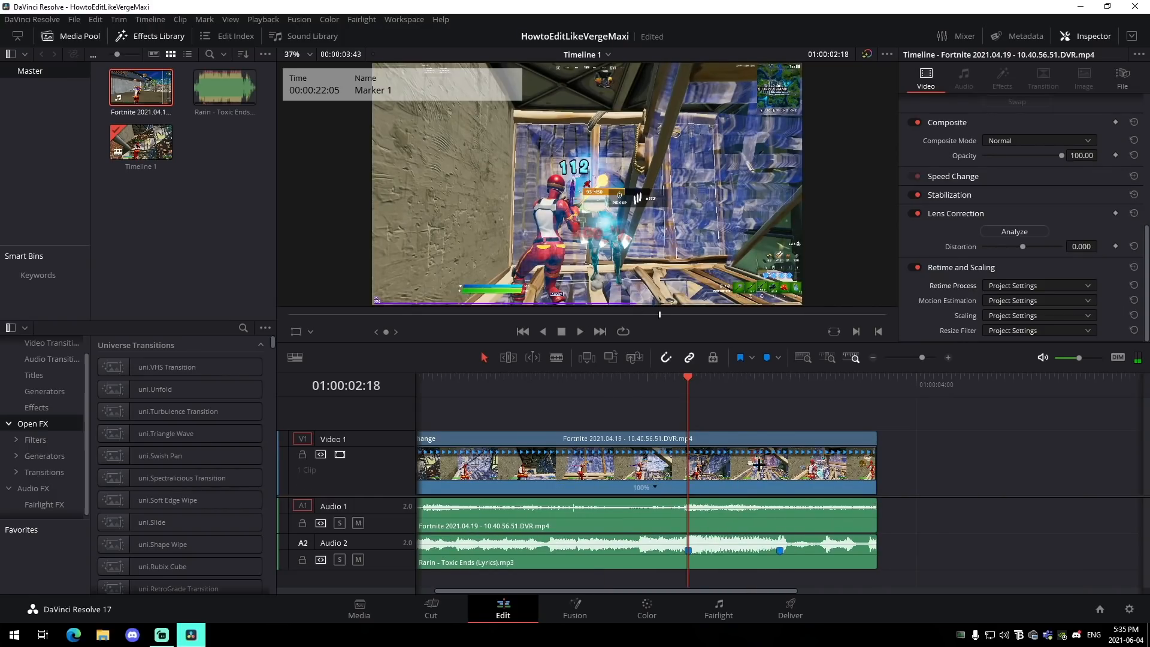
# Add speed points to the gameplay clip at 01:00:02:18, 01:00:01:51 and 01:00:02:05
pyautogui.rightClick(759, 465)
pyautogui.click(656, 488)
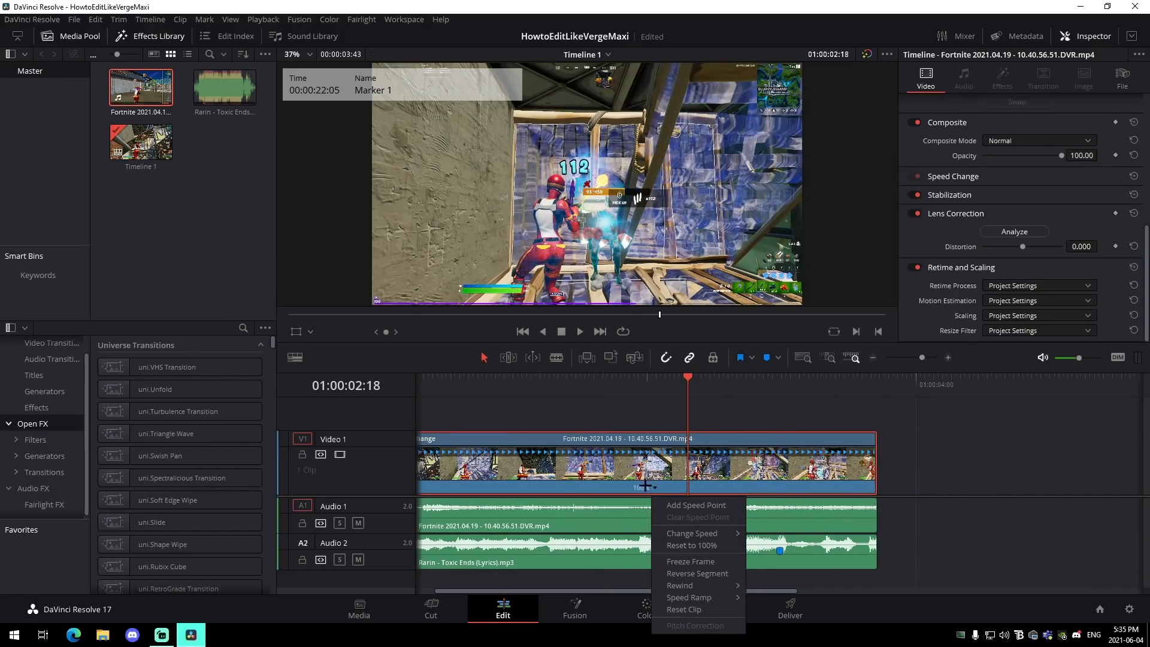
pyautogui.click(860, 573)
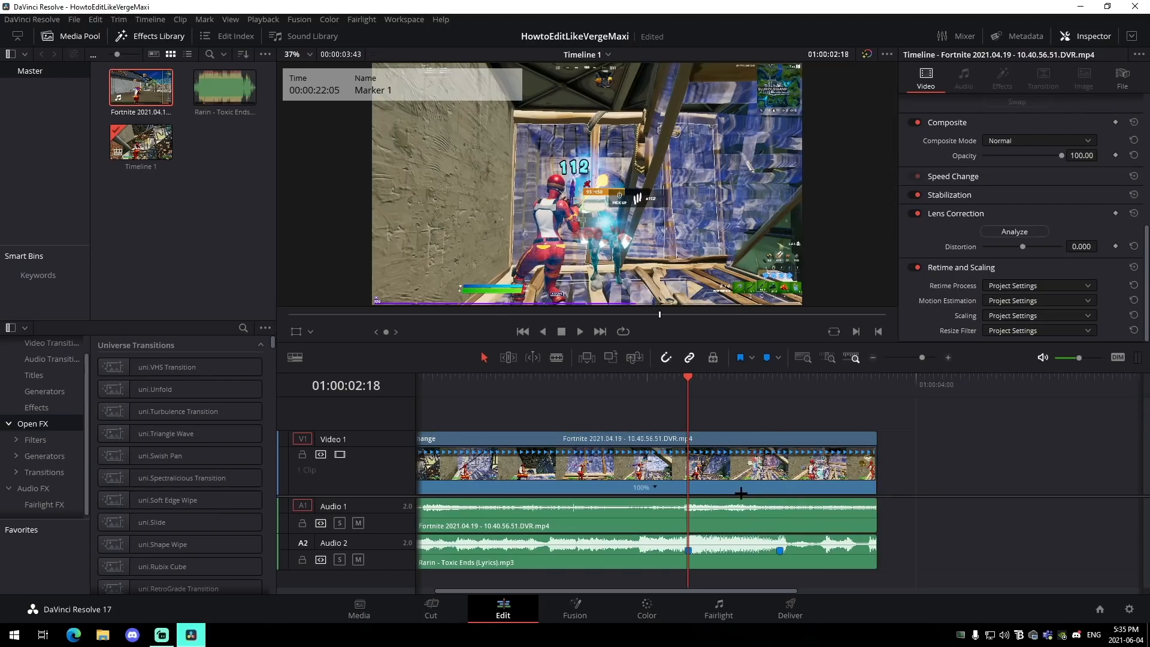
pyautogui.click(659, 486)
pyautogui.click(676, 506)
pyautogui.moveTo(649, 384); pyautogui.dragTo(628, 399)
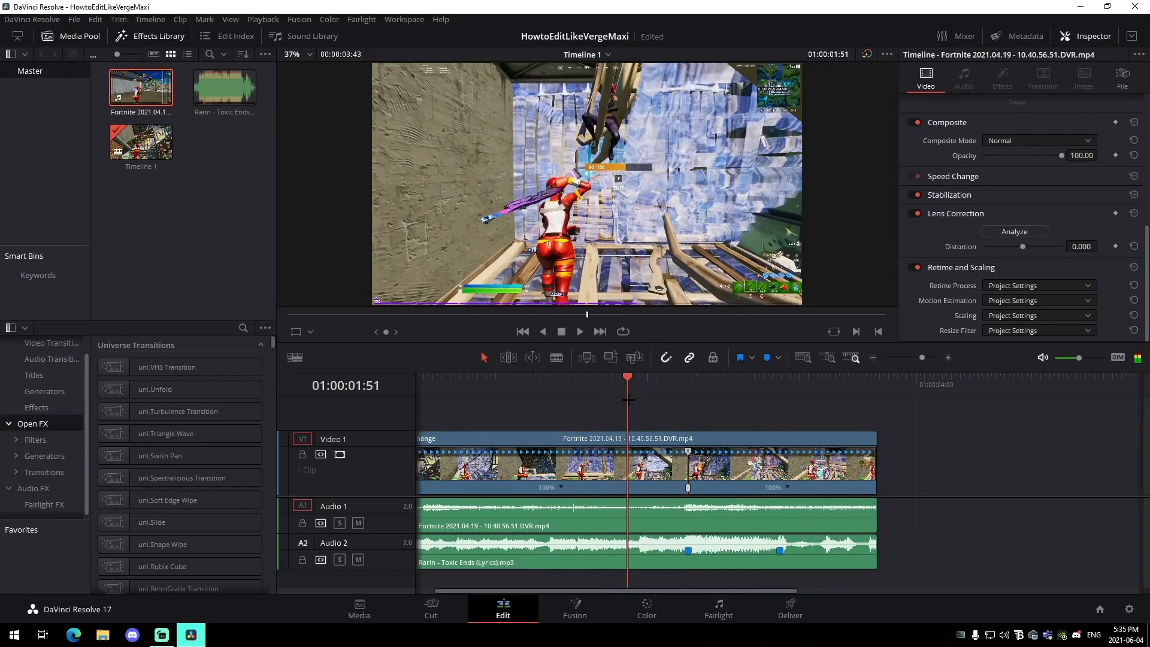
pyautogui.click(563, 487)
pyautogui.click(579, 506)
pyautogui.moveTo(636, 392); pyautogui.dragTo(658, 393)
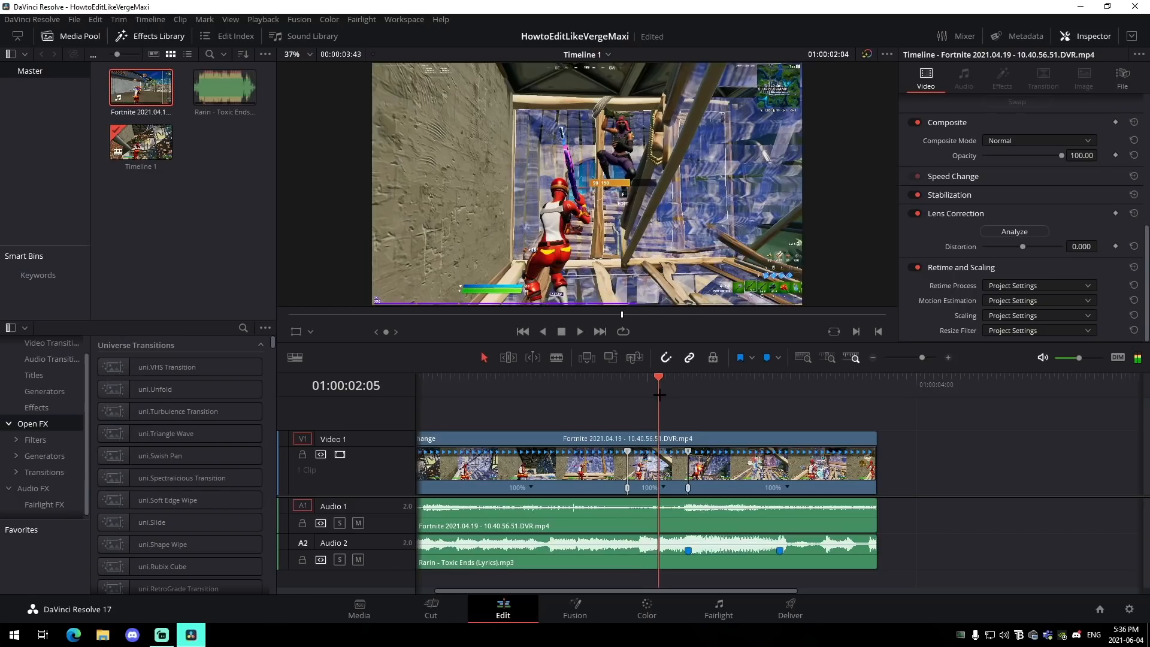
pyautogui.click(663, 487)
pyautogui.click(682, 503)
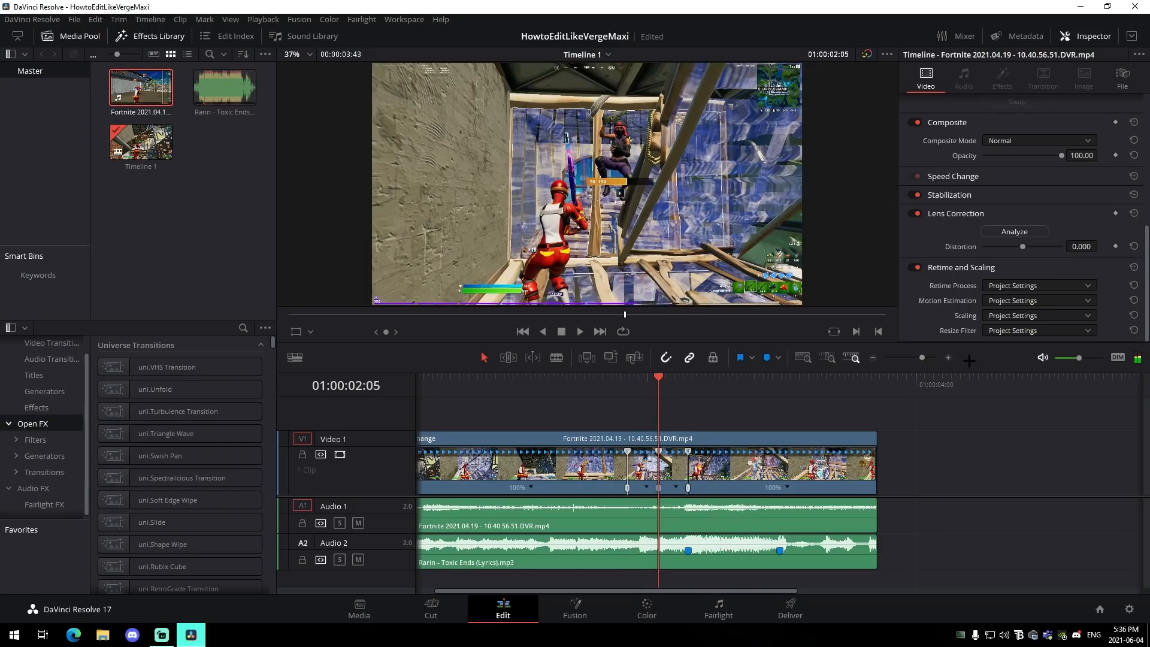
# Set the gameplay clip's second and last speed segments to 50% and speed up the short segment between them
pyautogui.click(646, 486)
pyautogui.moveTo(677, 533)
pyautogui.click(772, 548)
pyautogui.click(699, 488)
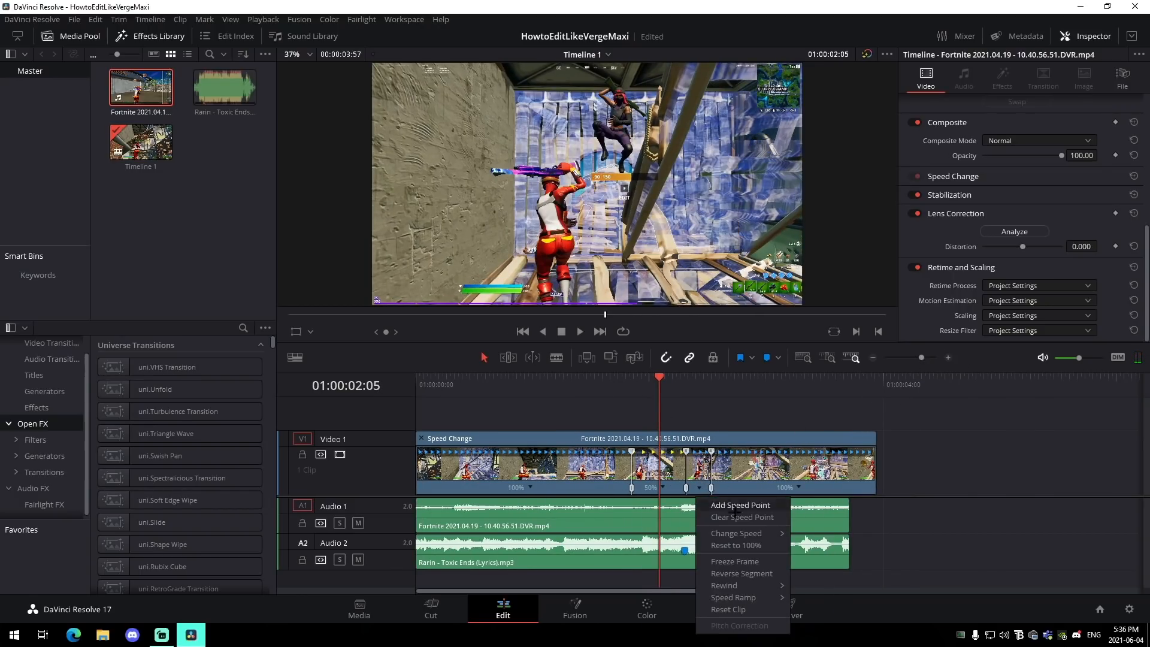
pyautogui.moveTo(742, 533)
pyautogui.click(827, 611)
pyautogui.click(785, 487)
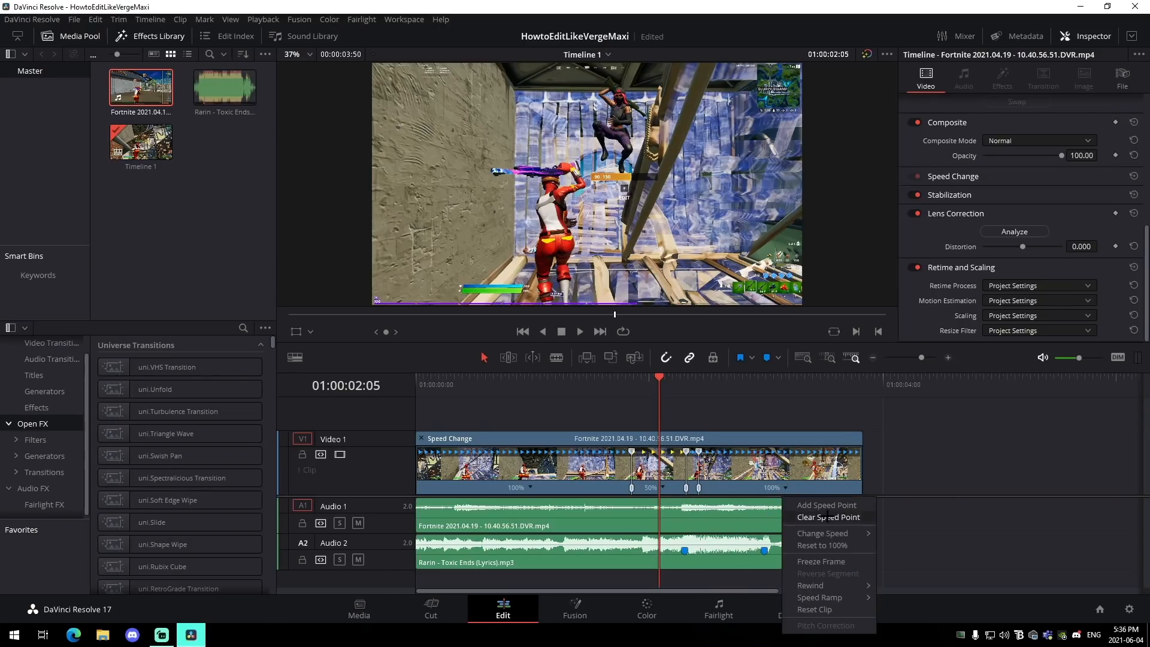
pyautogui.moveTo(822, 533)
pyautogui.click(899, 547)
# Adjust the speed points so the shot lands on Marker 1, and trim the gameplay video and audio to end at Marker 2
pyautogui.click(684, 386)
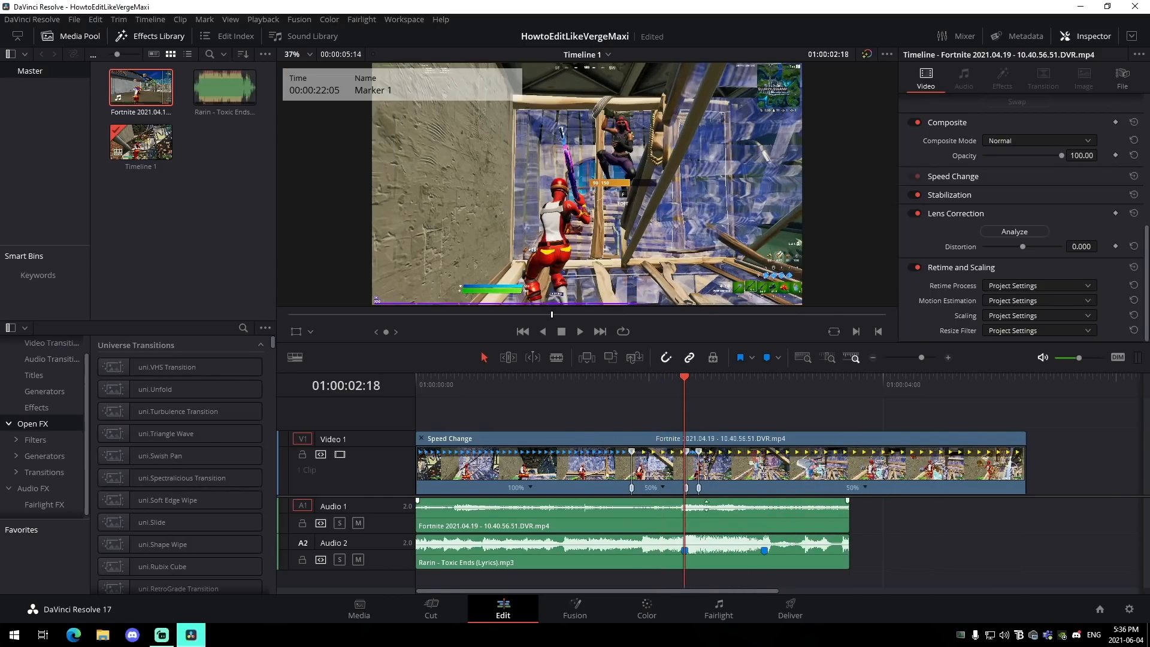
pyautogui.moveTo(686, 487)
pyautogui.mouseDown()
pyautogui.moveTo(667, 488)
pyautogui.moveTo(689, 487)
pyautogui.mouseUp()
pyautogui.moveTo(990, 465); pyautogui.dragTo(763, 465)
pyautogui.moveTo(848, 515); pyautogui.dragTo(763, 515)
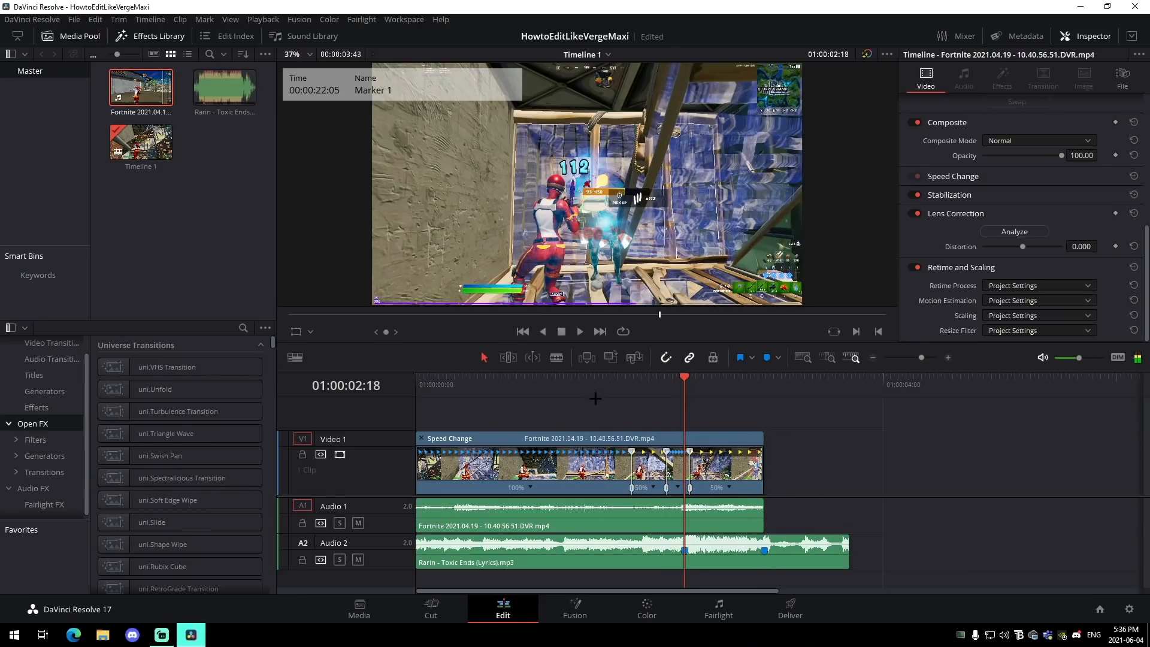
pyautogui.click(595, 398)
pyautogui.press('space')
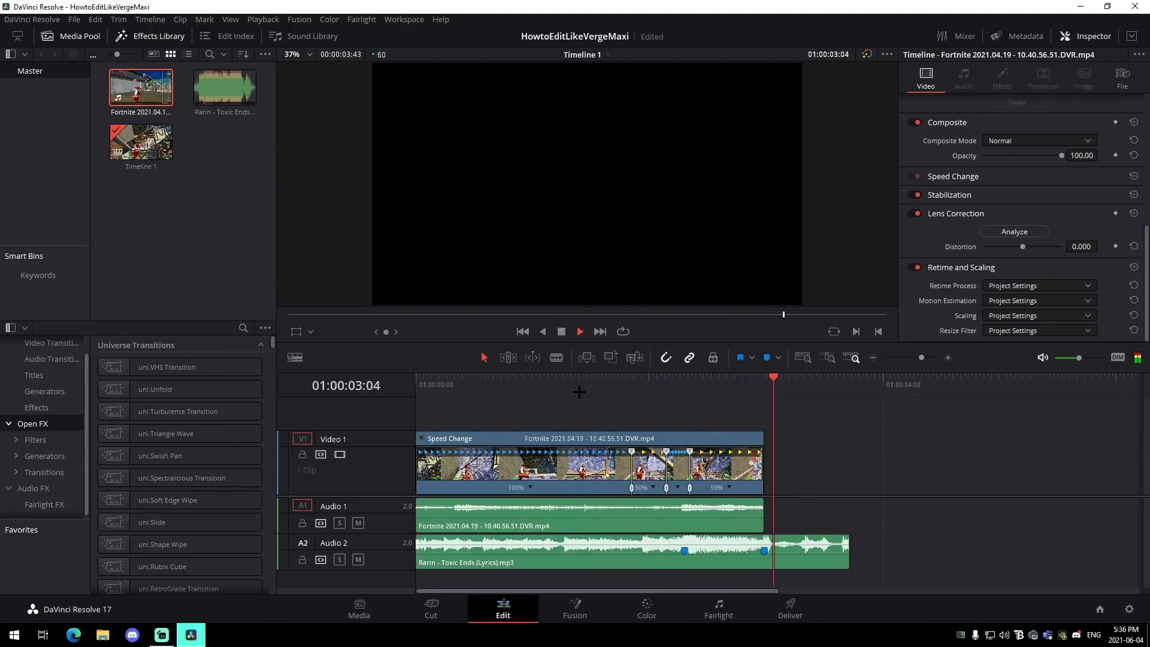
# Try Optical Flow as the gameplay clip's retime process and play back the slowed section
pyautogui.click(713, 464)
pyautogui.click(648, 392)
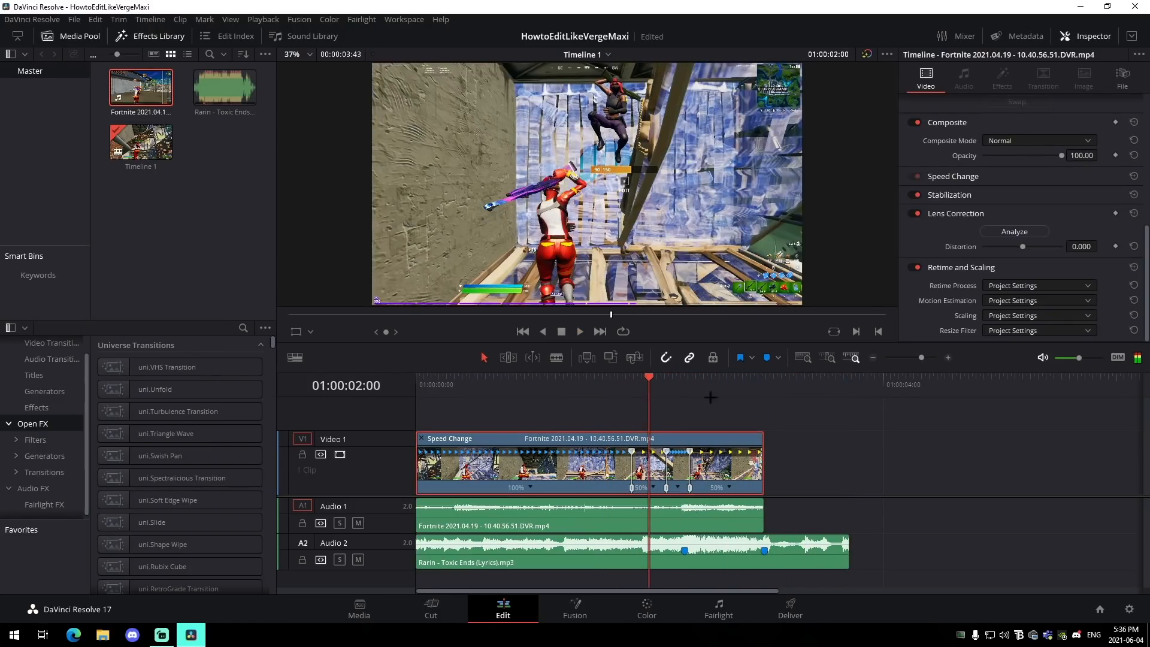
pyautogui.click(1039, 286)
pyautogui.click(1018, 332)
pyautogui.click(597, 391)
pyautogui.press('space')
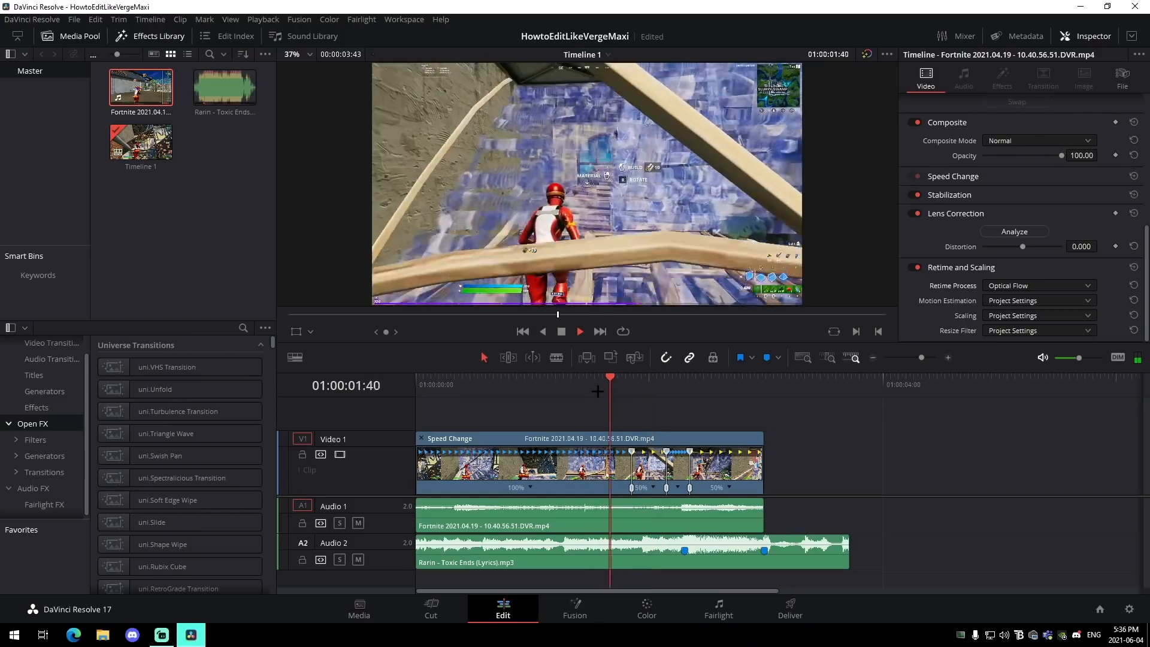
pyautogui.press('space')
# Set the gameplay clip's retime process to Nearest, play it back, and hide its retime controls
pyautogui.click(731, 442)
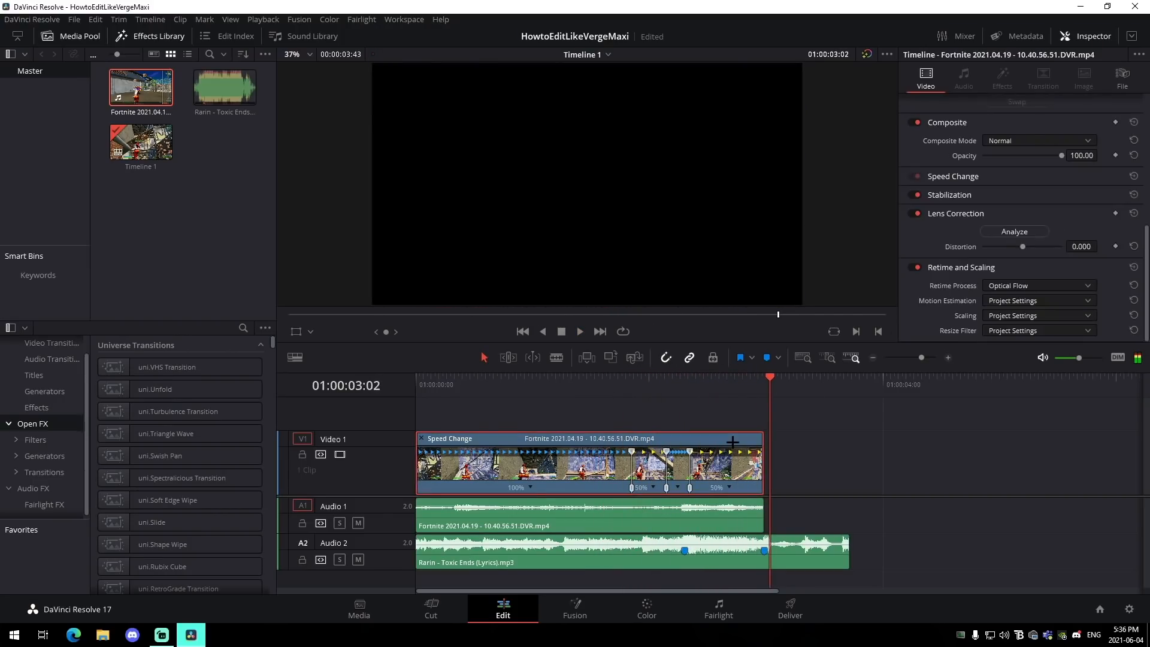
pyautogui.click(1039, 285)
pyautogui.click(1014, 308)
pyautogui.click(569, 383)
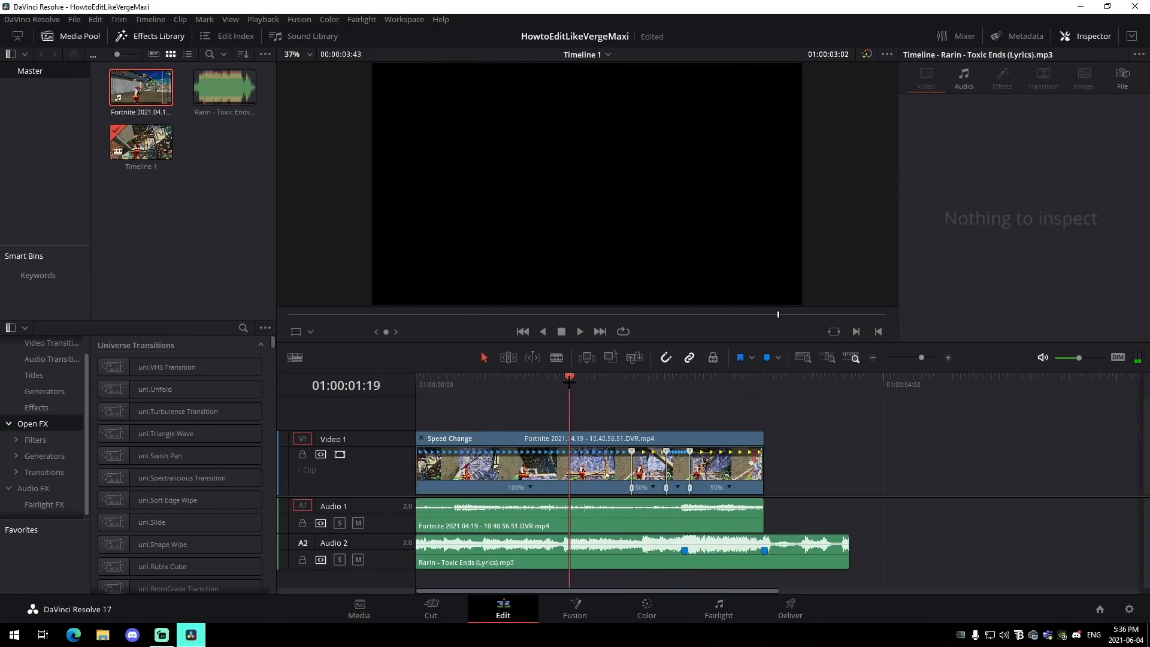
pyautogui.press('space')
pyautogui.press('space')
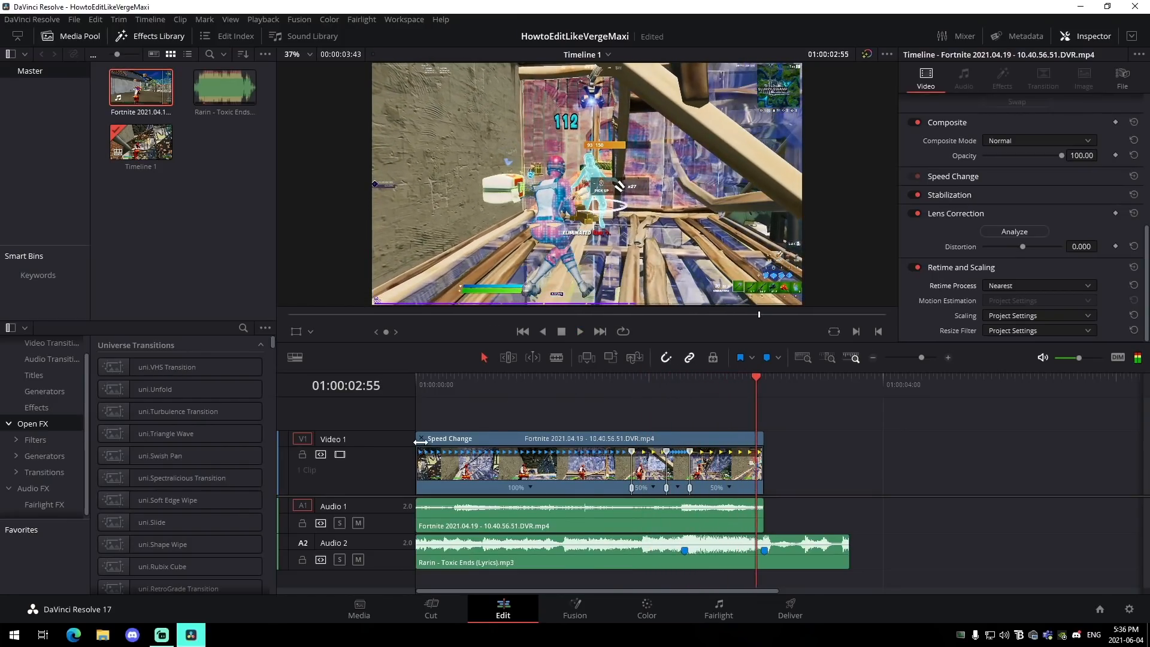
pyautogui.hotkey('ctrl', 'r')
# Add an Adjustment Clip on Video 2 above the gameplay clip, starting at Marker 1
pyautogui.click(683, 396)
pyautogui.moveTo(923, 358); pyautogui.dragTo(921, 357)
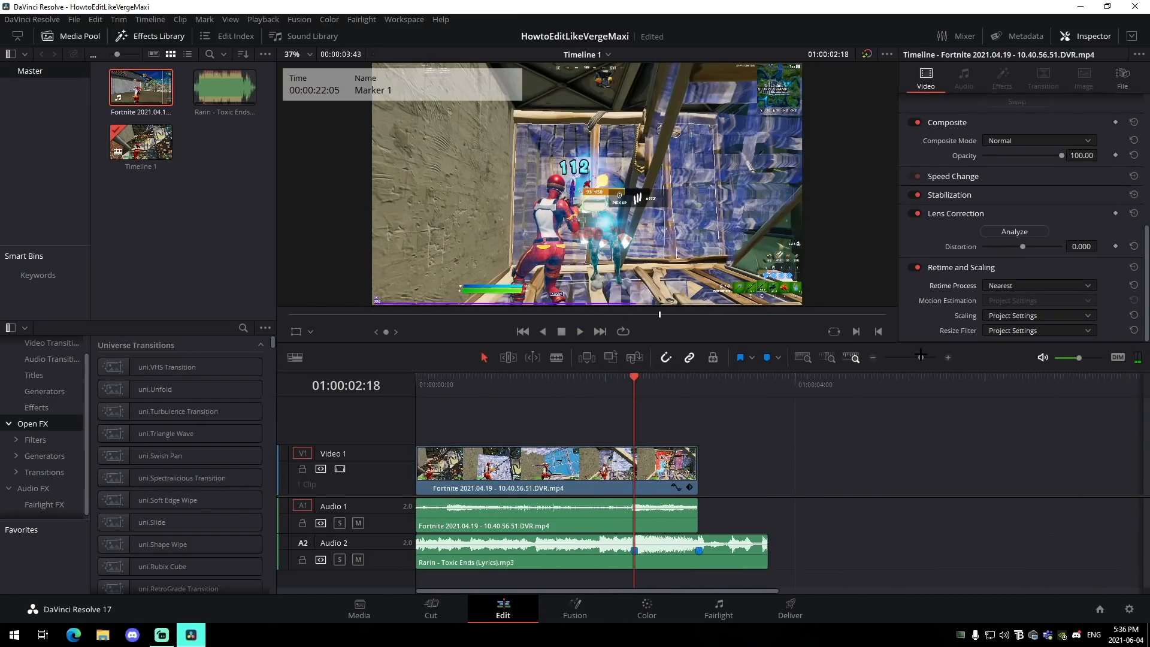
pyautogui.click(54, 408)
pyautogui.moveTo(163, 368); pyautogui.dragTo(648, 430)
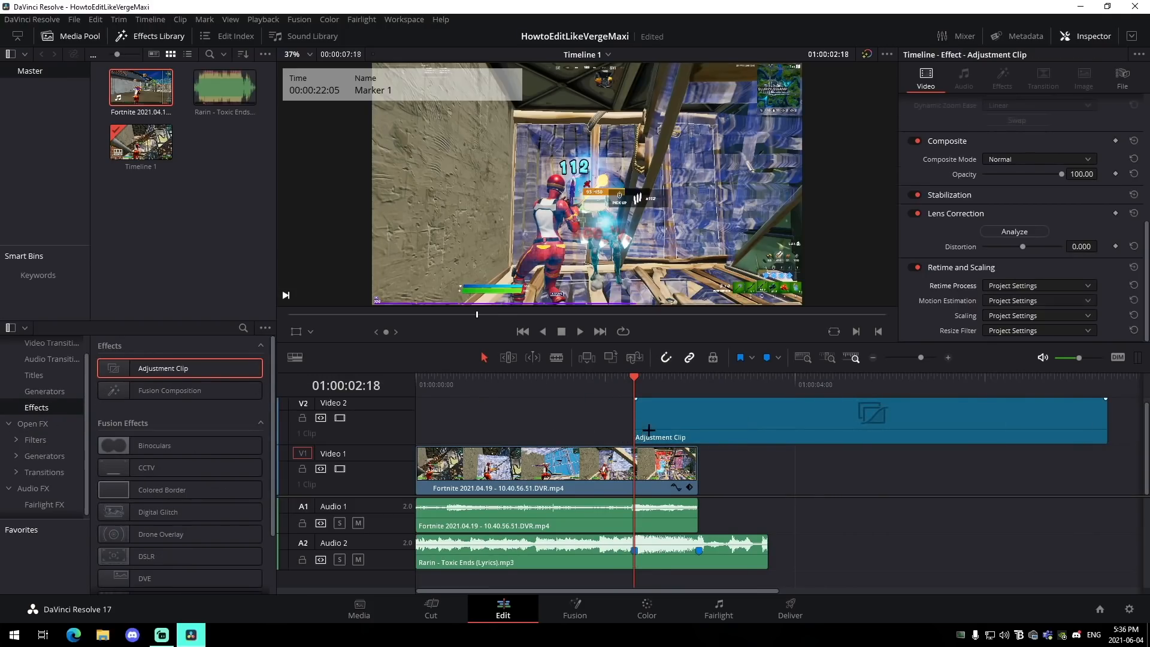
# Cut the Adjustment Clip off at Marker 2 and extend its start to about 46 frames before Marker 1
pyautogui.click(696, 393)
pyautogui.hotkey('ctrl', 'b')
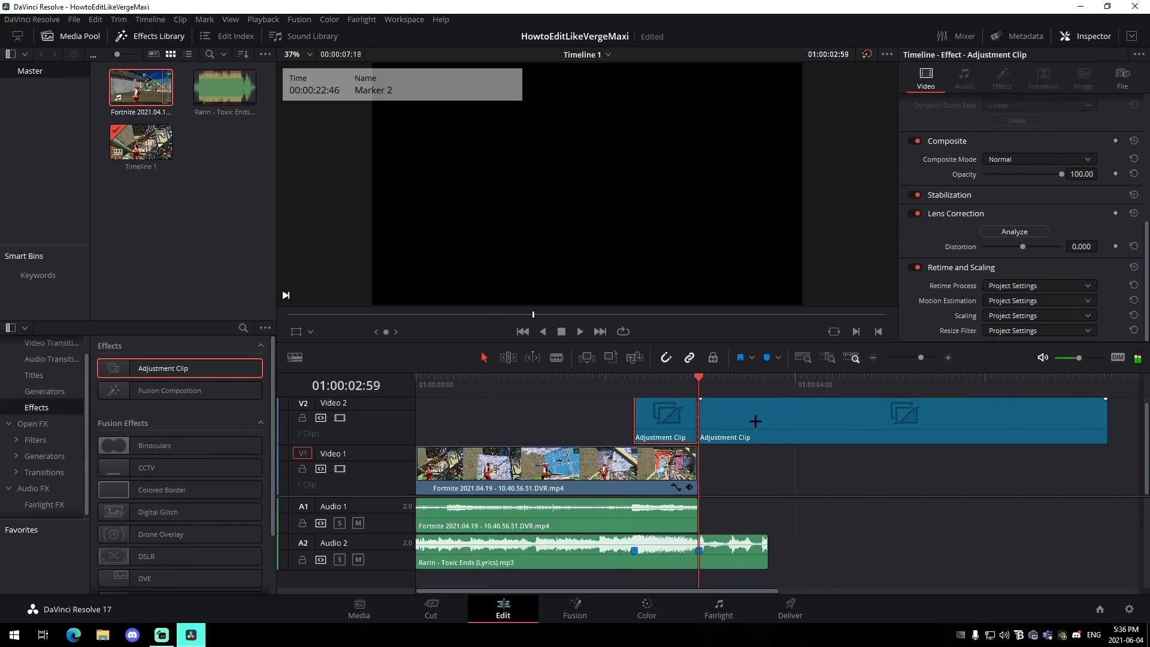
pyautogui.click(756, 422)
pyautogui.press('Delete')
pyautogui.moveTo(636, 423); pyautogui.dragTo(564, 423)
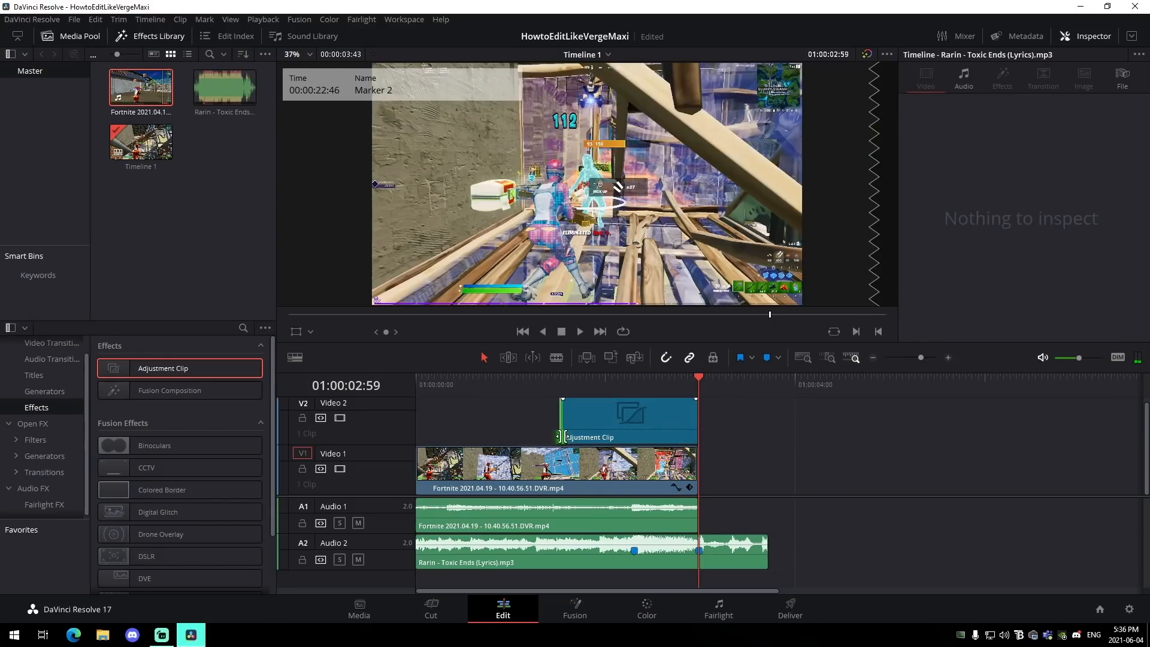
# Open the Adjustment Clip in Fusion with the playhead at Marker 1
pyautogui.click(635, 388)
pyautogui.click(653, 417)
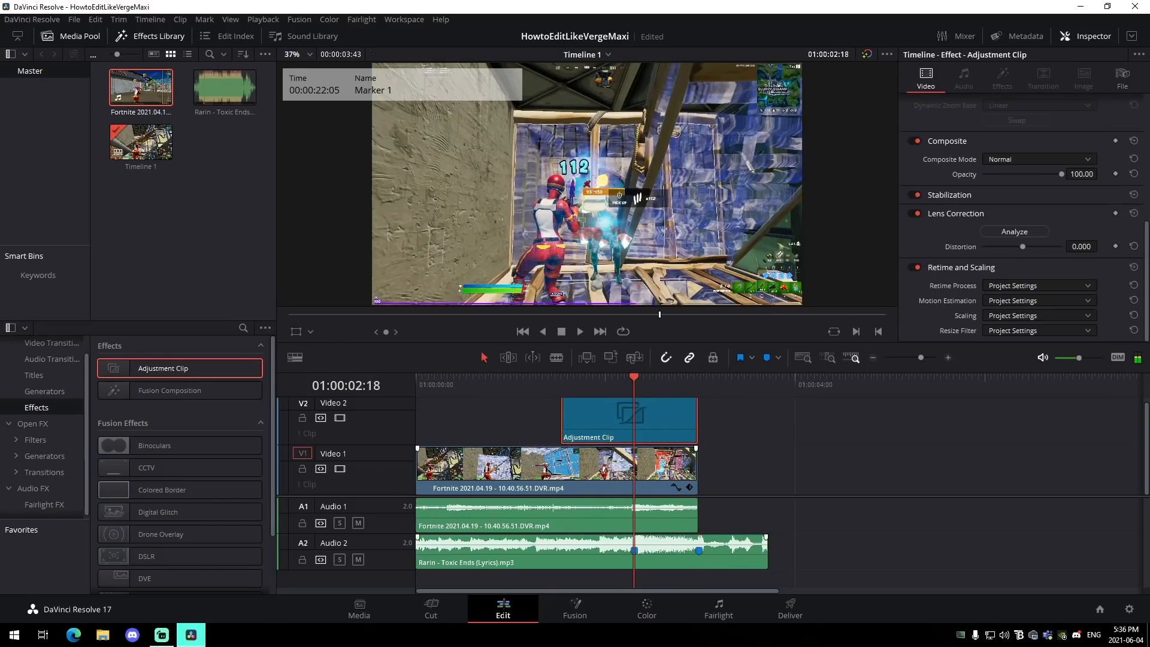
pyautogui.click(568, 614)
# Import VergeImpact.setting from the Maxi Verge Tutorial > Verge > Davinci folder into the Fusion node graph
pyautogui.click(103, 635)
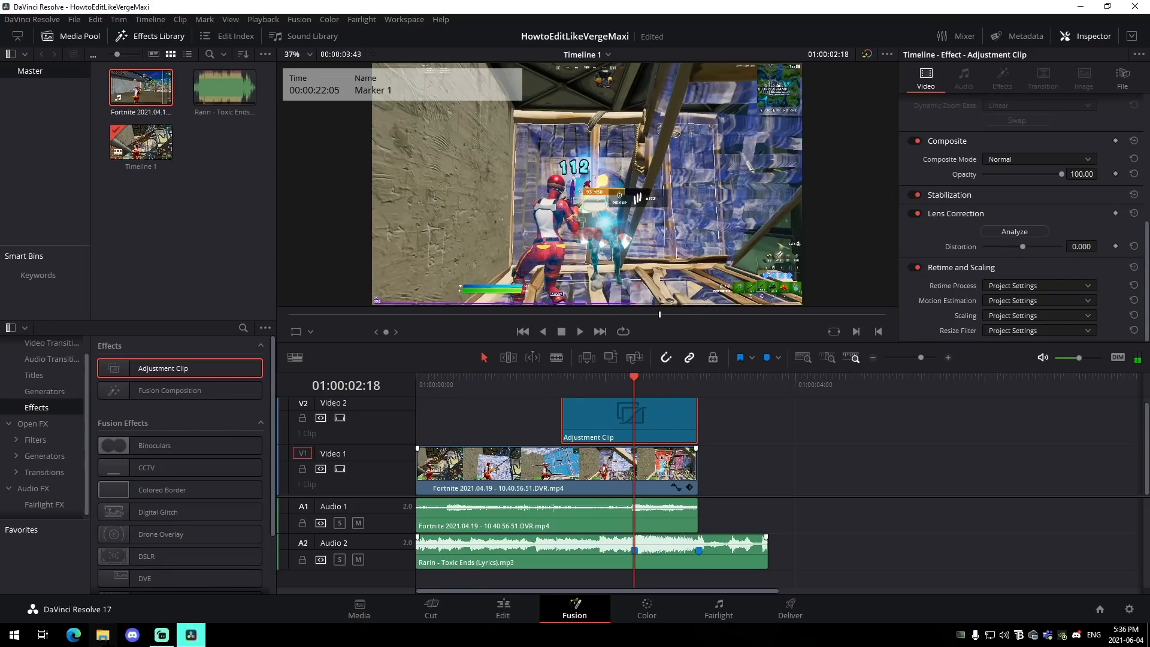
pyautogui.click(392, 178)
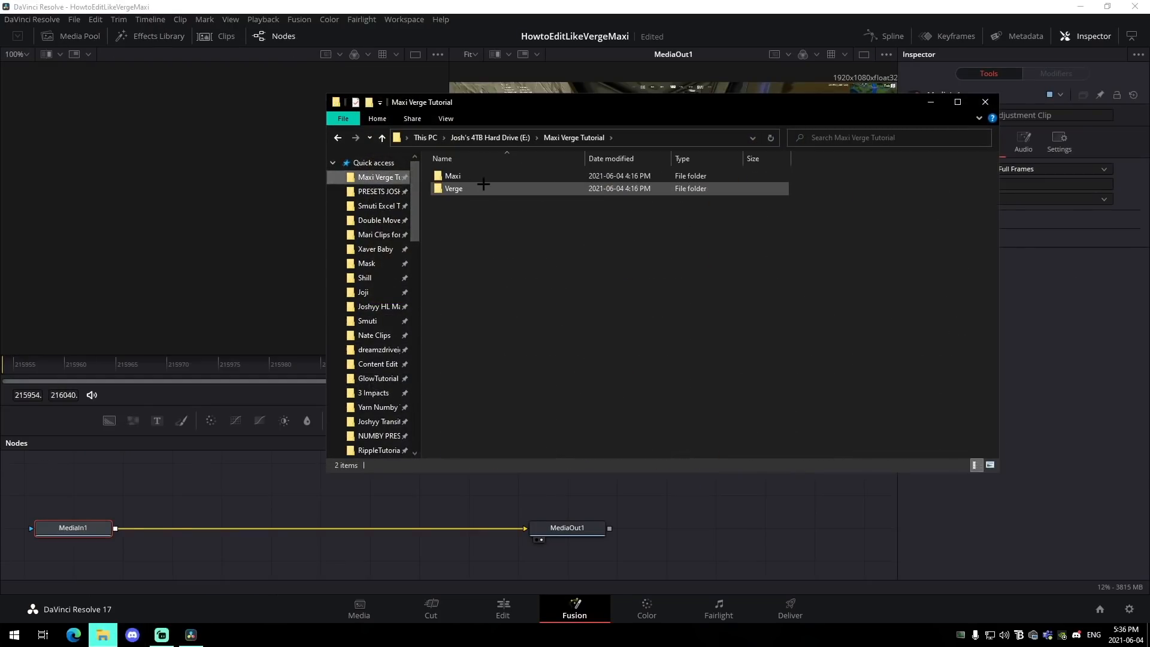
pyautogui.doubleClick(458, 188)
pyautogui.doubleClick(467, 188)
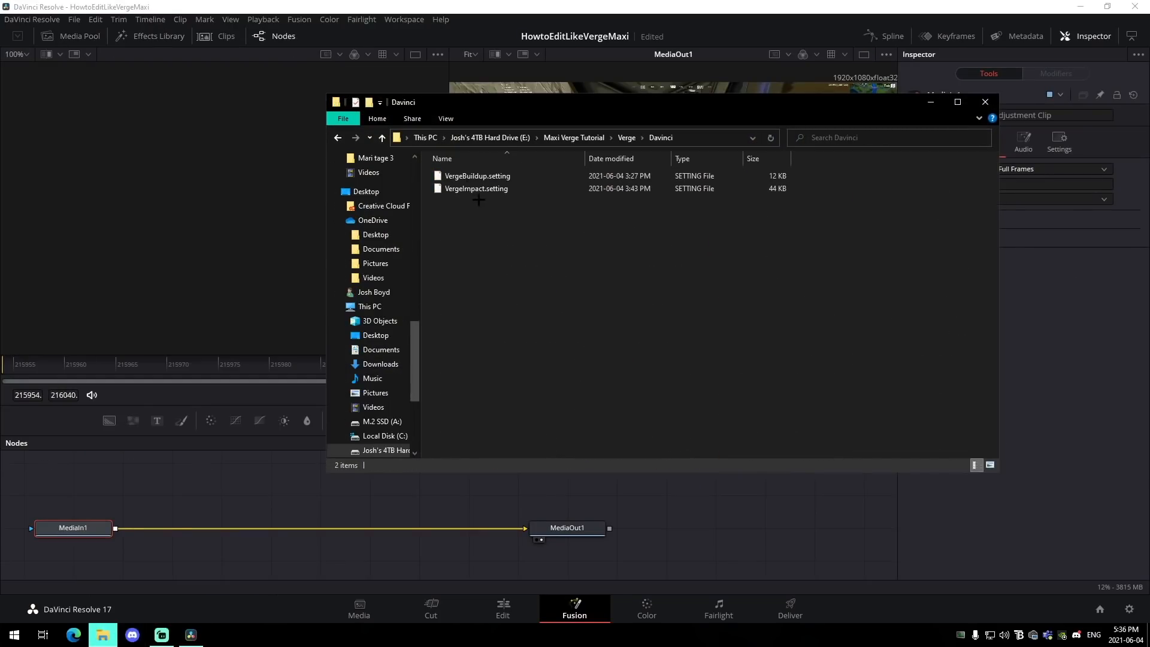
pyautogui.moveTo(467, 188); pyautogui.dragTo(309, 549)
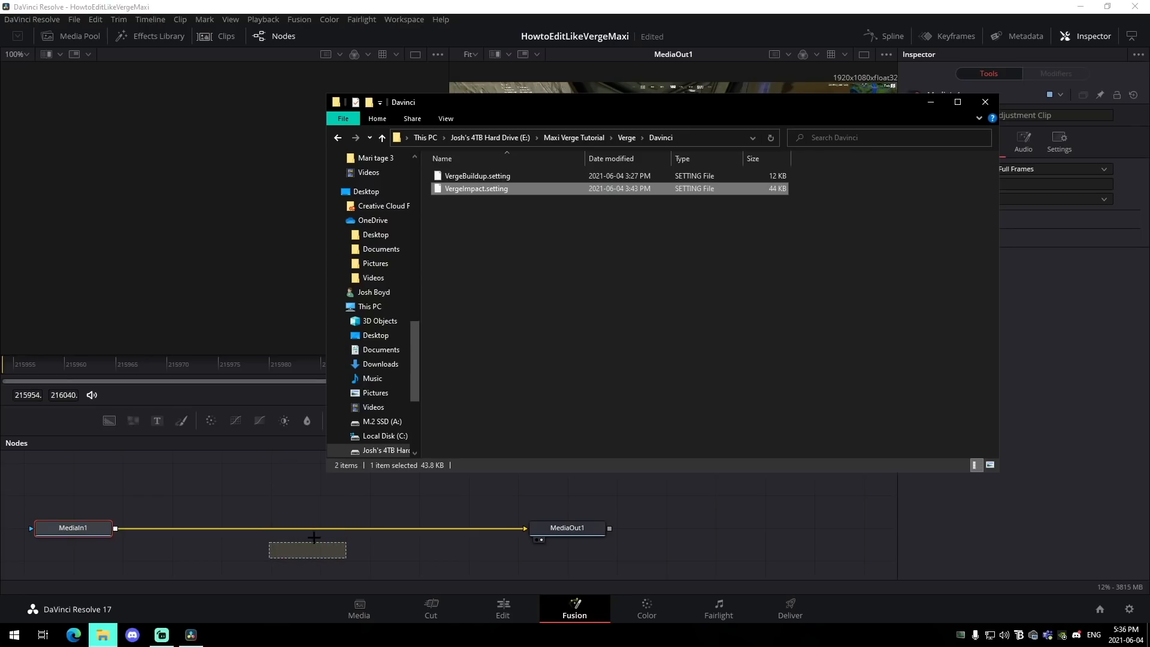
pyautogui.moveTo(314, 537); pyautogui.dragTo(314, 538)
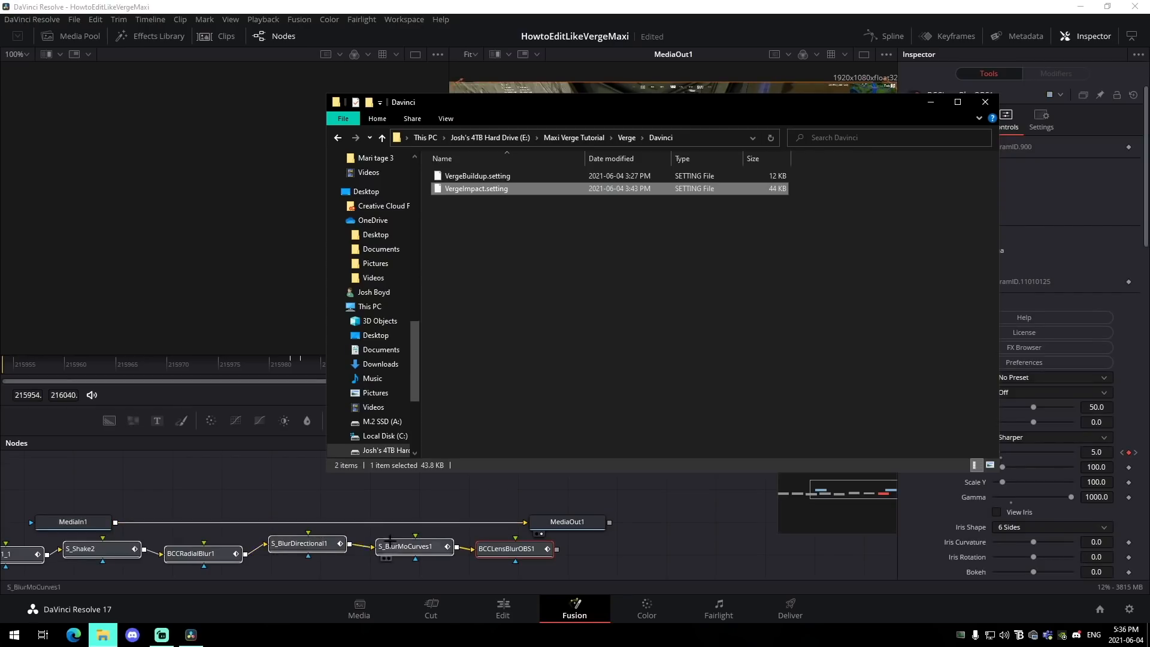
# Arrange the imported effect nodes and MediaIn1 so the chain sits between MediaIn1 and MediaOut1
pyautogui.moveTo(502, 552); pyautogui.dragTo(750, 559)
pyautogui.scroll(-3, 625, 527)
pyautogui.moveTo(270, 519); pyautogui.dragTo(145, 519)
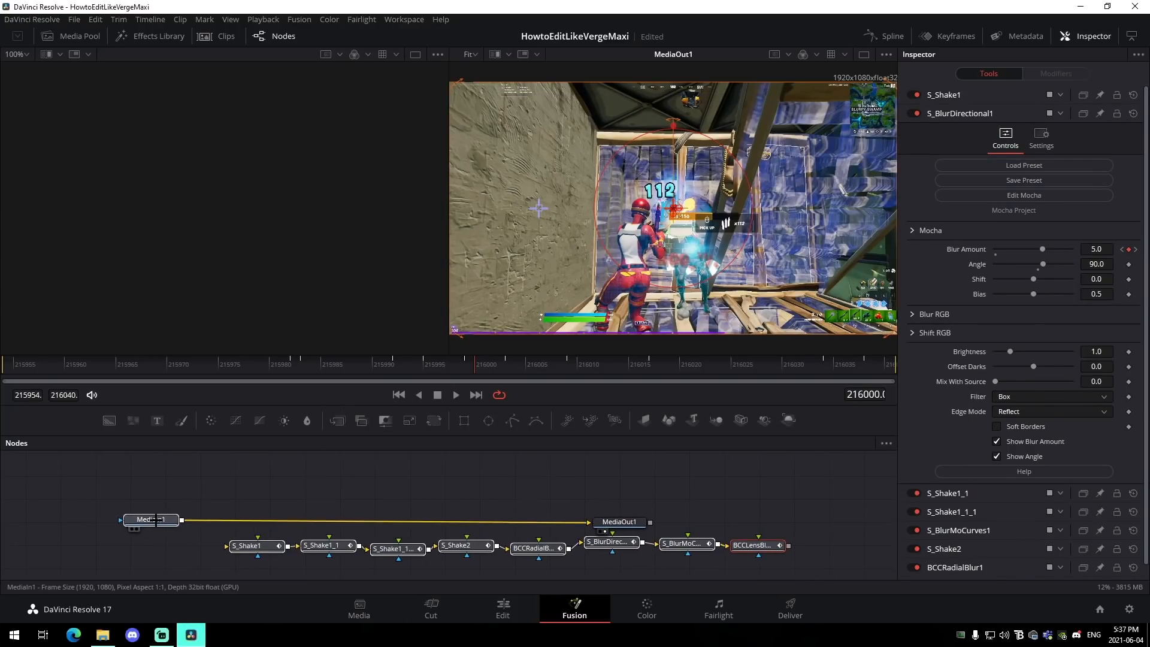
# Connect MediaIn1 to S_Shake1 and the last node, BCCLensBlurOBS1, to MediaOut1
pyautogui.moveTo(605, 521); pyautogui.dragTo(226, 546)
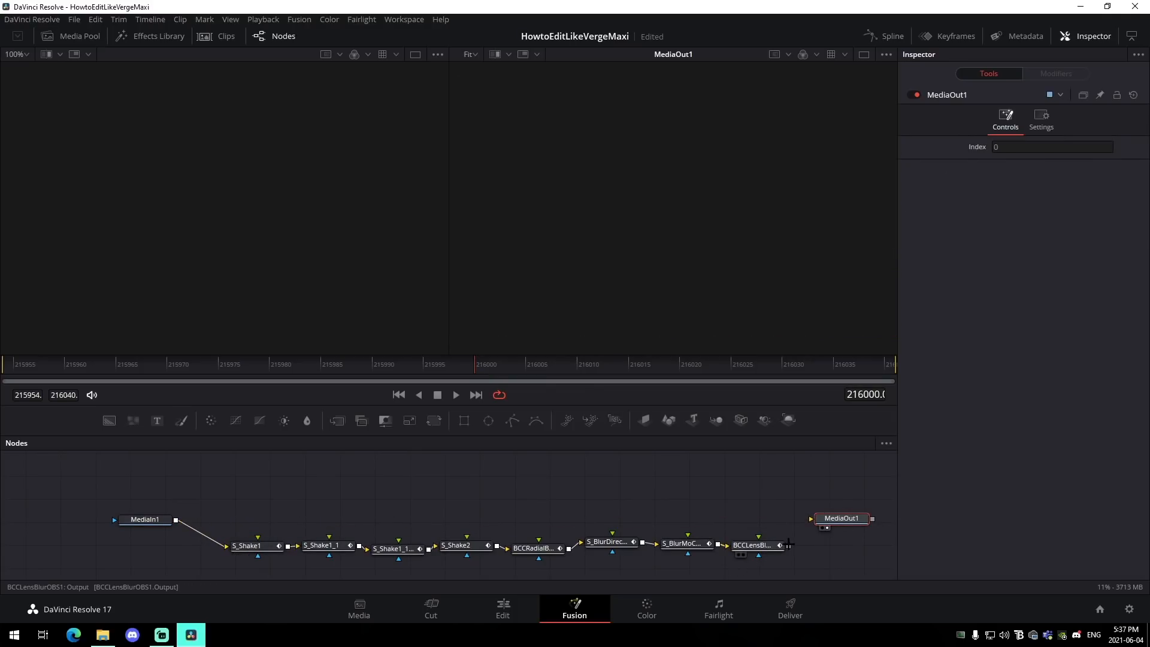
pyautogui.moveTo(788, 544); pyautogui.dragTo(811, 519)
pyautogui.click(753, 545)
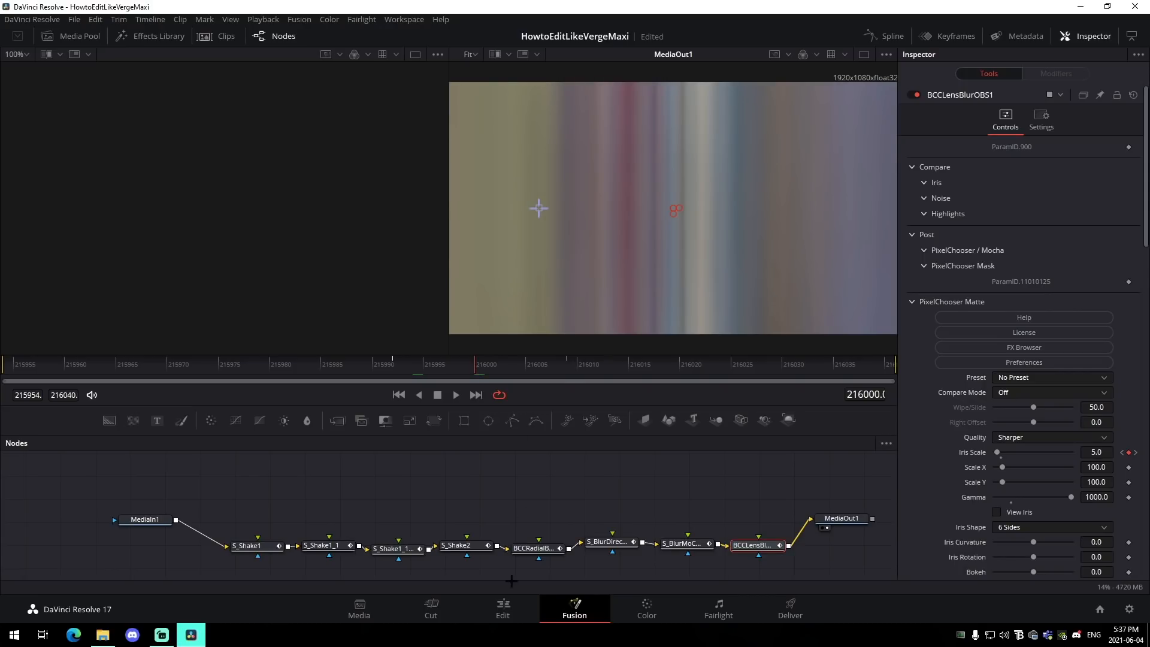
# Check the impact effect on the timeline and examine the S_Shake1_1_1 and S_Shake1_1 node settings in Fusion
pyautogui.click(503, 608)
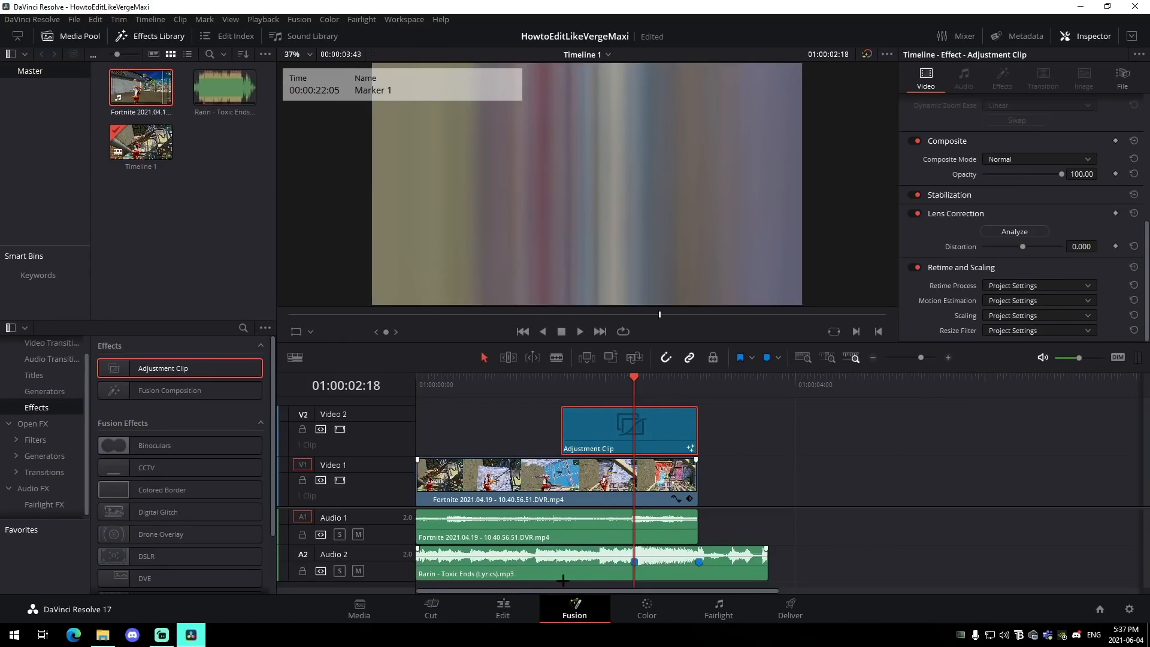
pyautogui.click(574, 607)
pyautogui.click(395, 549)
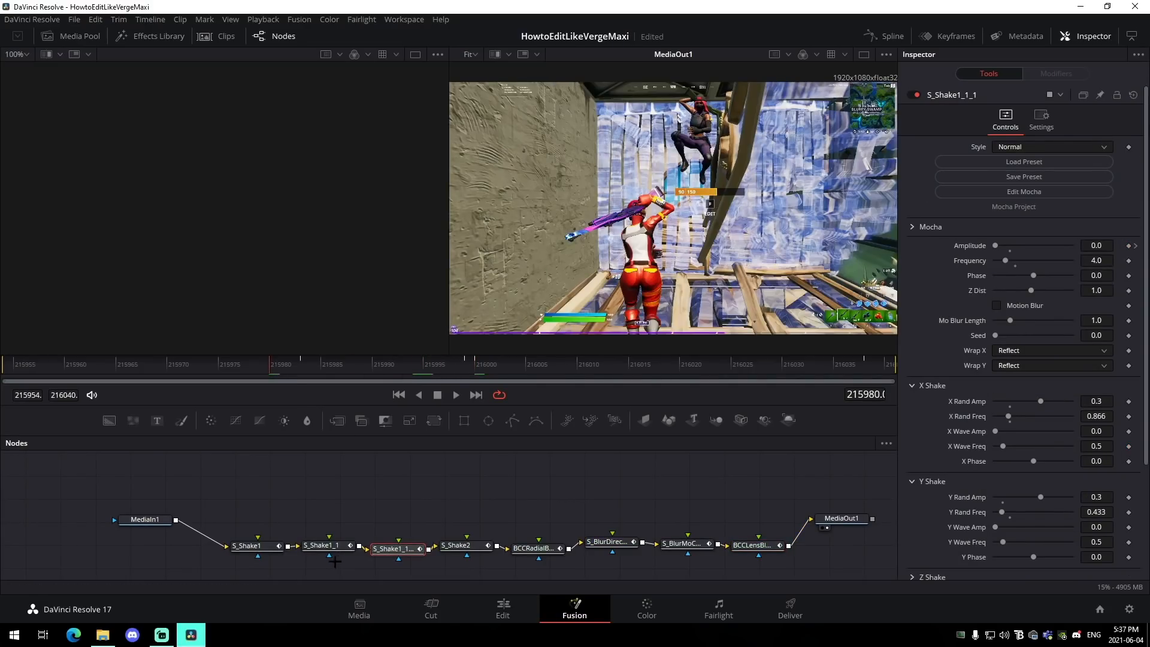
pyautogui.click(320, 545)
# Choose a Timeline Proxy Mode for lighter playback and preview the impact around Marker 1 on the edit timeline
pyautogui.click(482, 606)
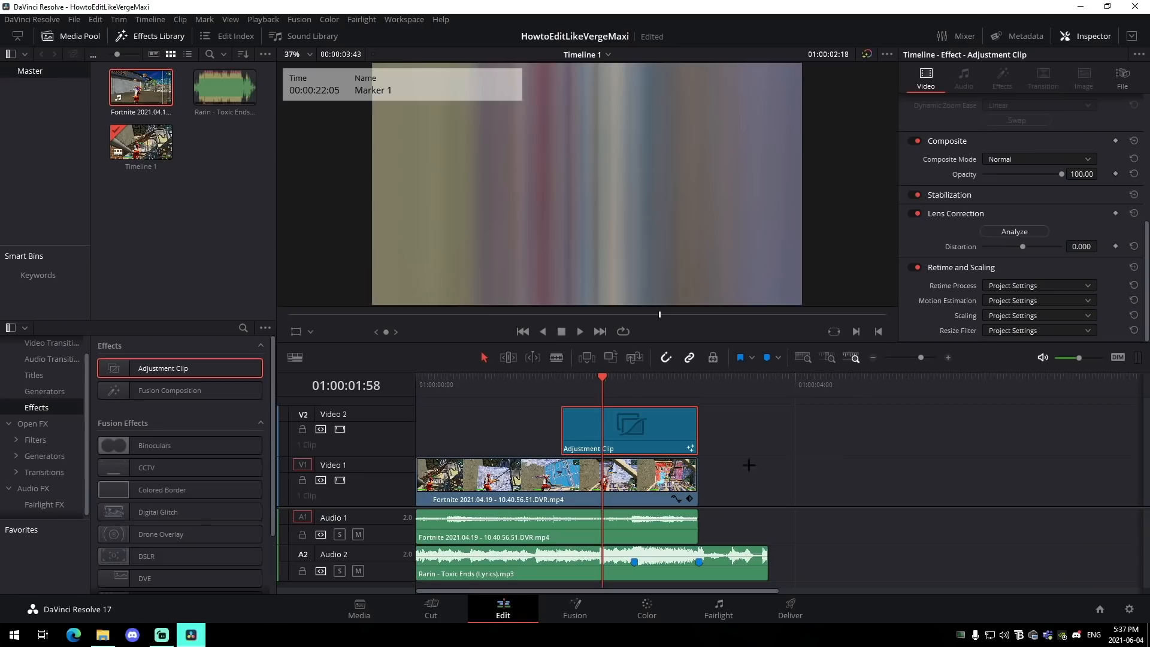
pyautogui.click(542, 384)
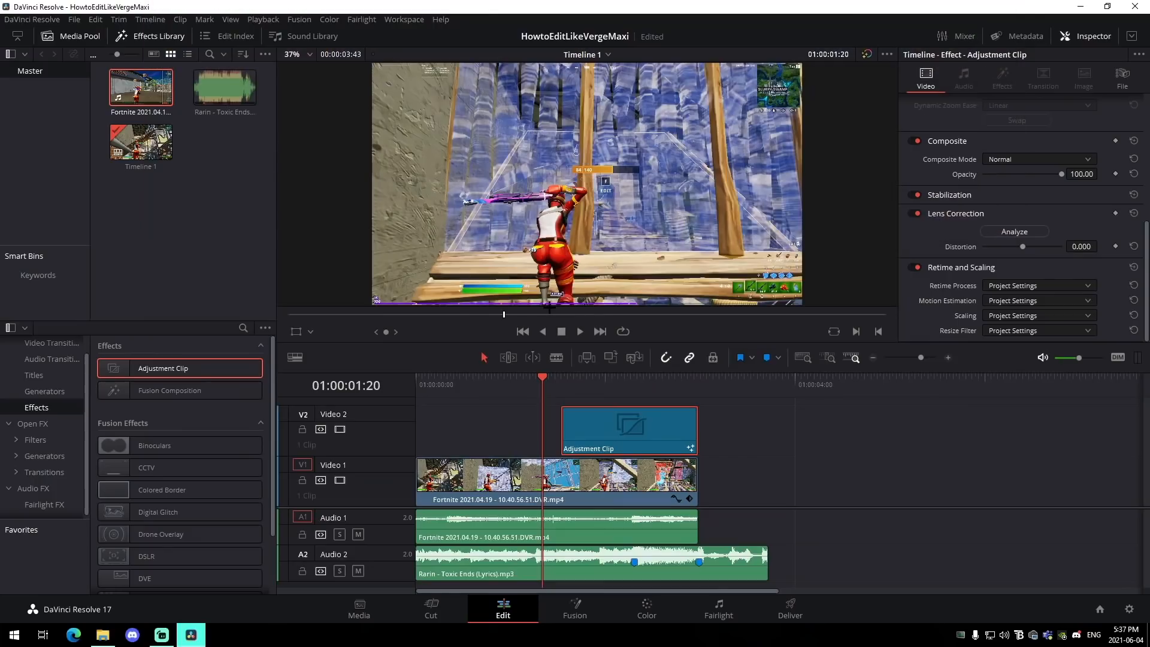
pyautogui.click(263, 20)
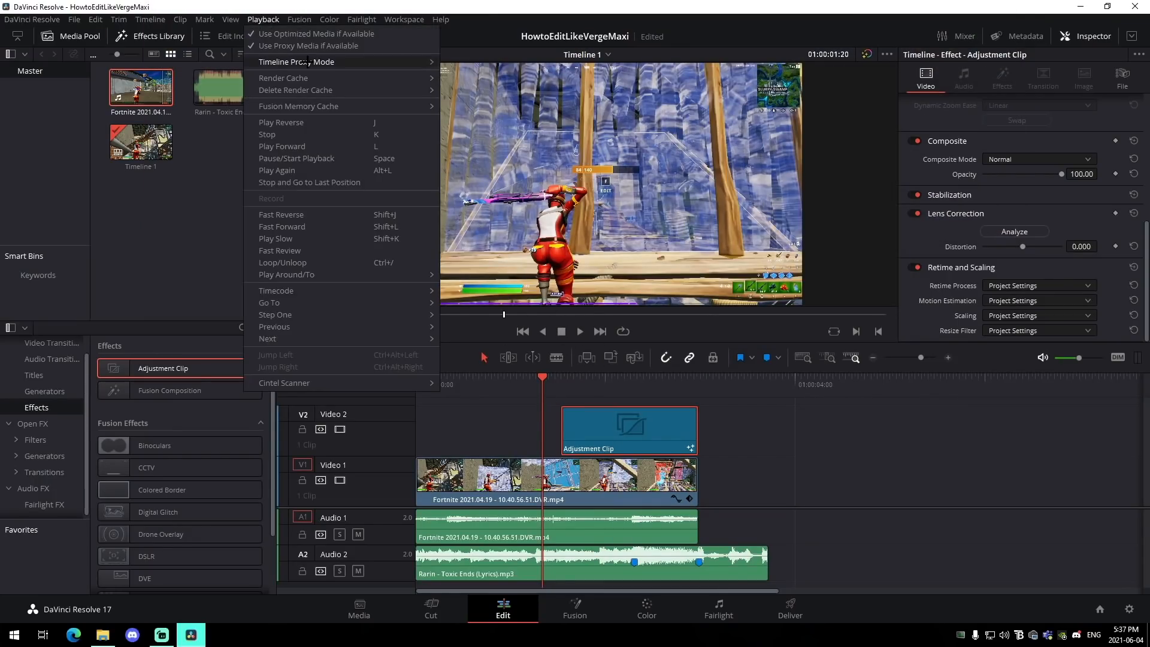
pyautogui.moveTo(310, 62)
pyautogui.click(483, 90)
pyautogui.click(764, 432)
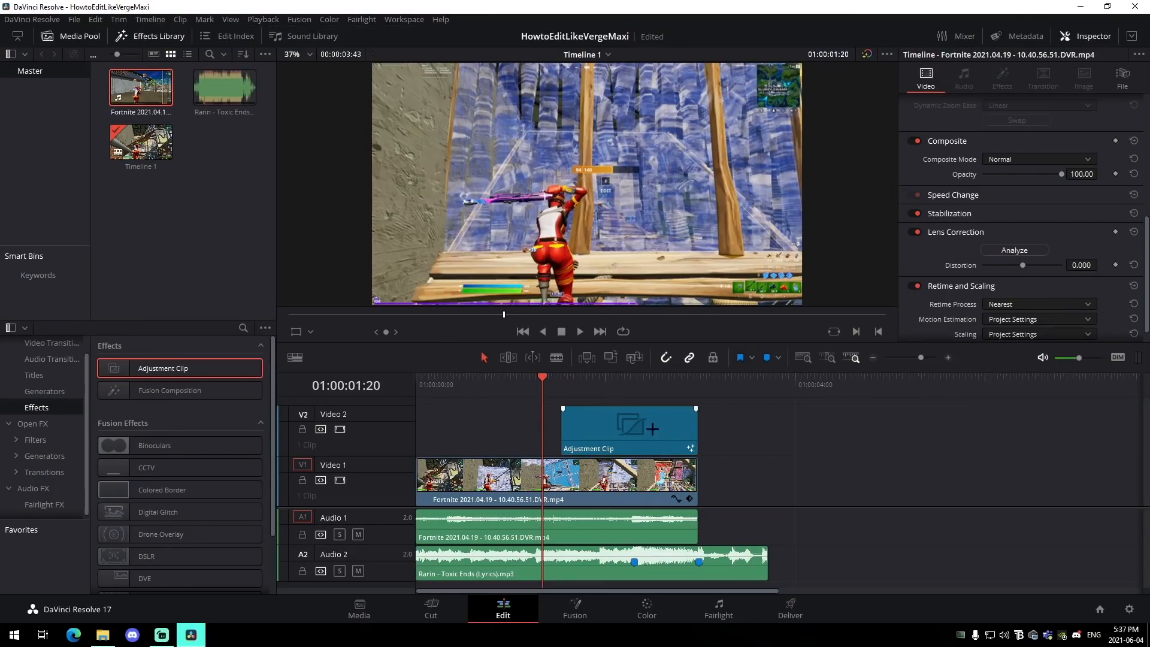
pyautogui.click(635, 379)
pyautogui.click(580, 380)
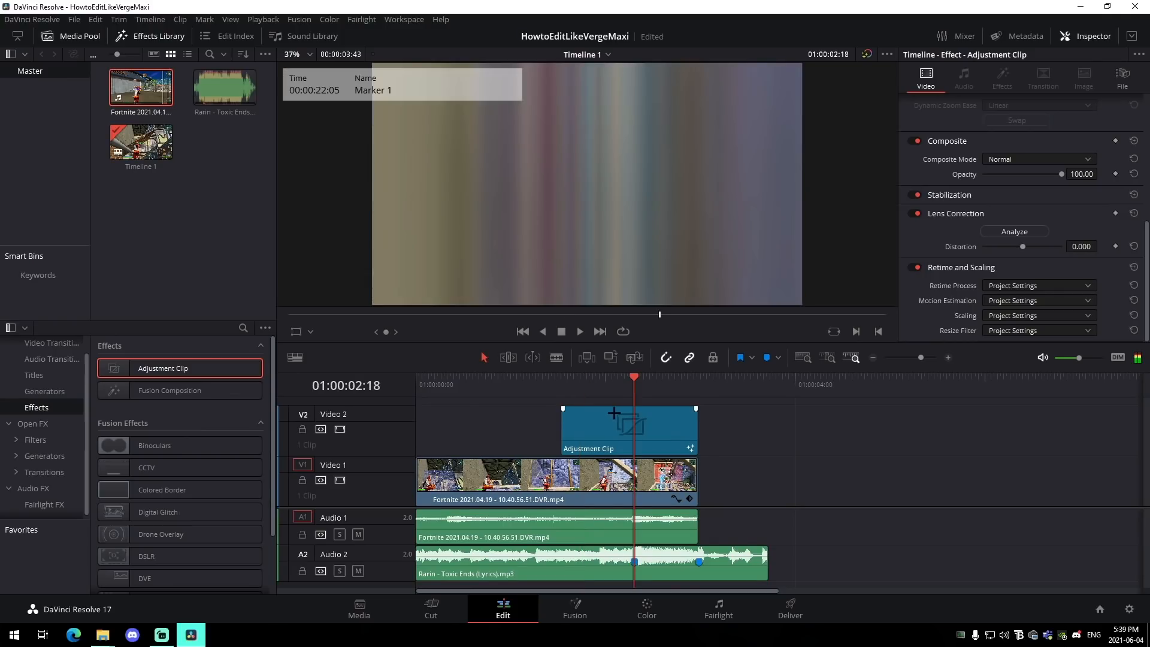
# Move the impact Adjustment Clip up to Video 3 and add a new Adjustment Clip on Video 2 that ends at Marker 2
pyautogui.moveTo(629, 432); pyautogui.dragTo(630, 407)
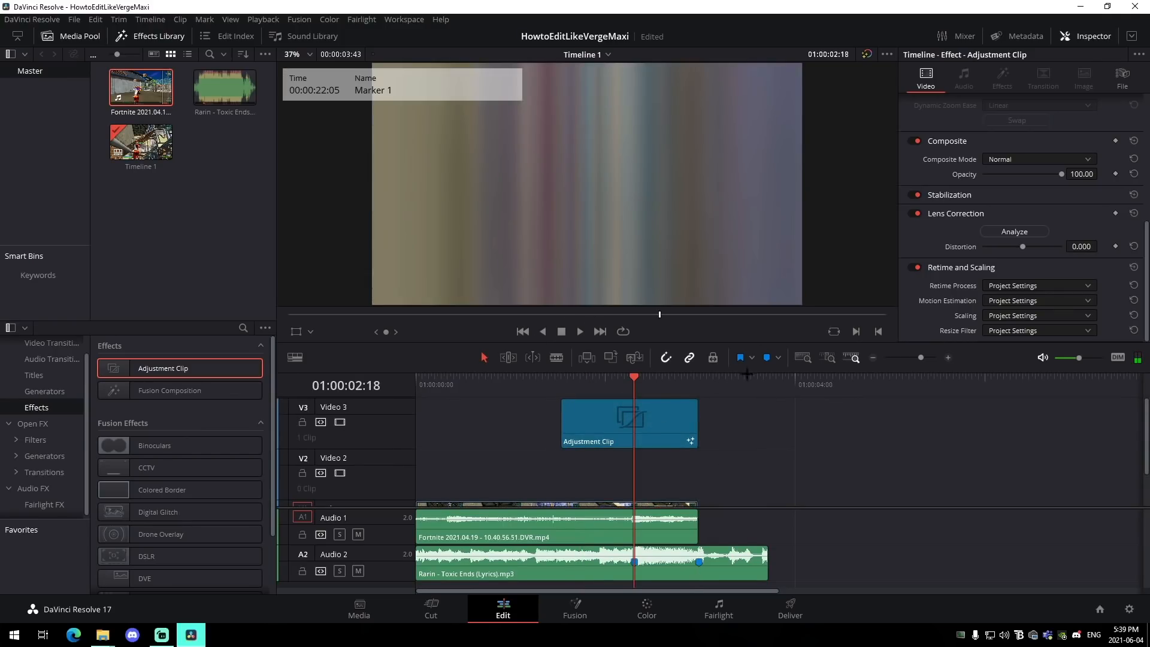
pyautogui.moveTo(163, 367); pyautogui.dragTo(485, 473)
pyautogui.press('Down')
pyautogui.click(732, 462)
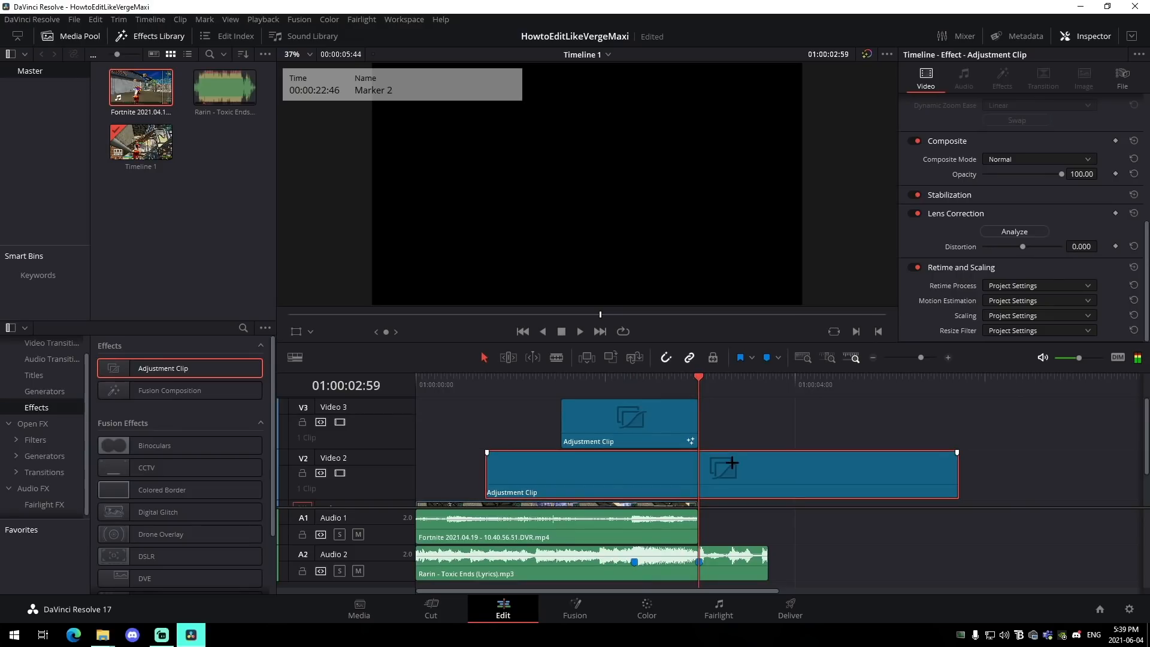
pyautogui.hotkey('ctrl', 'b')
pyautogui.click(769, 473)
pyautogui.press('Delete')
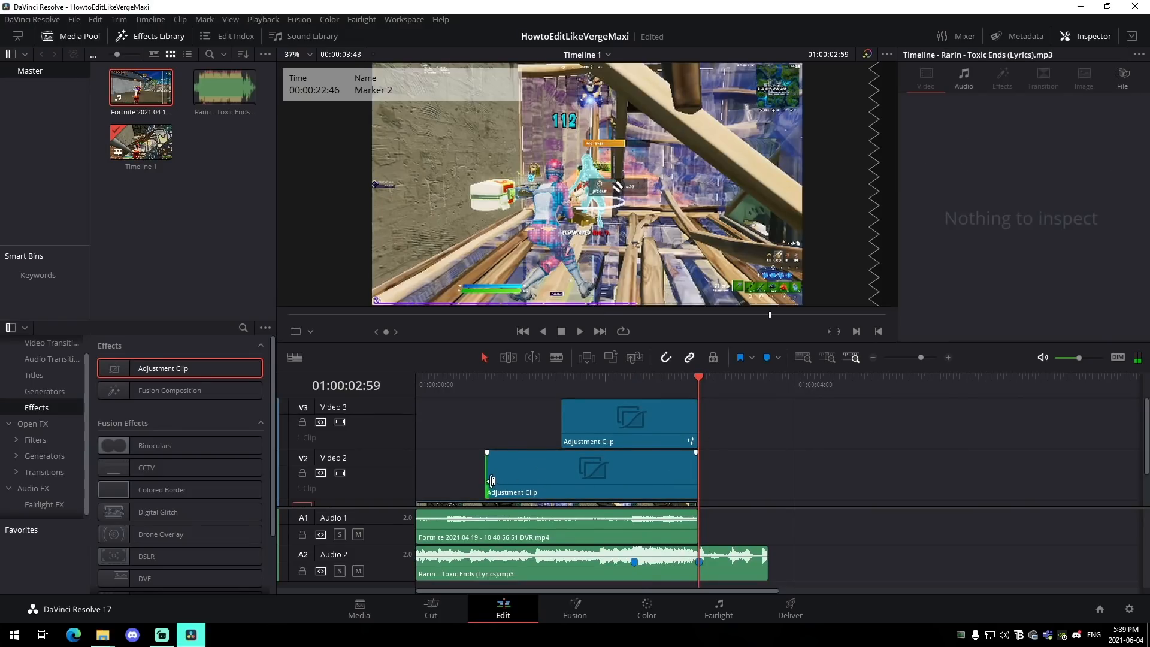
# Trim the Video 2 Adjustment Clip to run from about 68 frames before Marker 1 up to Marker 1
pyautogui.moveTo(491, 480); pyautogui.dragTo(528, 480)
pyautogui.hotkey('shift', 'Up')
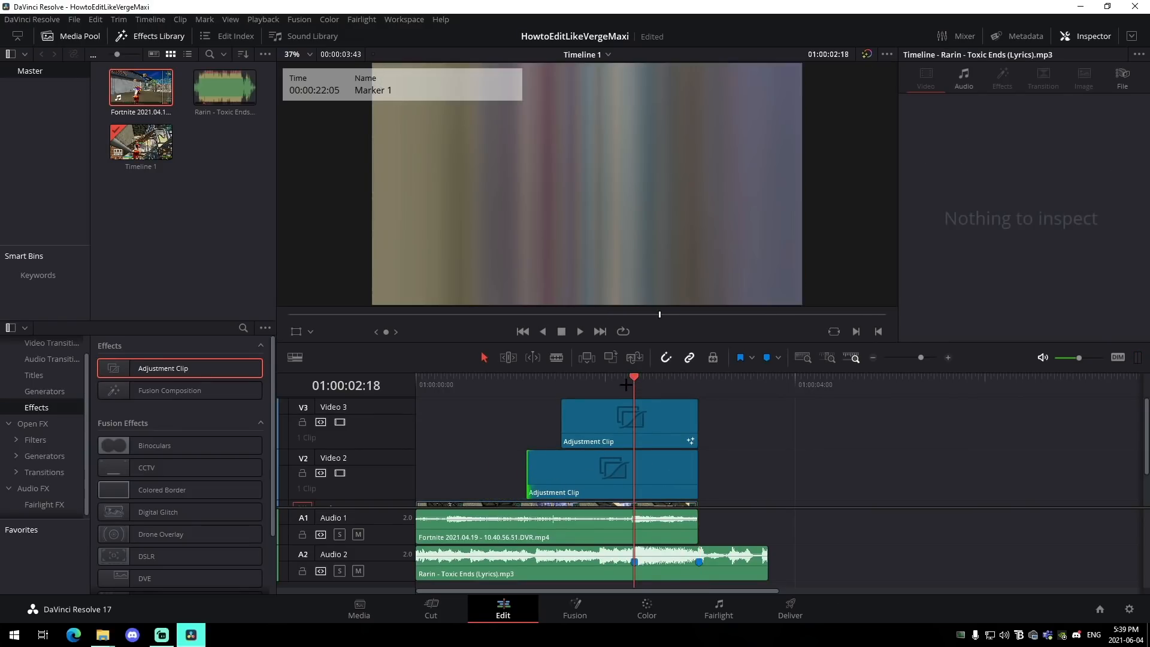
pyautogui.click(657, 474)
pyautogui.moveTo(696, 478); pyautogui.dragTo(633, 478)
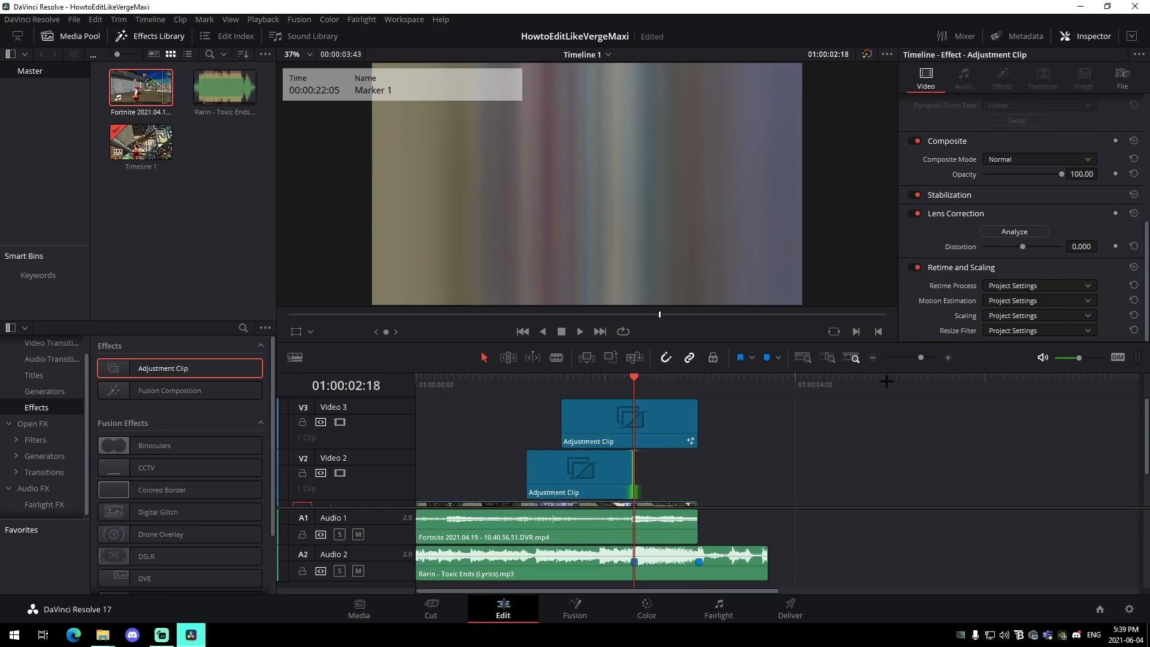
# Open the Video 2 Adjustment Clip in Fusion with the playhead at 01:00:01:18, before the Video 3 clip starts
pyautogui.moveTo(921, 357)
pyautogui.mouseDown()
pyautogui.moveTo(941, 361)
pyautogui.moveTo(924, 363)
pyautogui.mouseUp()
pyautogui.click(602, 378)
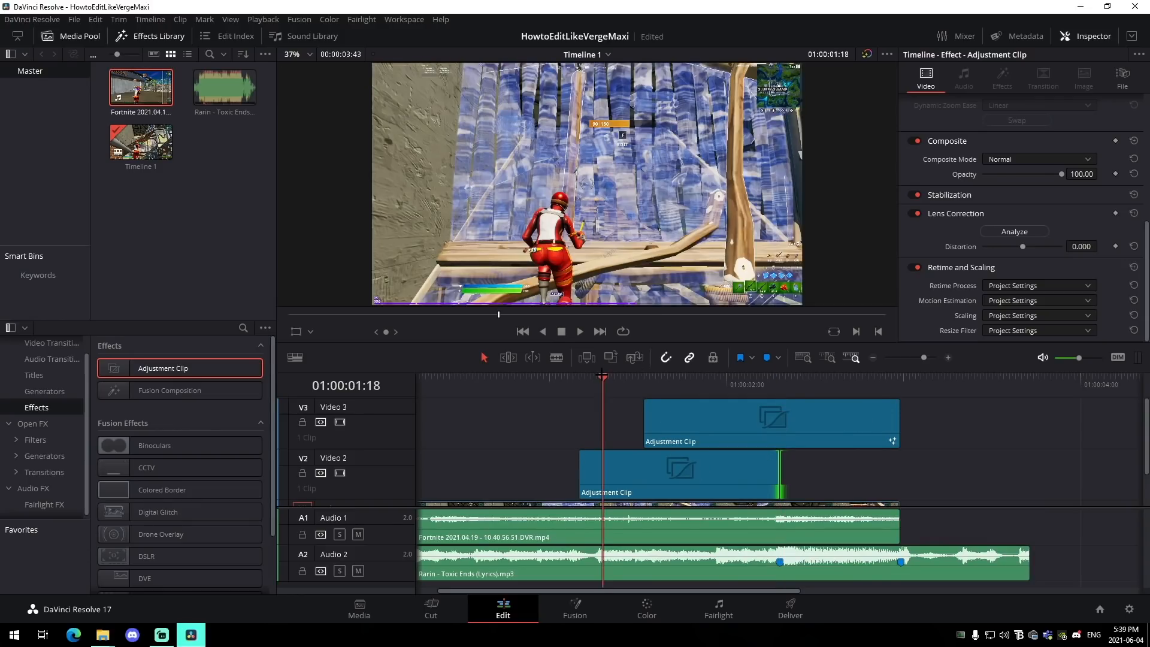
pyautogui.click(574, 608)
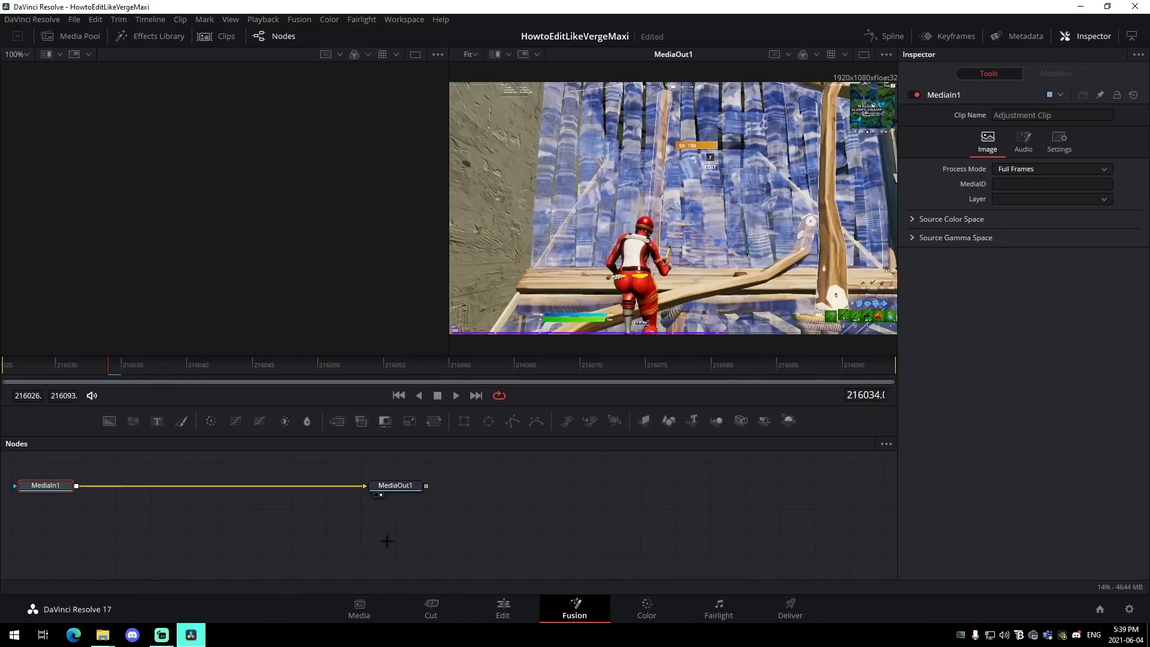
# Import the preset with the vignette, tint and film damage nodes from the Maxi Verge Tutorial > Verge folder into the node graph
pyautogui.moveTo(103, 635)
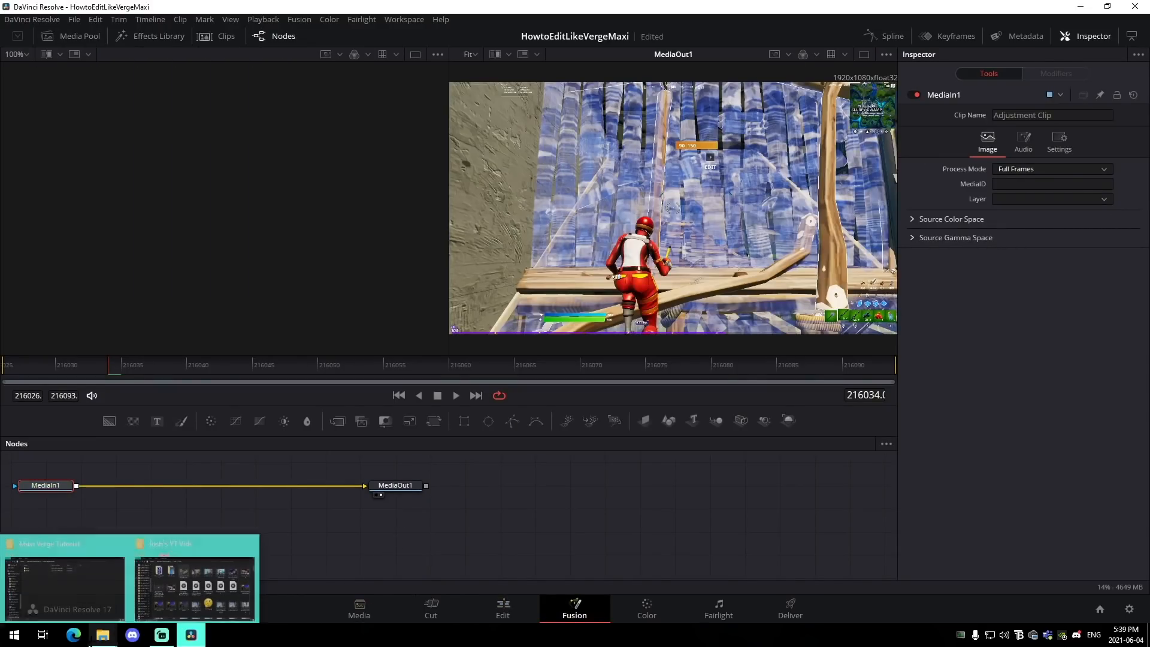
pyautogui.click(197, 584)
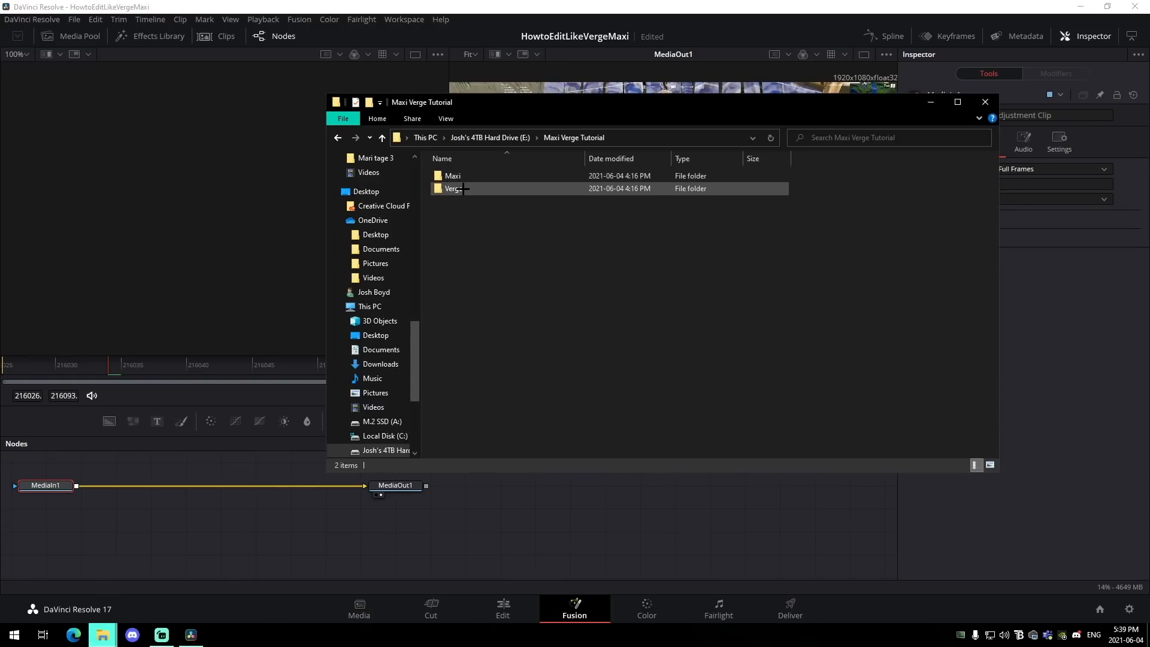
pyautogui.doubleClick(458, 190)
pyautogui.doubleClick(462, 190)
pyautogui.click(468, 190)
pyautogui.moveTo(476, 175); pyautogui.dragTo(325, 526)
# Connect MediaIn1 to S_Vignette1 and S_FilmDamage1 to MediaOut1
pyautogui.moveTo(409, 479); pyautogui.dragTo(152, 523)
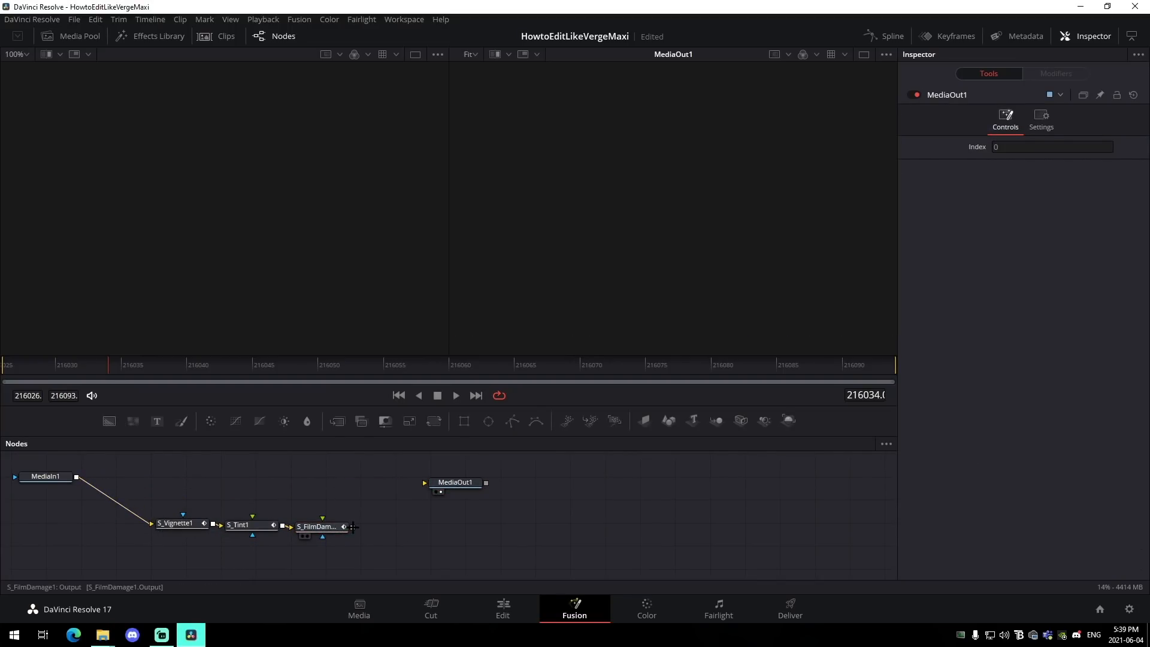
pyautogui.moveTo(352, 527); pyautogui.dragTo(424, 482)
pyautogui.click(318, 527)
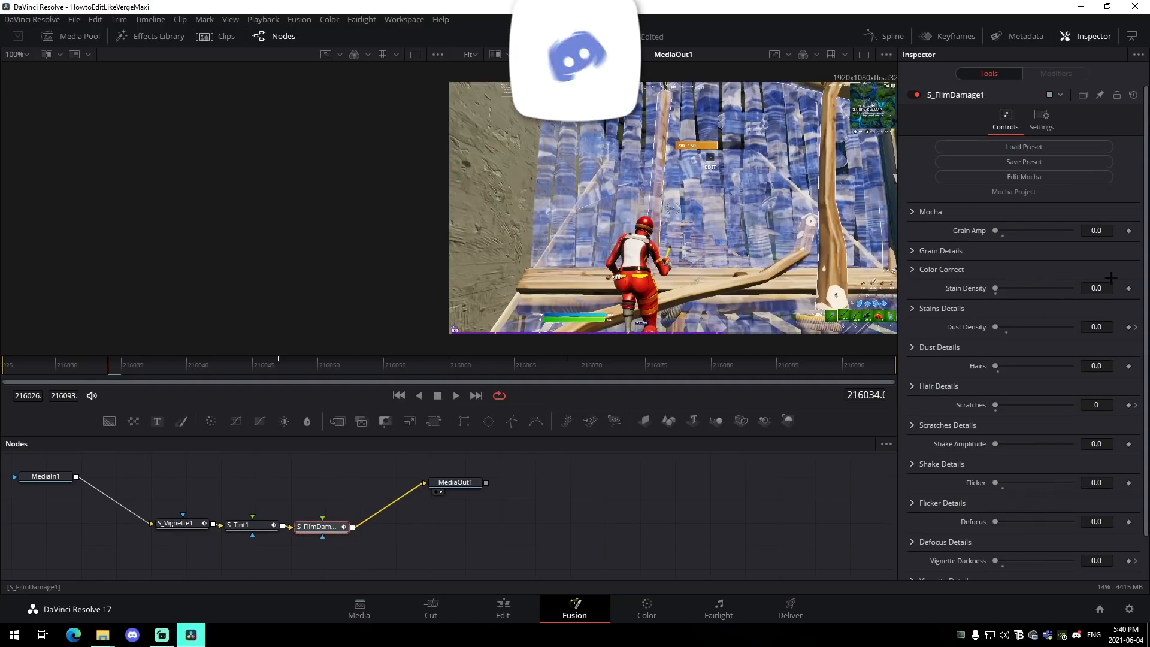
# Shift all S_Vignette1, S_Tint1 and S_FilmDamage1 keyframes so the last ones land on the clip's final frame, 216093
pyautogui.click(1135, 327)
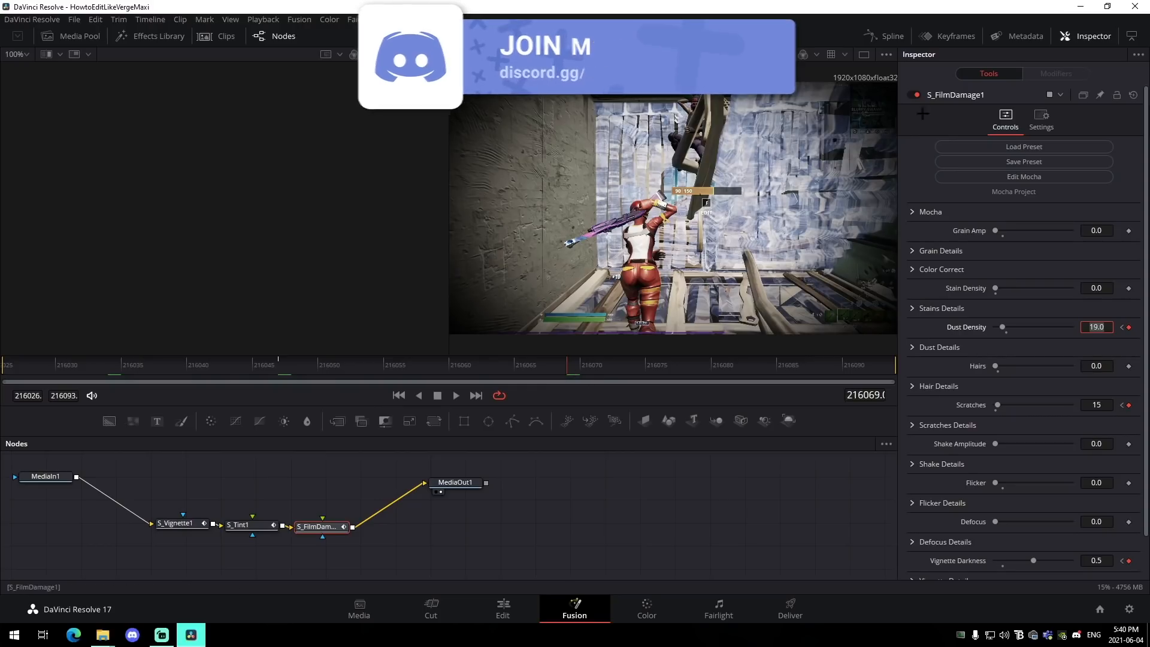
pyautogui.click(950, 36)
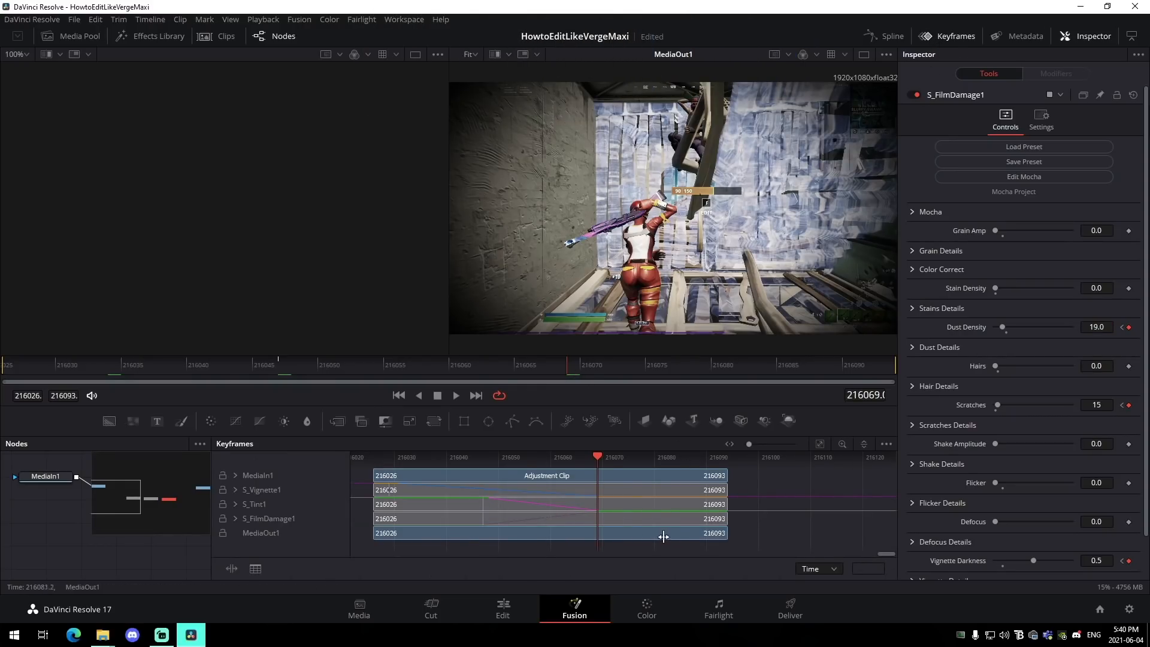
pyautogui.click(234, 489)
pyautogui.click(235, 518)
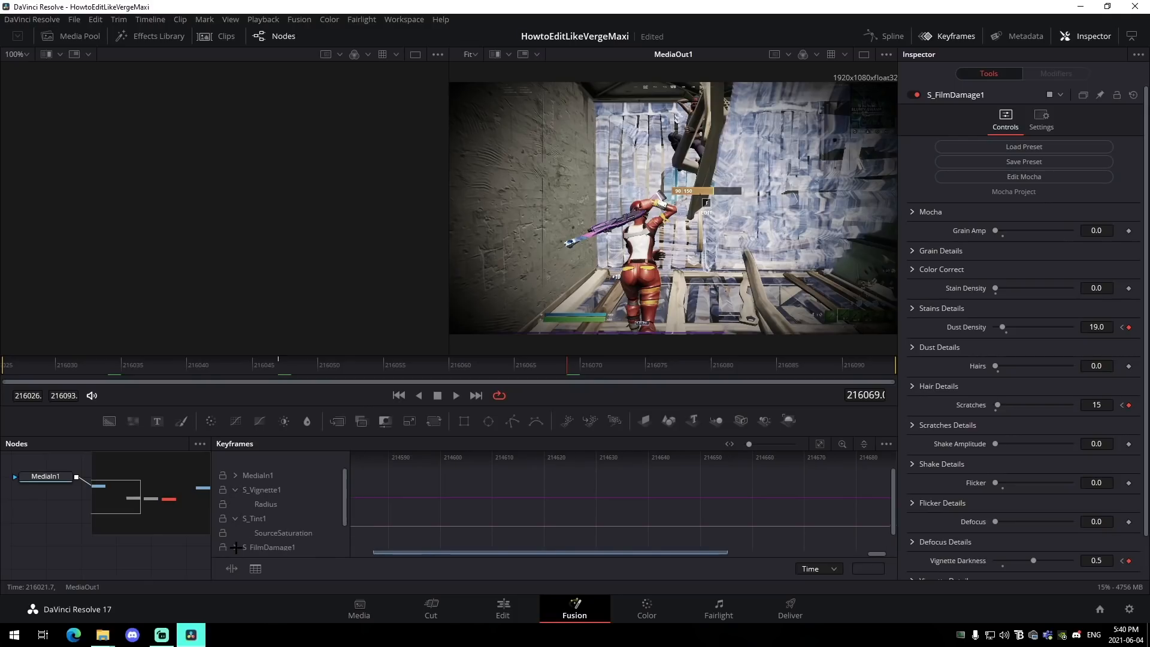
pyautogui.moveTo(744, 434); pyautogui.dragTo(858, 272)
pyautogui.click(820, 272)
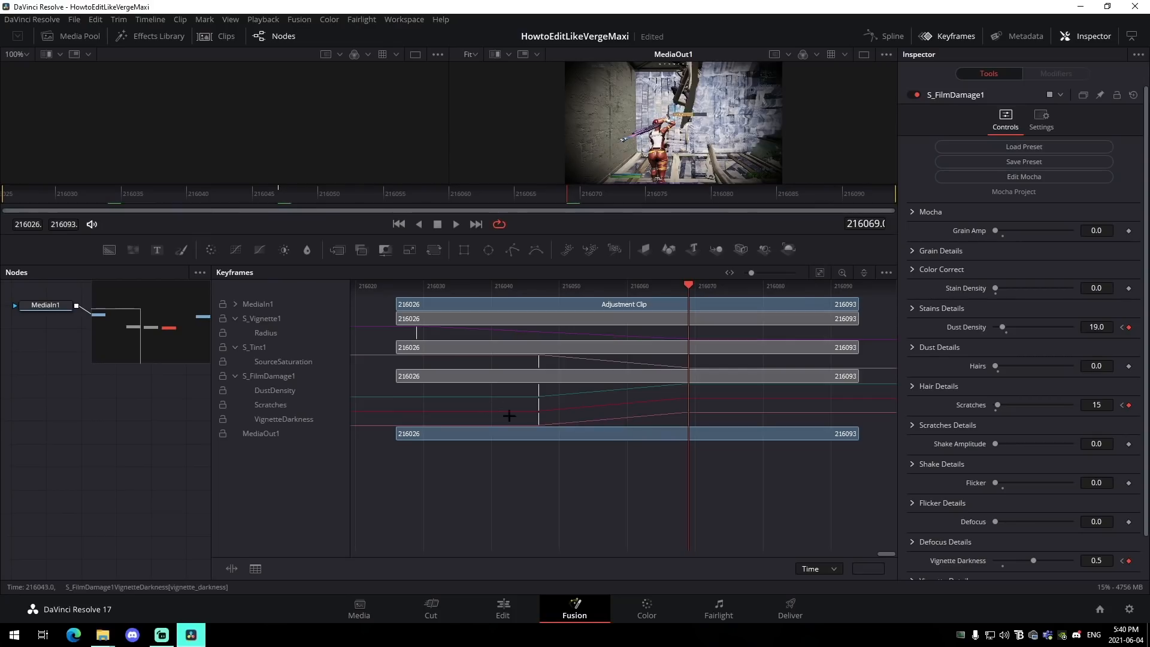
pyautogui.moveTo(403, 329); pyautogui.dragTo(659, 427)
pyautogui.moveTo(688, 336); pyautogui.dragTo(858, 361)
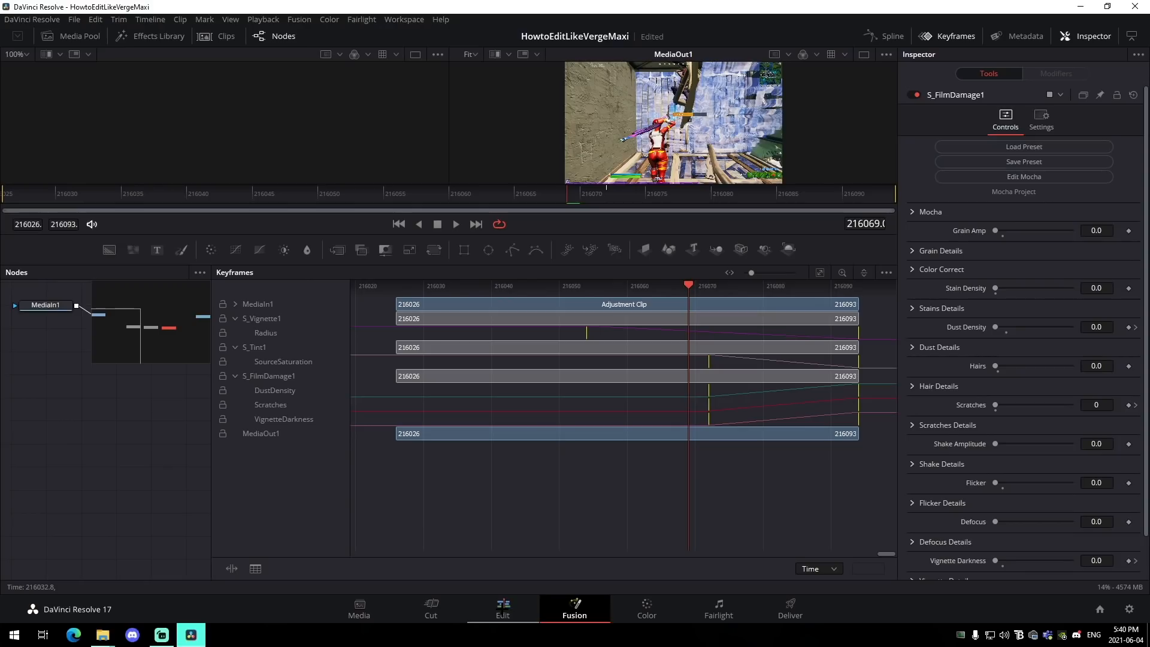
pyautogui.hotkey('shift', '4')
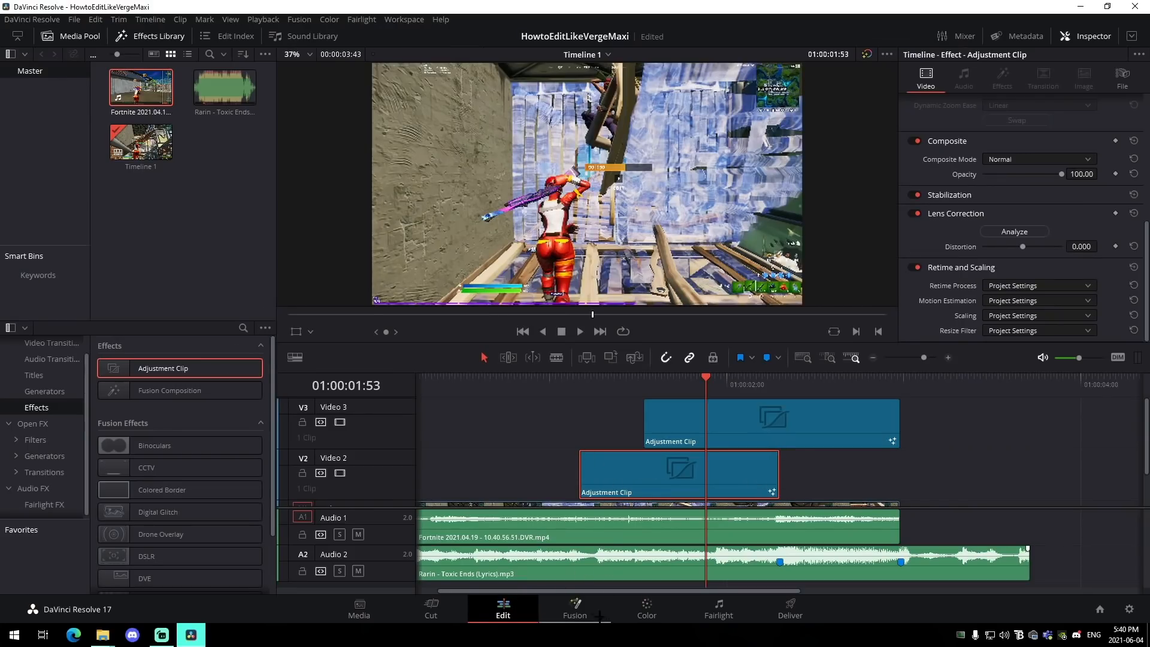
pyautogui.click(575, 607)
pyautogui.moveTo(697, 491); pyautogui.dragTo(496, 508)
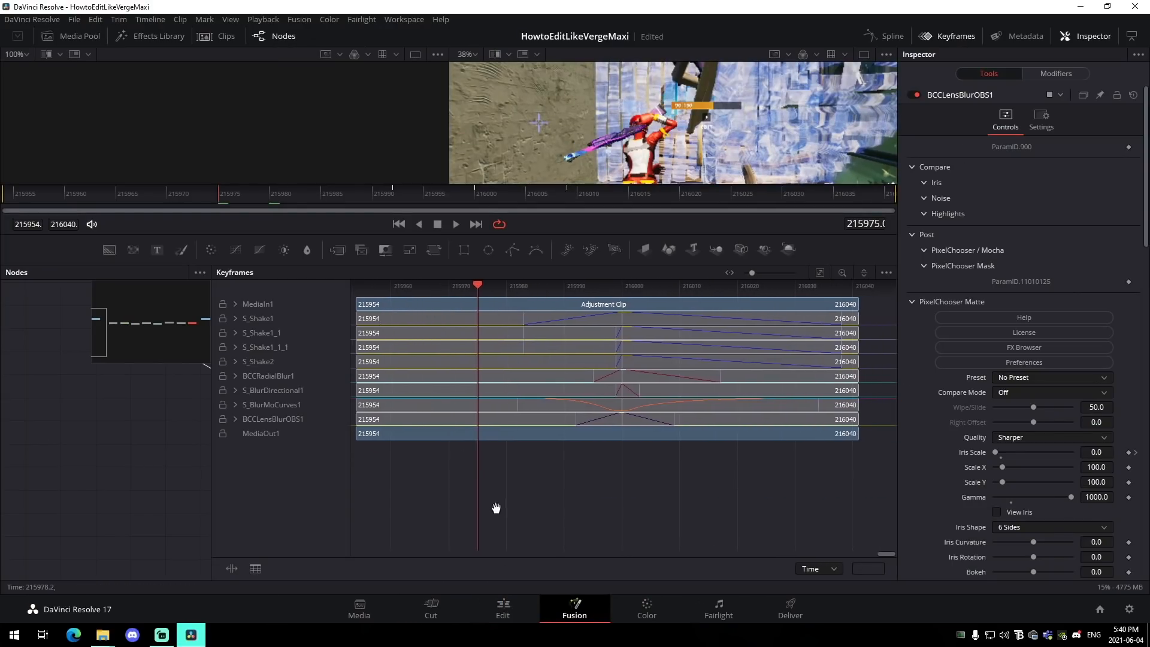
# Reopen the Video 2 Adjustment Clip in Fusion and scrub through its film damage build-up
pyautogui.click(503, 606)
pyautogui.click(612, 383)
pyautogui.click(575, 607)
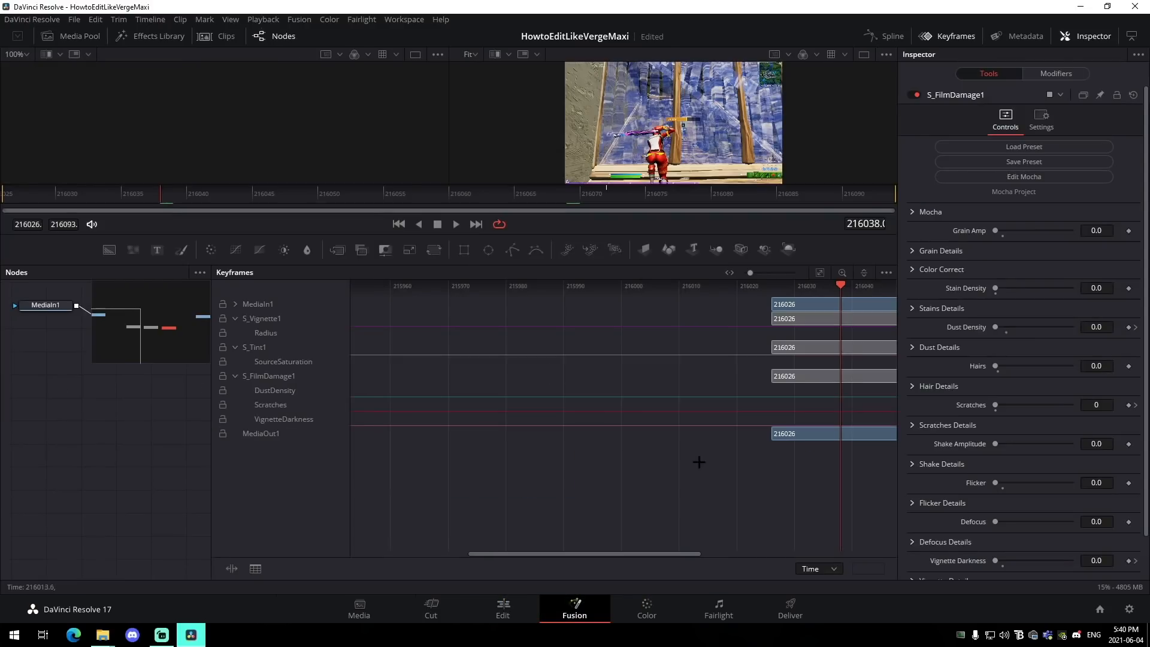
pyautogui.moveTo(795, 410); pyautogui.dragTo(457, 416)
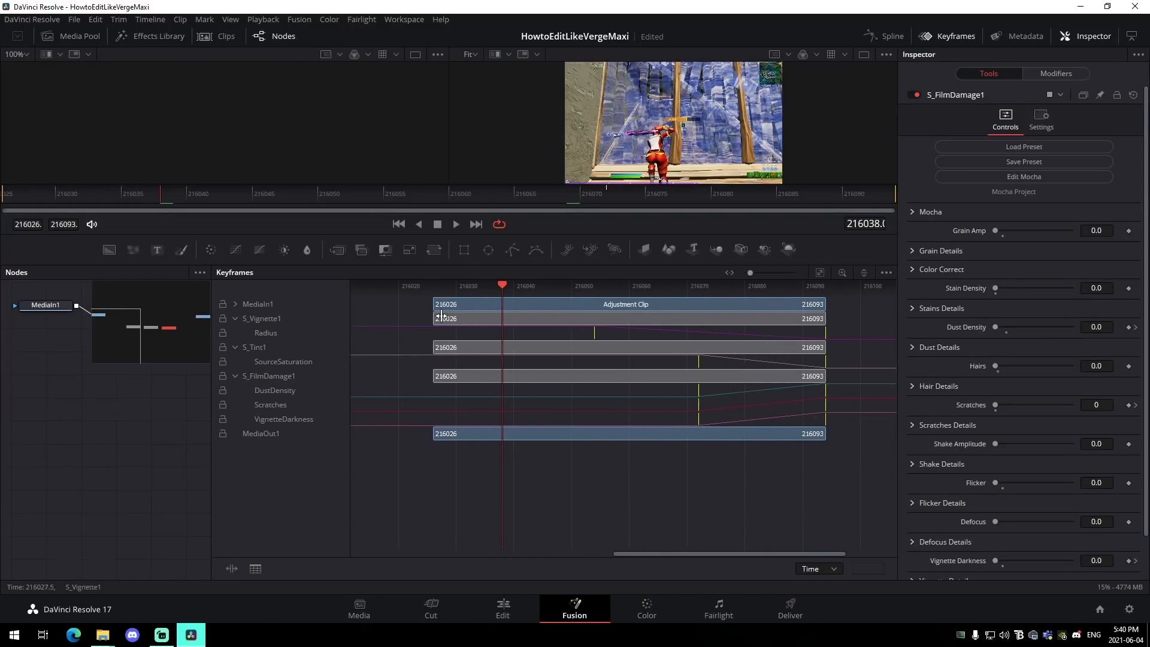
pyautogui.moveTo(502, 305); pyautogui.dragTo(809, 344)
# Preview the combined adjustment effects on the edit timeline from before the Video 2 clip
pyautogui.click(503, 608)
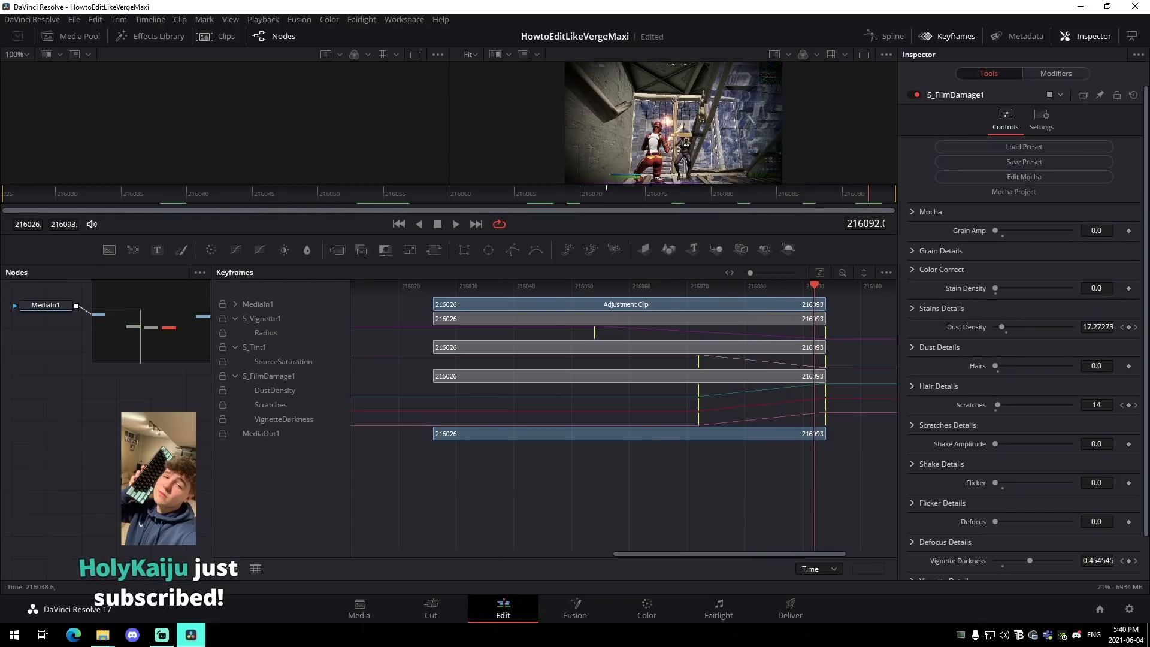
pyautogui.click(599, 391)
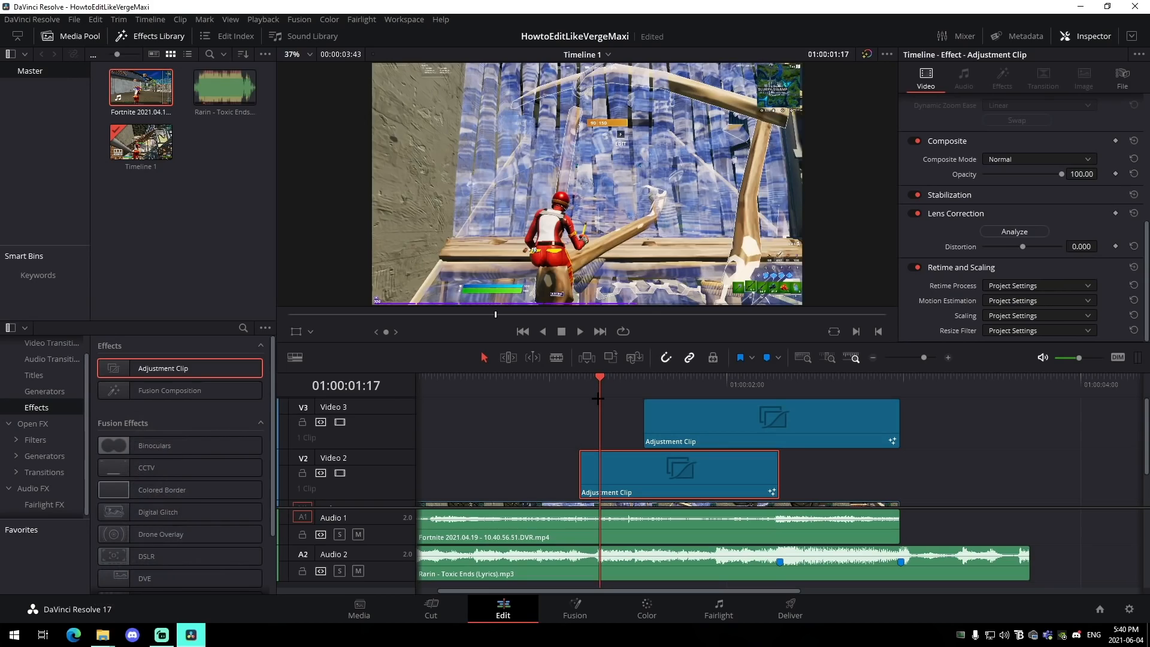
pyautogui.click(539, 439)
pyautogui.moveTo(606, 387); pyautogui.dragTo(561, 388)
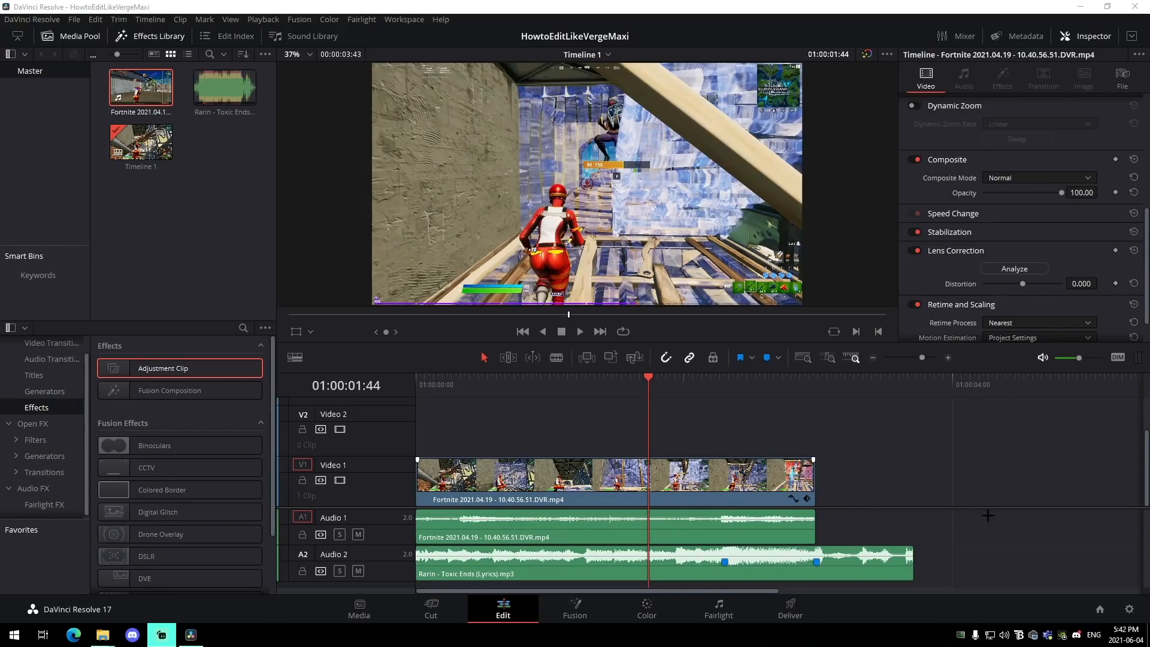
# Show the Fortnite clip's retime controls to examine its speed segments, and hide them again
pyautogui.rightClick(741, 485)
pyautogui.click(790, 340)
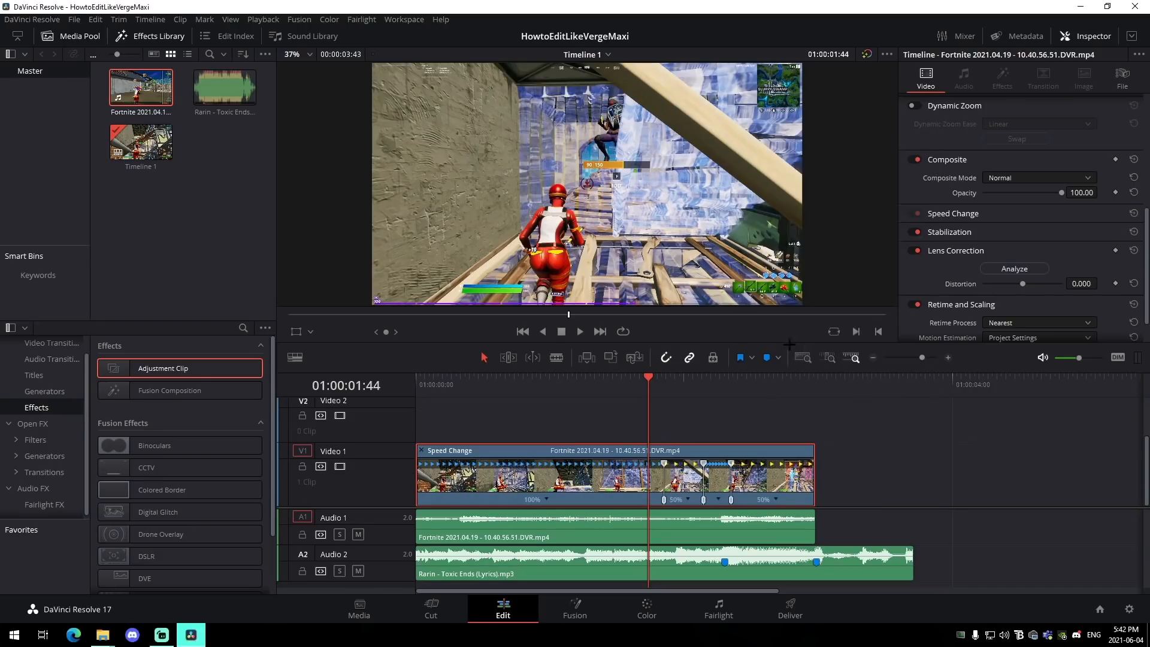
pyautogui.rightClick(556, 477)
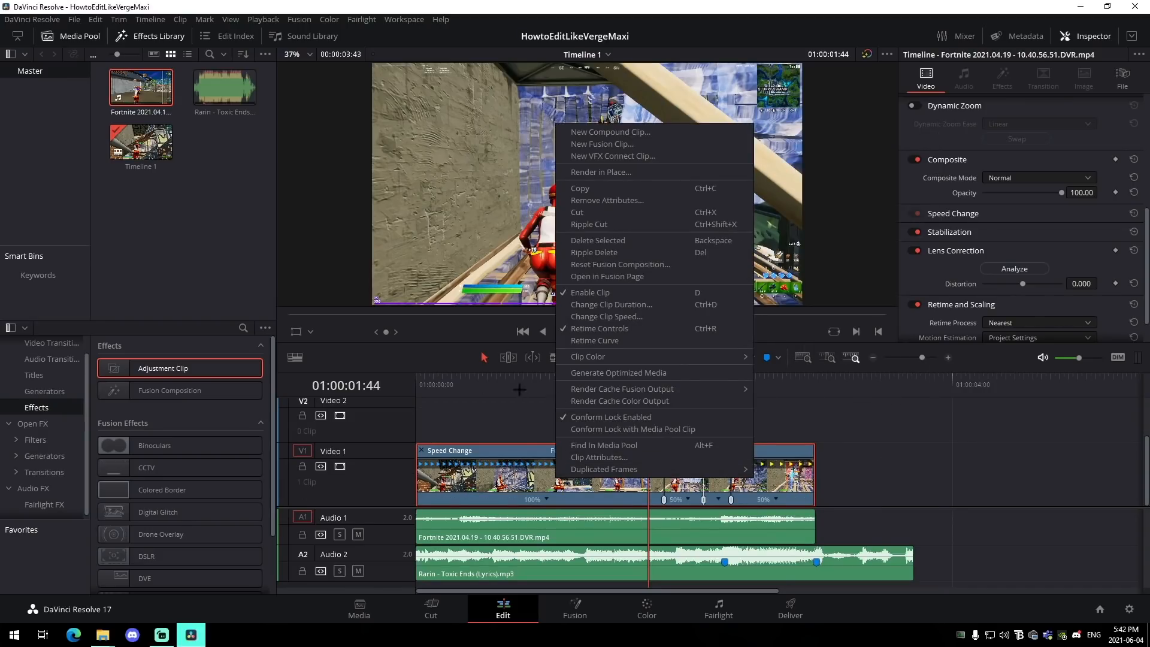
pyautogui.click(605, 327)
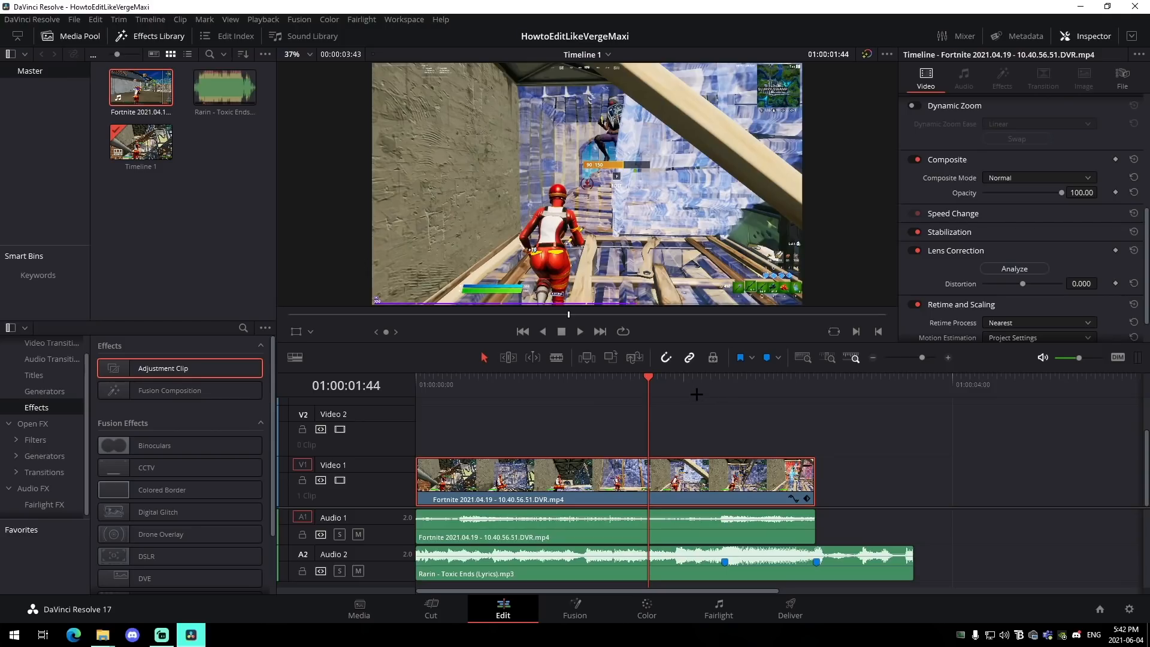
# Add an Adjustment Clip on Video 2 from Marker 1 at 01:00:02:18 and trim its end to Marker 2 at 01:00:02:59
pyautogui.click(722, 384)
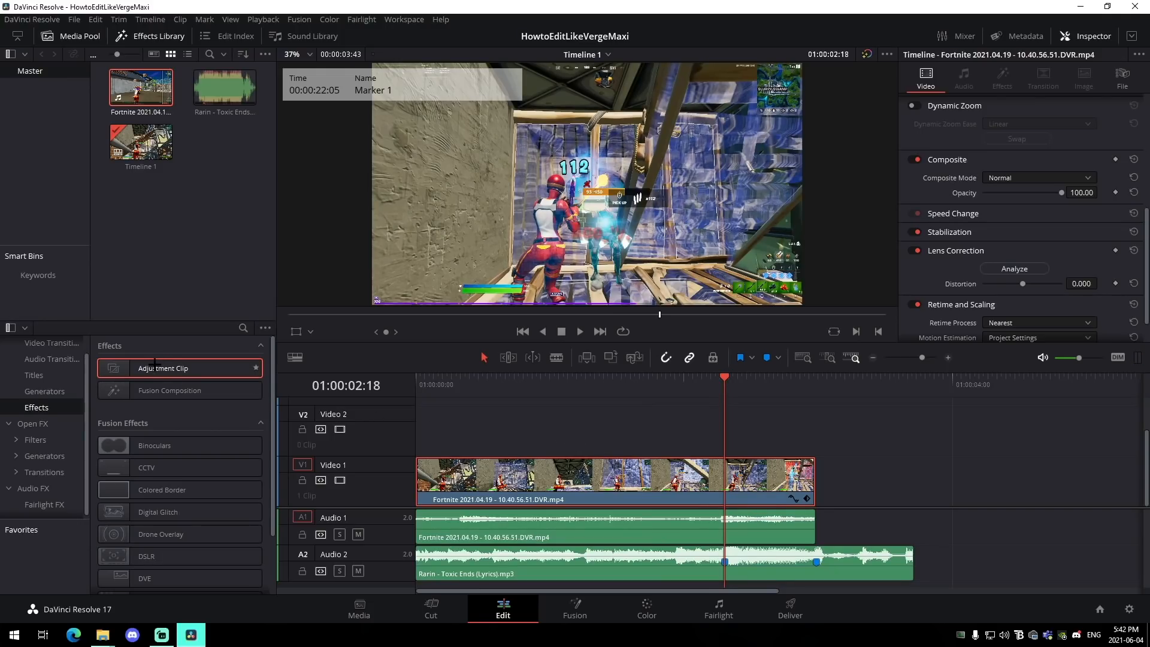
pyautogui.moveTo(153, 364); pyautogui.dragTo(731, 427)
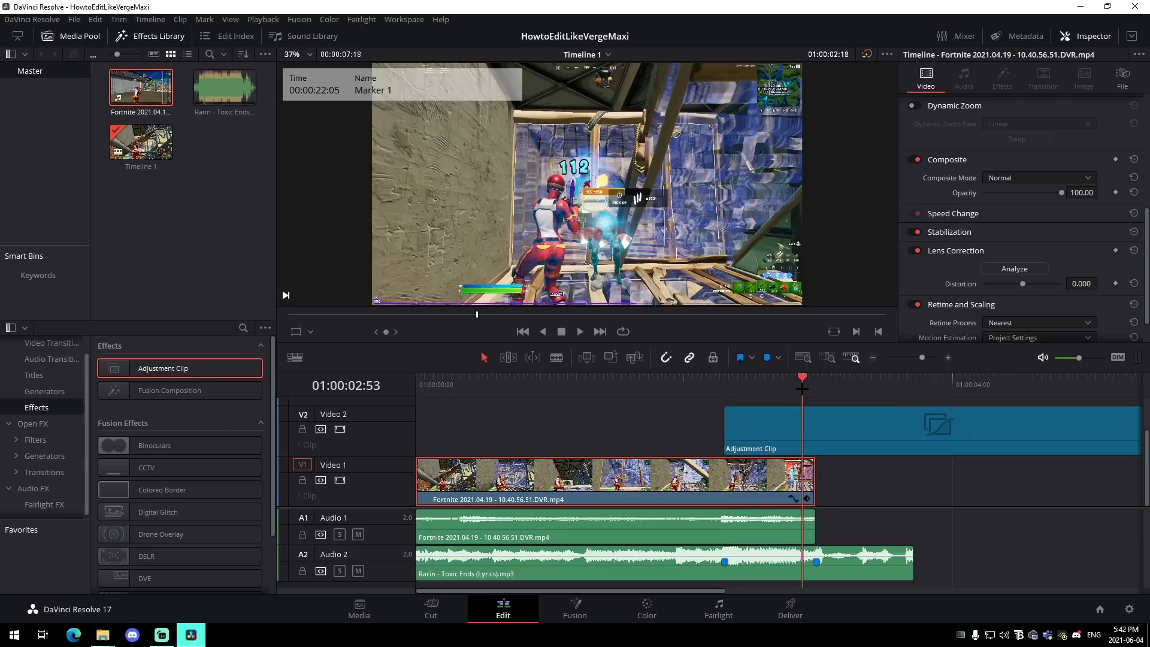
pyautogui.click(842, 430)
pyautogui.hotkey('ctrl', 'b')
pyautogui.click(867, 437)
pyautogui.press('Delete')
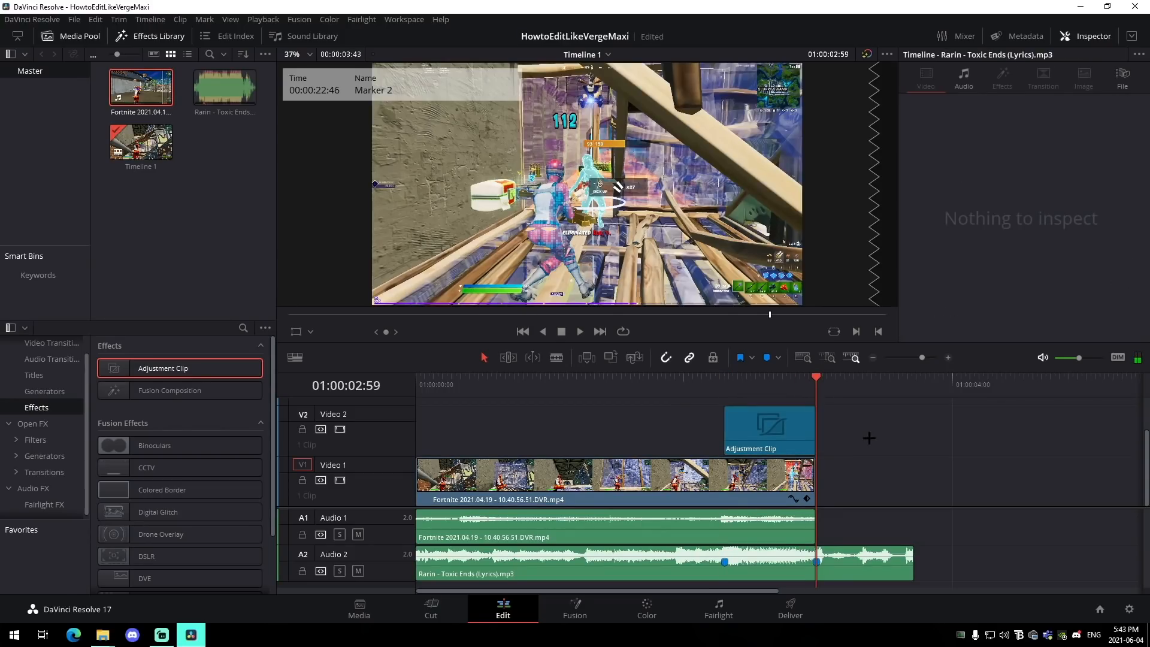
# Open the new Adjustment Clip in Fusion, hiding the keyframe display and enlarging the viewers above the node graph
pyautogui.click(731, 382)
pyautogui.click(749, 431)
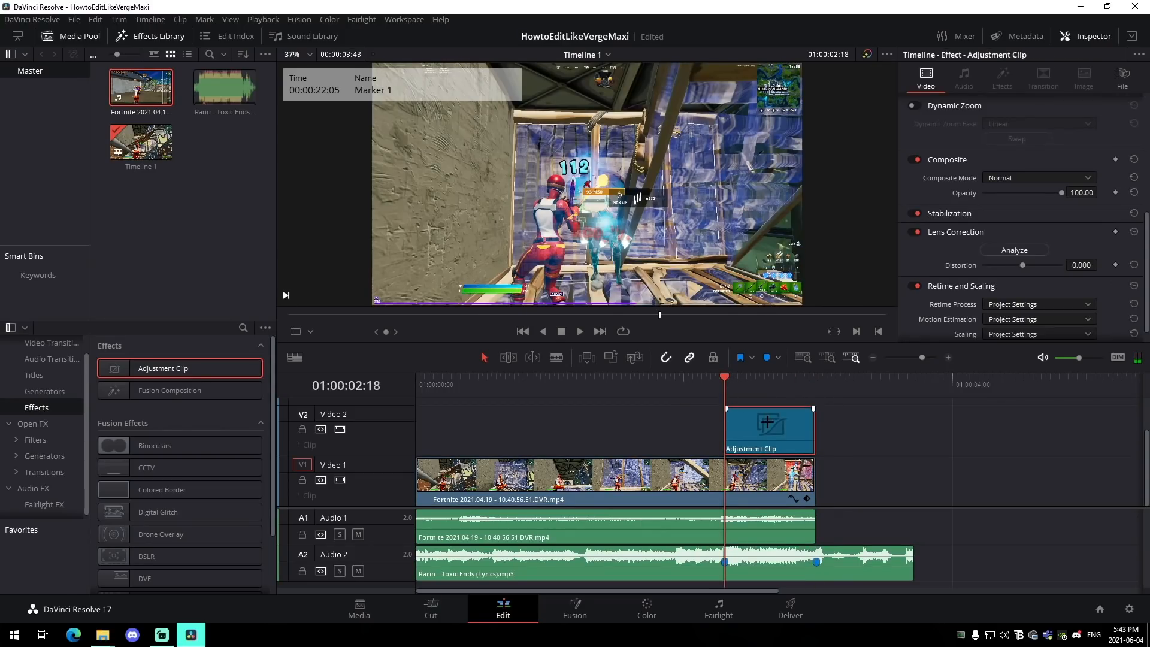
pyautogui.click(583, 612)
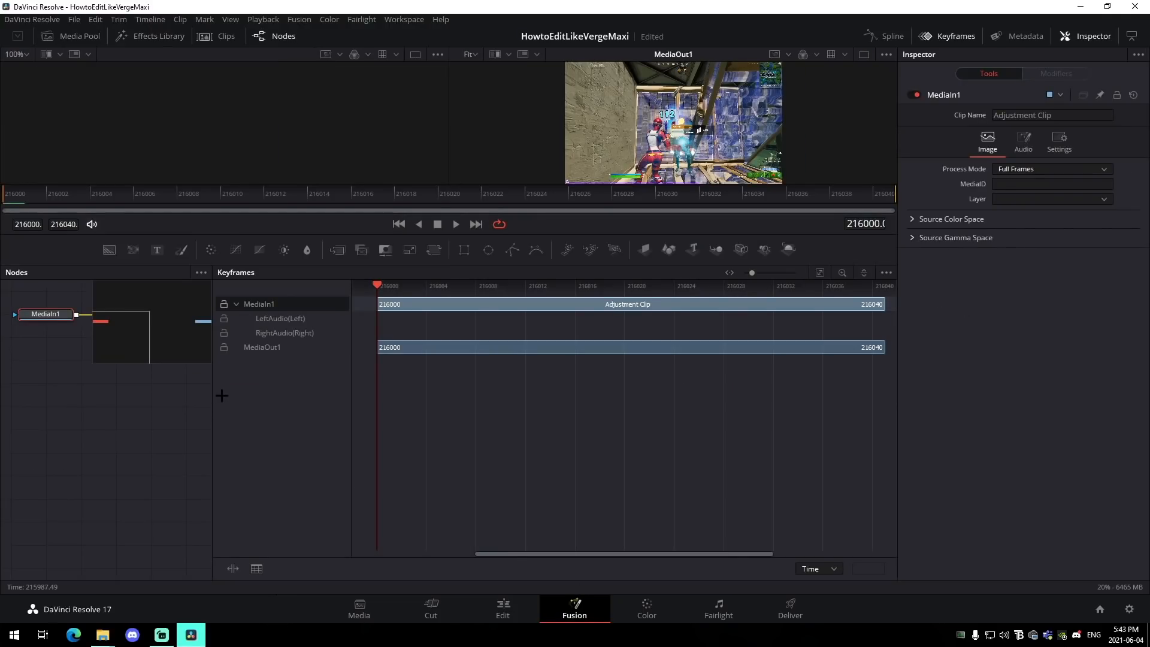
pyautogui.click(945, 35)
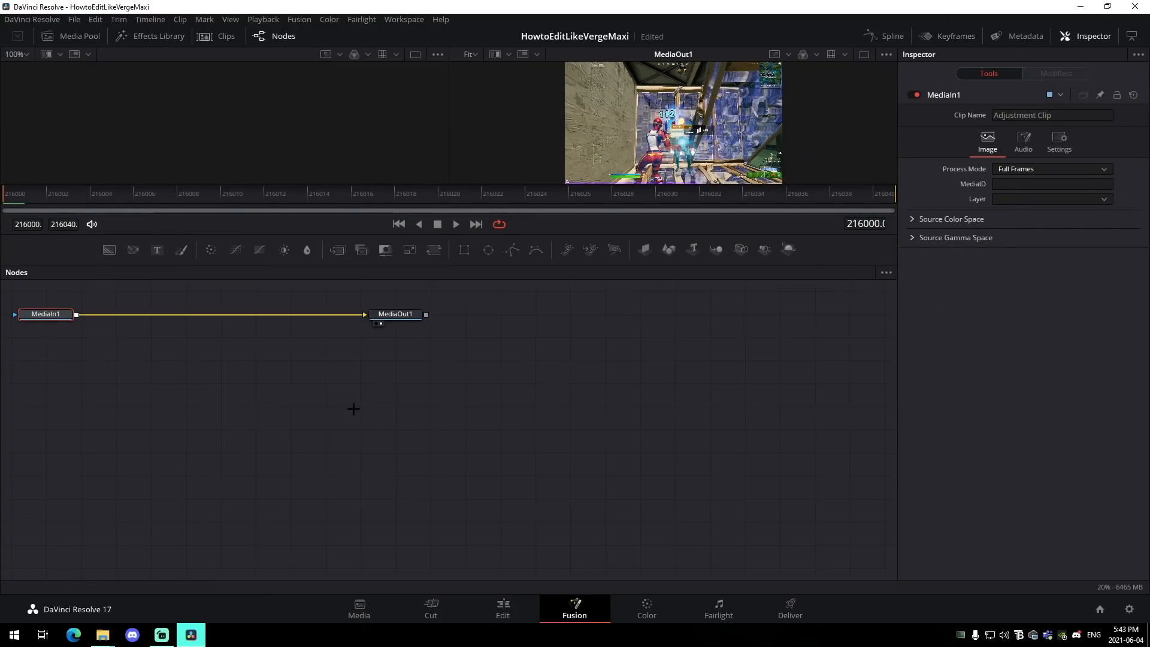
pyautogui.moveTo(352, 406); pyautogui.dragTo(631, 503)
pyautogui.scroll(4, 631, 488)
pyautogui.moveTo(529, 391); pyautogui.dragTo(567, 473)
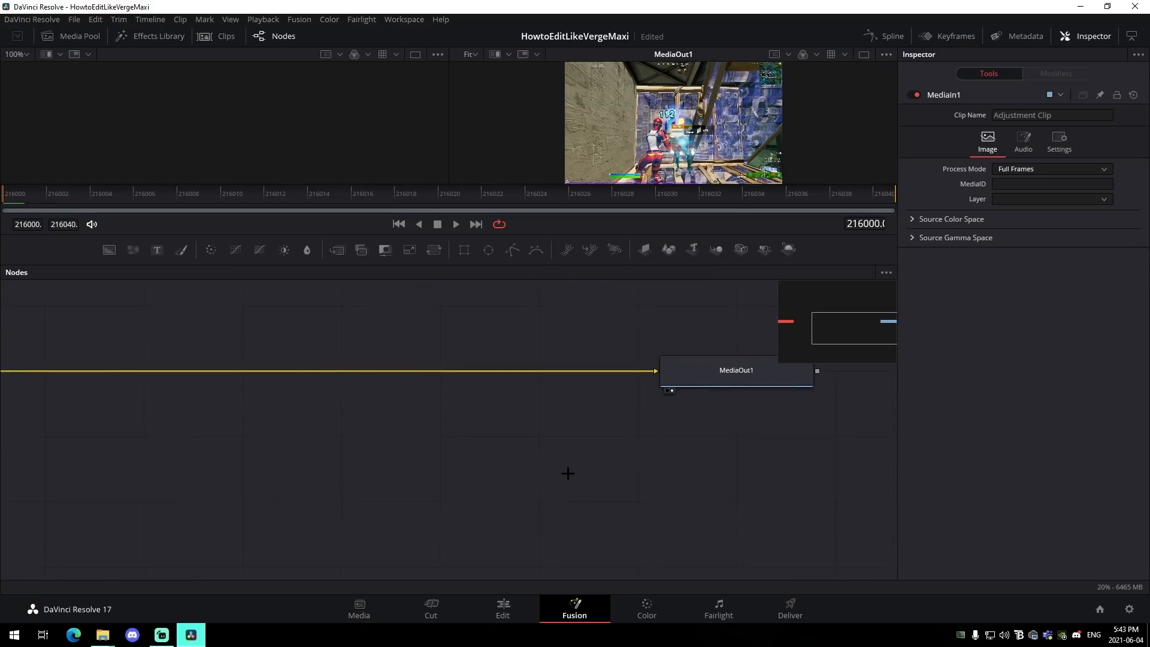
pyautogui.scroll(-4, 568, 473)
pyautogui.moveTo(503, 448); pyautogui.dragTo(557, 465)
pyautogui.moveTo(554, 236); pyautogui.dragTo(553, 325)
pyautogui.moveTo(445, 510); pyautogui.dragTo(416, 465)
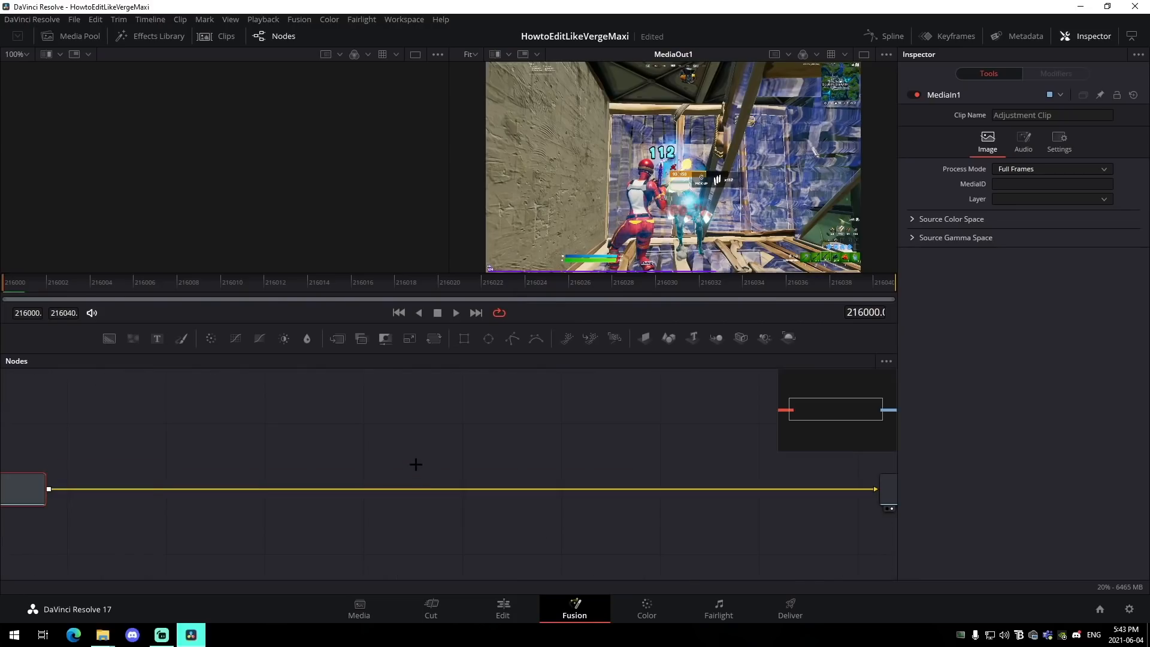
# Import MaxiImpact.setting from the Maxi Verge Tutorial > Maxi > Davinci folder into the Fusion node graph
pyautogui.moveTo(101, 634)
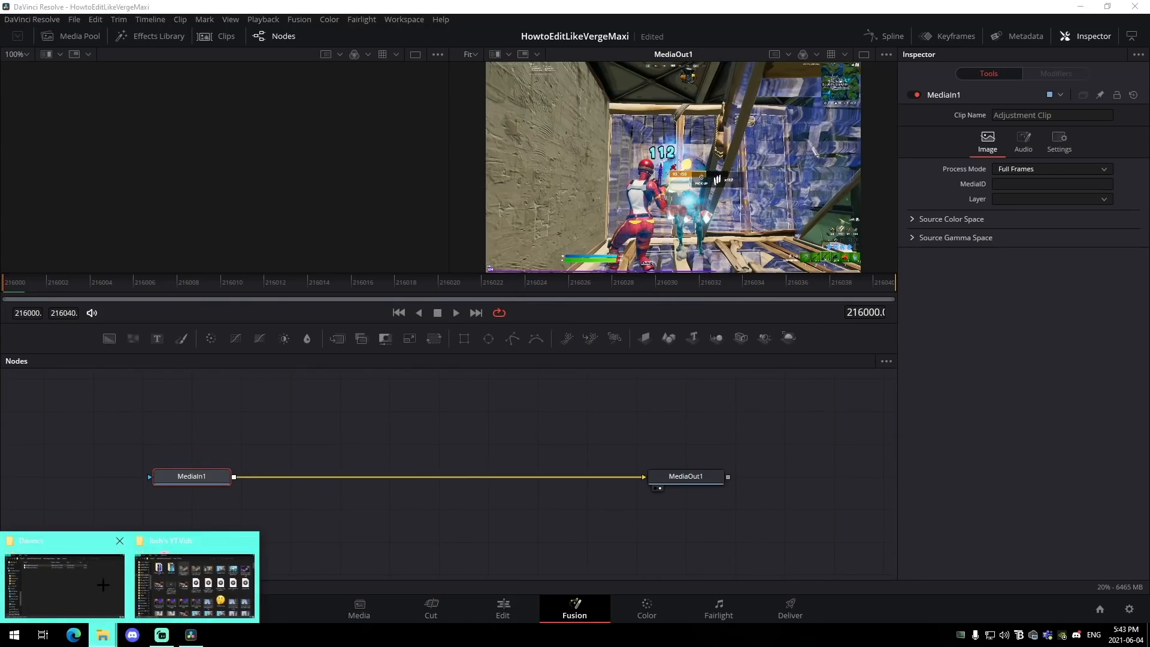
pyautogui.click(64, 584)
pyautogui.click(626, 137)
pyautogui.click(573, 137)
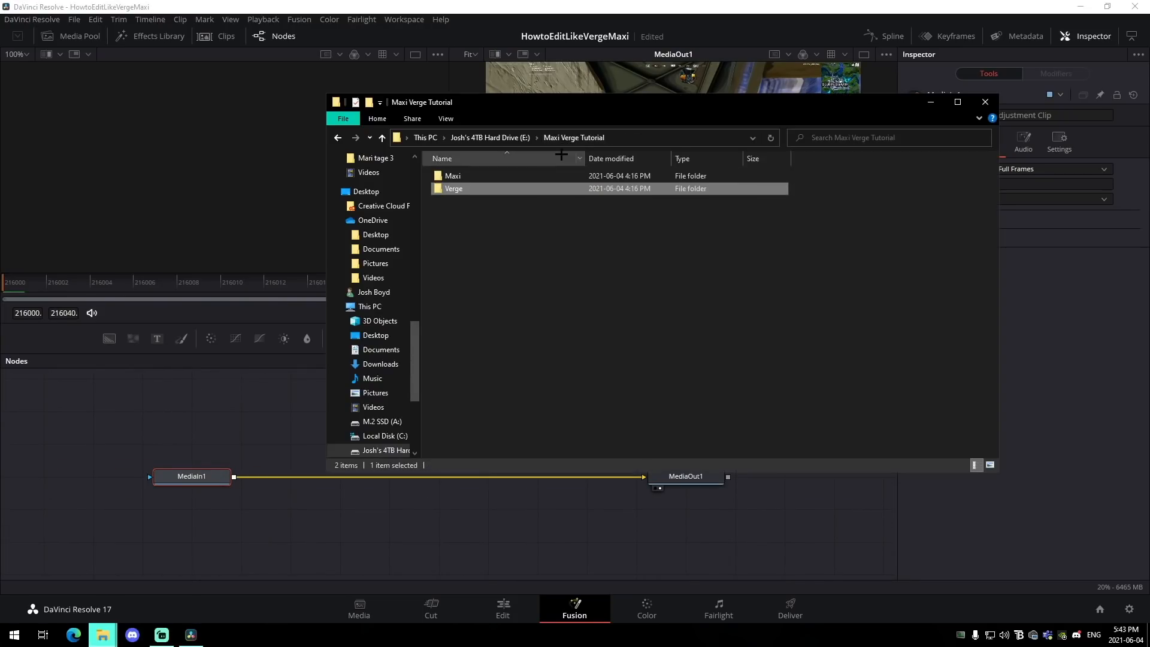
pyautogui.doubleClick(449, 175)
pyautogui.click(465, 189)
pyautogui.doubleClick(461, 184)
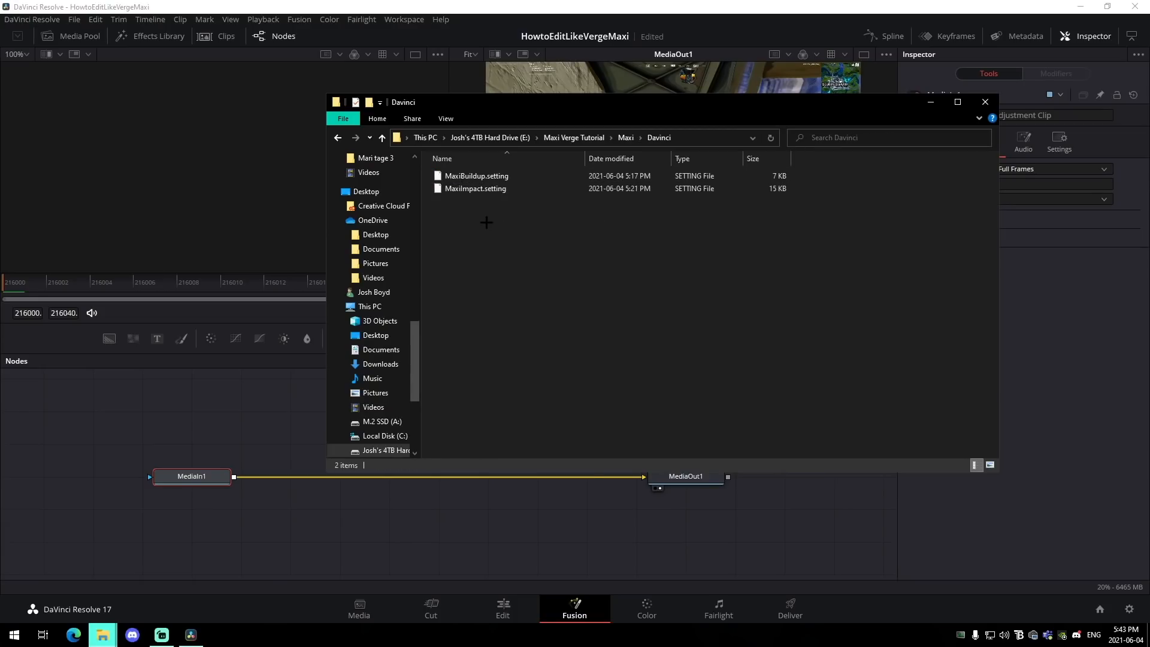
pyautogui.moveTo(476, 190); pyautogui.dragTo(361, 531)
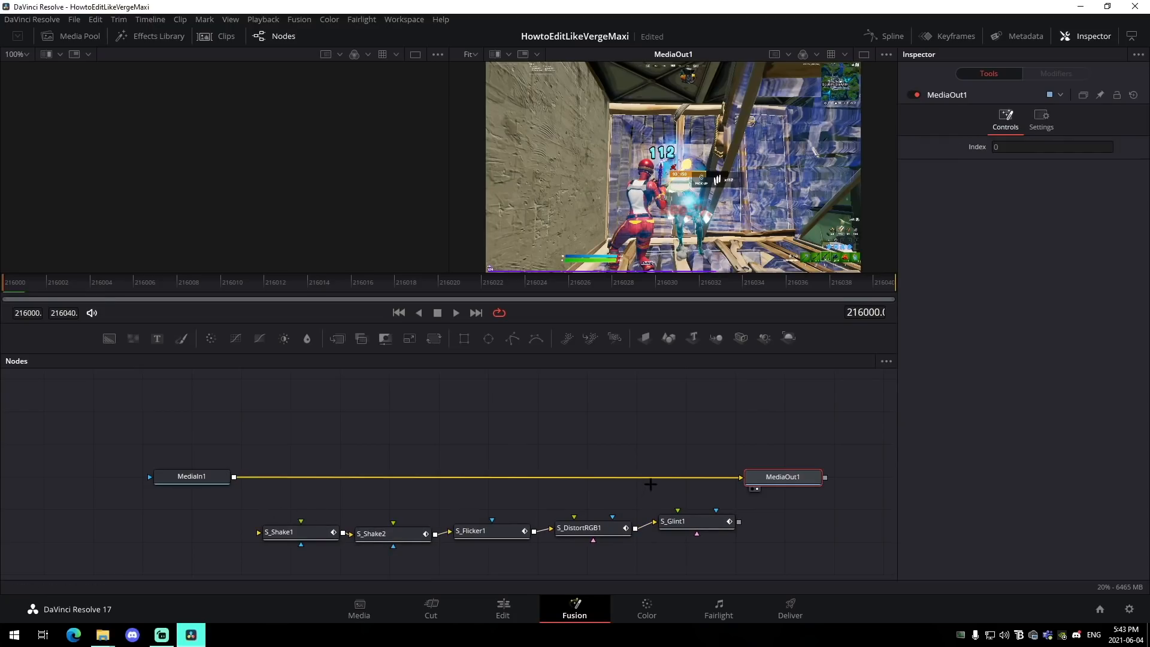
# Connect MediaIn1 to S_Shake1 and S_Glint1 to MediaOut1, spacing the media nodes around the impact chain
pyautogui.moveTo(649, 477); pyautogui.dragTo(259, 532)
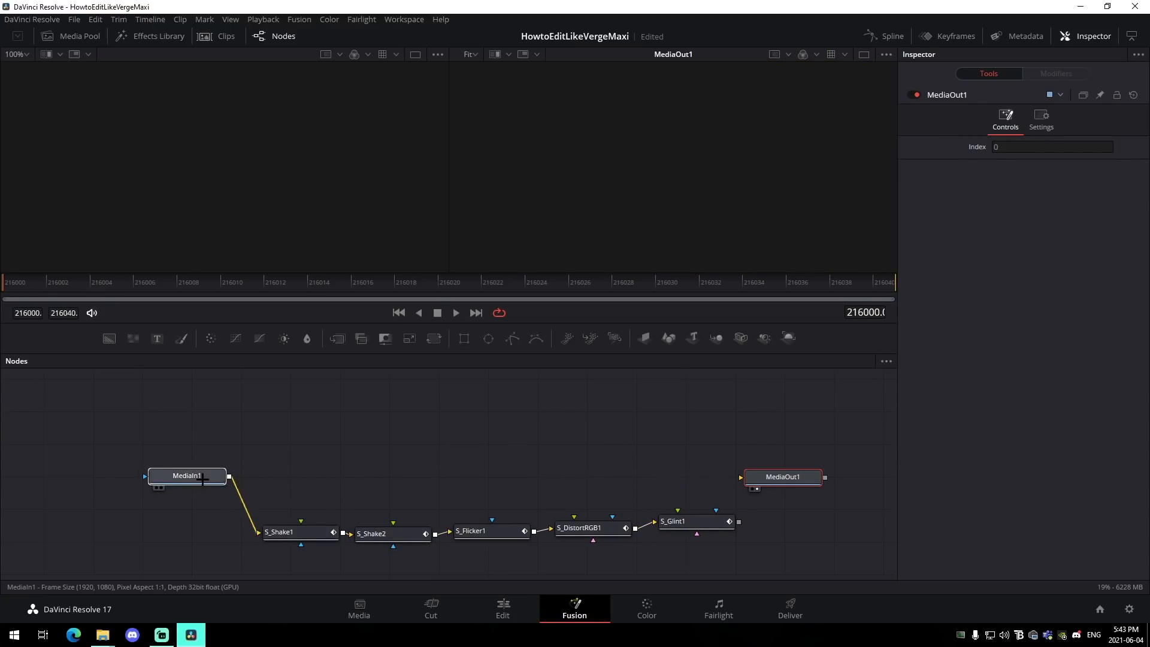
pyautogui.moveTo(190, 476); pyautogui.dragTo(150, 492)
pyautogui.moveTo(738, 520); pyautogui.dragTo(743, 478)
pyautogui.moveTo(779, 477); pyautogui.dragTo(821, 482)
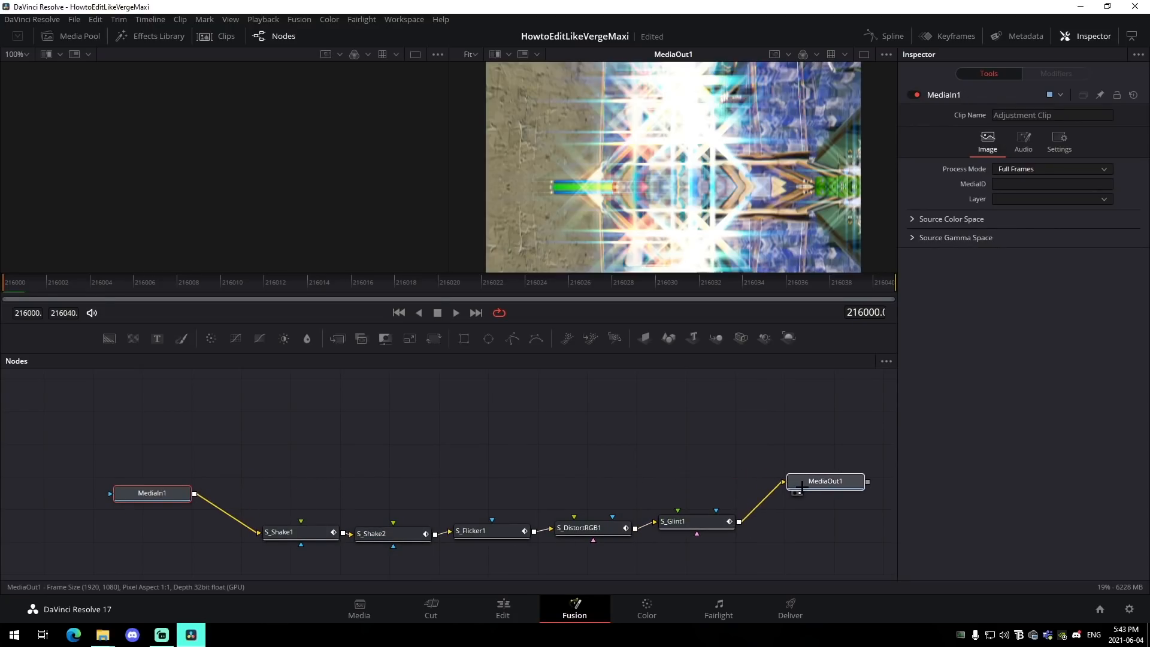
# Set S_Glint1's Threshold to 0.866 and its first-frame Brightness to 1.85, playing back the impact to check it
pyautogui.click(683, 521)
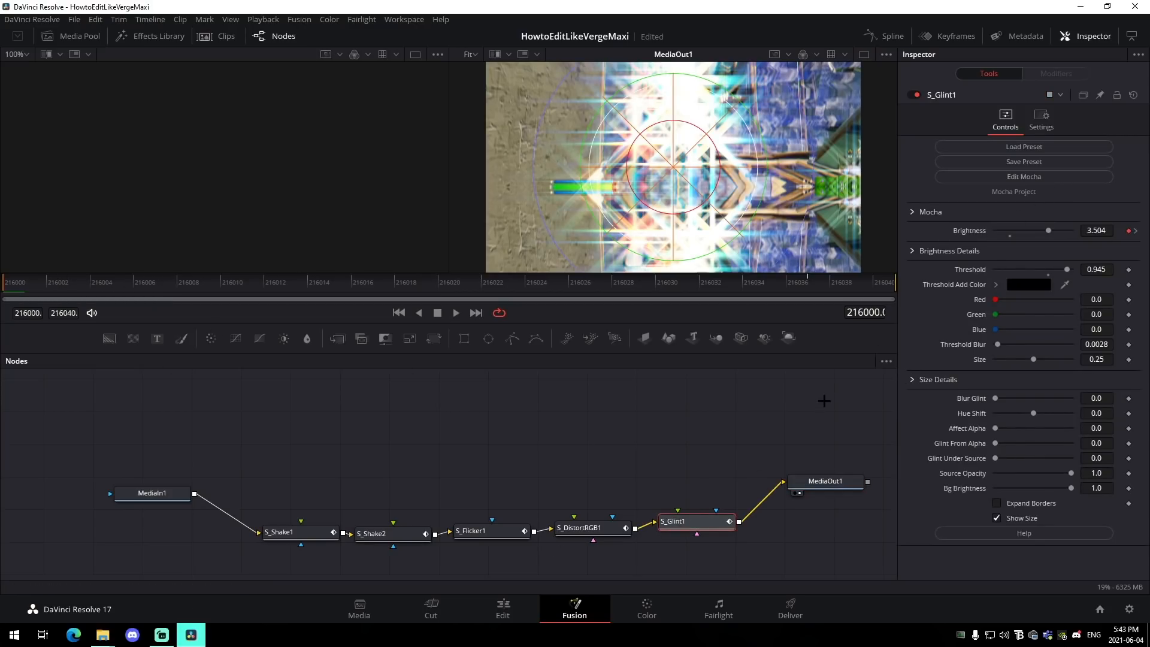
pyautogui.moveTo(1053, 236); pyautogui.dragTo(1021, 235)
pyautogui.press('space')
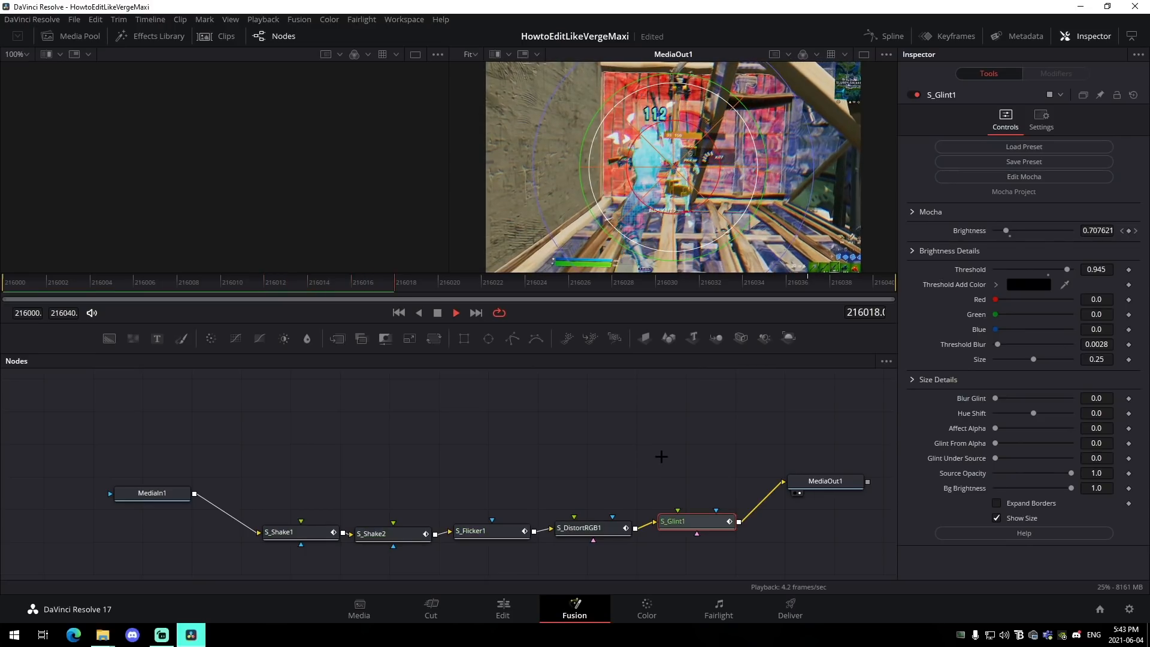
pyautogui.press('space')
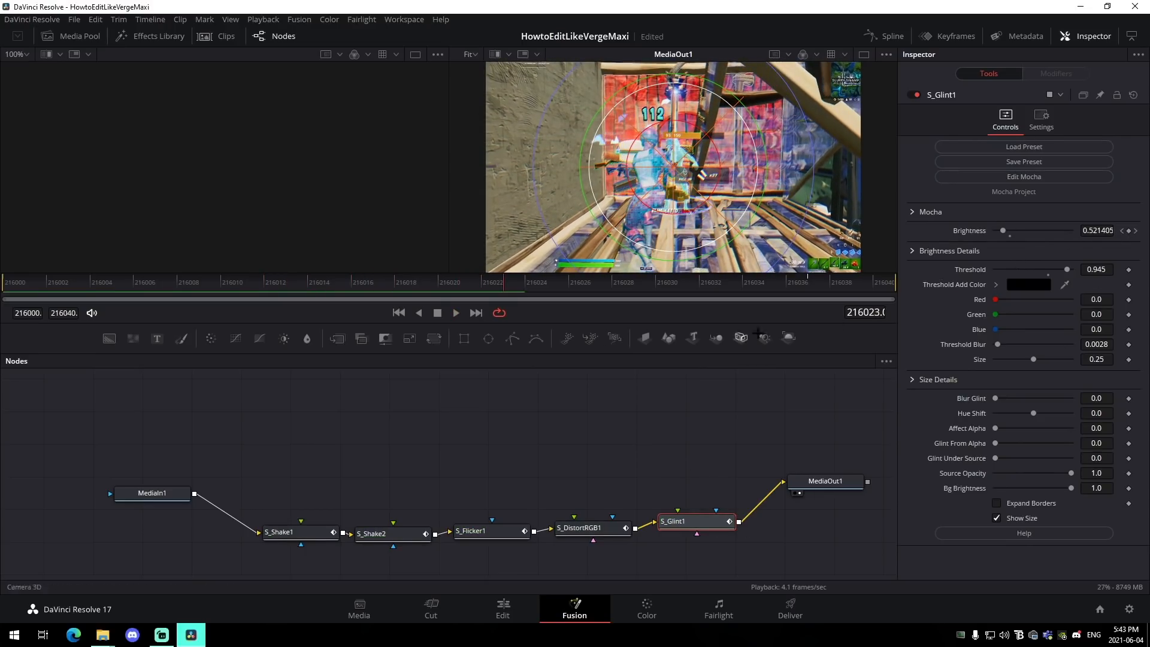
pyautogui.click(17, 283)
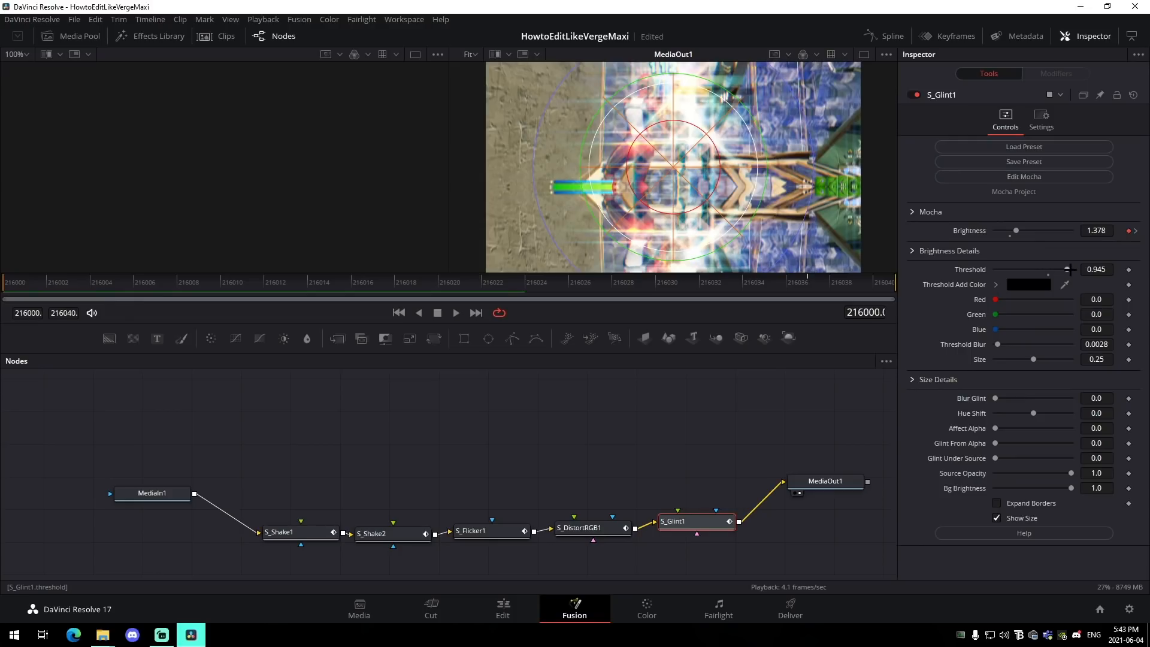
pyautogui.moveTo(1069, 270); pyautogui.dragTo(1060, 269)
pyautogui.moveTo(1016, 231); pyautogui.dragTo(1023, 231)
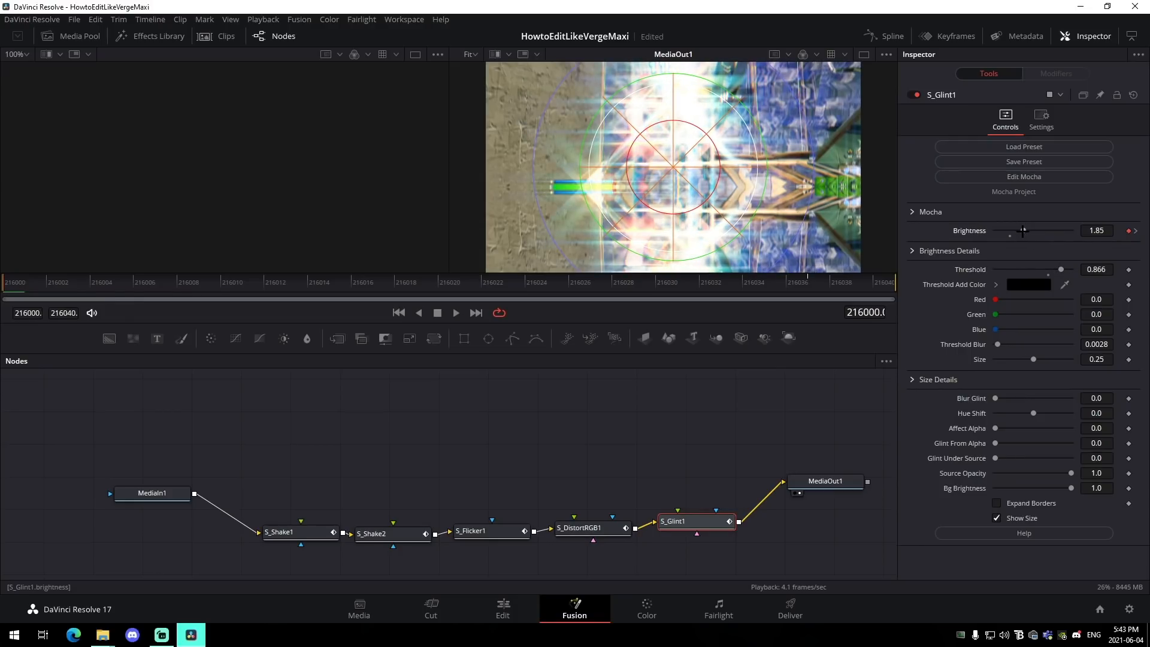
pyautogui.press('space')
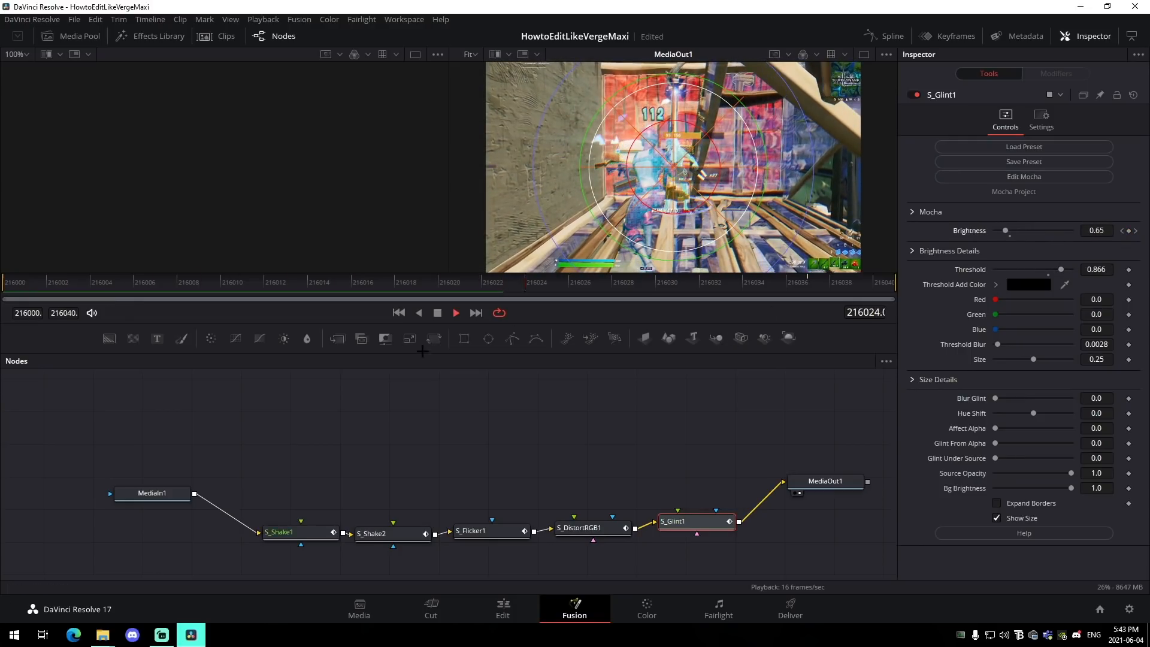
pyautogui.press('space')
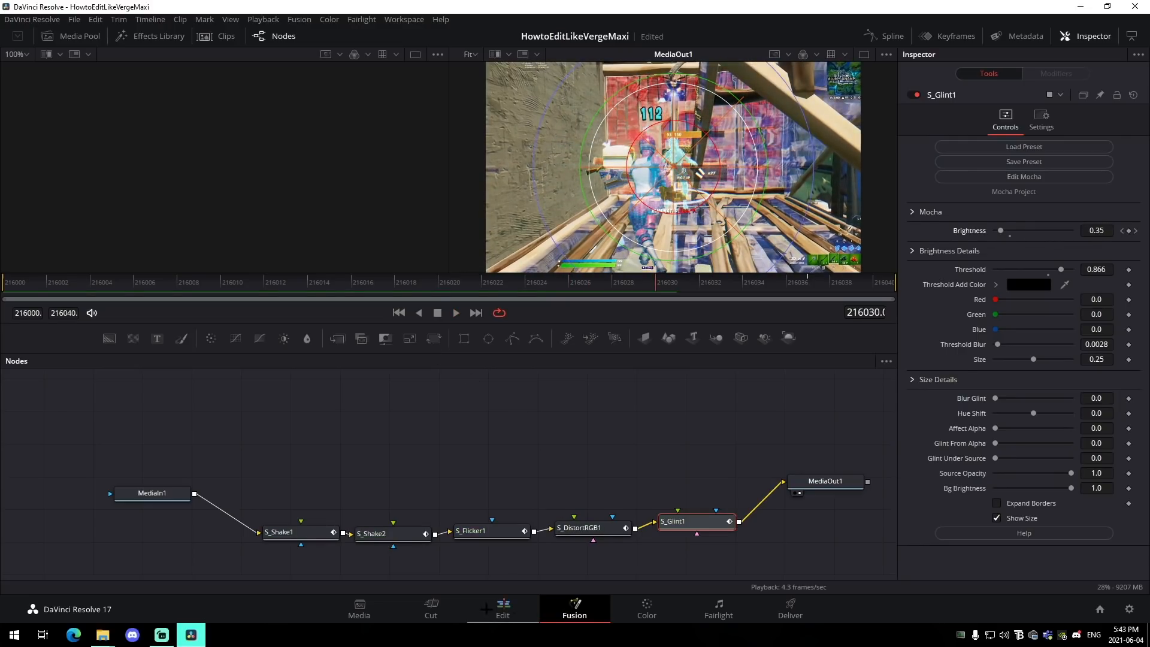
# On the edit timeline, add an Adjustment Clip on Video 3 starting before Marker 1 and trim its end to Marker 2
pyautogui.click(485, 609)
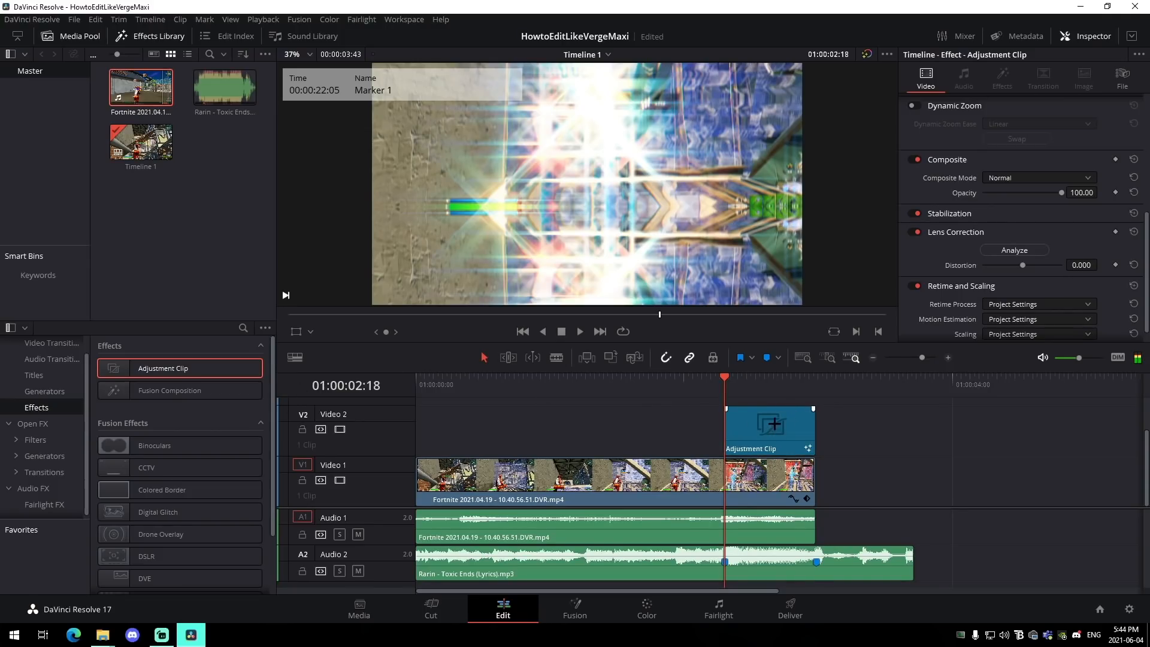
pyautogui.moveTo(143, 368); pyautogui.dragTo(582, 468)
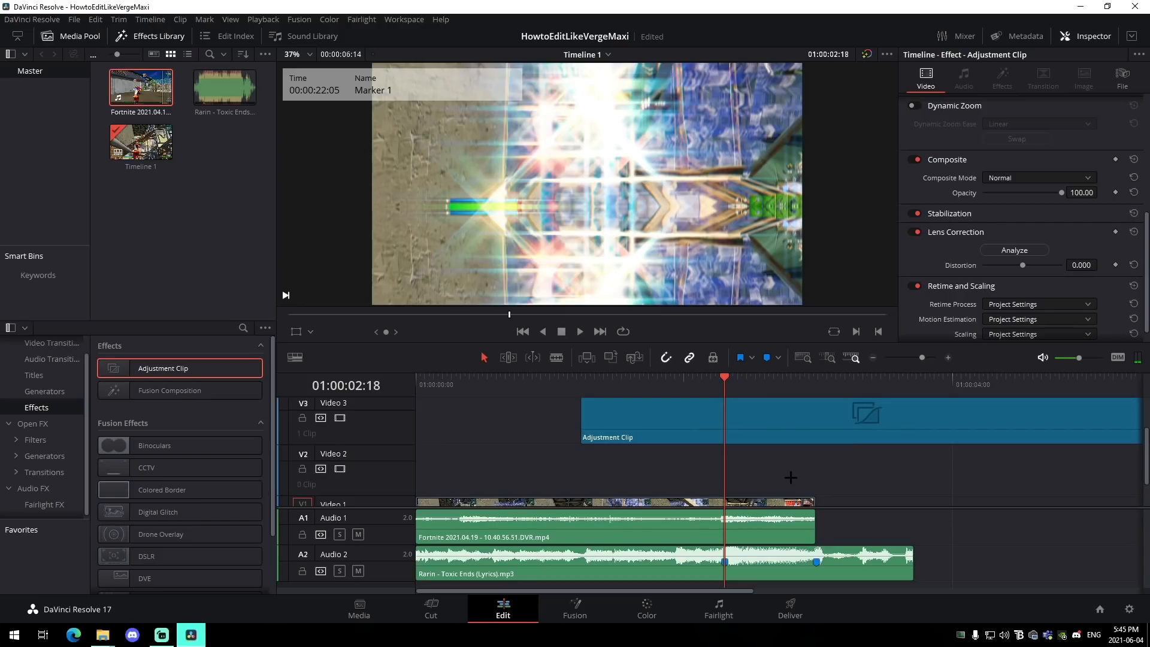
pyautogui.hotkey('ctrl', 'b')
pyautogui.click(861, 438)
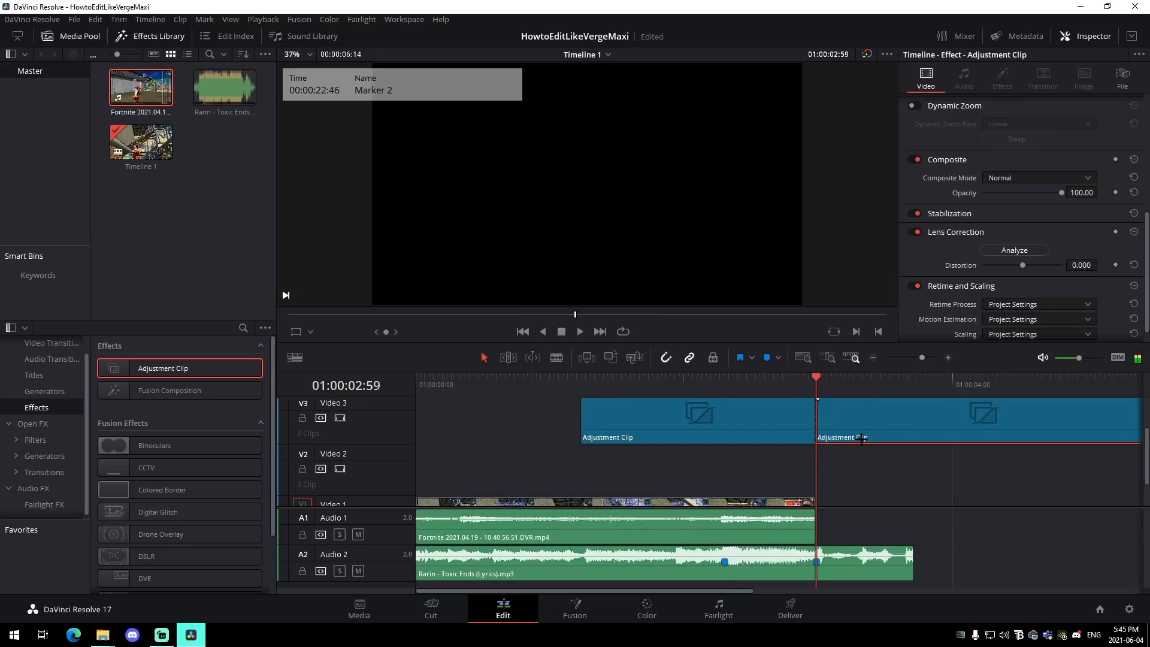
pyautogui.press('Delete')
# Open the longer Video 3 Adjustment Clip in Fusion from a point before the impact clip, at 01:00:01:56
pyautogui.hotkey('shift', 'Up')
pyautogui.click(746, 409)
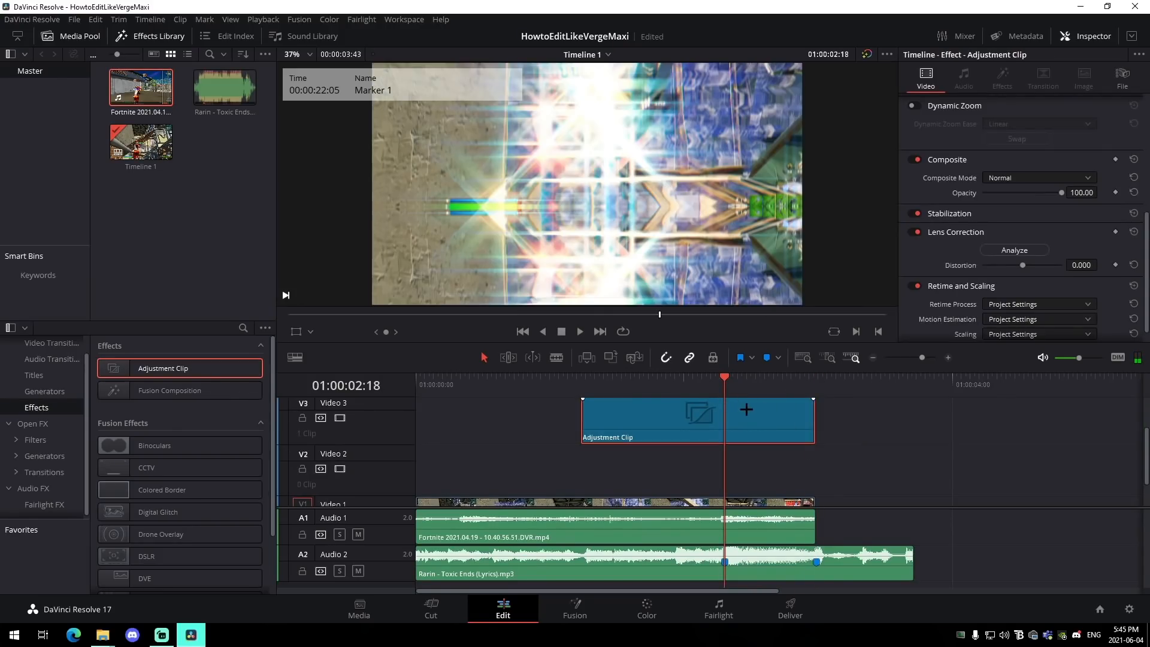
pyautogui.click(675, 393)
pyautogui.scroll(2, 671, 448)
pyautogui.hotkey('shift', '5')
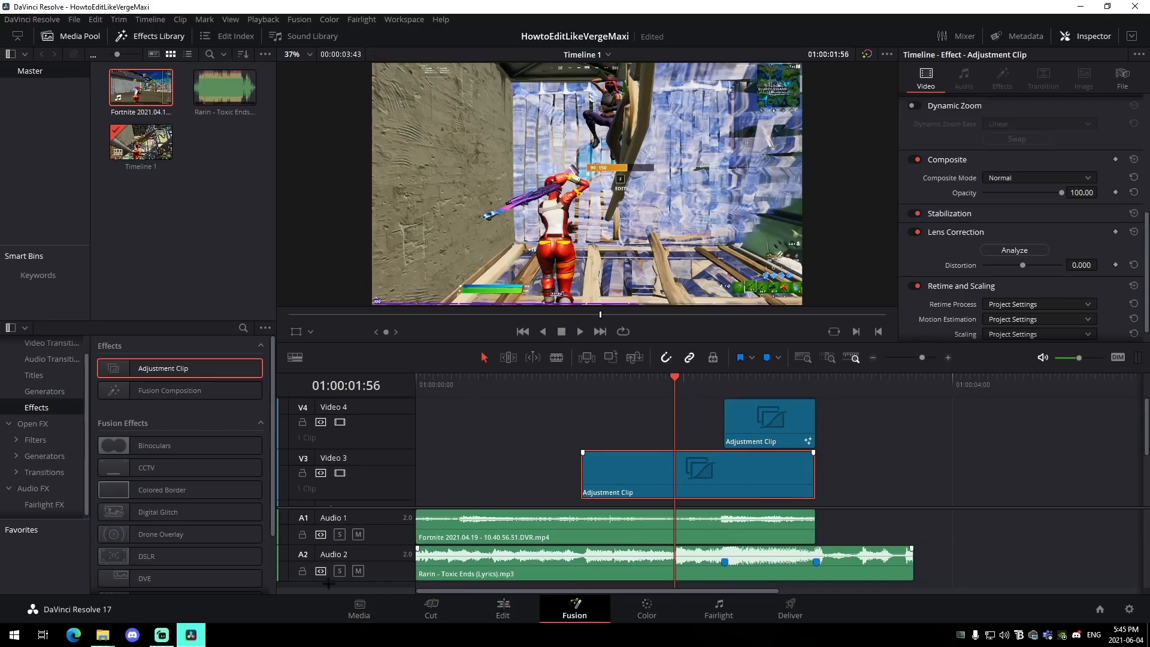
# Import MaxiBuildup.setting and connect its S_Shake1 and S_BlurMoCurves1 nodes between MediaIn1 and MediaOut1
pyautogui.moveTo(105, 635)
pyautogui.click(123, 592)
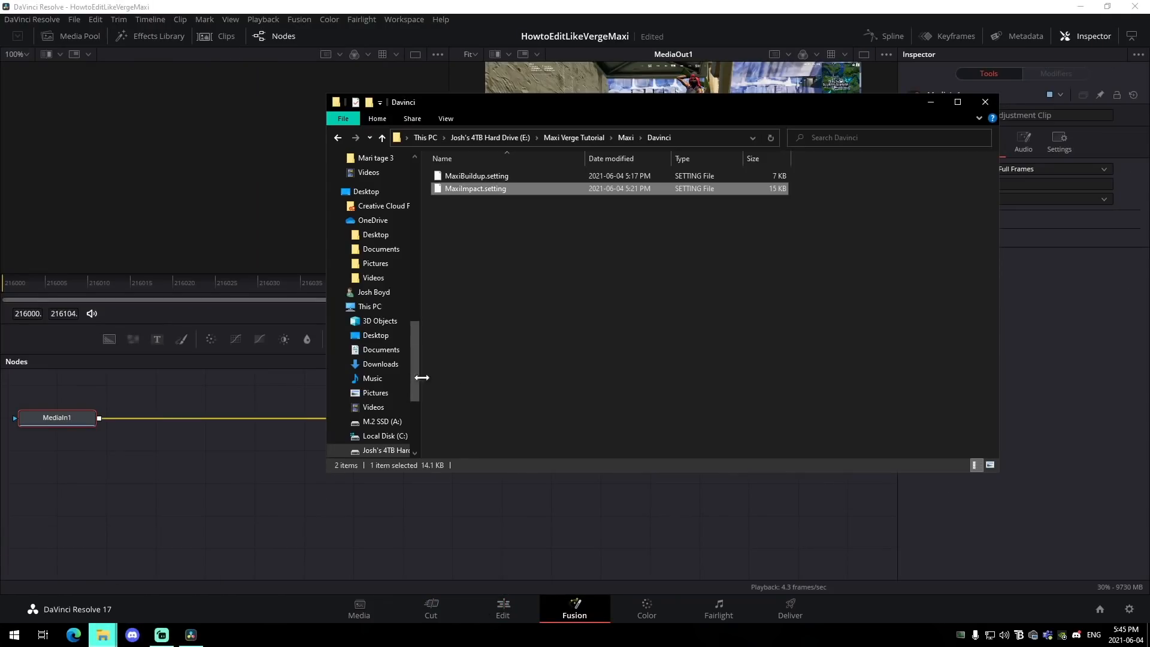
pyautogui.moveTo(492, 175); pyautogui.dragTo(435, 458)
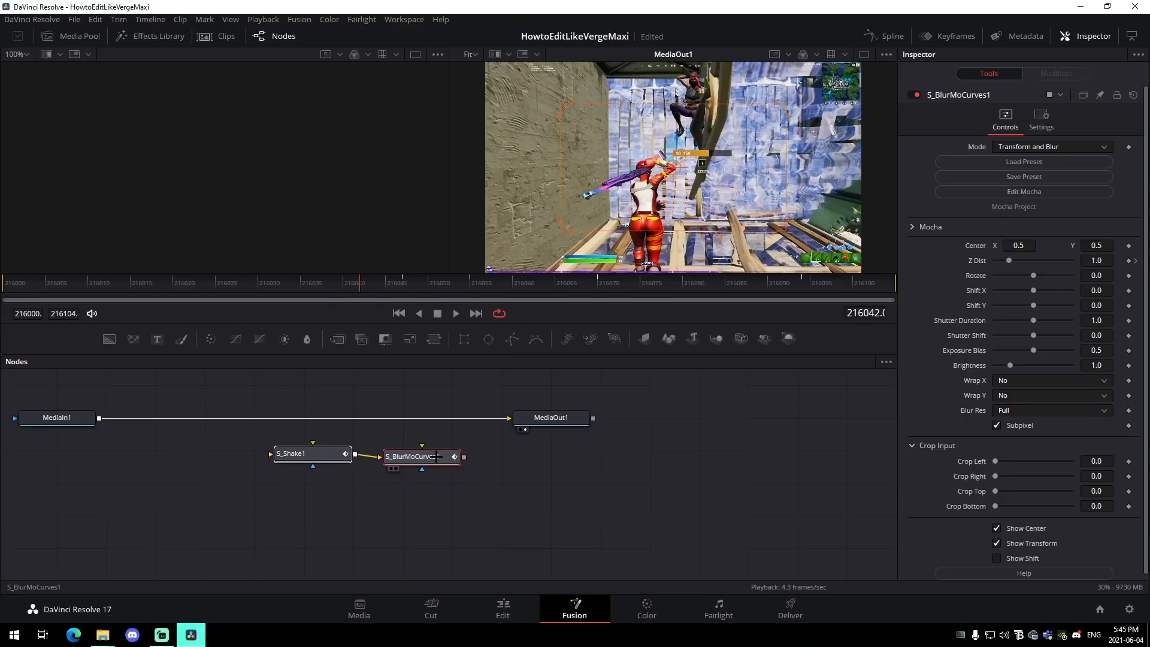
pyautogui.moveTo(506, 418); pyautogui.dragTo(270, 453)
pyautogui.moveTo(464, 456); pyautogui.dragTo(509, 418)
# Show the keyframes, expand S_Shake1 and S_BlurMoCurves1, and select all their Amplitude and ZDist keyframes
pyautogui.click(949, 35)
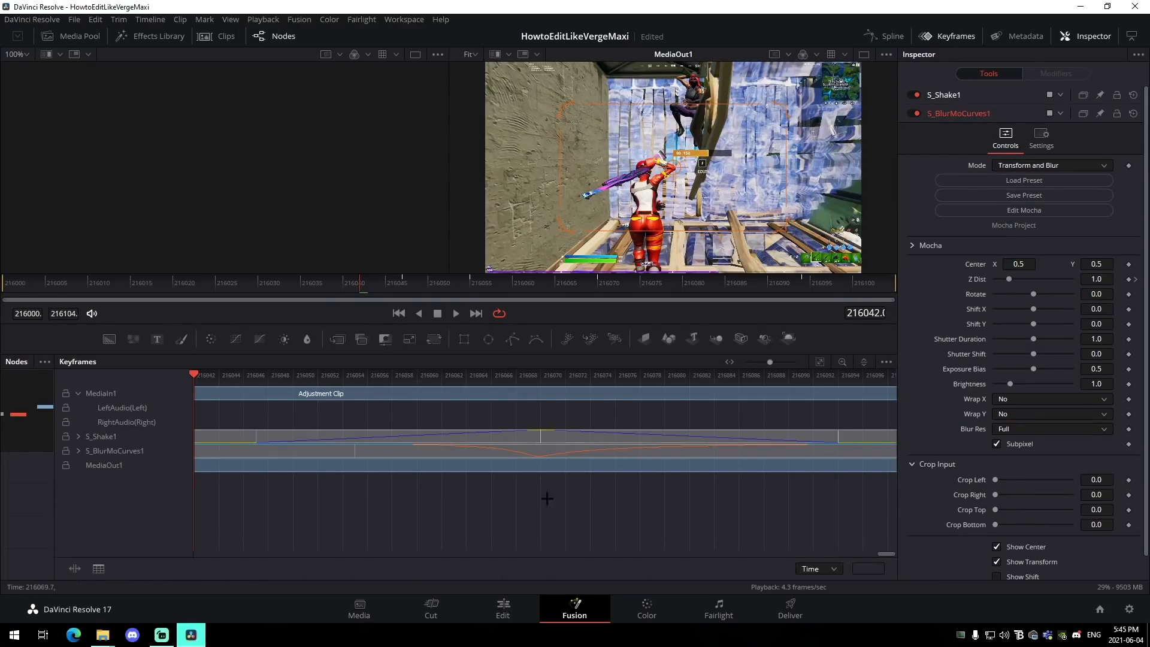
pyautogui.click(79, 436)
pyautogui.click(76, 464)
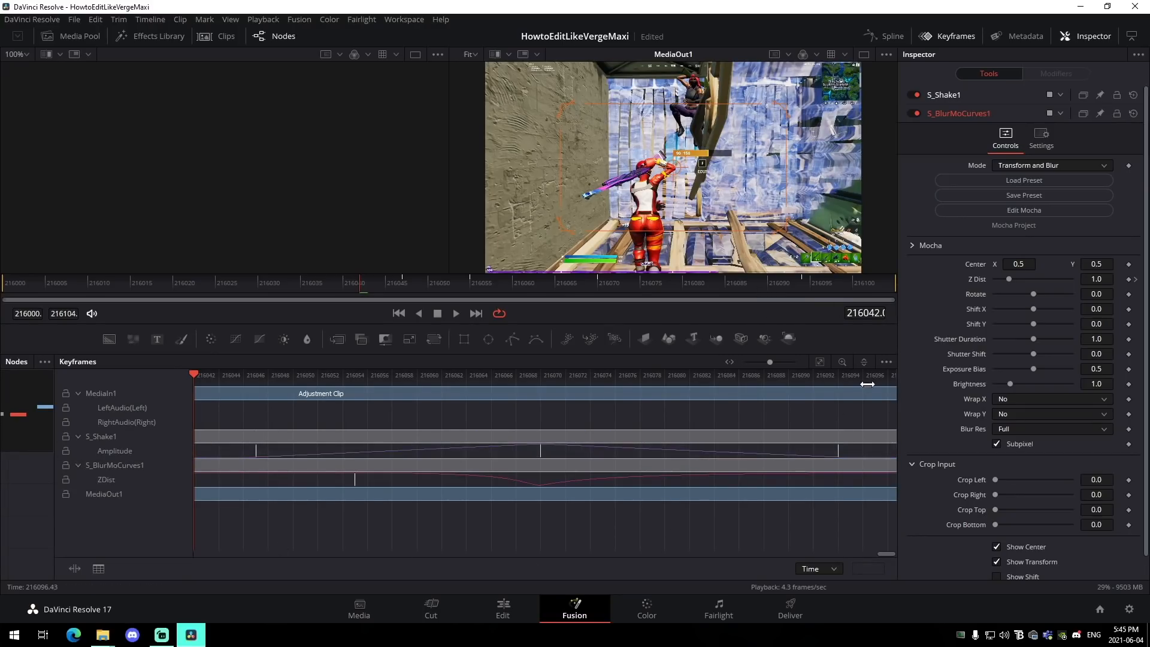
pyautogui.click(820, 360)
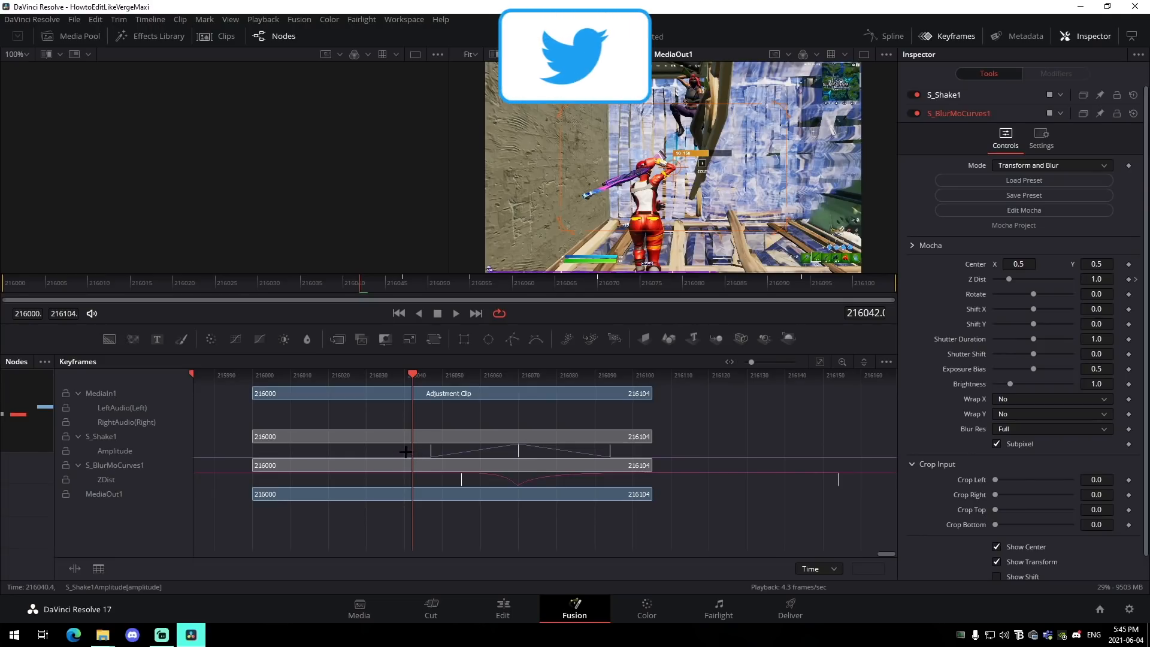
pyautogui.moveTo(405, 451); pyautogui.dragTo(853, 490)
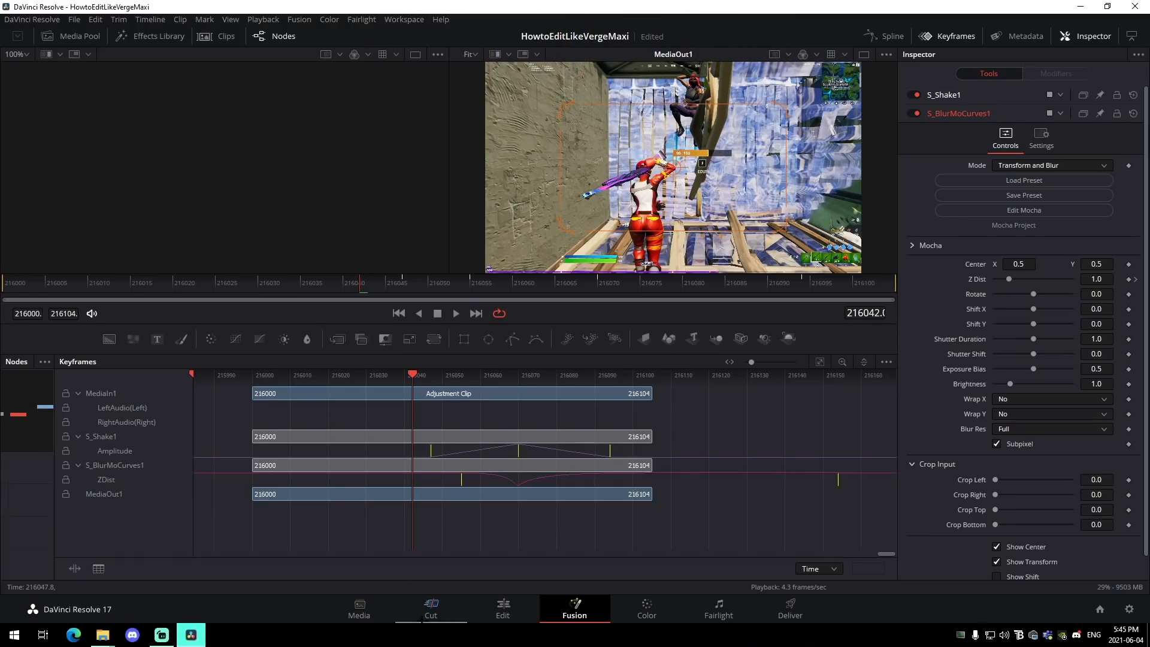
# Go to Marker 1 on the edit timeline, check that point in Fusion, and return to the edit timeline
pyautogui.click(503, 607)
pyautogui.click(723, 386)
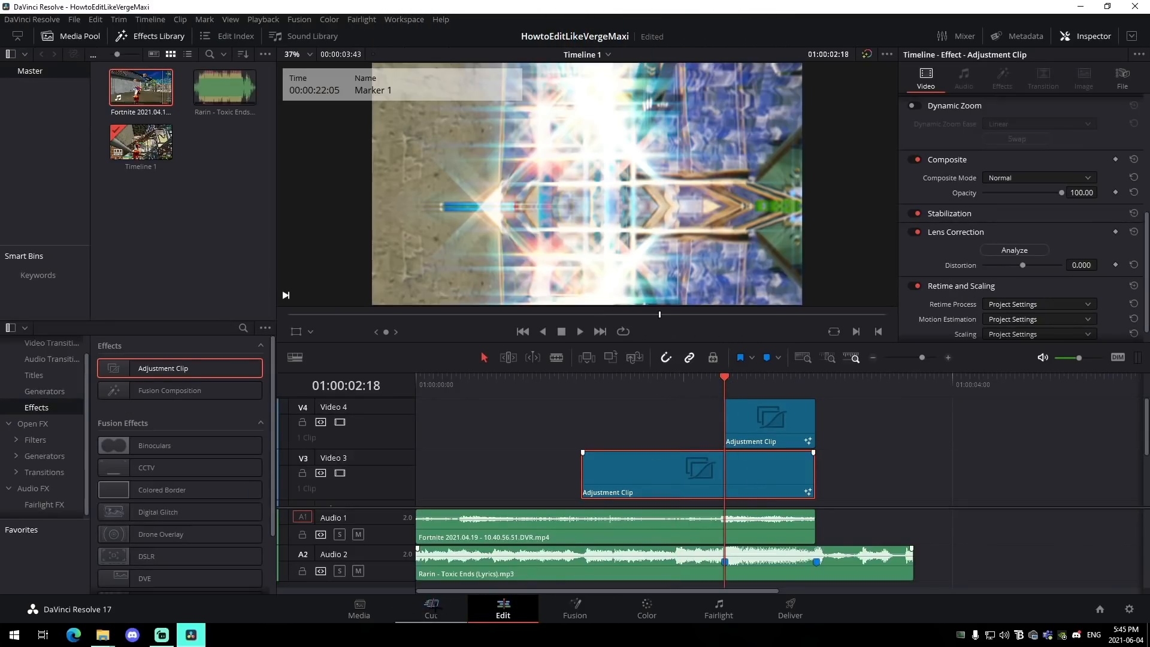
pyautogui.click(575, 607)
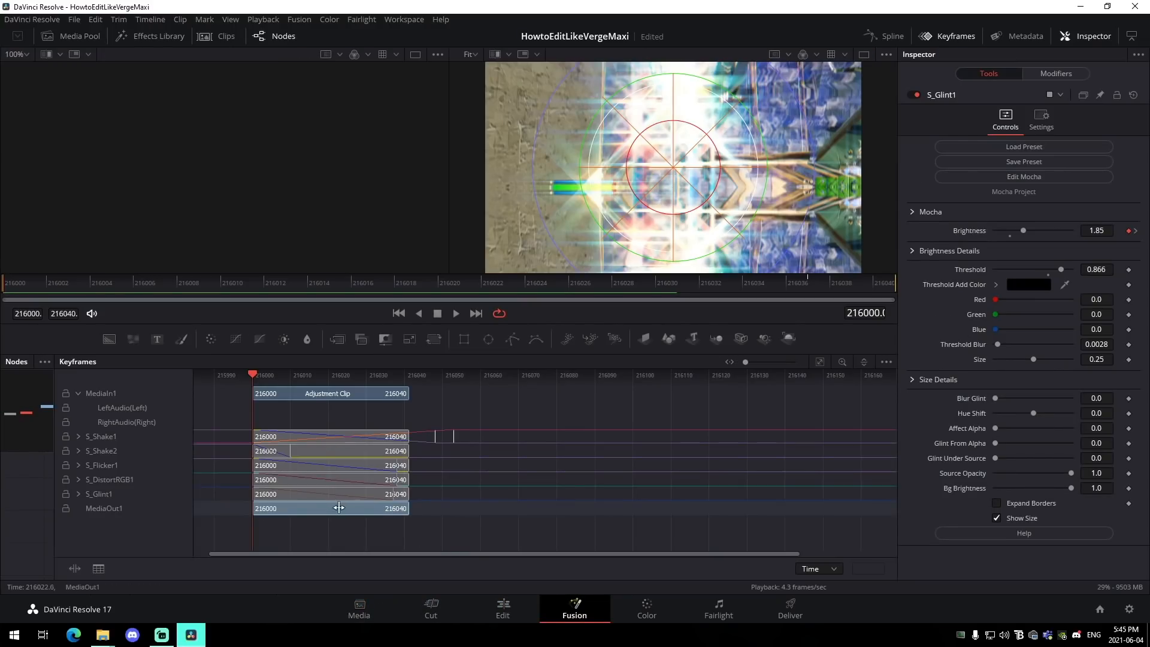
pyautogui.click(503, 606)
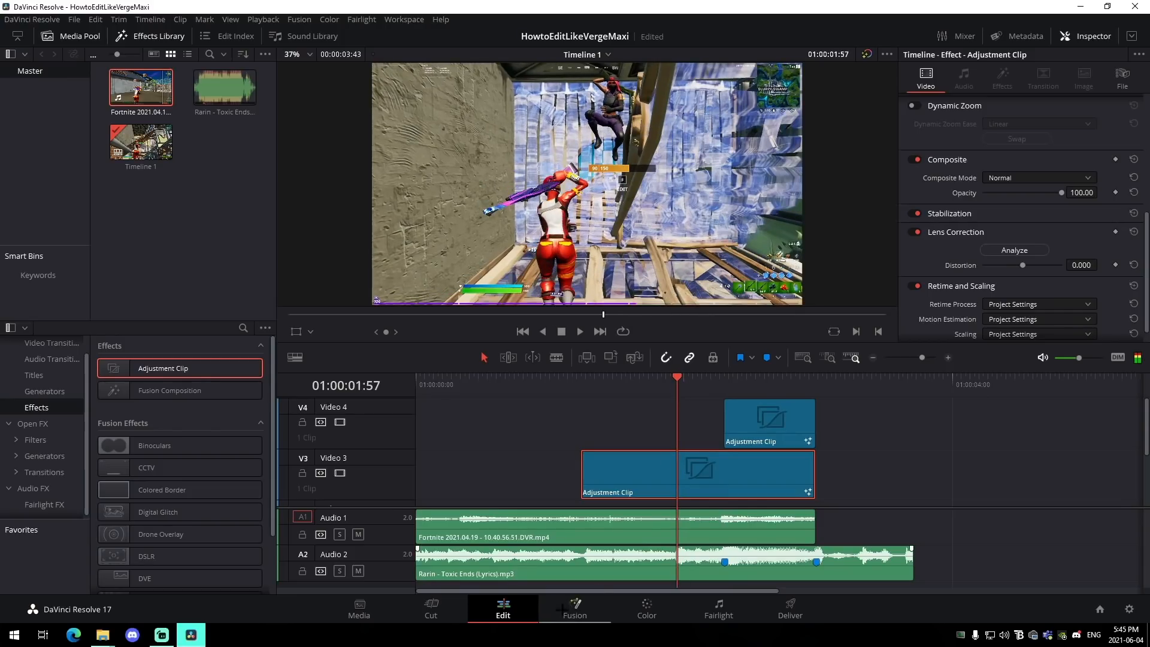
# Move the Video 4 impact clip aside to the right and open the longer Video 3 Adjustment Clip in Fusion at Marker 1
pyautogui.click(574, 607)
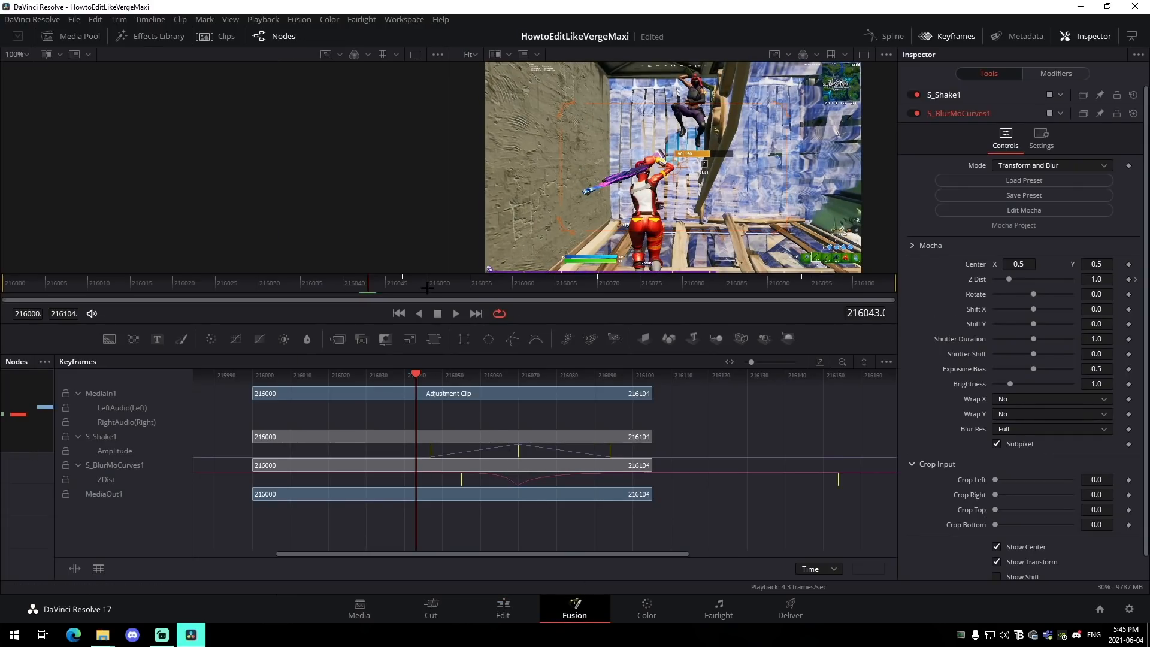
pyautogui.click(503, 608)
pyautogui.moveTo(768, 426); pyautogui.dragTo(866, 425)
pyautogui.click(730, 389)
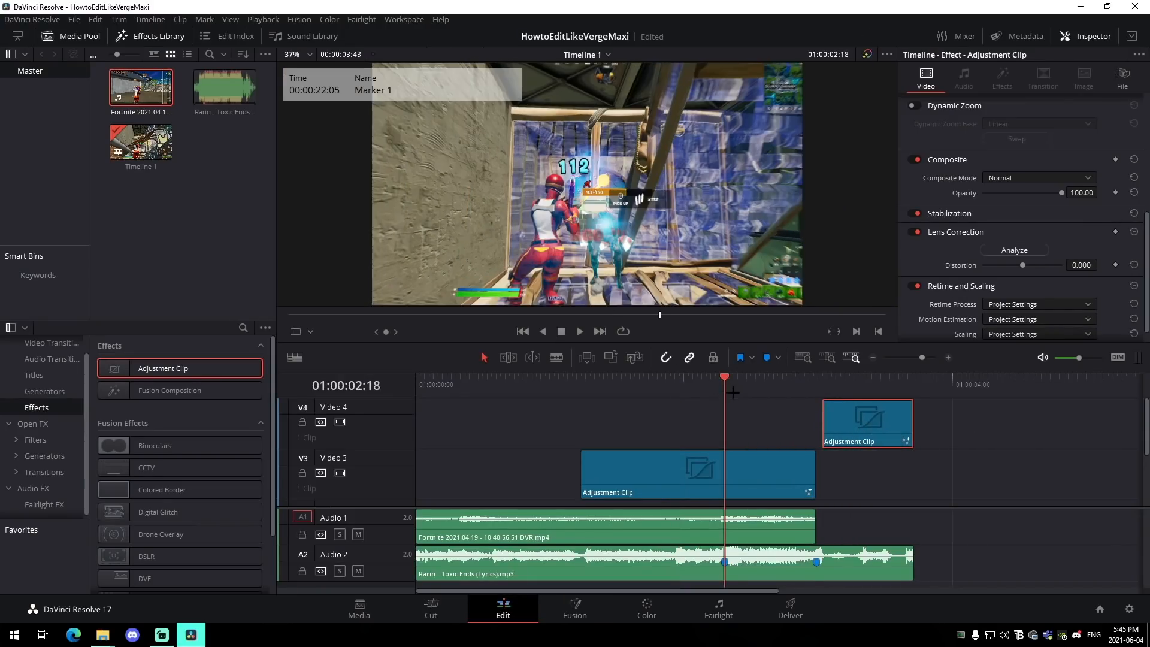
pyautogui.click(746, 493)
pyautogui.click(567, 601)
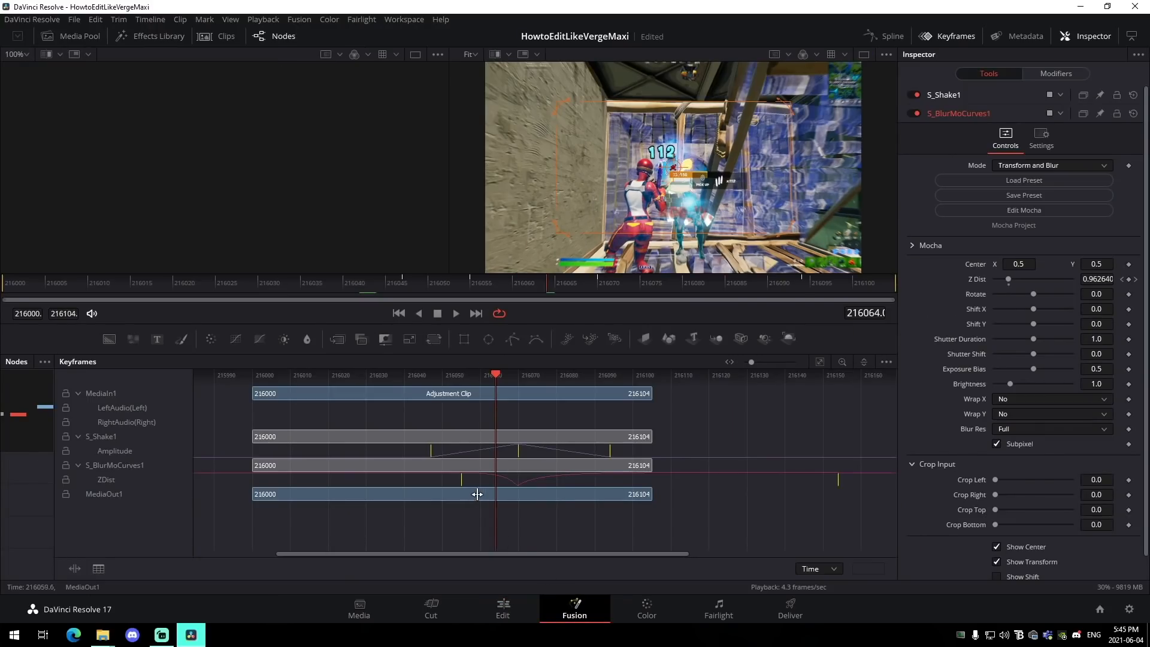
# Shift the selected Amplitude and ZDist keyframes so their middle ones meet Marker 1, and return the Video 4 impact clip to start at Marker 1
pyautogui.moveTo(515, 459); pyautogui.dragTo(492, 458)
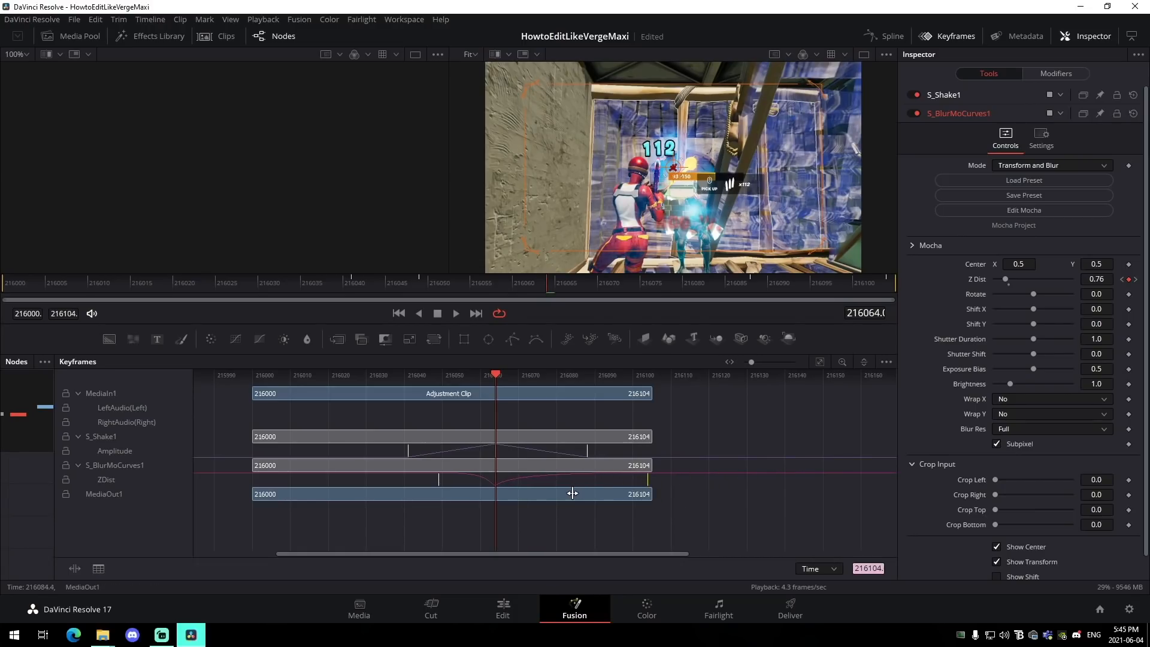
pyautogui.click(502, 609)
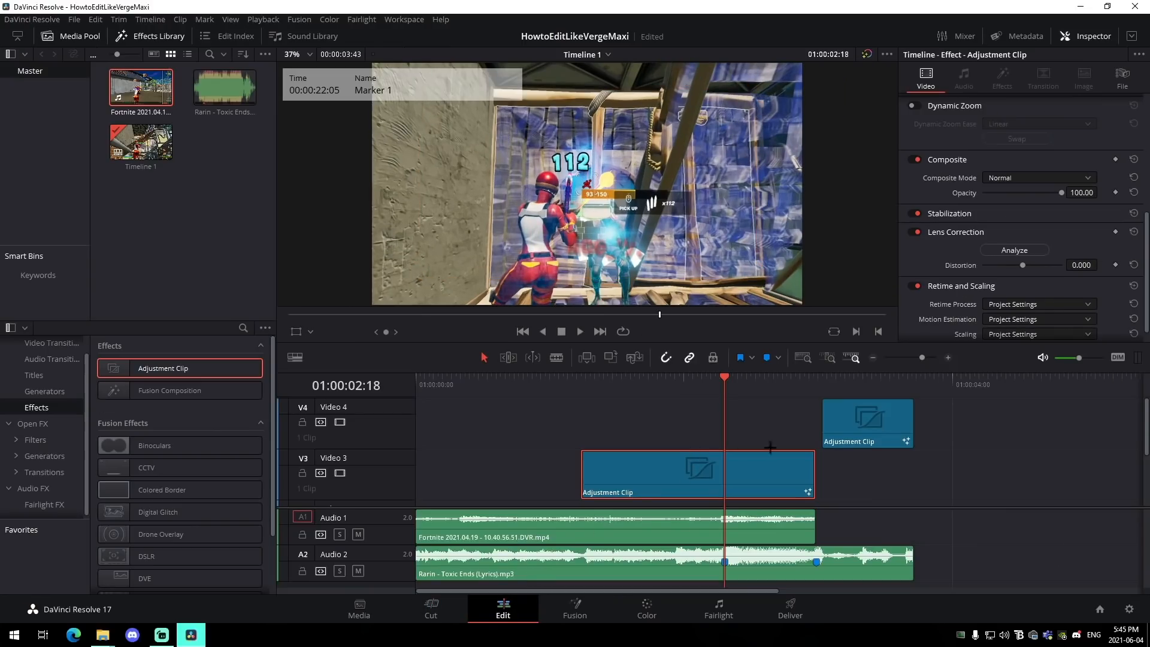
pyautogui.moveTo(847, 430); pyautogui.dragTo(742, 432)
pyautogui.moveTo(622, 400)
pyautogui.mouseDown()
pyautogui.moveTo(579, 400)
pyautogui.moveTo(768, 422)
pyautogui.mouseUp()
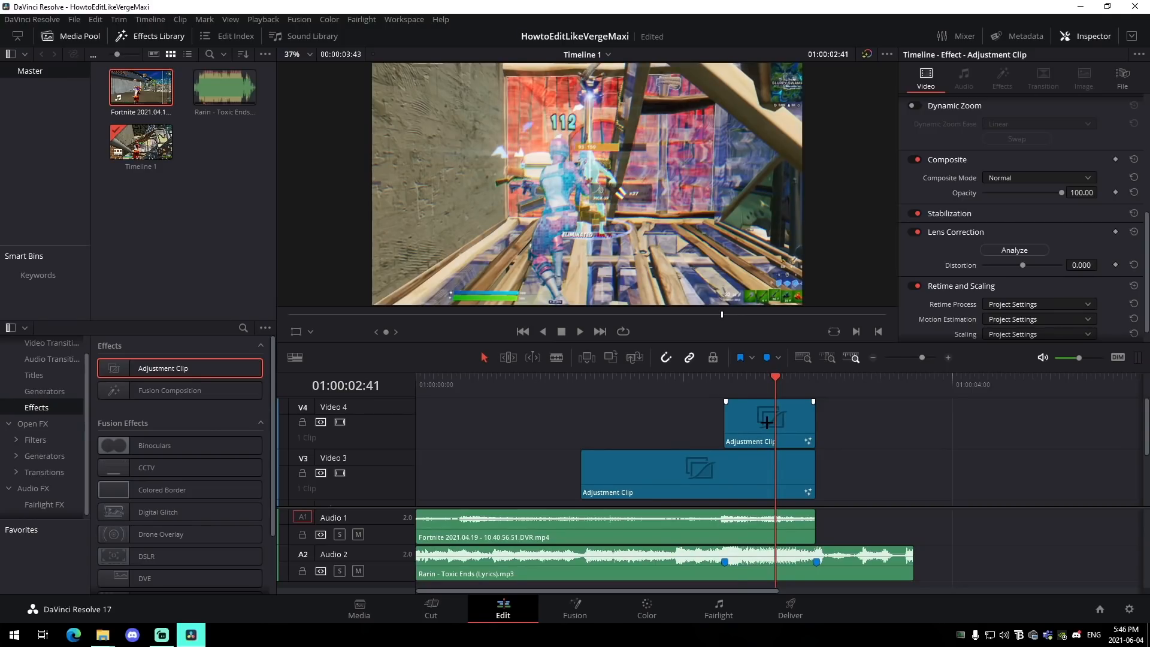
# Open the Video 3 Adjustment Clip in Fusion and examine the S_BlurMoCurves1 Z Dist curve in the Spline editor
pyautogui.click(710, 405)
pyautogui.click(709, 481)
pyautogui.click(574, 607)
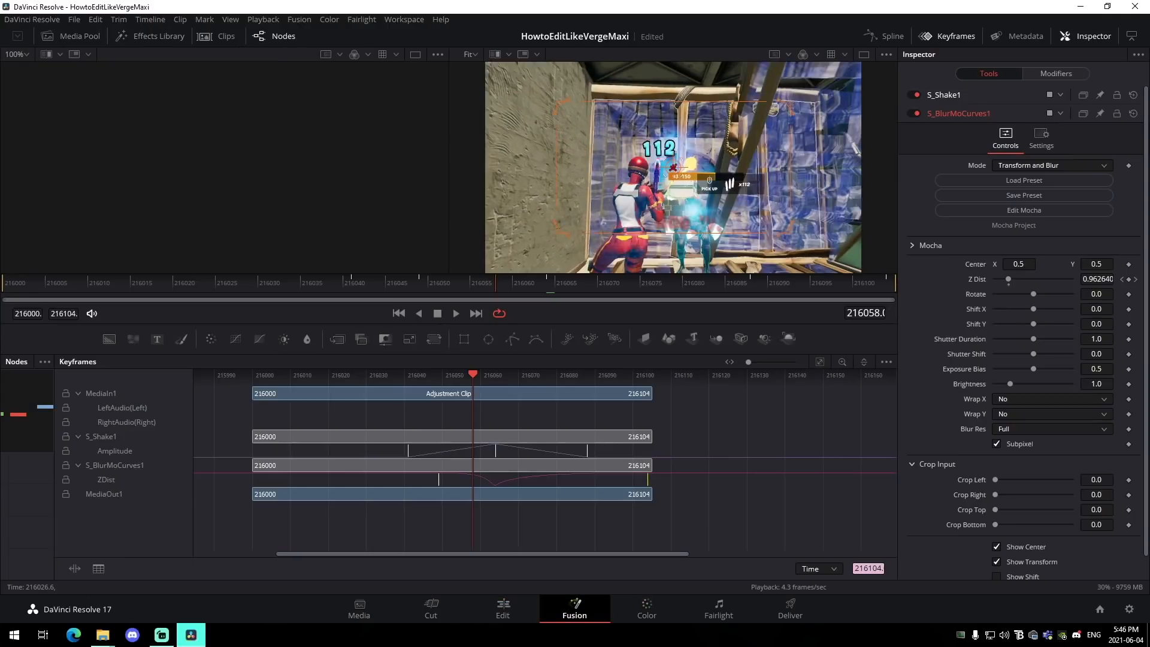
pyautogui.click(947, 36)
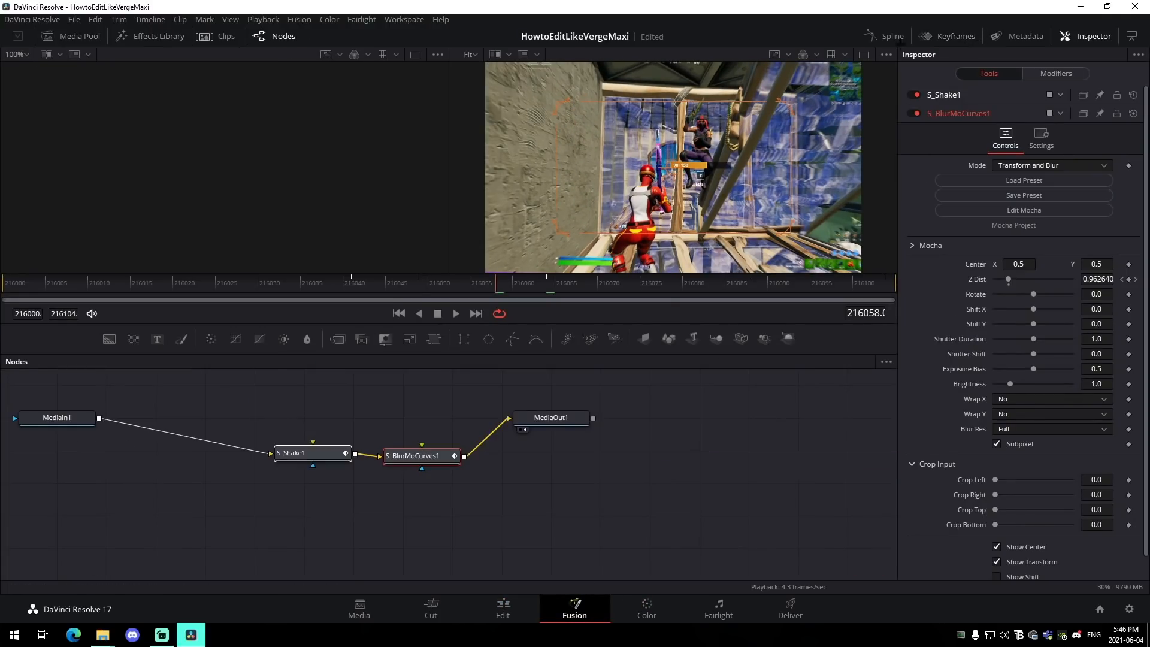
pyautogui.click(884, 36)
pyautogui.click(65, 422)
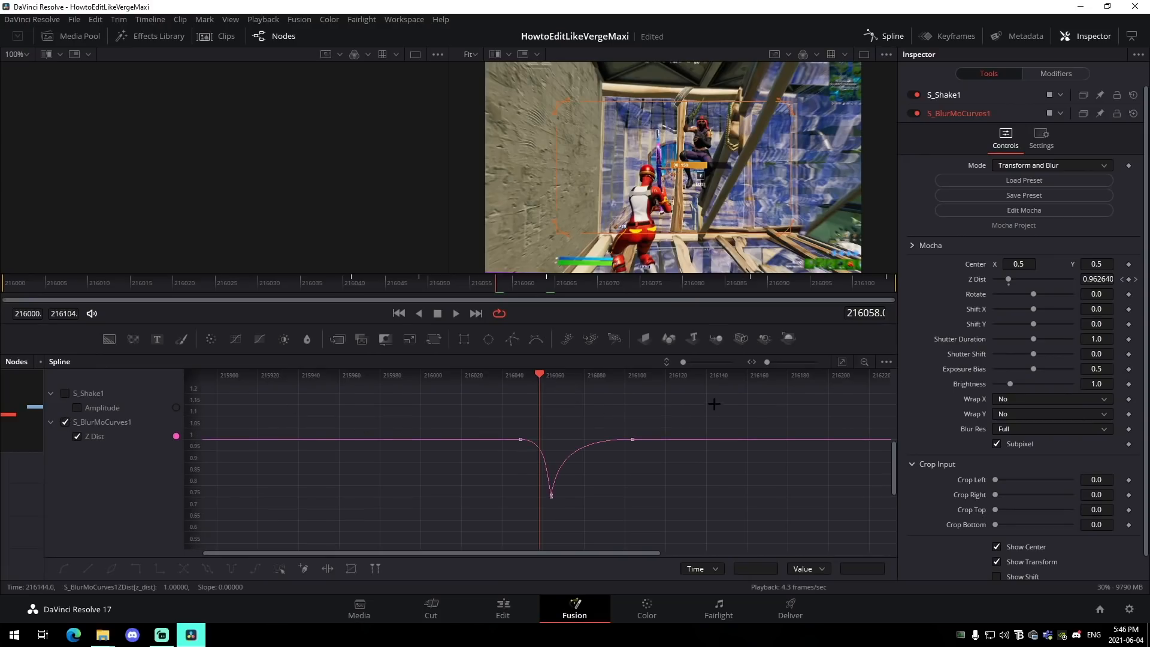
pyautogui.click(842, 362)
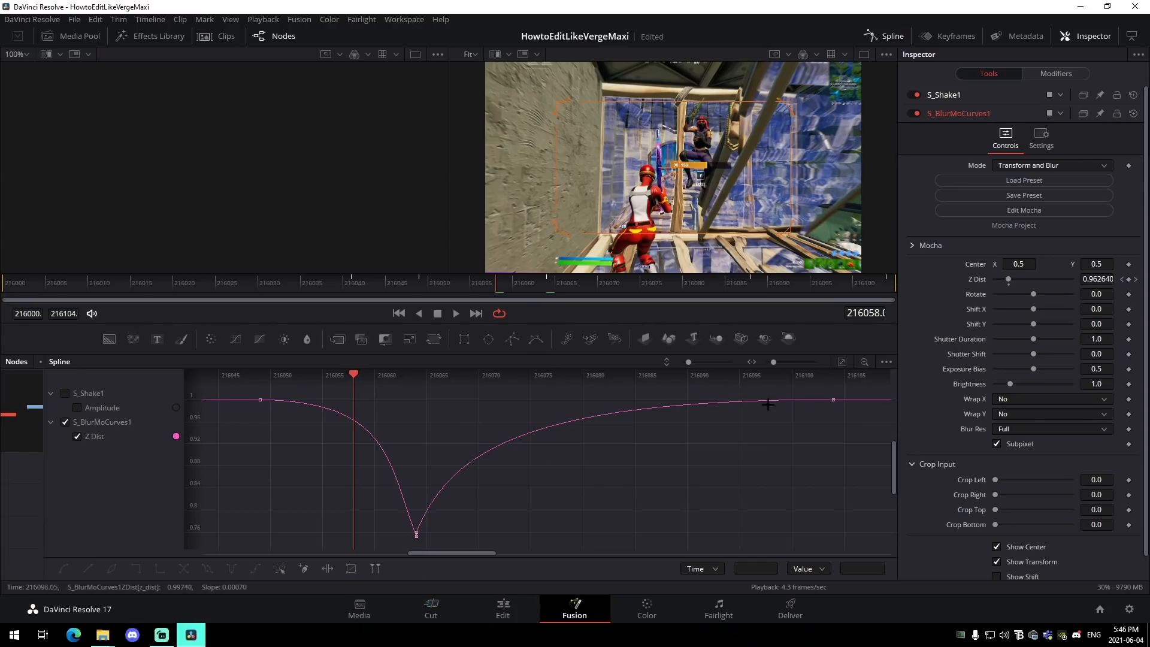
pyautogui.click(884, 36)
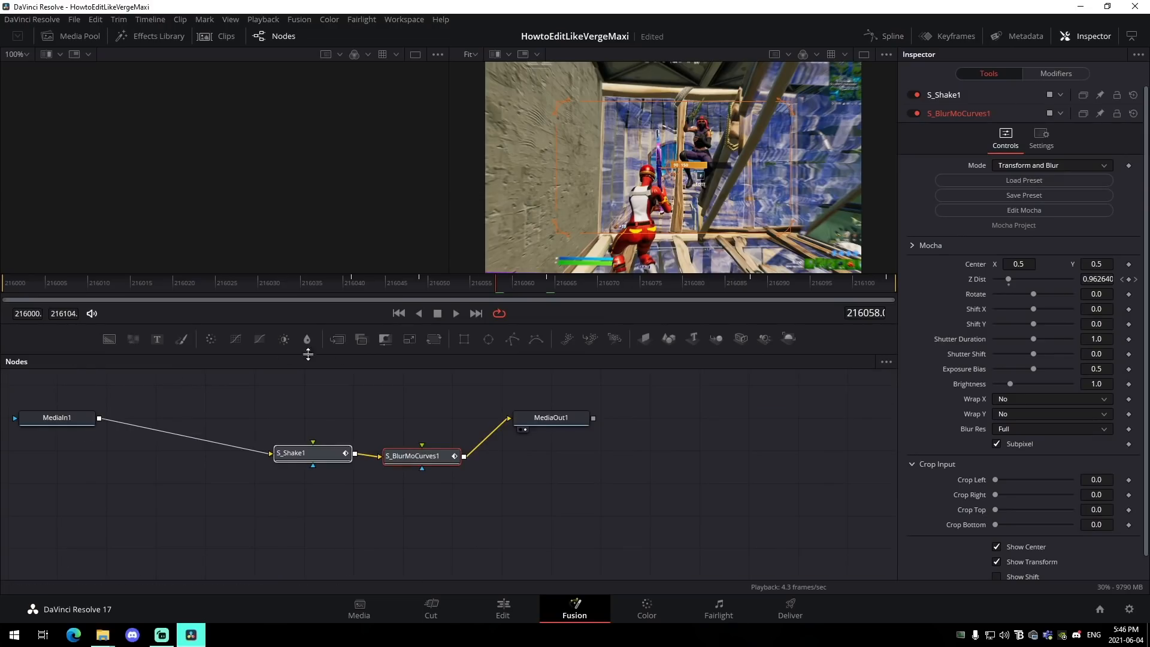
# Review the S_Shake1 node's settings in Fusion and return to the edit timeline
pyautogui.click(386, 501)
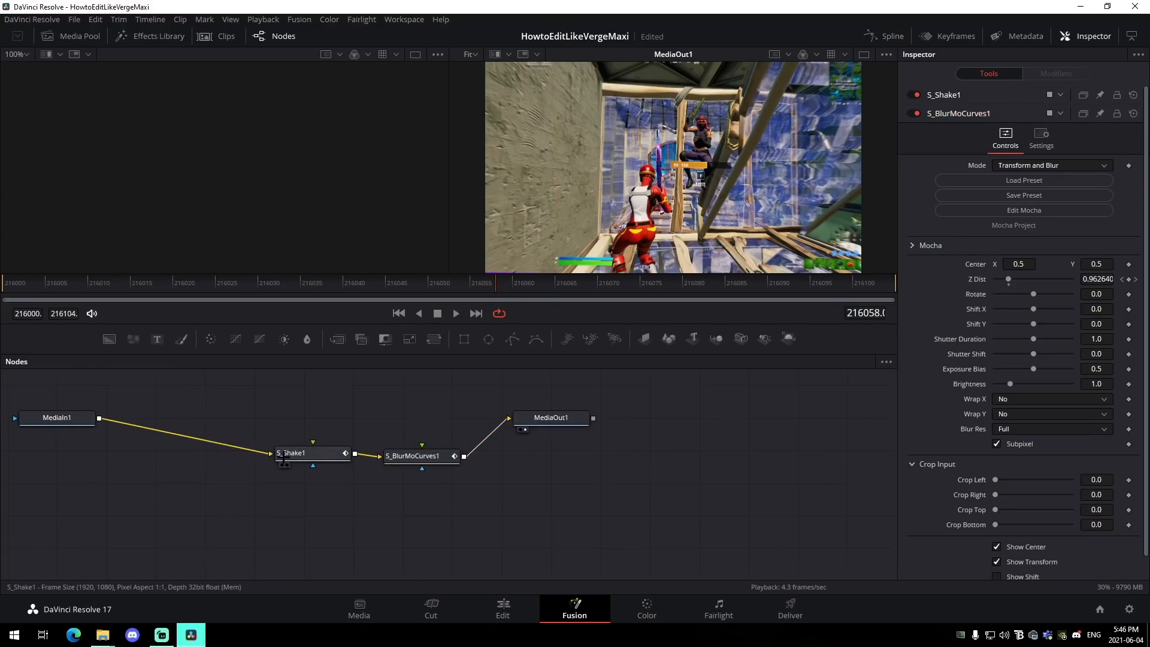
pyautogui.click(281, 456)
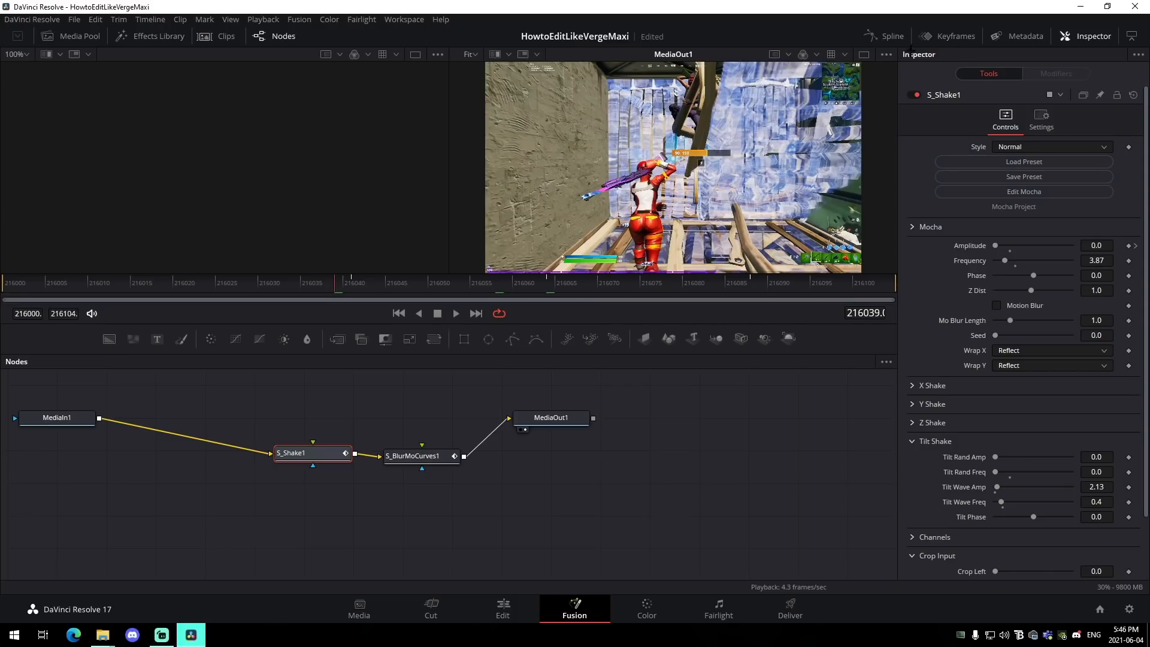
pyautogui.click(503, 608)
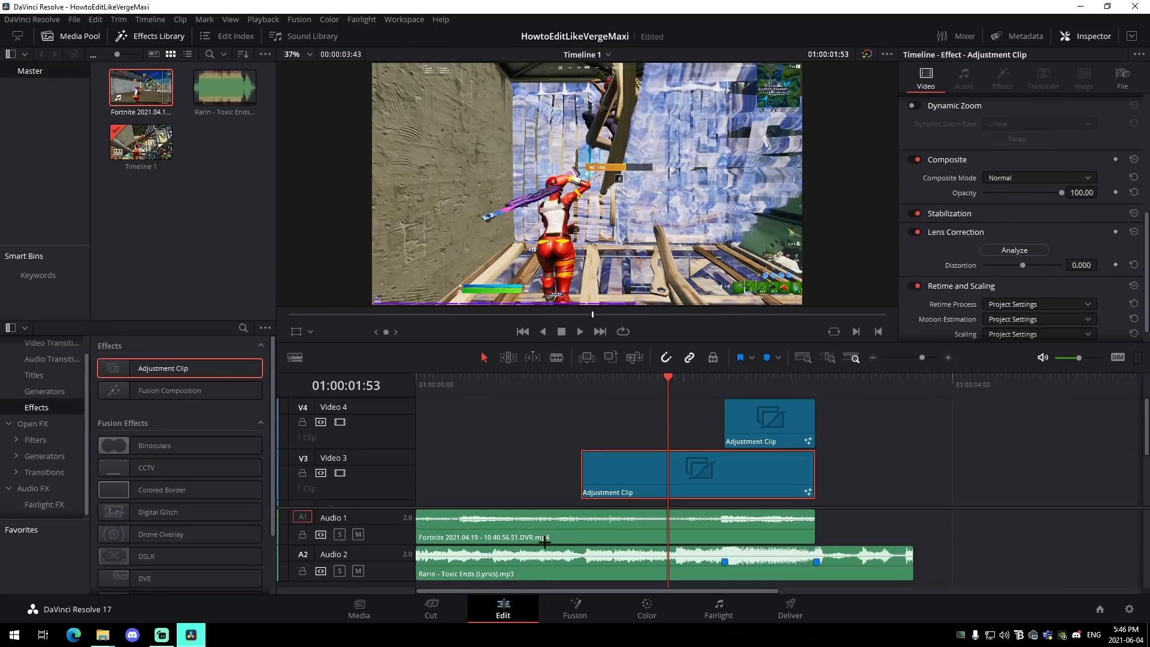
pyautogui.moveTo(921, 357); pyautogui.dragTo(919, 357)
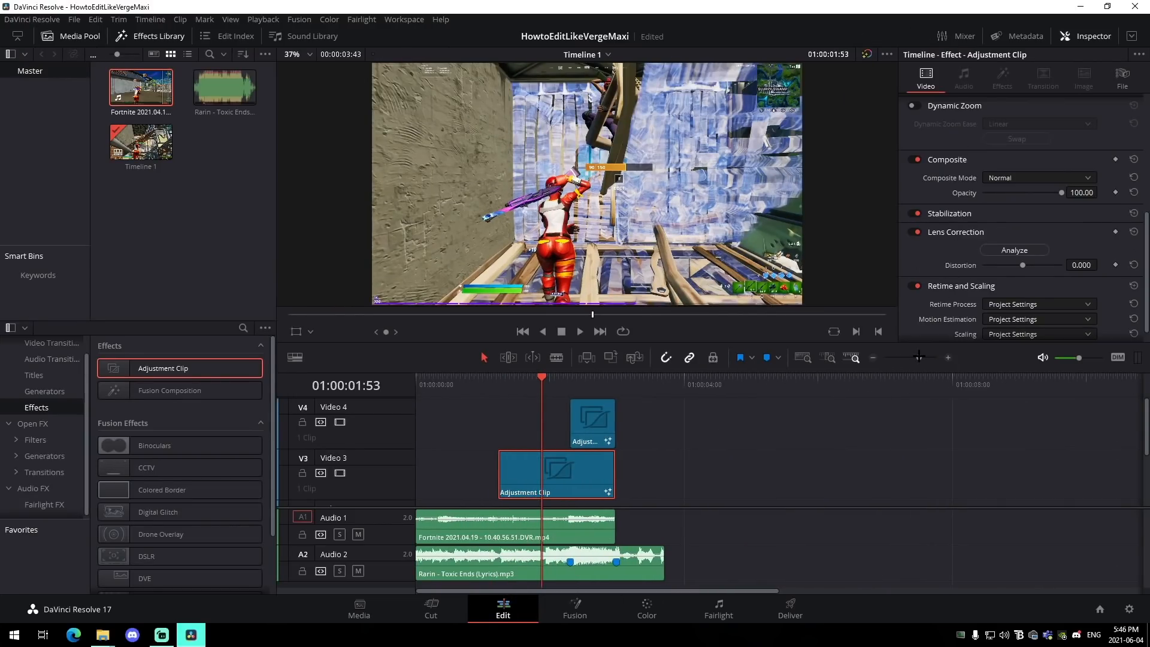
pyautogui.click(664, 476)
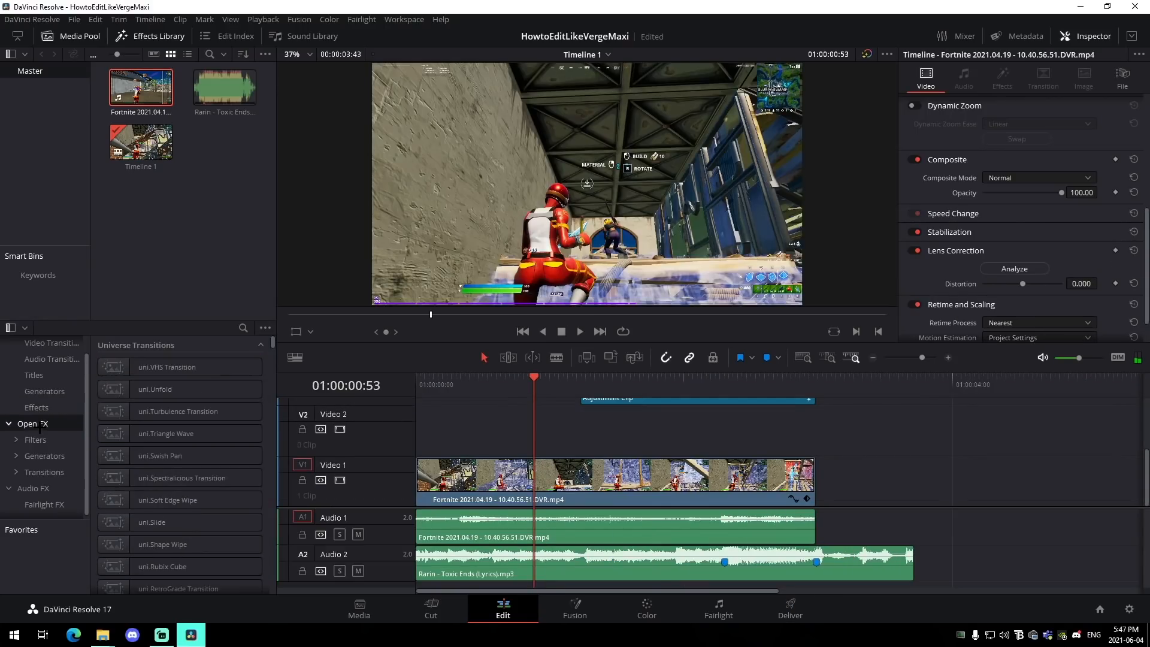
# Find the Looks effect, apply it to the Fortnite clip on Video 1, and open its look editor
pyautogui.click(244, 327)
pyautogui.write('look')
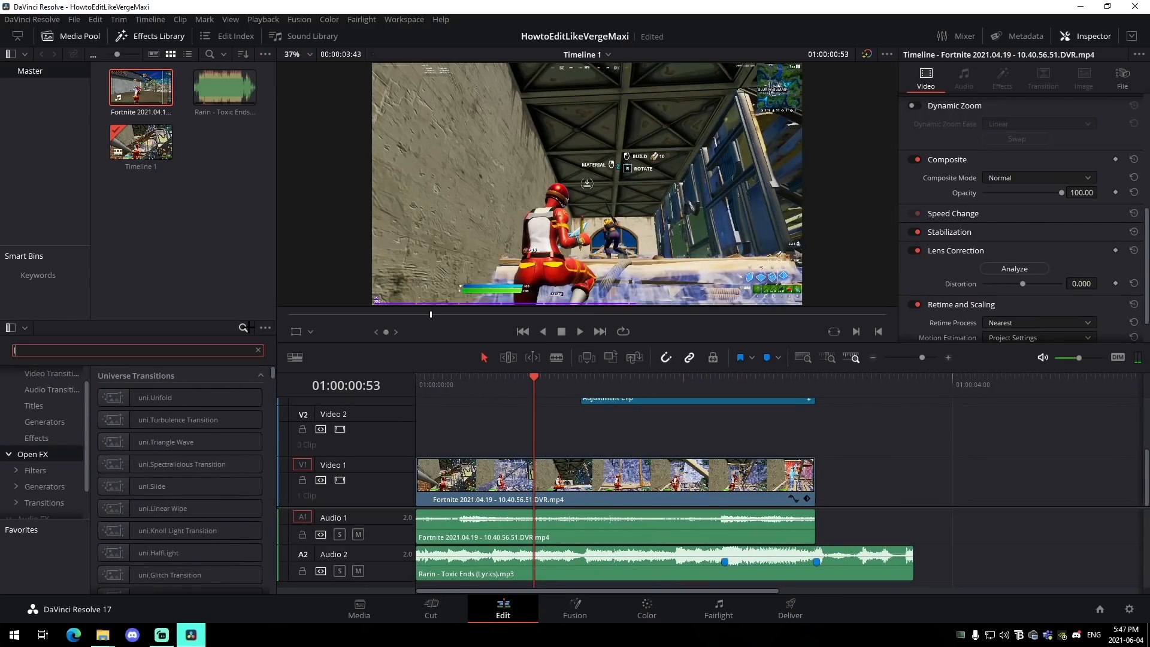
pyautogui.write('s')
pyautogui.moveTo(148, 397); pyautogui.dragTo(571, 491)
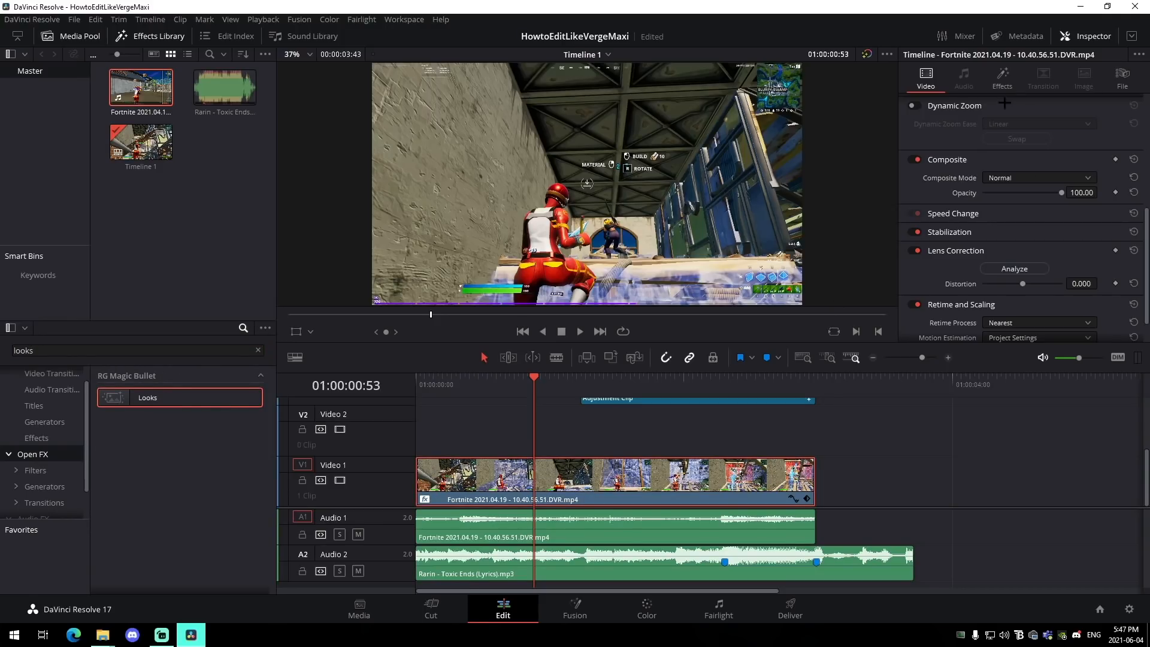
pyautogui.click(1001, 81)
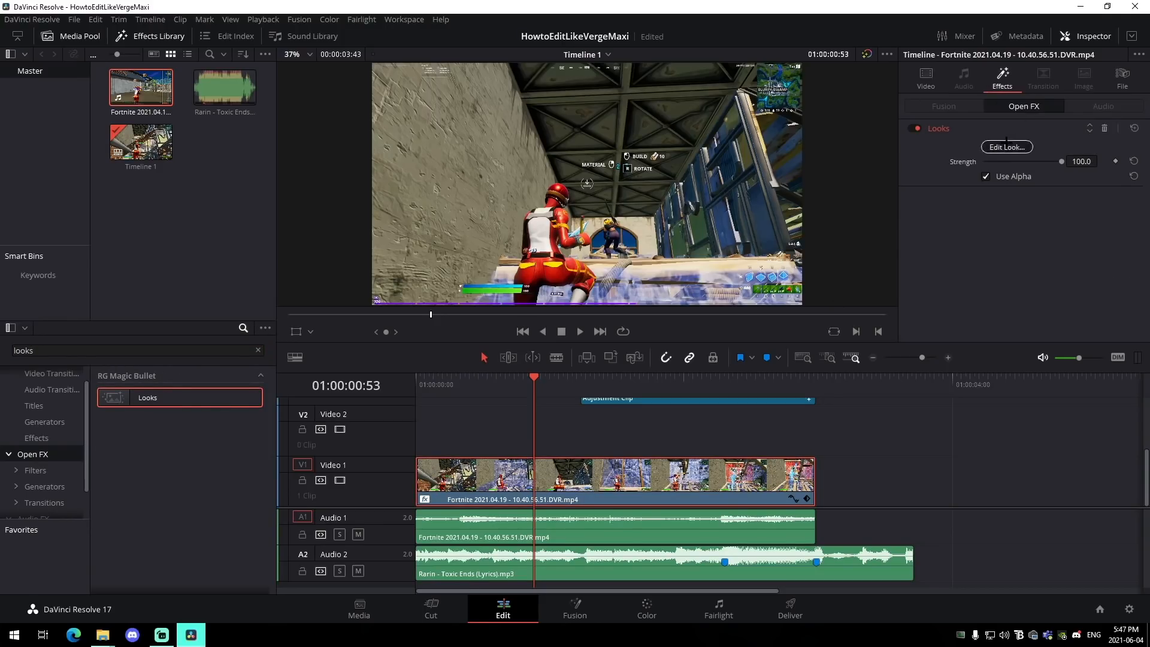
pyautogui.click(1006, 145)
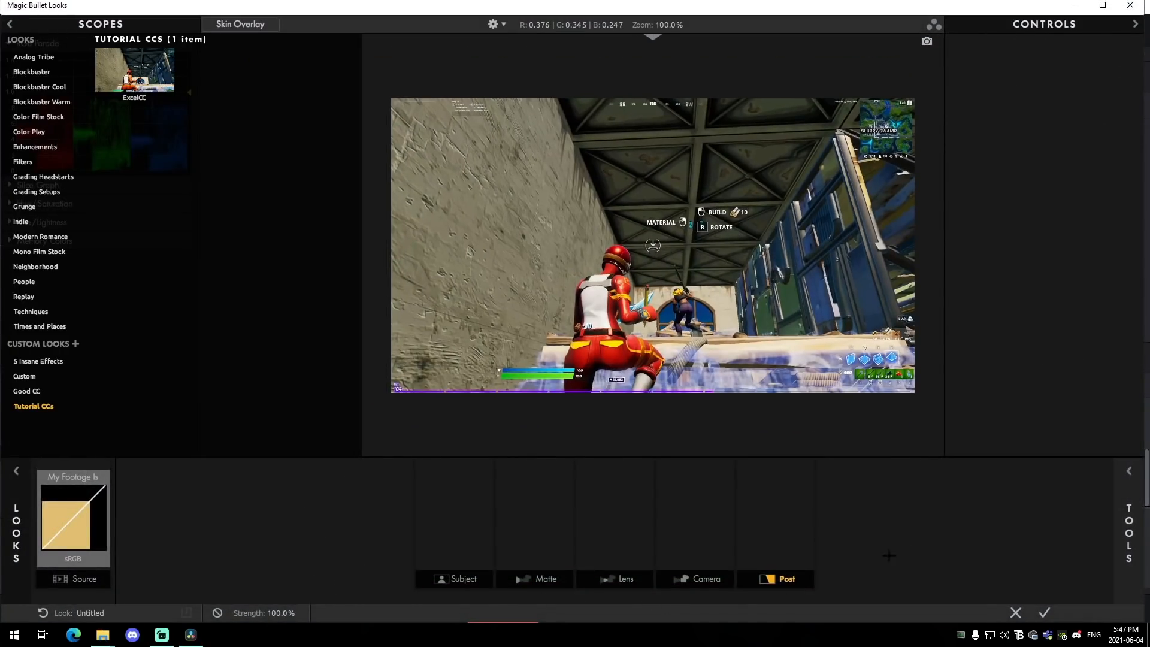
# Add the LUT tool and the HSL Colors tool to the Post section of the look
pyautogui.click(1129, 533)
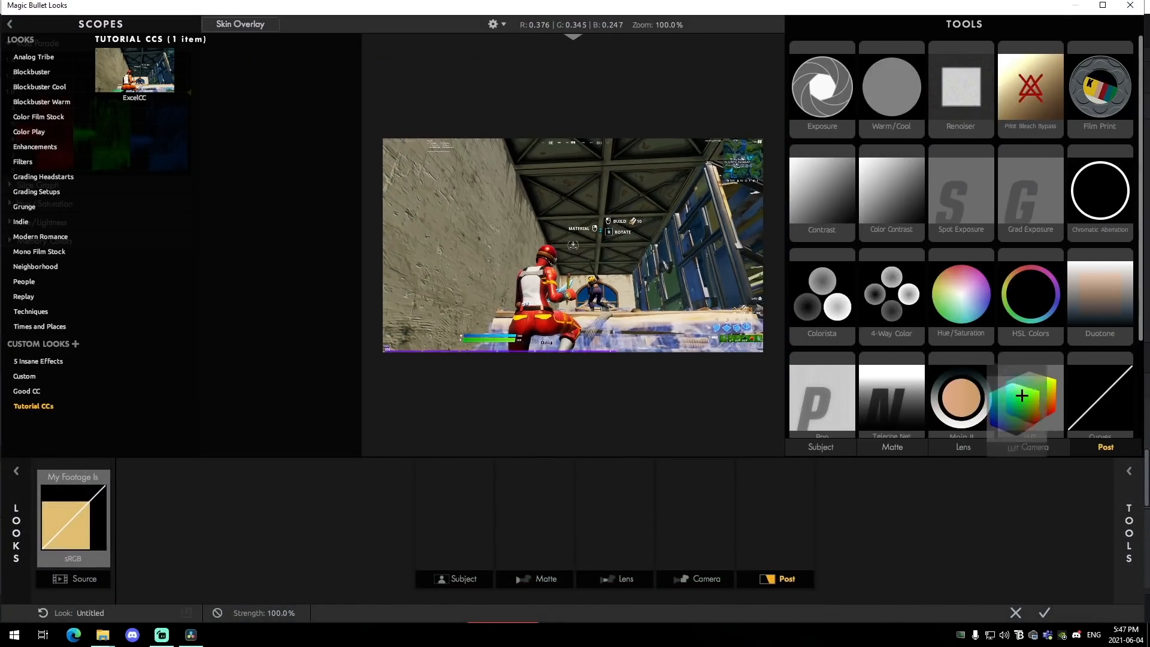
pyautogui.moveTo(1022, 395); pyautogui.dragTo(774, 512)
pyautogui.click(1128, 533)
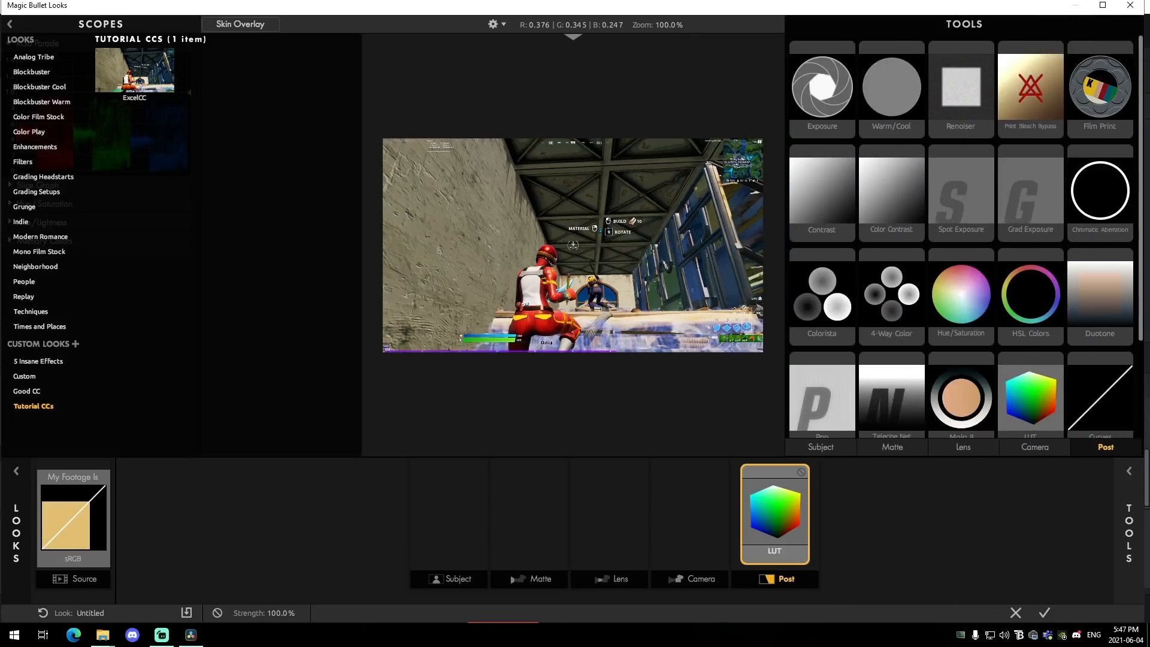
pyautogui.moveTo(1030, 294); pyautogui.dragTo(805, 513)
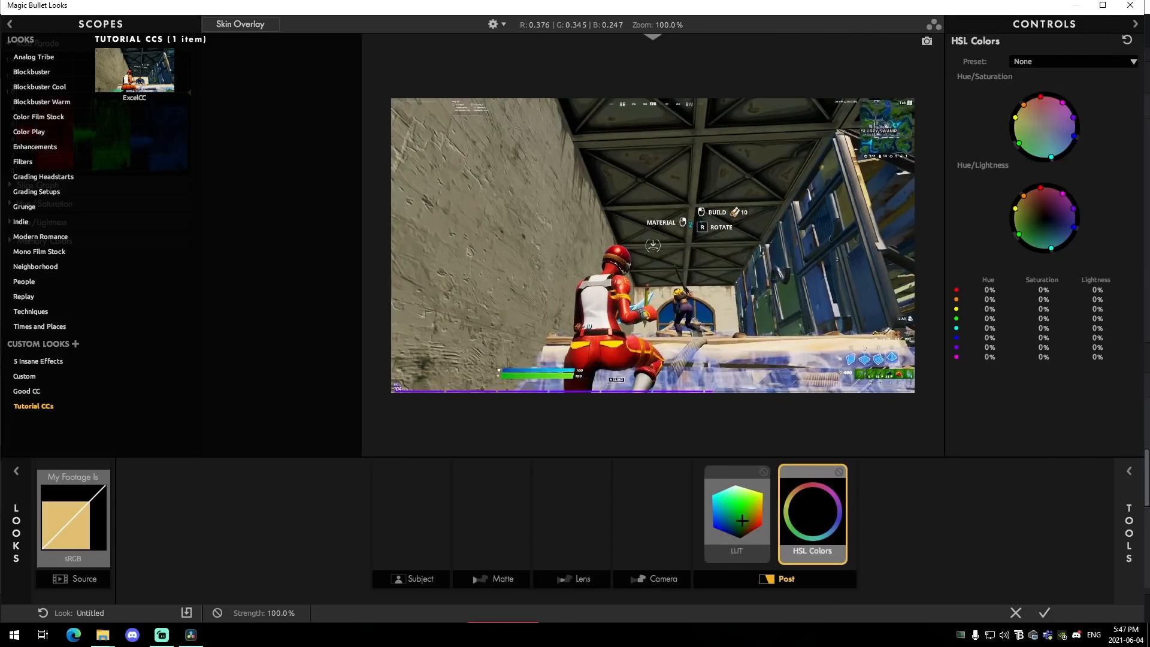
# Load MaxiTypeLUT.cube from the Maxi Verge Tutorial's Maxi folder into the LUT tool
pyautogui.click(1069, 76)
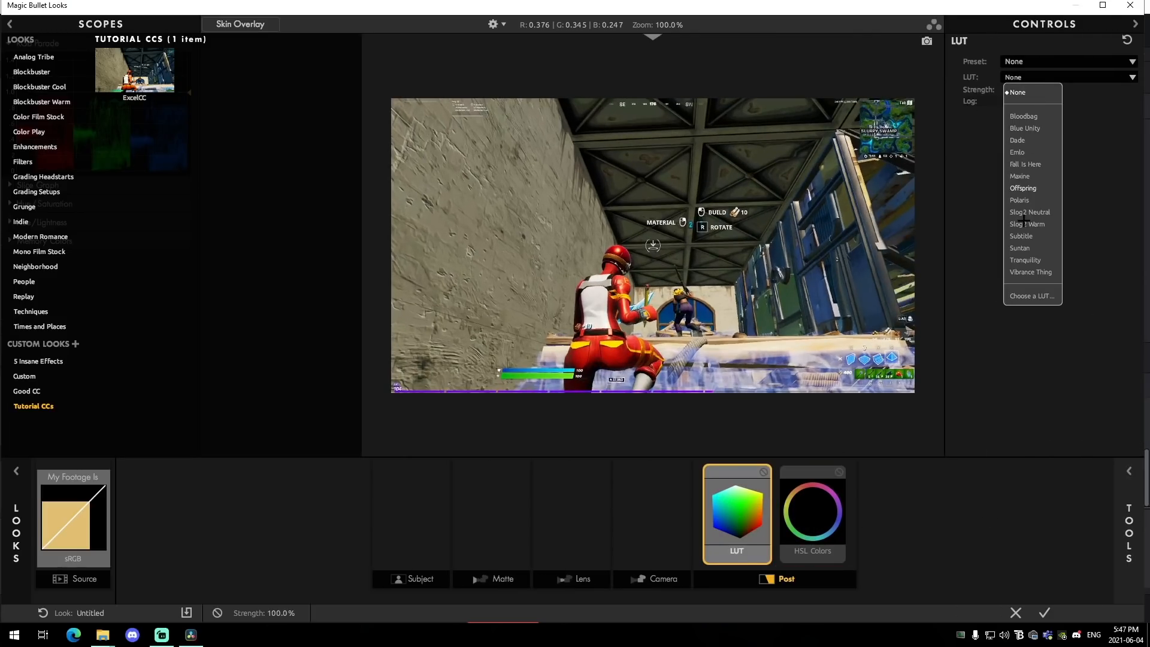
pyautogui.click(1022, 295)
pyautogui.scroll(10, 54, 200)
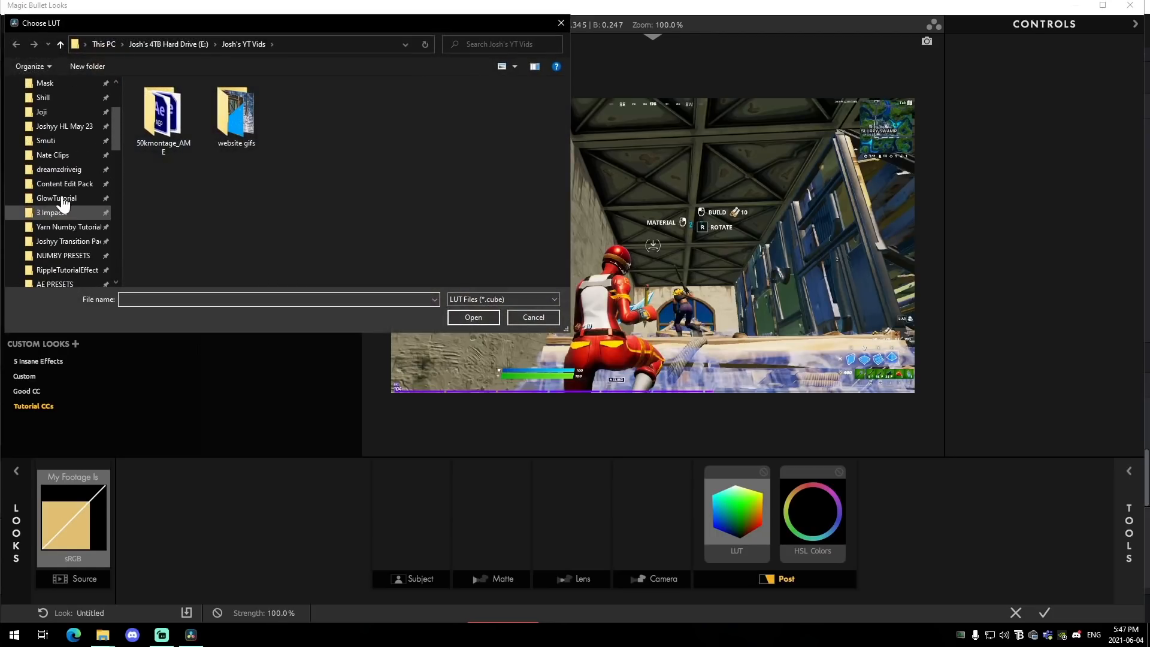
pyautogui.click(63, 103)
pyautogui.doubleClick(154, 100)
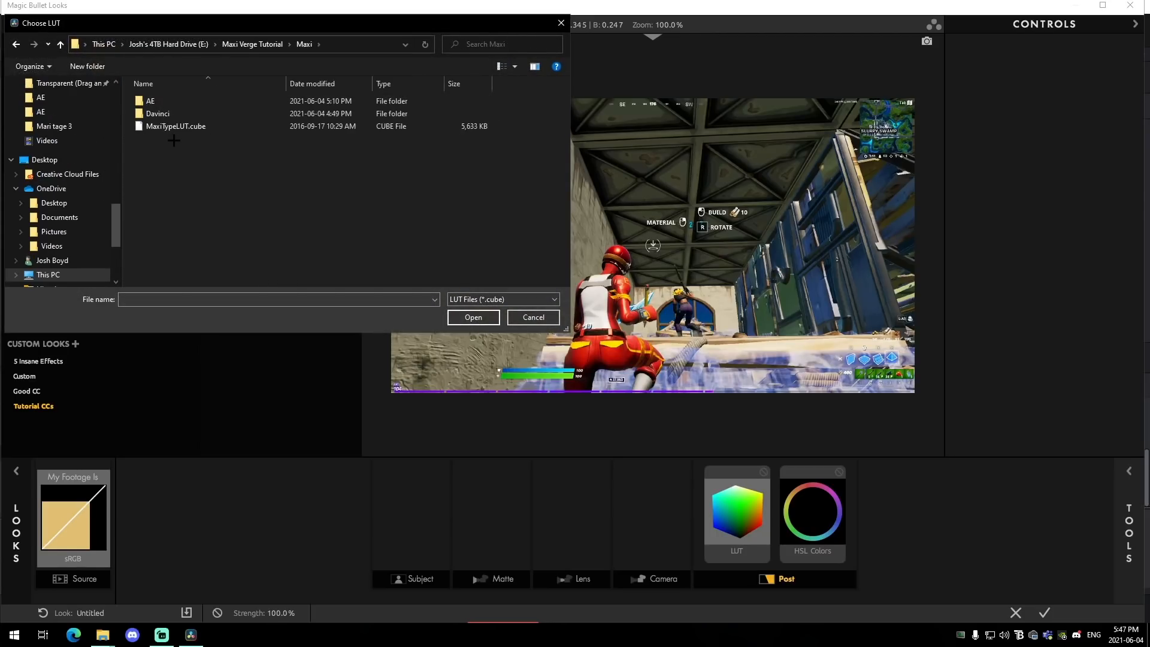
pyautogui.click(171, 126)
pyautogui.click(471, 317)
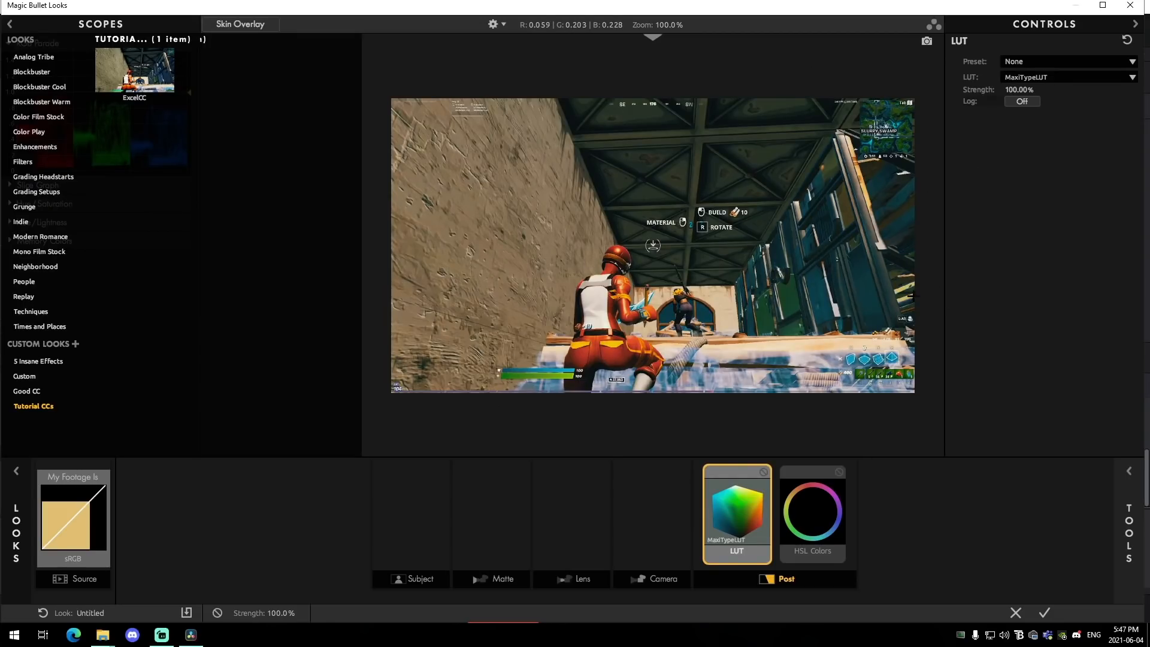
# In HSL Colors, set cyan to about +10.8/-23.2/-12.8% and blue to -19.9/-29.2/-21.2% hue/saturation/lightness, and apply the look
pyautogui.click(812, 512)
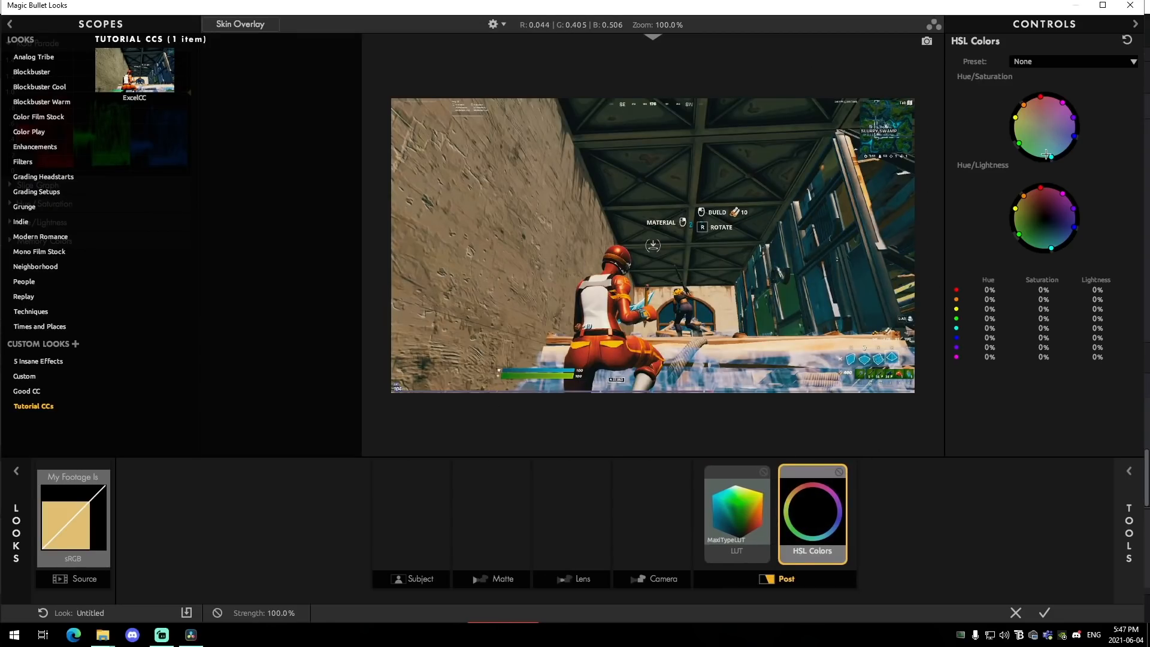
pyautogui.moveTo(1051, 157); pyautogui.dragTo(1068, 137)
pyautogui.moveTo(1072, 230)
pyautogui.mouseDown()
pyautogui.moveTo(1053, 246)
pyautogui.moveTo(1066, 229)
pyautogui.mouseUp()
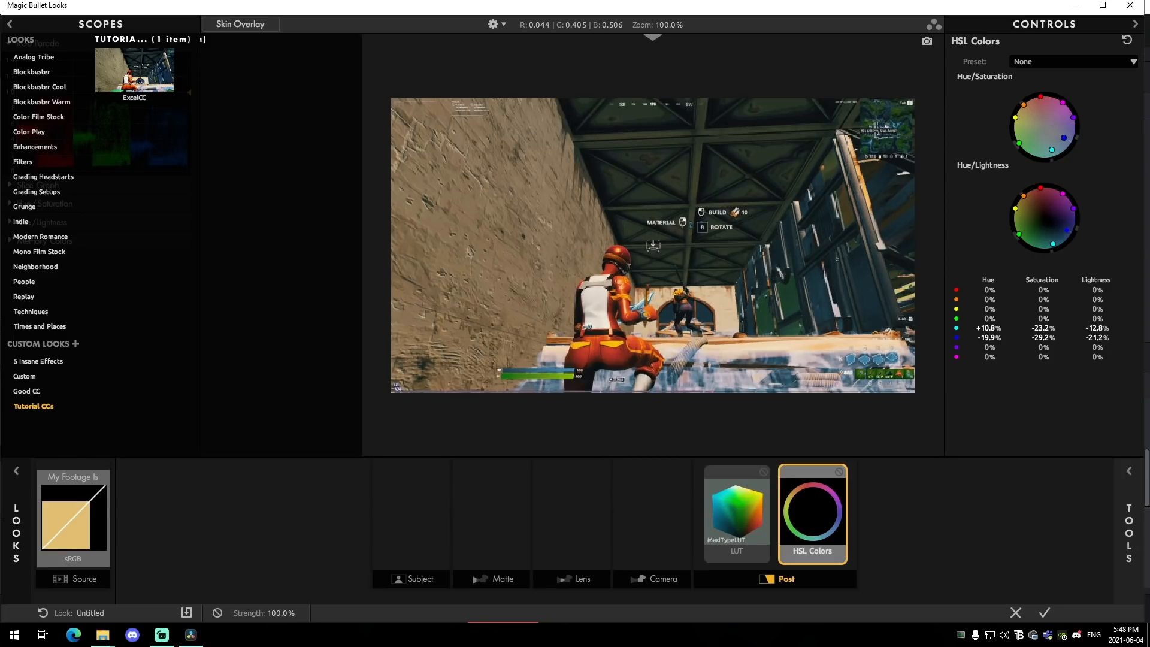
pyautogui.click(1042, 610)
pyautogui.moveTo(442, 388); pyautogui.dragTo(615, 415)
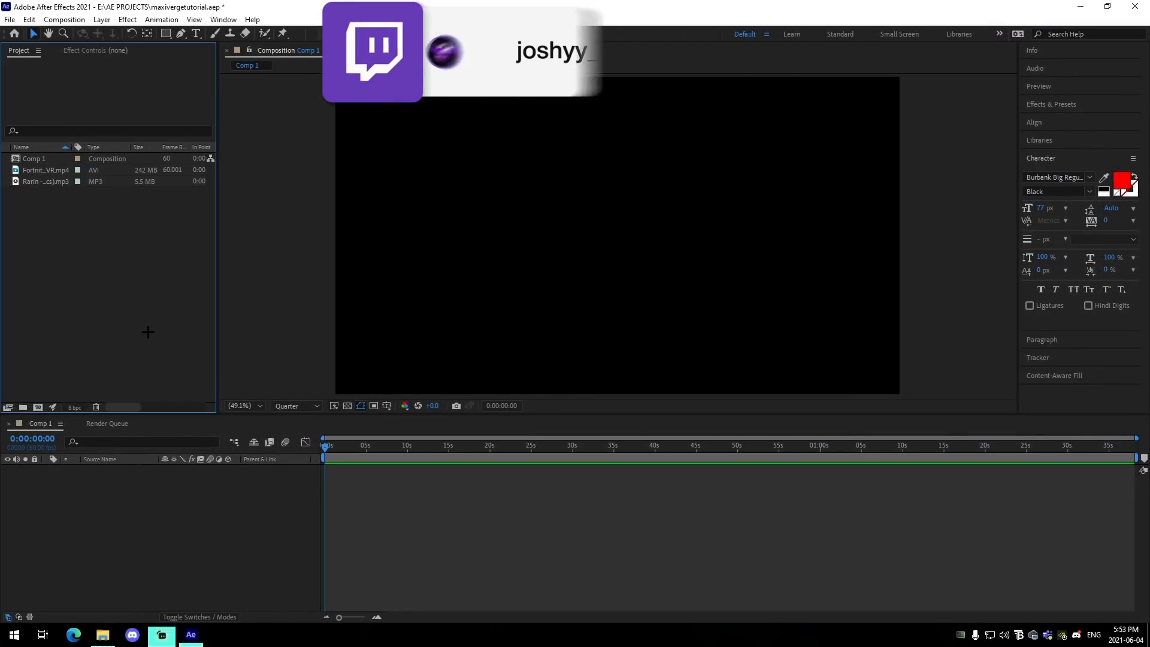
# In After Effects, add the Rarin MP3 song to Comp 1 at the start and show its audio waveform
pyautogui.moveTo(36, 188); pyautogui.dragTo(348, 492)
pyautogui.press('l')
pyautogui.press('l')
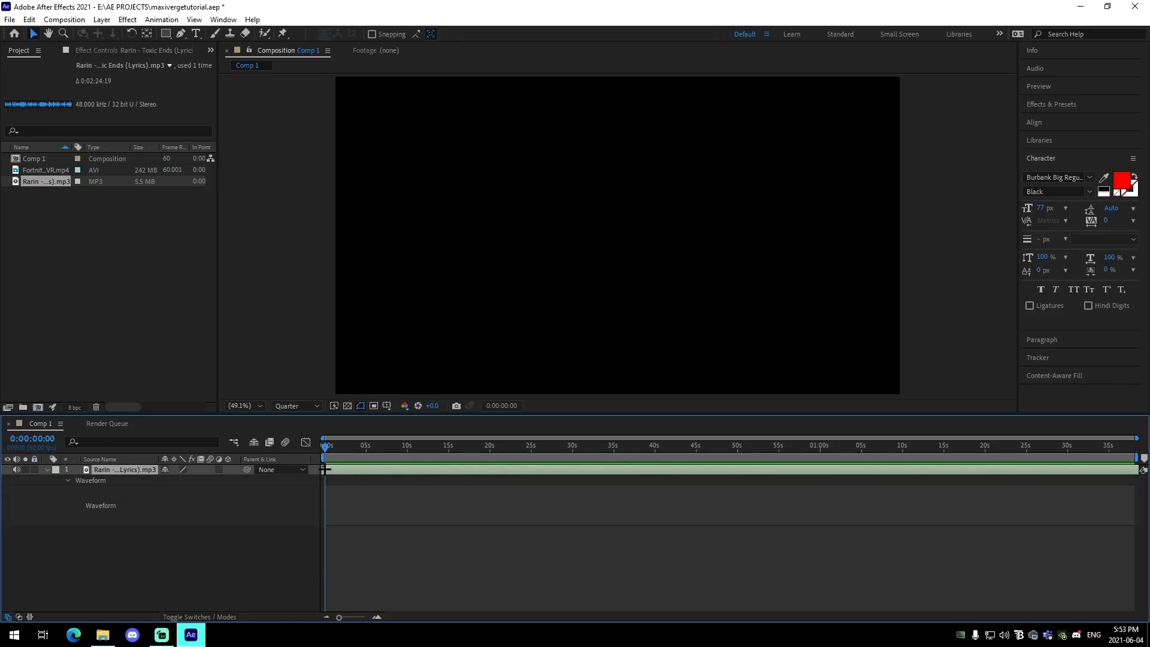
# Lower After Effects' volume to 36 in the Windows volume mixer, preview the song, and reduce it further to nearly the minimum
pyautogui.rightClick(1004, 635)
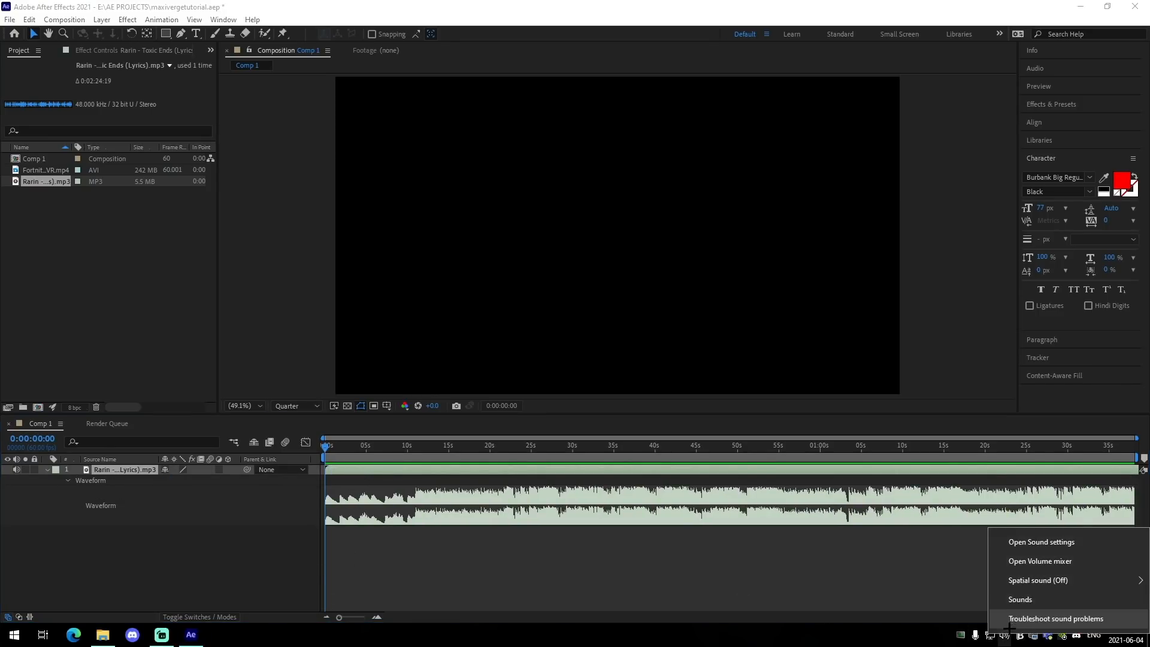
pyautogui.click(1030, 562)
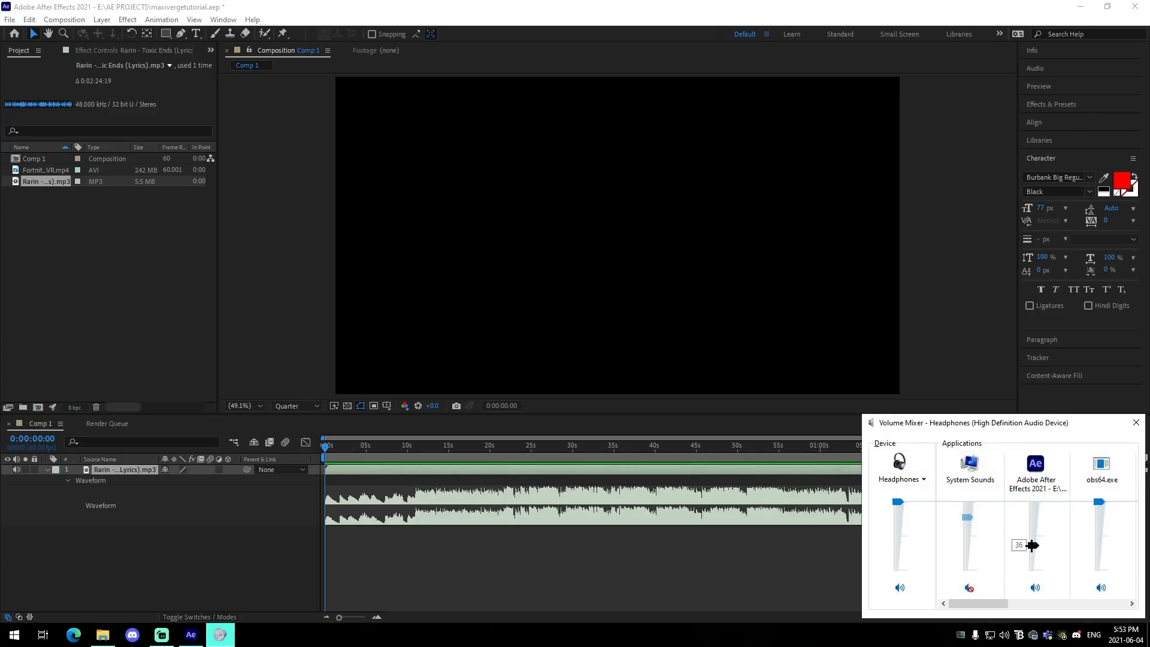
pyautogui.click(617, 572)
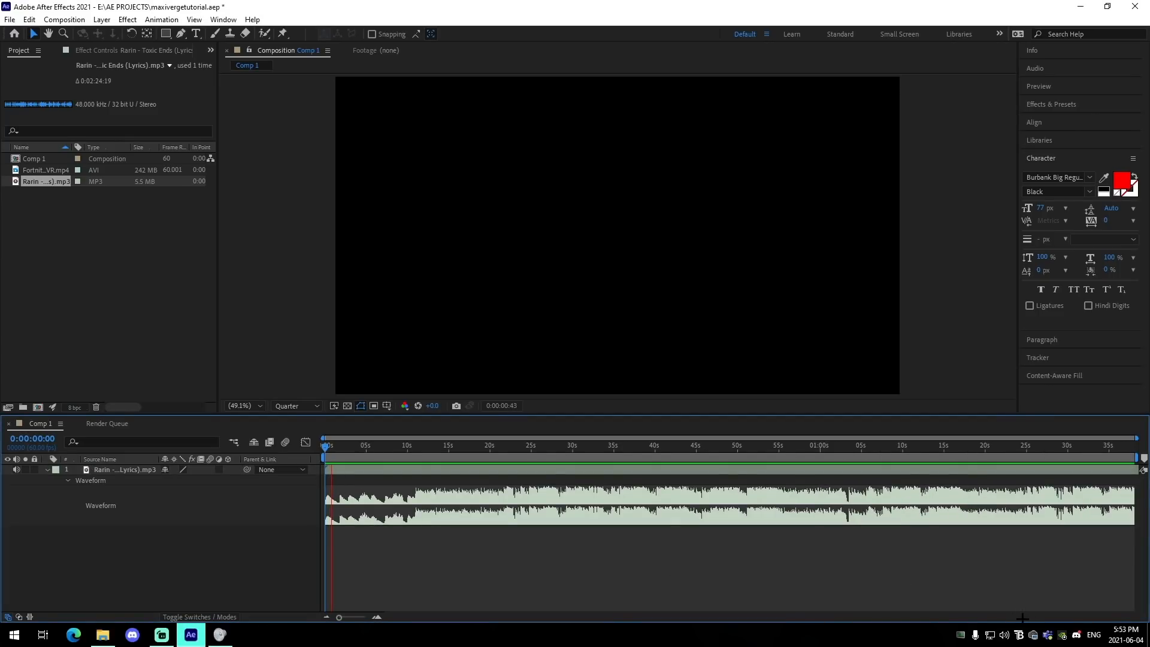
pyautogui.rightClick(1004, 634)
pyautogui.click(1026, 562)
pyautogui.moveTo(1034, 546); pyautogui.dragTo(1034, 568)
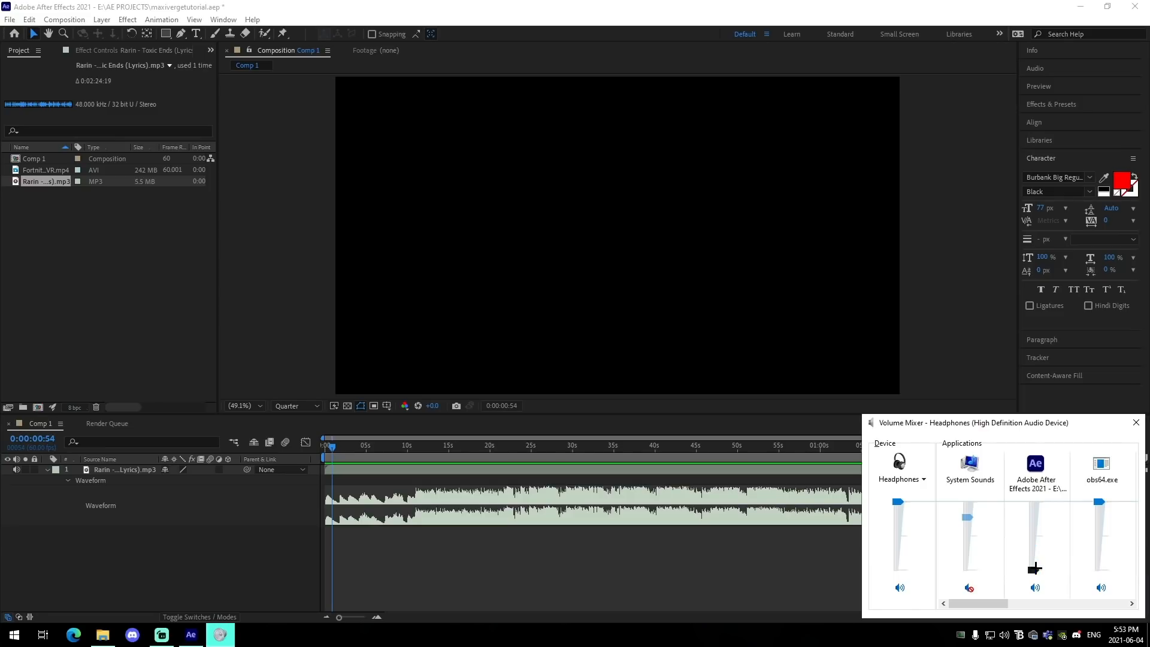
# Preview the song in Comp 1 from several points and mark its beat drop at 0:00:22:04 on the audio layer
pyautogui.click(682, 552)
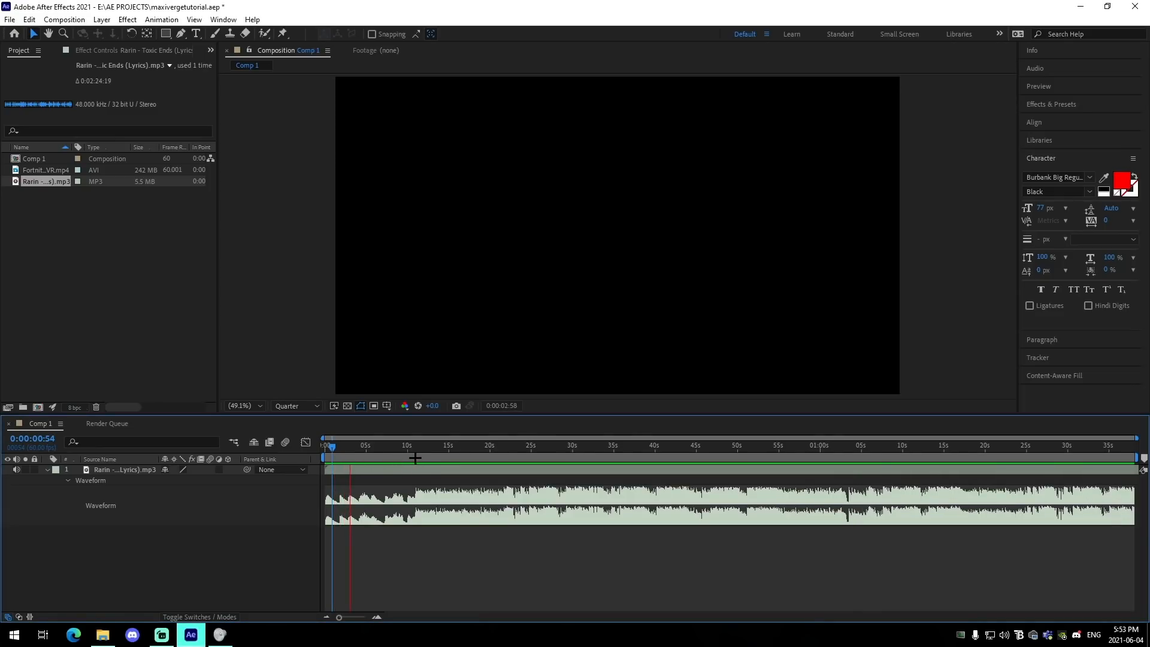
pyautogui.click(437, 452)
pyautogui.click(497, 451)
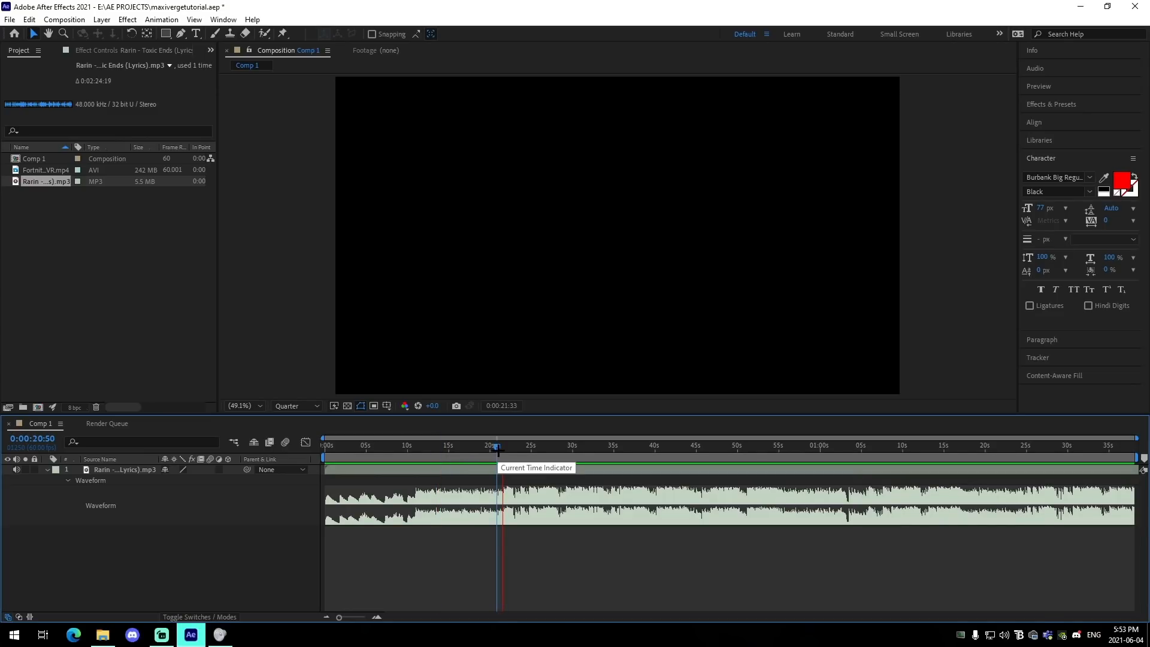
pyautogui.click(508, 462)
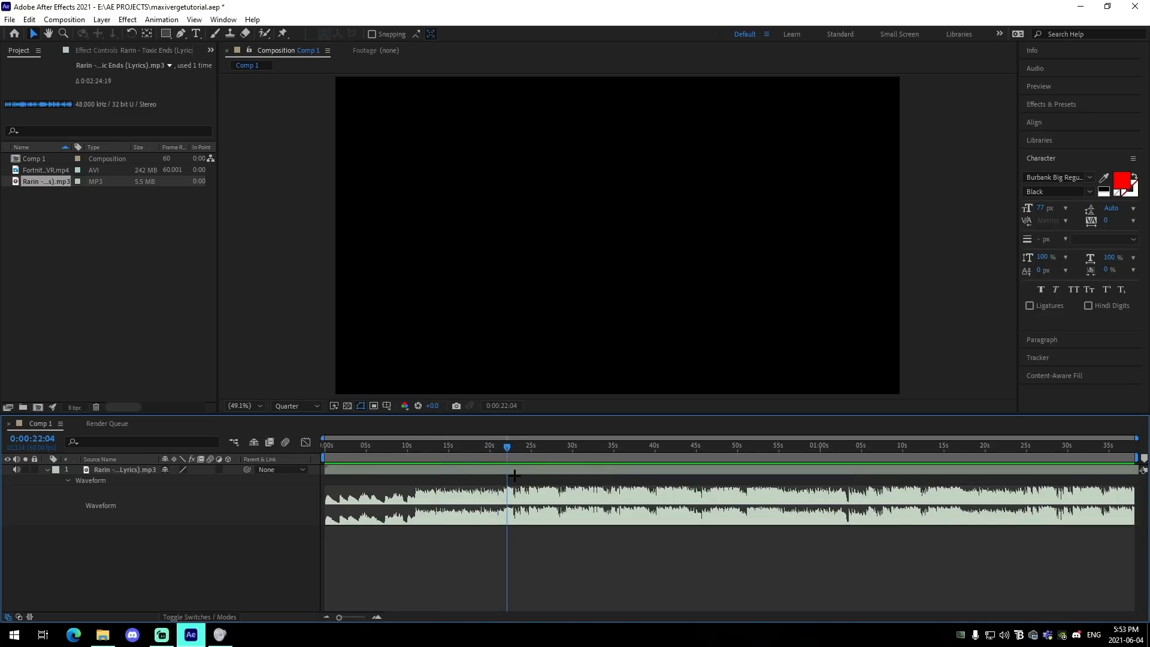
pyautogui.click(514, 472)
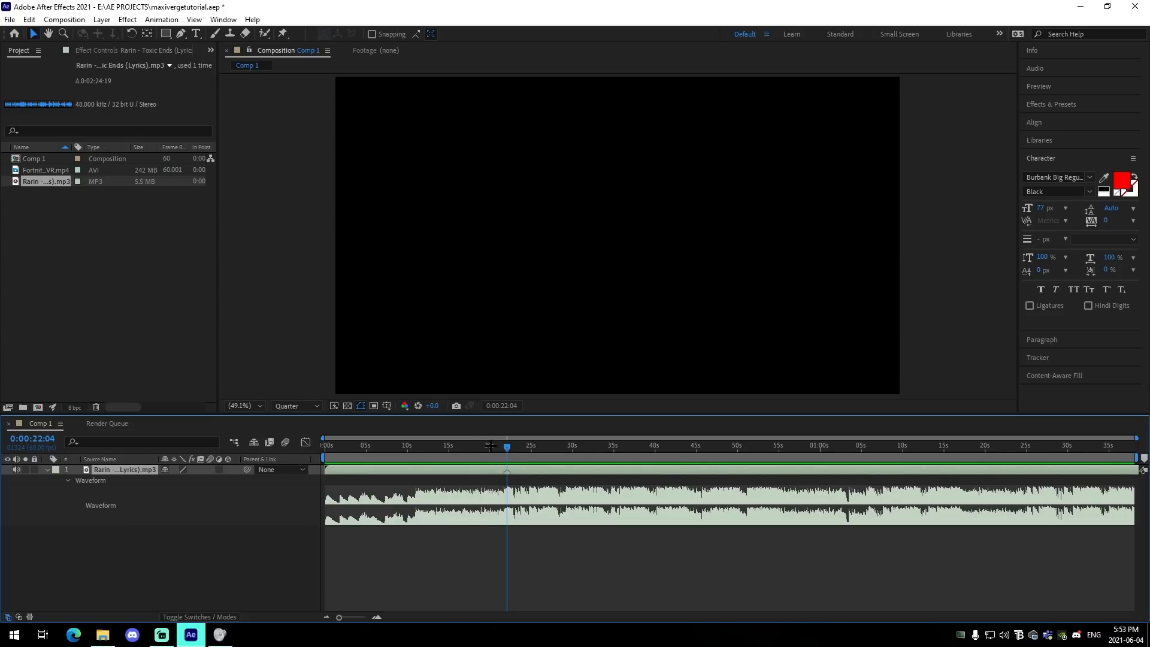
# Cut away the song's intro, shift the remaining part to the composition start, and trim its end at 0:00:13:43
pyautogui.moveTo(491, 446); pyautogui.dragTo(438, 459)
pyautogui.hotkey('ctrl', 'shift', 'd')
pyautogui.click(446, 478)
pyautogui.press('Delete')
pyautogui.hotkey('ctrl', 'shift', 'd')
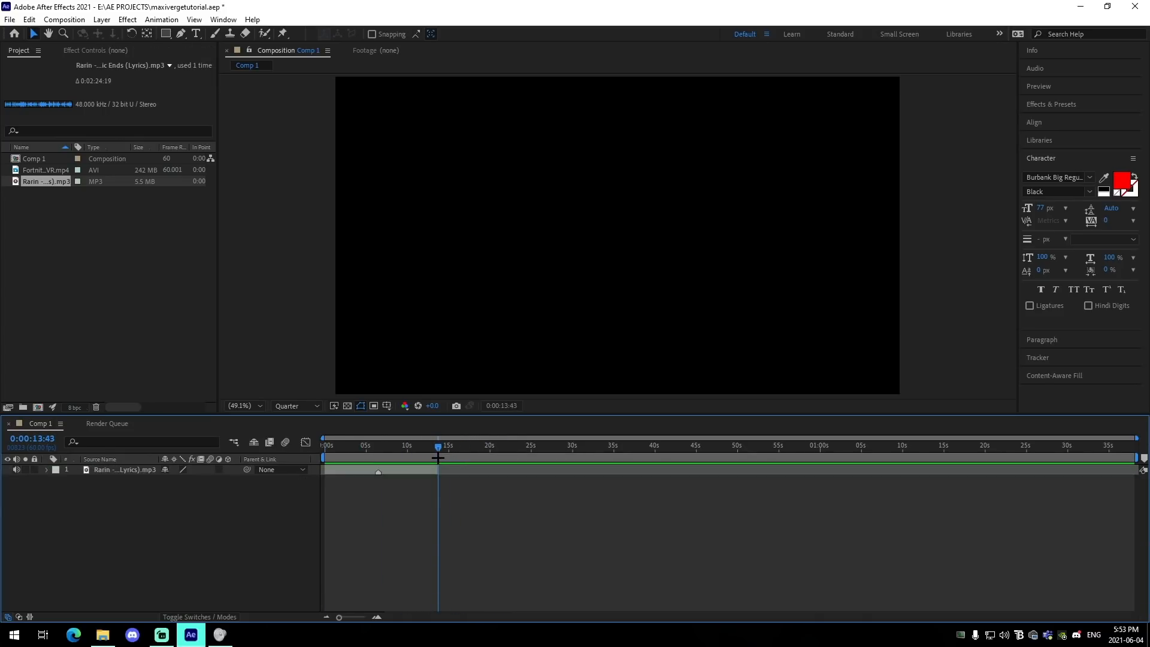
# Play the song from its first marker, mark the second beat at 0:00:07:33, and shorten the audio to about 10 seconds
pyautogui.click(378, 453)
pyautogui.click(392, 470)
pyautogui.press('space')
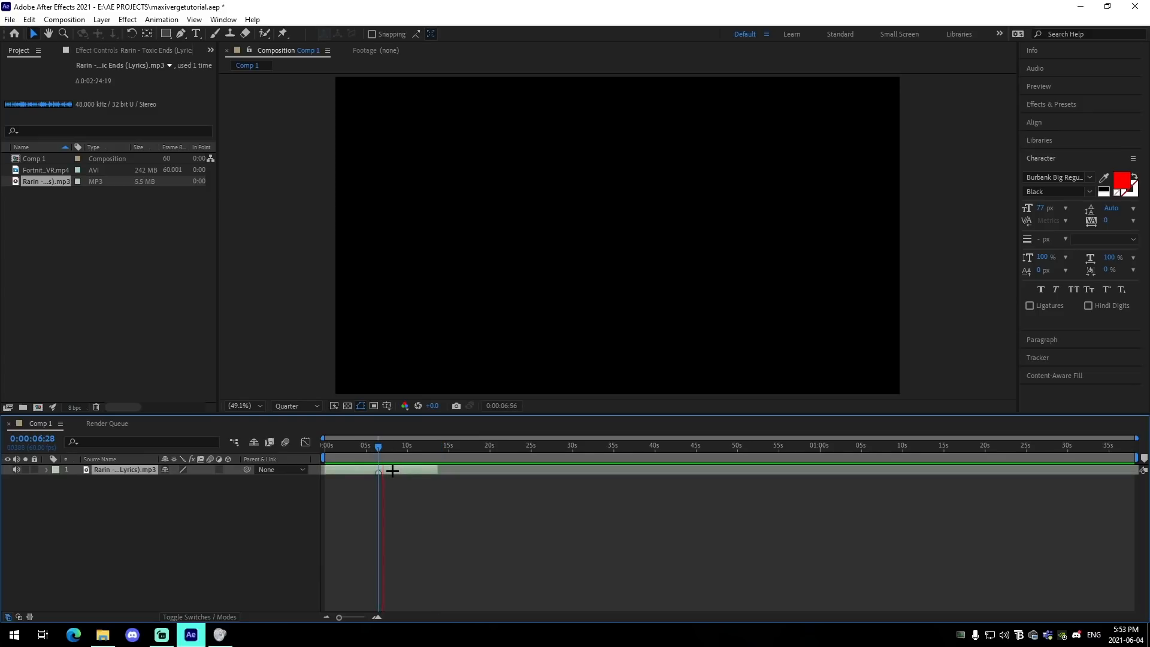
pyautogui.press('space')
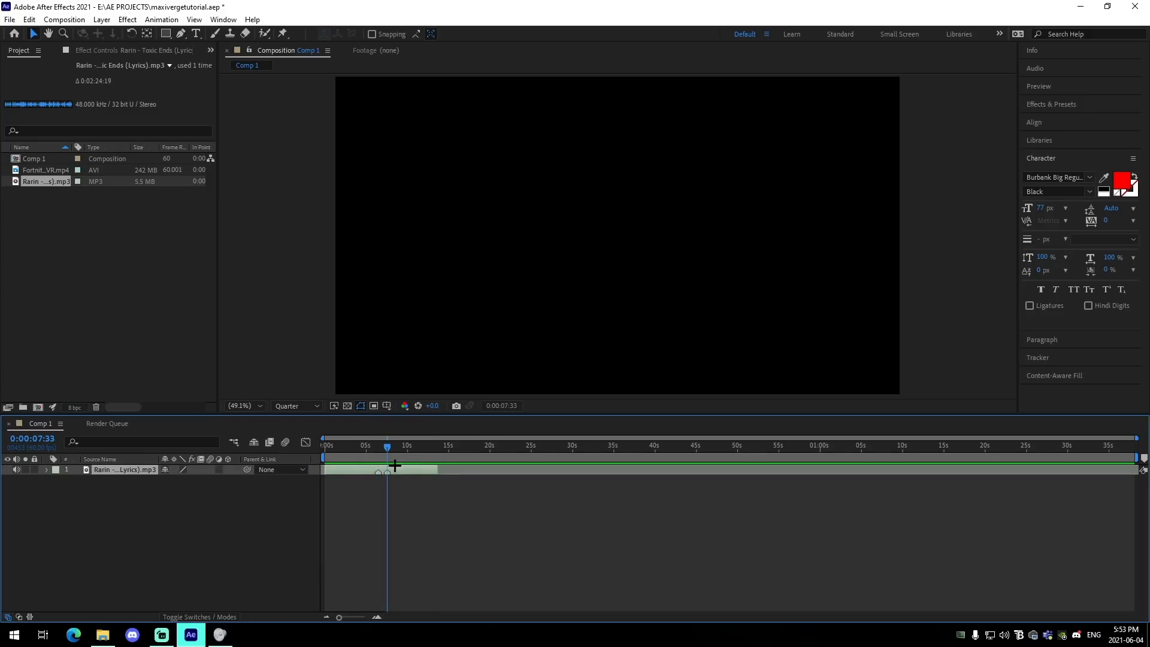
pyautogui.moveTo(390, 450); pyautogui.dragTo(407, 450)
pyautogui.click(412, 488)
pyautogui.click(388, 448)
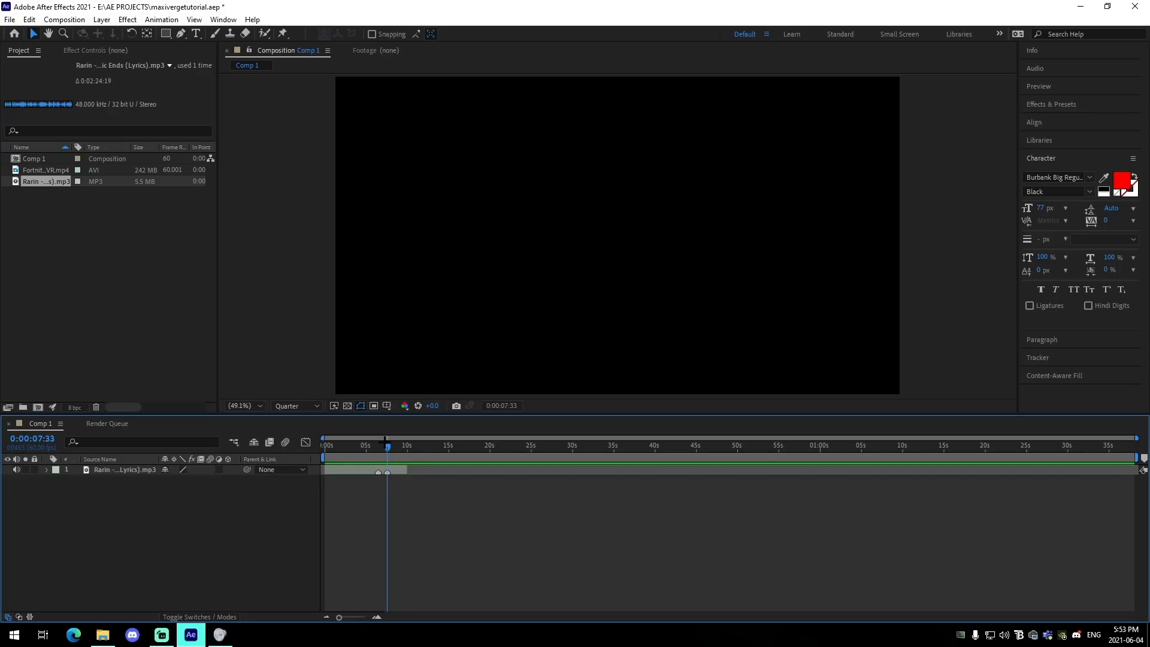
pyautogui.click(376, 459)
# Open the Fortnite clip's source footage and set its in point to 0:00:37:41, keeping the end of the recording
pyautogui.doubleClick(59, 169)
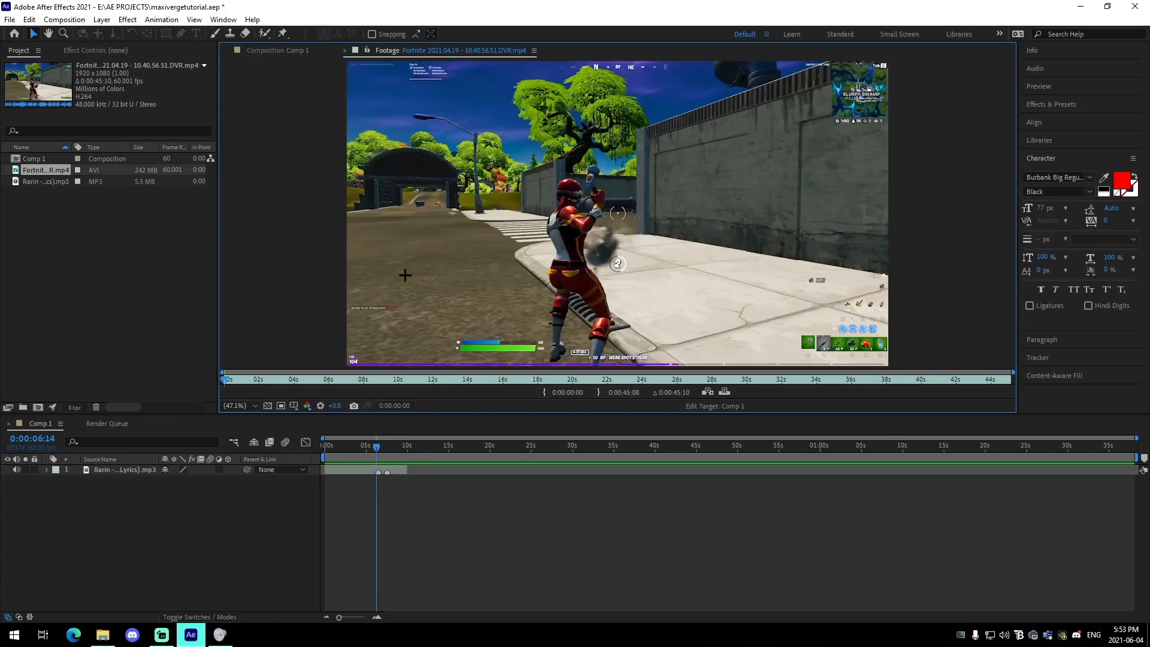
pyautogui.moveTo(785, 383); pyautogui.dragTo(945, 383)
pyautogui.click(542, 392)
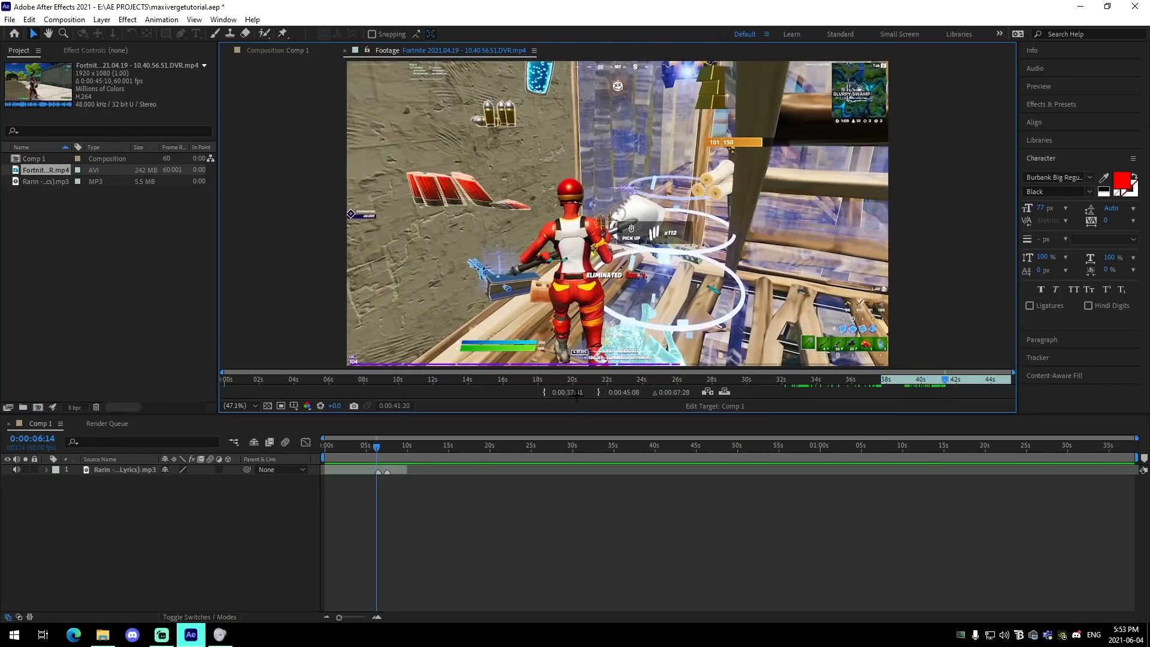
pyautogui.click(598, 392)
# Add the trimmed Fortnite clip above the song and align its 112-damage shot with the first beat marker at 0:00:06:28
pyautogui.moveTo(39, 174); pyautogui.dragTo(361, 468)
pyautogui.click(377, 617)
pyautogui.click(392, 447)
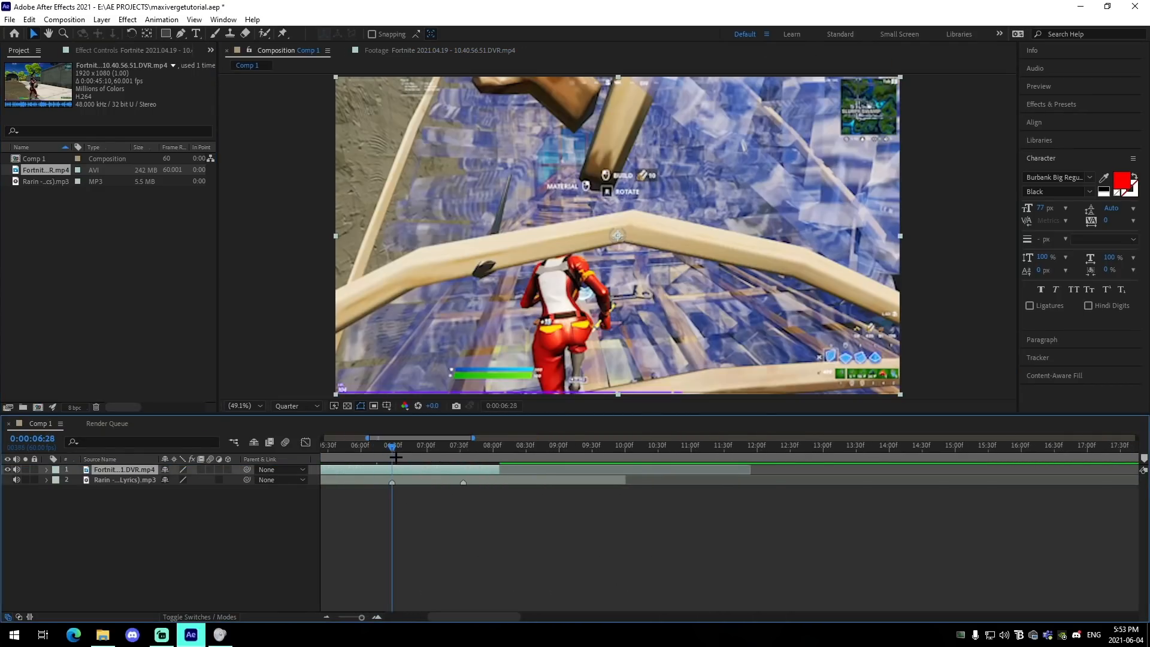
pyautogui.click(328, 616)
pyautogui.moveTo(387, 503); pyautogui.dragTo(522, 472)
pyautogui.click(326, 615)
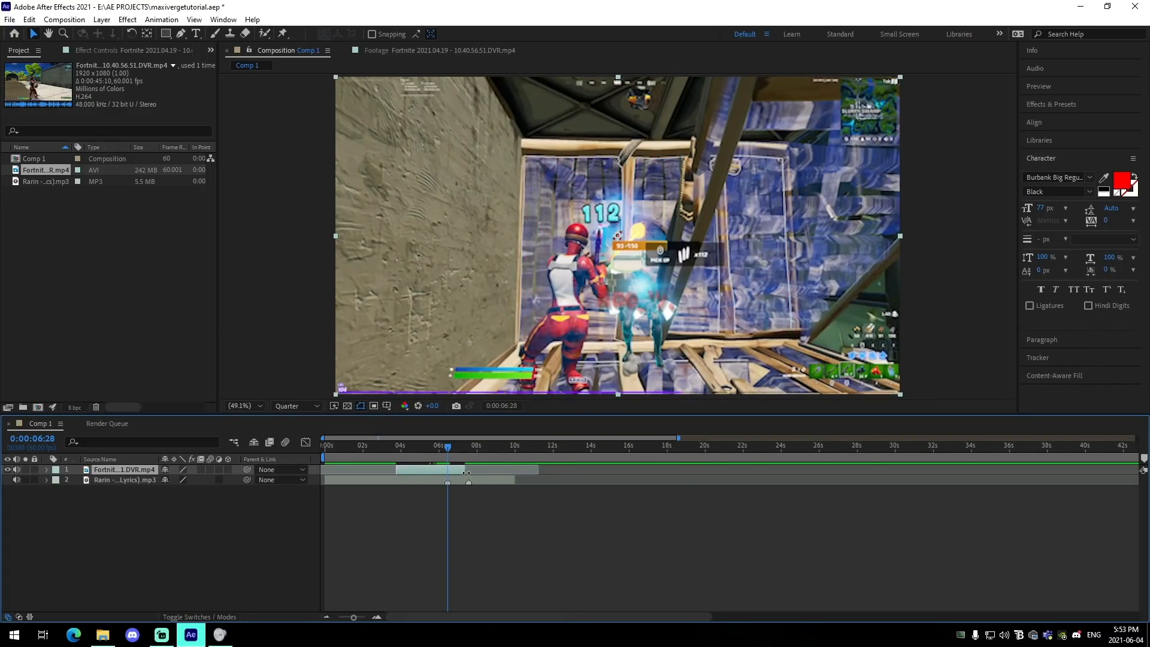
# Extend the Fortnite clip back to the composition start and let its end run just past the second beat marker
pyautogui.hotkey('ctrl', 'd')
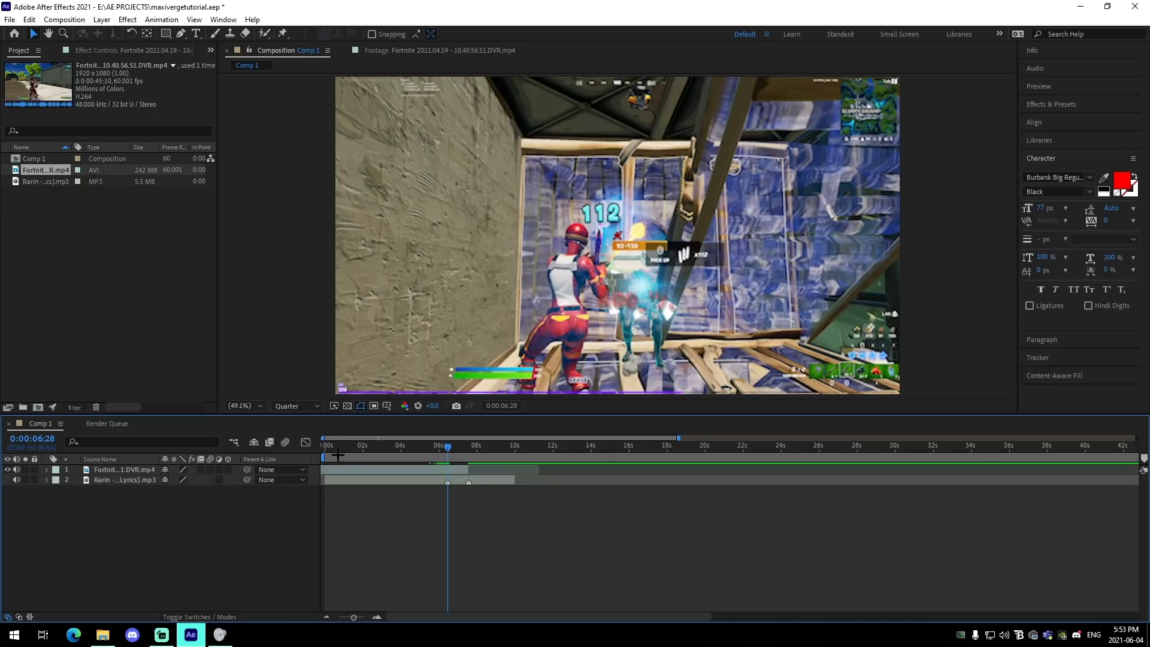
pyautogui.press('Home')
pyautogui.press('Delete')
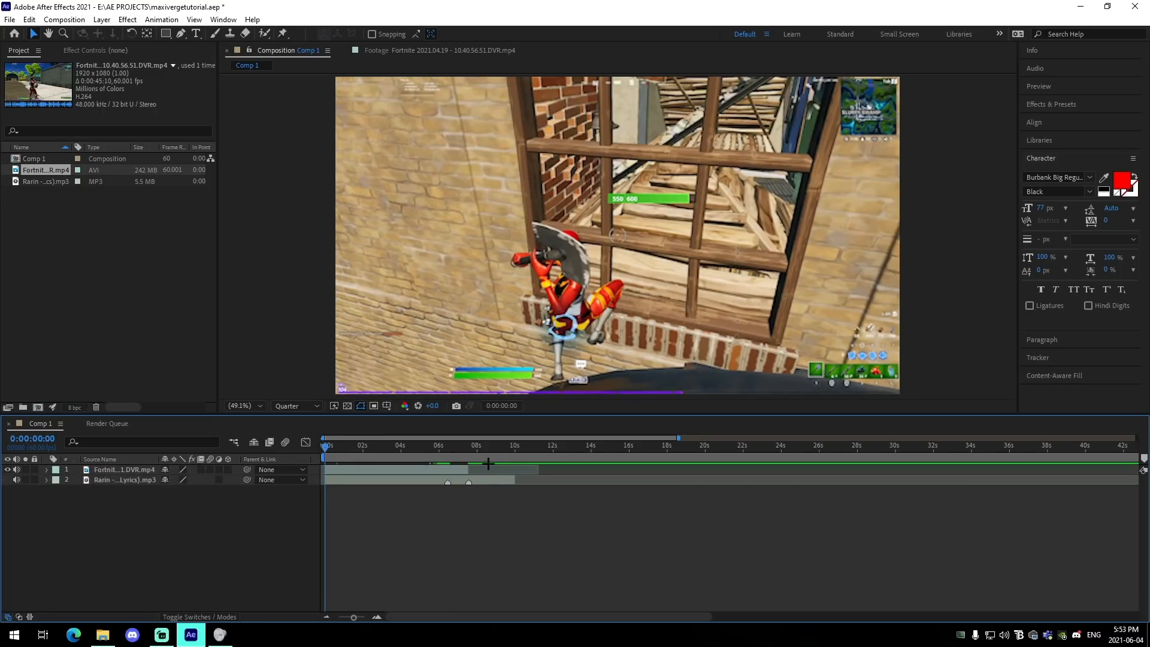
pyautogui.click(489, 467)
pyautogui.click(447, 456)
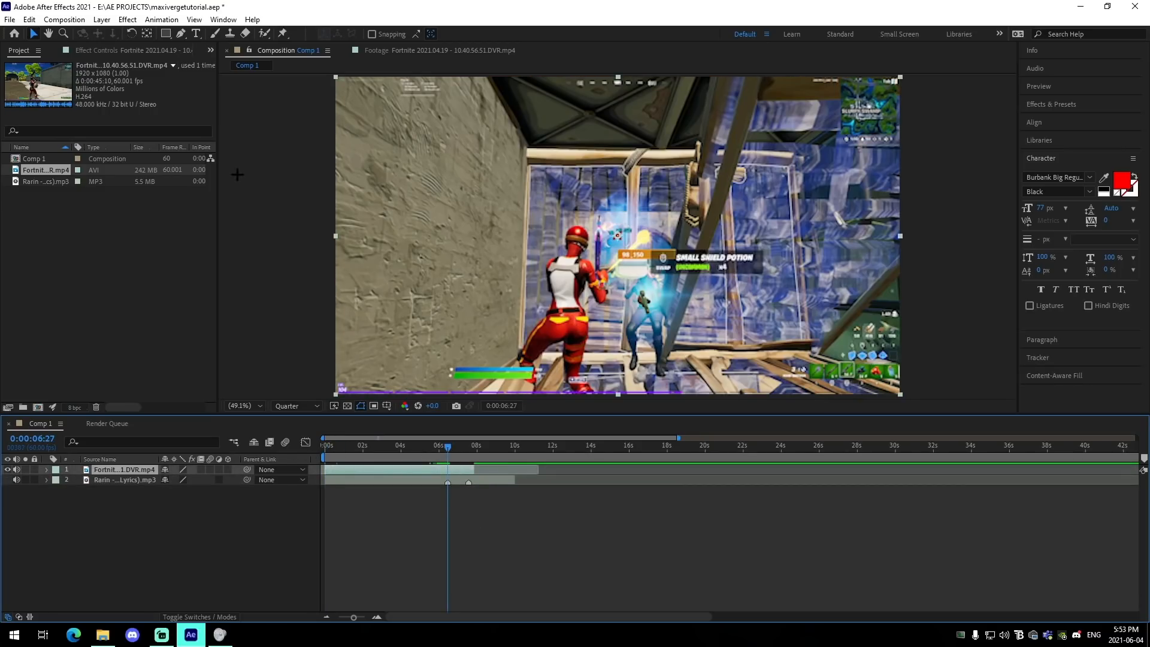
# Apply the godslowdownvelo.ffx preset from Joshyy Presets' Velo folder to the Fortnite clip at 0:00:06:28
pyautogui.click(376, 616)
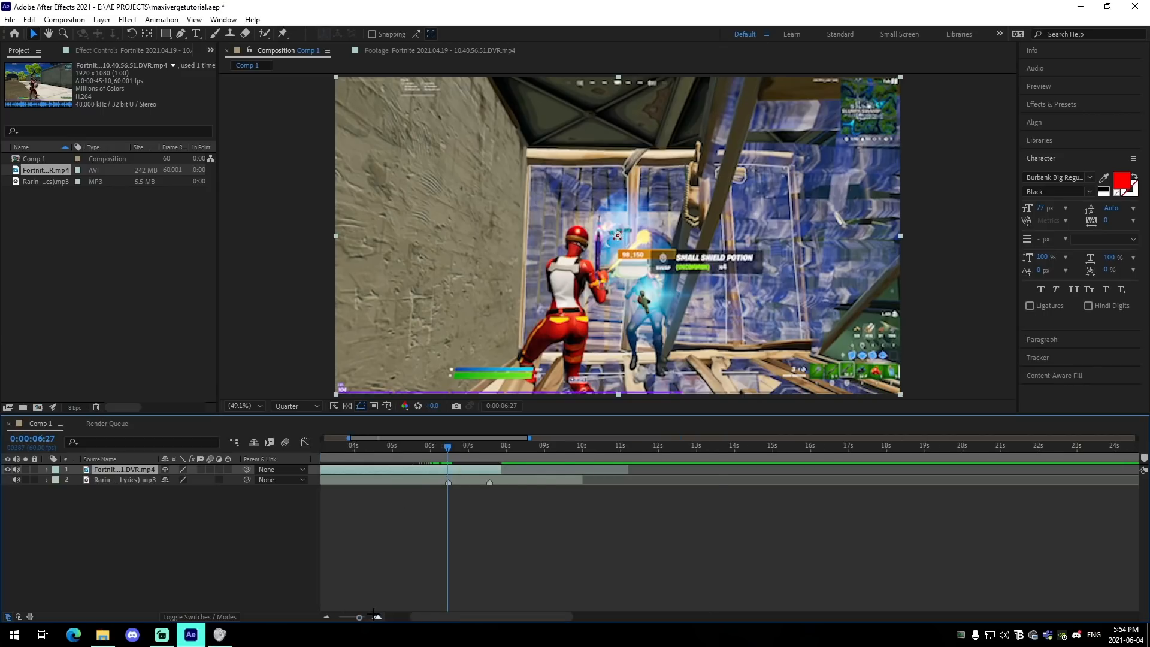
pyautogui.click(376, 617)
pyautogui.click(376, 617)
pyautogui.click(450, 451)
pyautogui.click(326, 617)
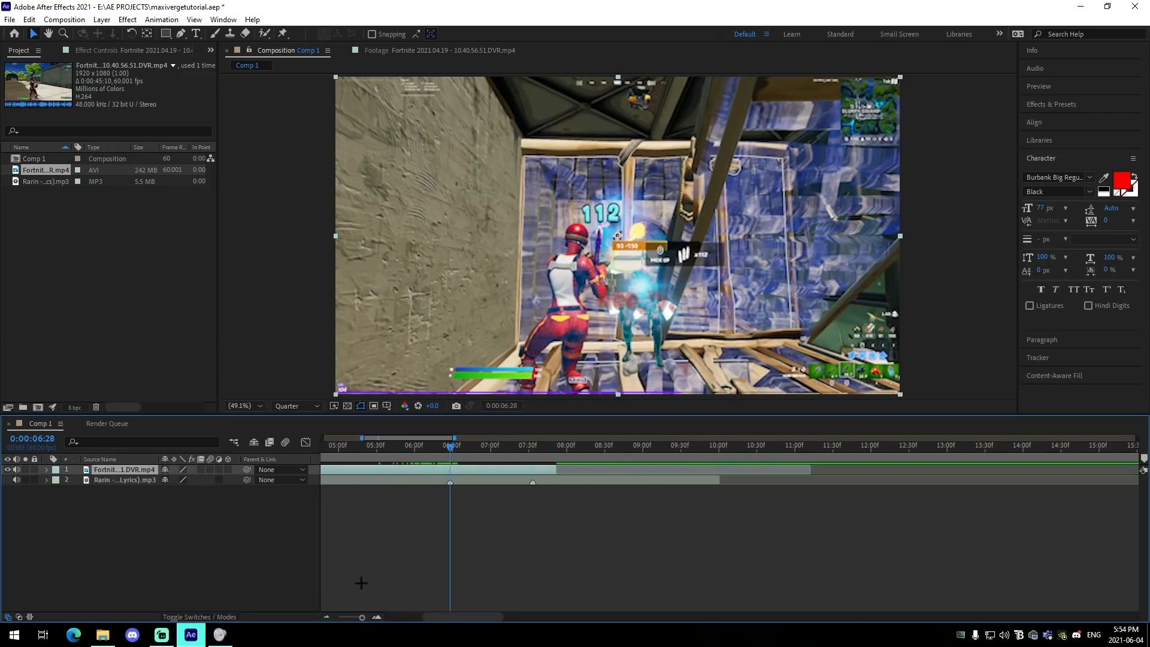
pyautogui.click(161, 19)
pyautogui.click(179, 46)
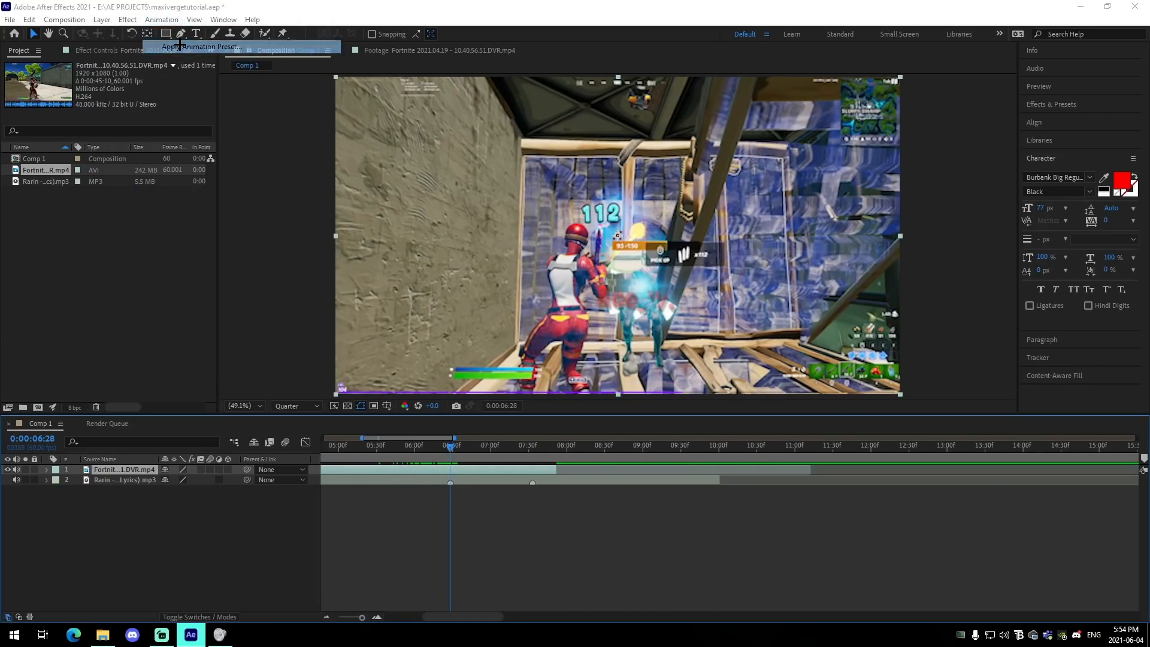
pyautogui.scroll(5, 36, 215)
pyautogui.click(54, 195)
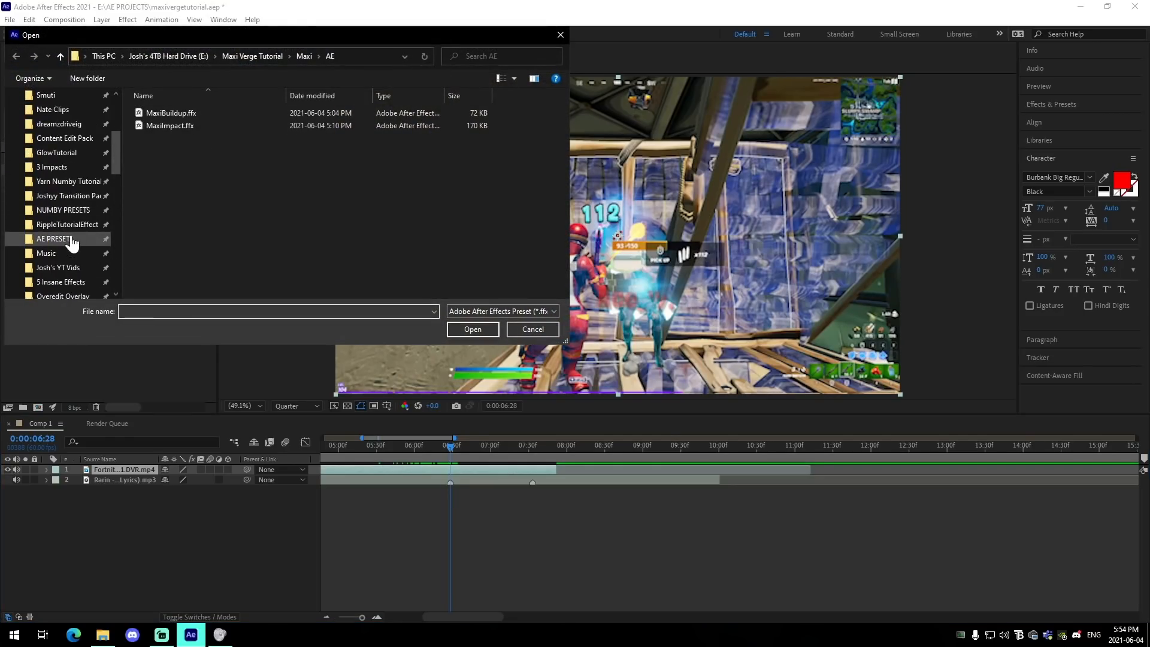
pyautogui.doubleClick(179, 153)
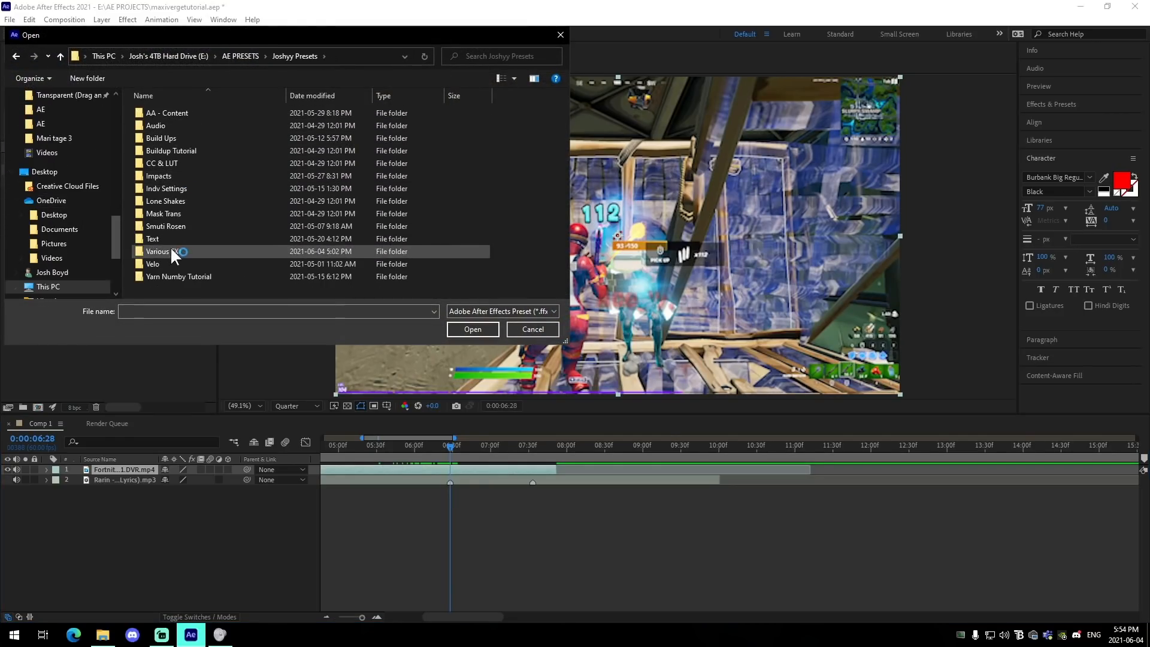
pyautogui.doubleClick(176, 264)
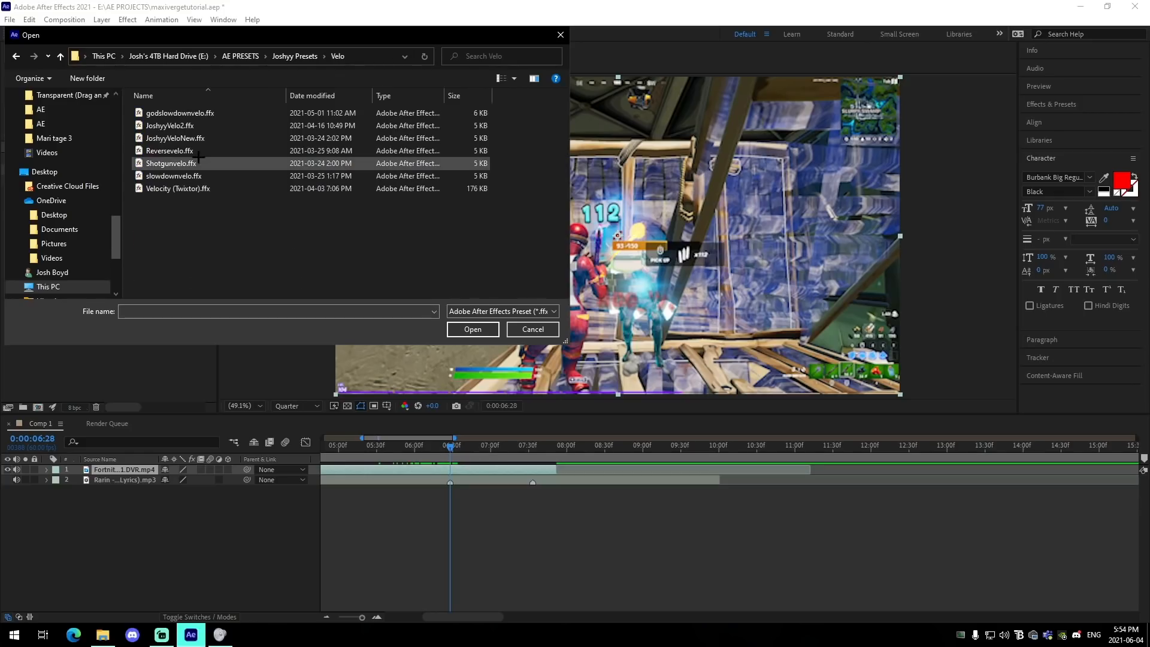
pyautogui.doubleClick(180, 112)
# Shift the Twixtor Pro keyframes earlier so the speed burst lands on the first beat marker, and preview the slowdown
pyautogui.moveTo(574, 502); pyautogui.dragTo(450, 500)
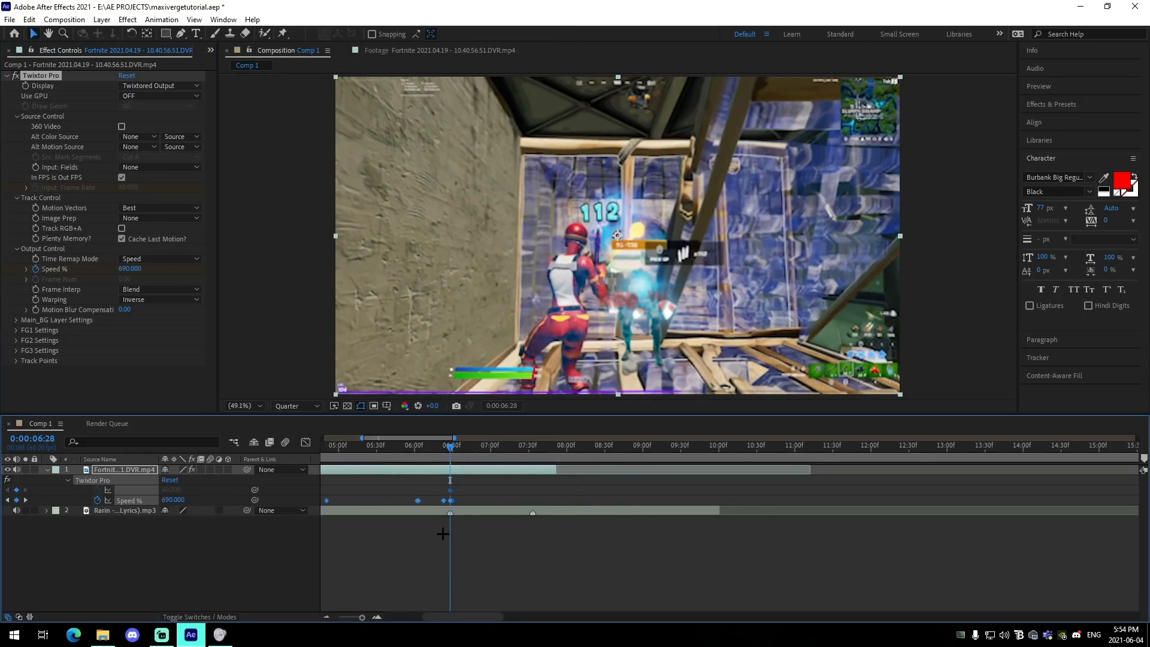
pyautogui.hscroll(-3, 441, 533)
pyautogui.moveTo(513, 454); pyautogui.dragTo(436, 461)
pyautogui.press('space')
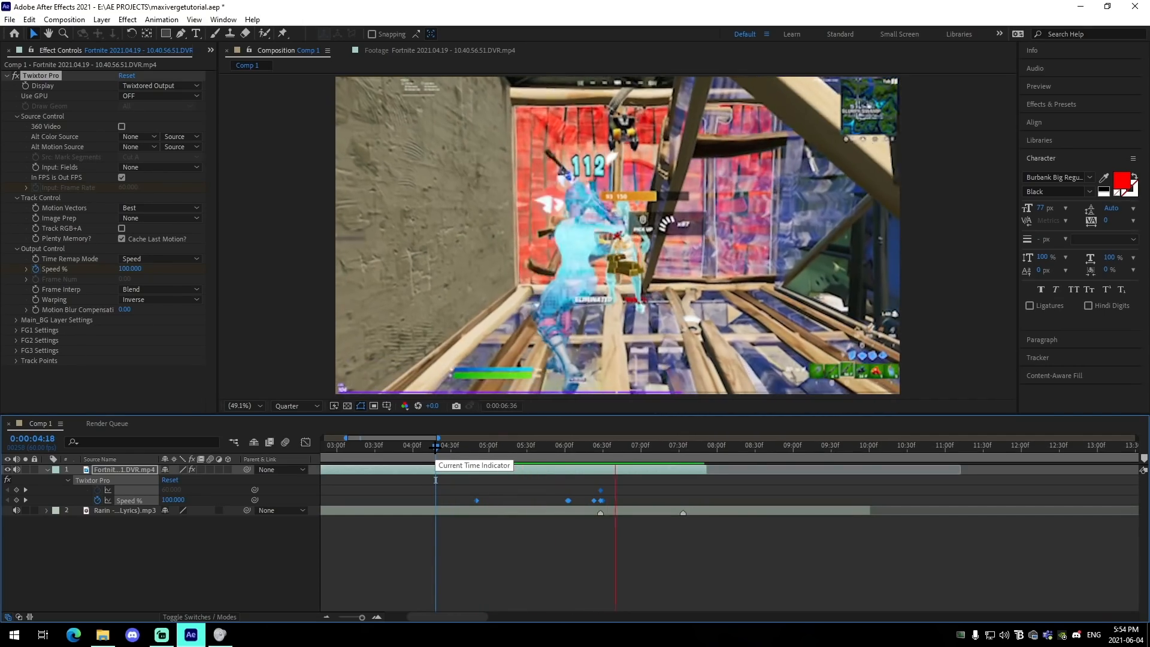
pyautogui.press('space')
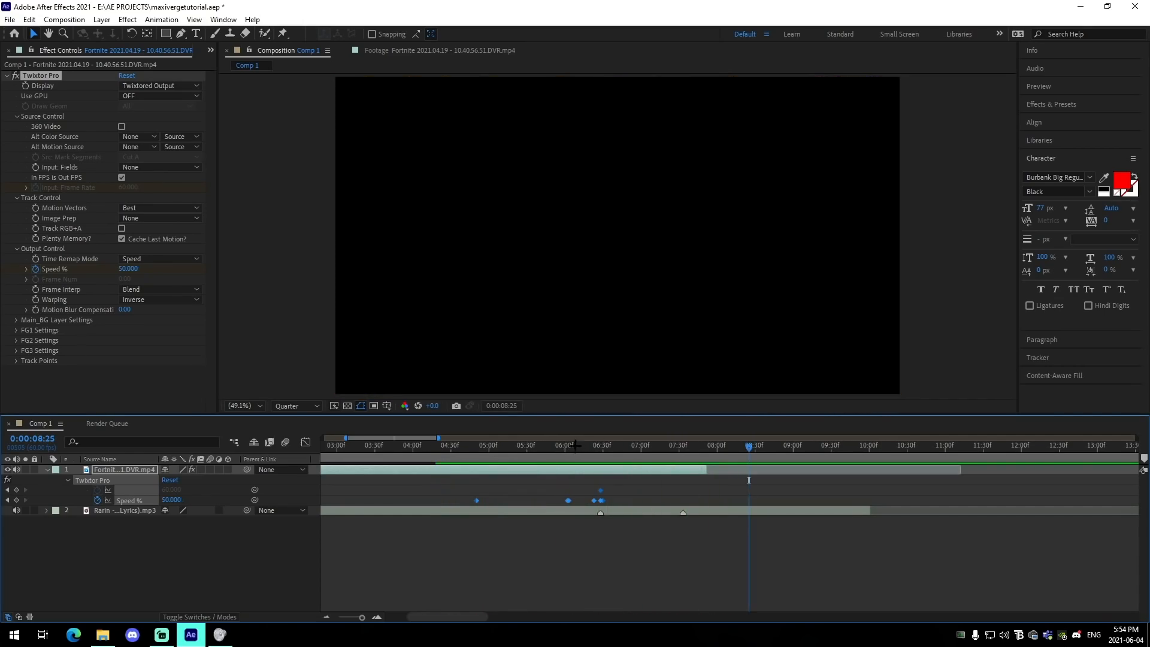
# Add an adjustment layer above the clip, ending at the second marker (0:00:07:33) and starting at about 5.5 seconds
pyautogui.moveTo(593, 450); pyautogui.dragTo(600, 452)
pyautogui.hotkey('ctrl', 'alt', 'y')
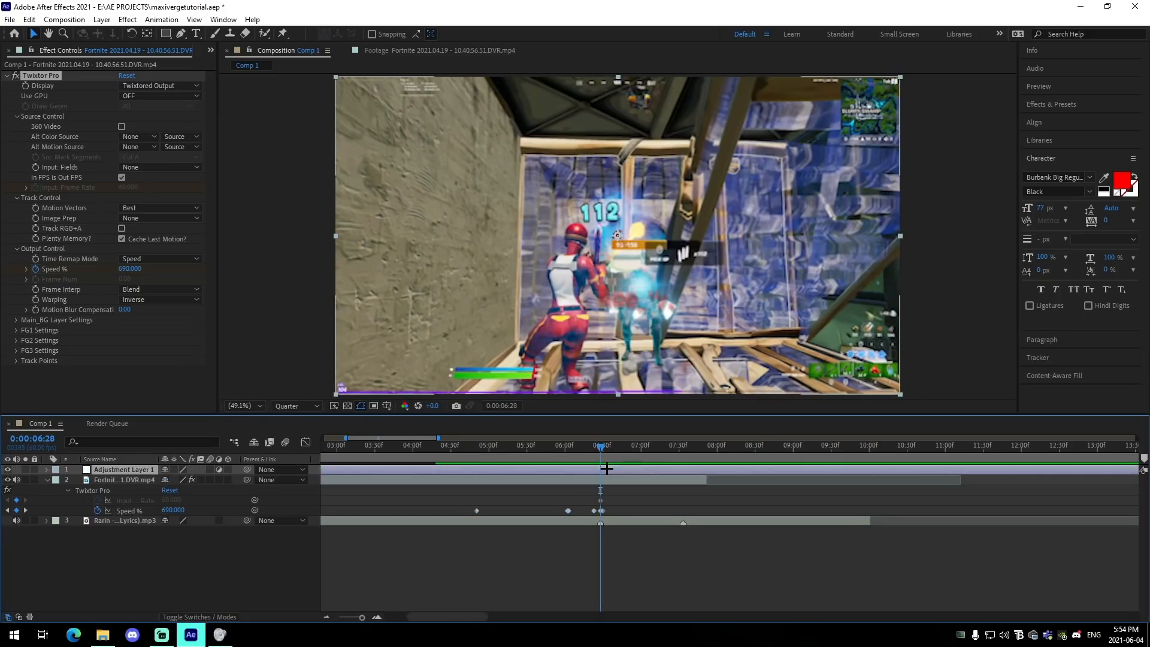
pyautogui.moveTo(700, 449); pyautogui.dragTo(684, 450)
pyautogui.click(692, 469)
pyautogui.hotkey('ctrl', 'shift', 'd')
pyautogui.press('Delete')
pyautogui.moveTo(598, 469); pyautogui.dragTo(529, 469)
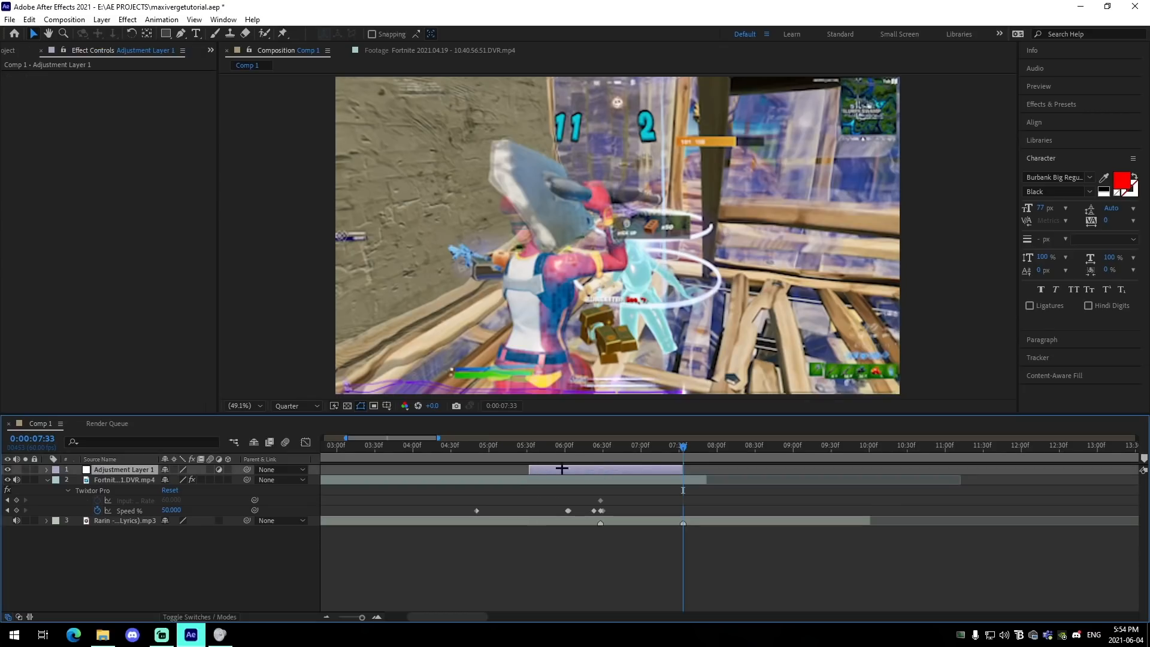
# Apply the VergeImpact.ffx preset from the Maxi Verge Tutorial's Verge AE folder to the adjustment layer at 0:00:06:28
pyautogui.click(605, 452)
pyautogui.moveTo(603, 458); pyautogui.dragTo(600, 459)
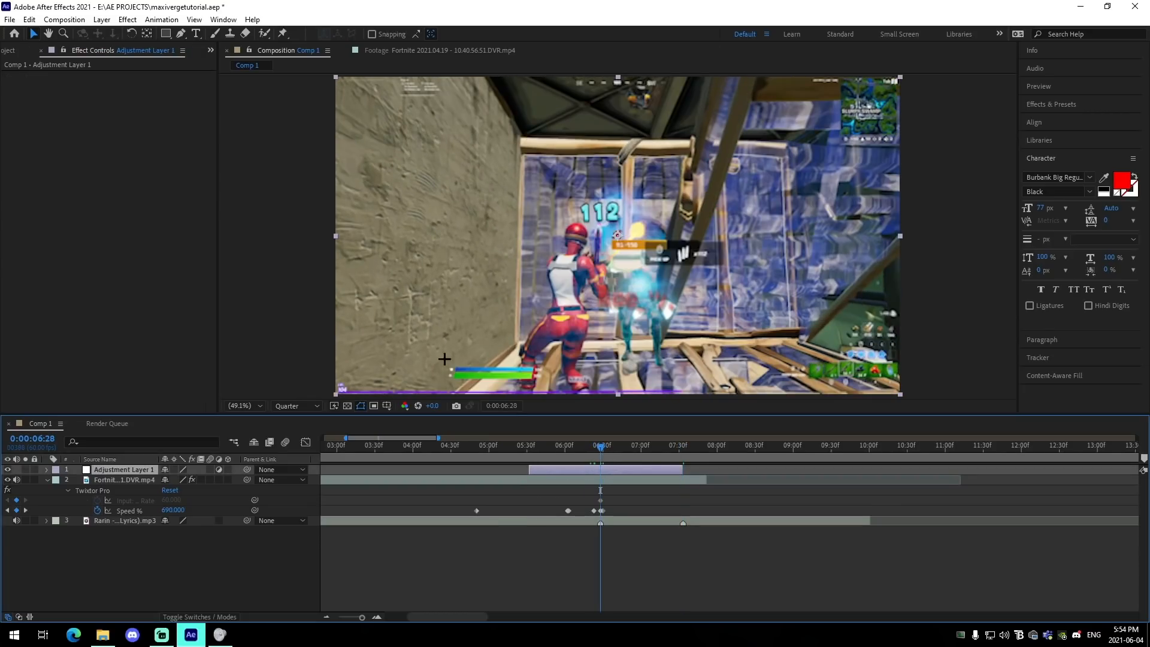
pyautogui.click(155, 20)
pyautogui.click(180, 42)
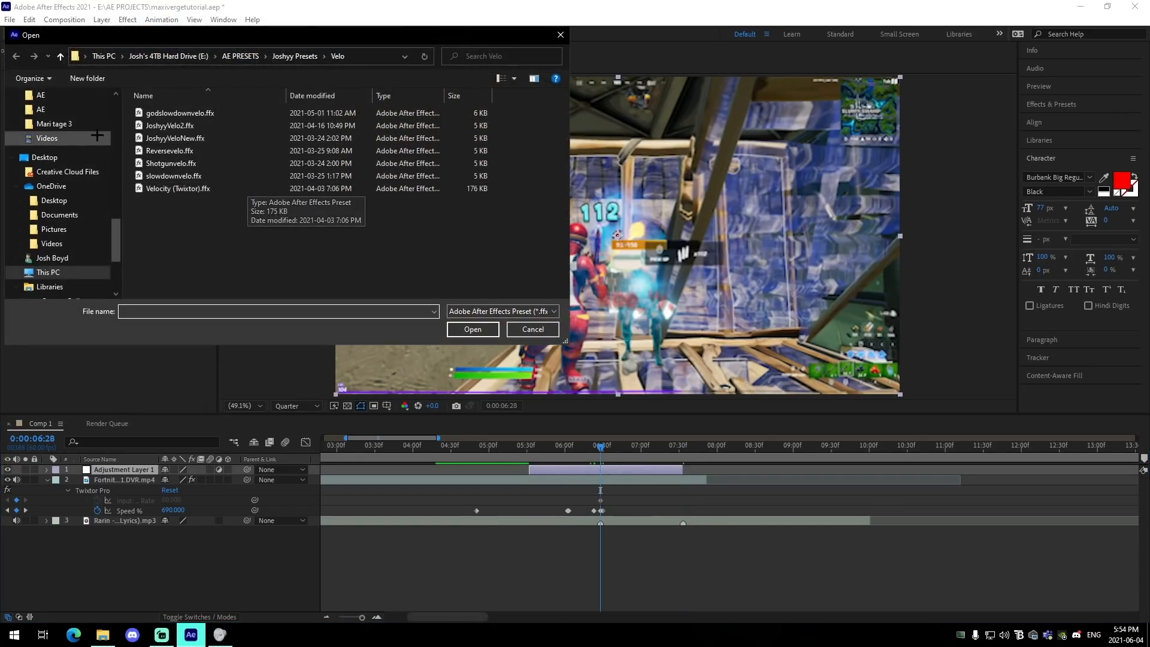
pyautogui.scroll(5, 59, 128)
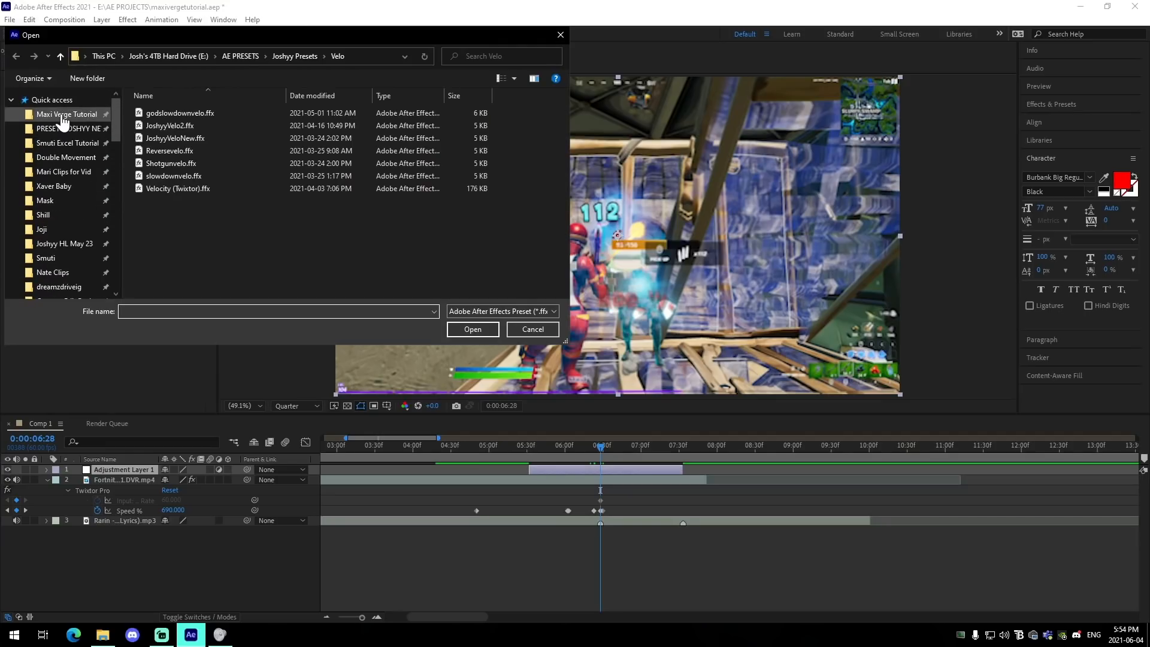
pyautogui.click(66, 114)
pyautogui.doubleClick(160, 125)
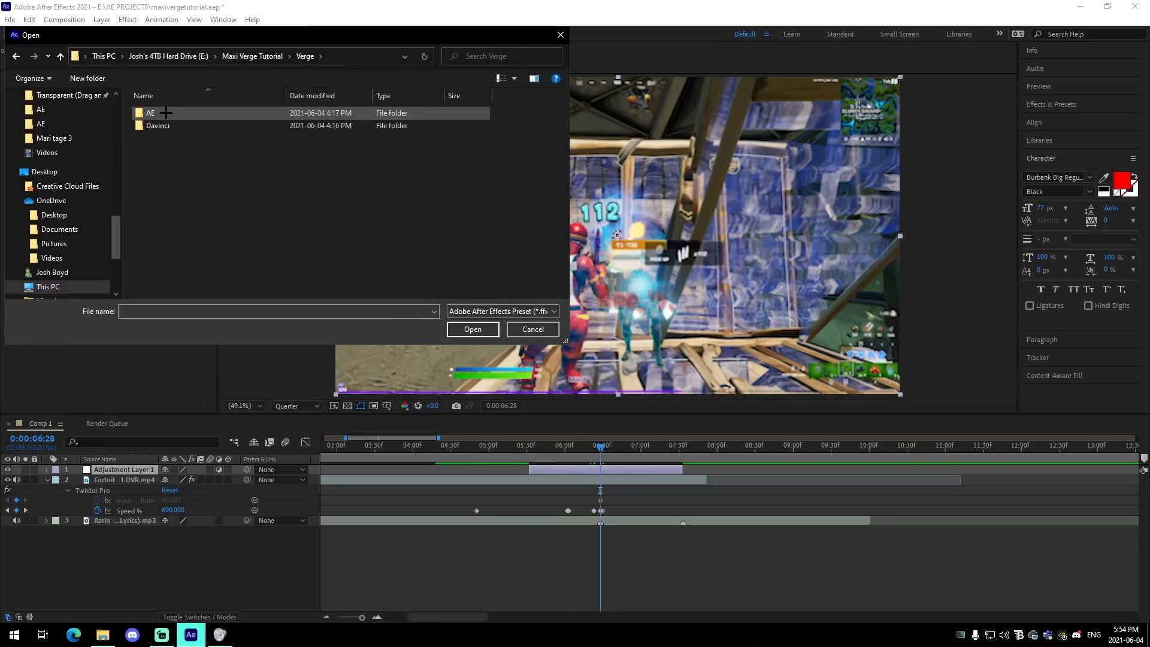
pyautogui.click(171, 126)
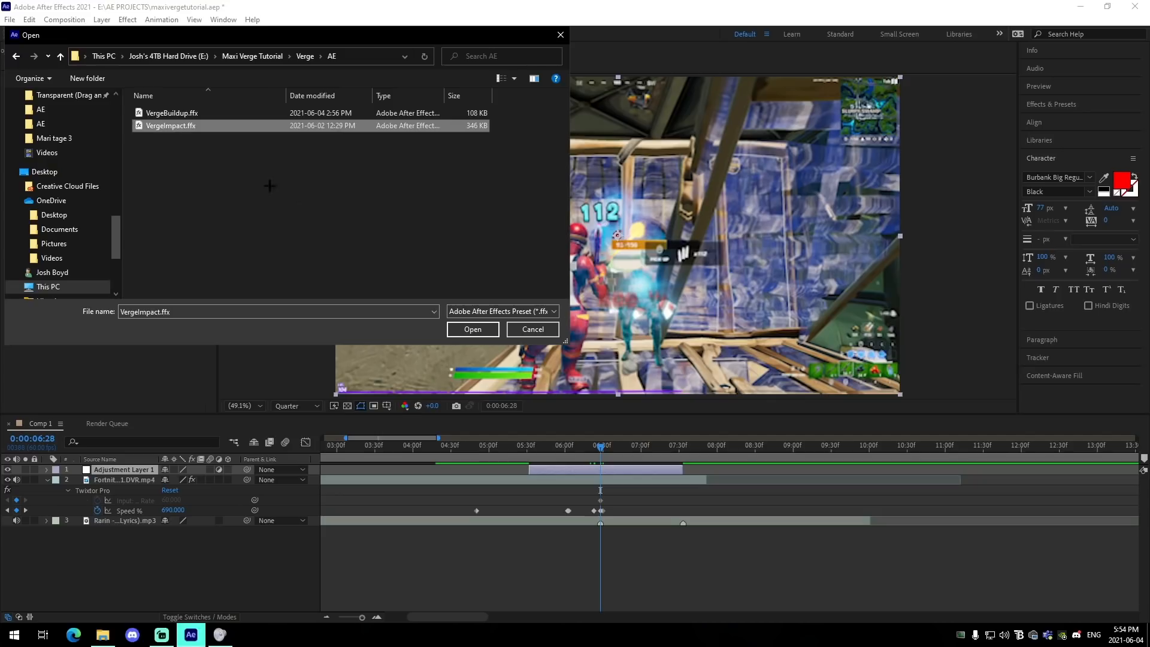
pyautogui.click(472, 330)
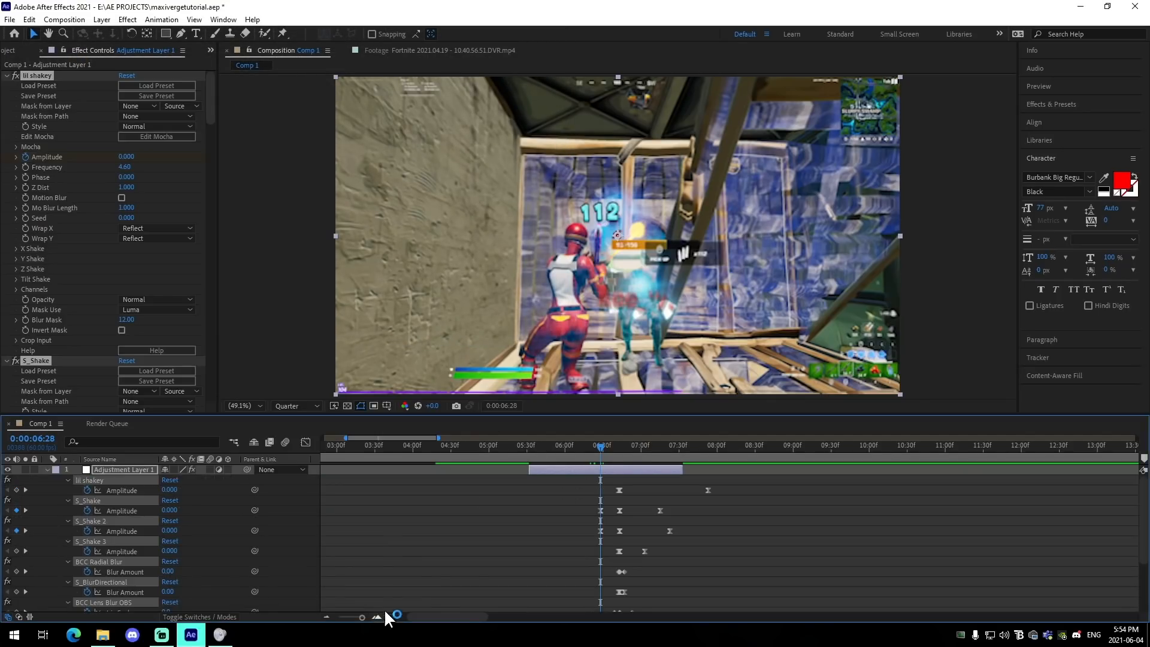
# Shift all the impact preset's keyframes earlier together so the peak shake and blur values land on the marker at 0:00:06:28
pyautogui.click(378, 617)
pyautogui.moveTo(540, 490); pyautogui.dragTo(846, 557)
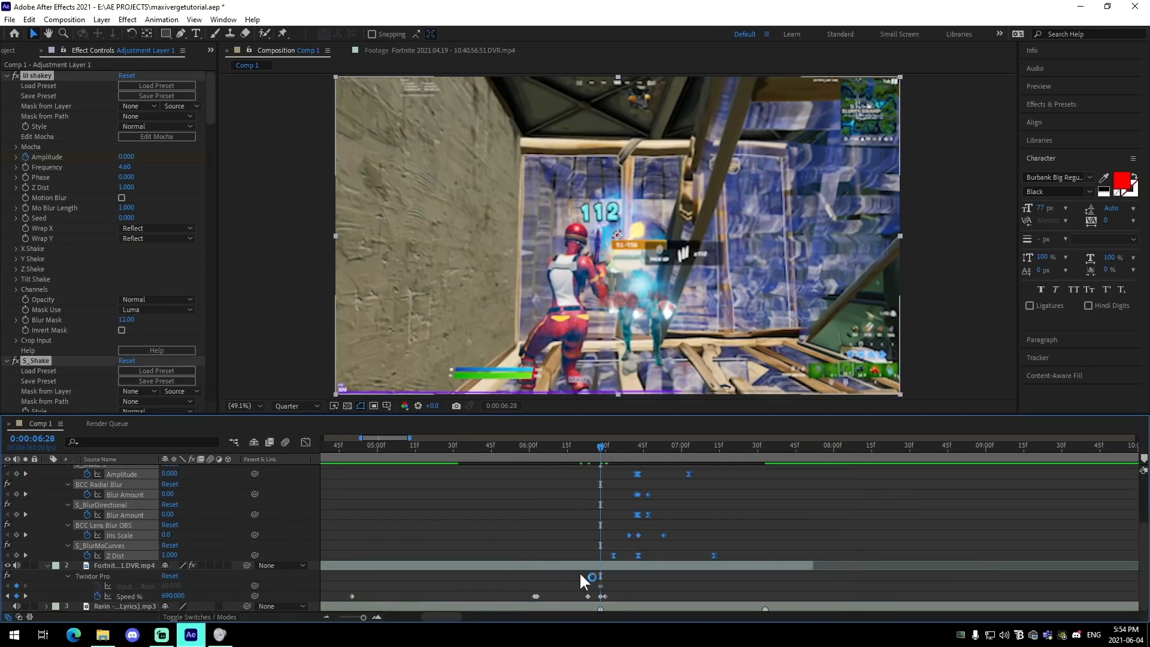
pyautogui.click(377, 617)
pyautogui.scroll(3, 635, 566)
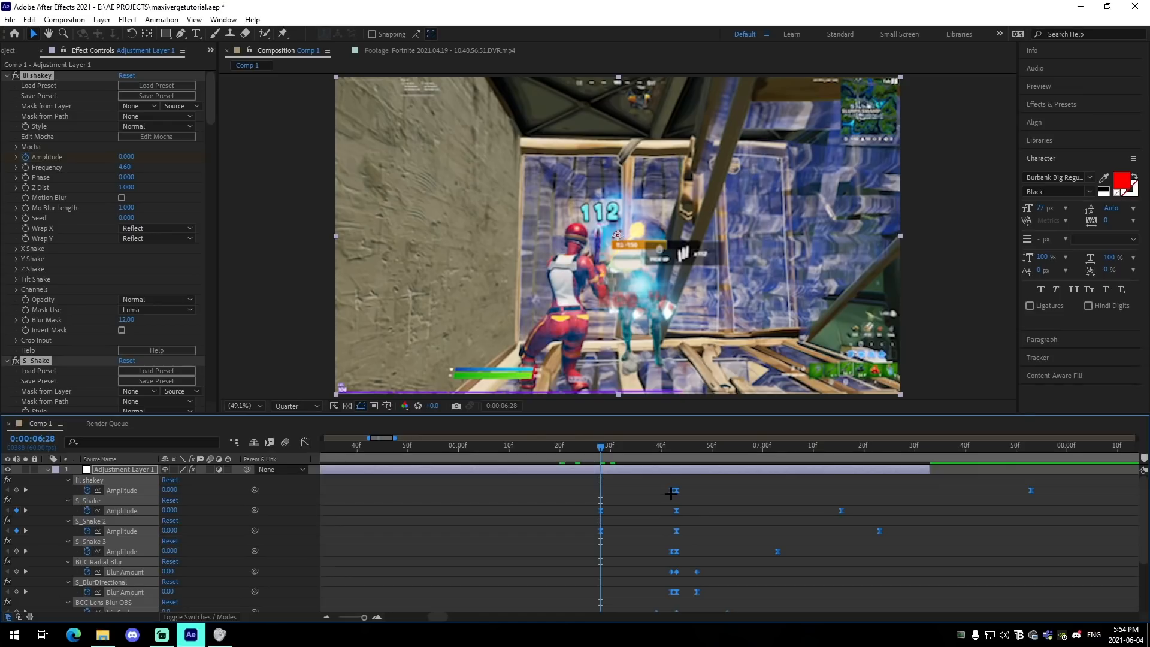
pyautogui.moveTo(649, 490); pyautogui.dragTo(598, 491)
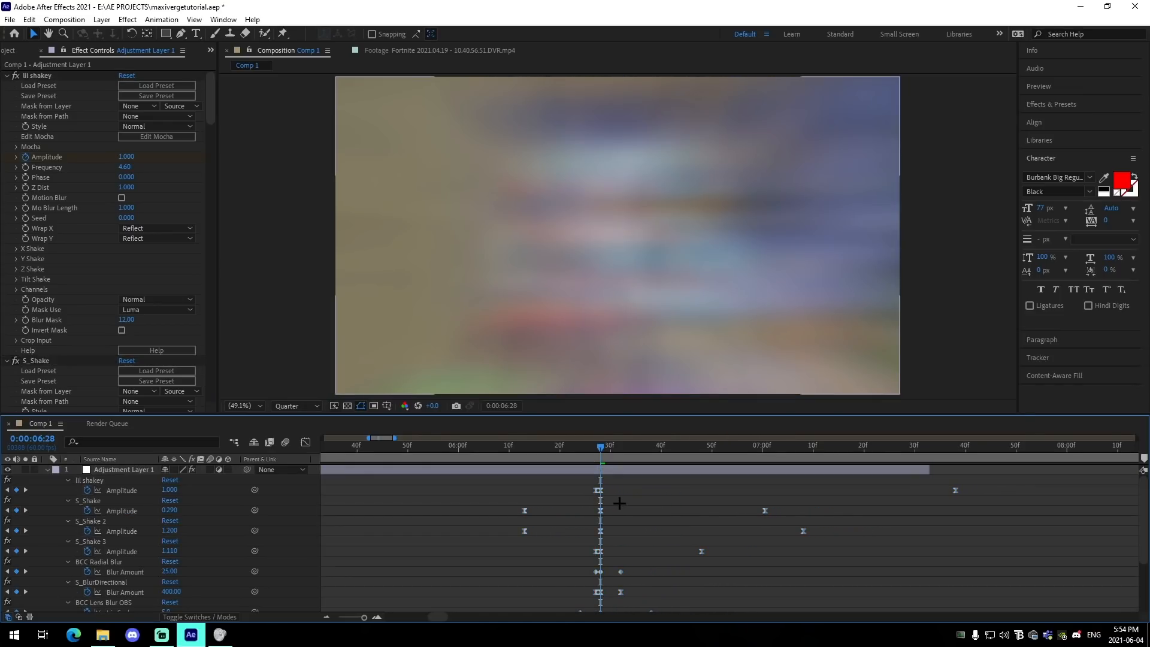
# Trim the impact adjustment layer to start at the first S_Shake keyframe, at 0:00:06:13, and extend its end to the clip's end
pyautogui.moveTo(482, 463); pyautogui.dragTo(458, 455)
pyautogui.click(524, 470)
pyautogui.hotkey('ctrl', 'shift', 'd')
pyautogui.click(513, 481)
pyautogui.press('Delete')
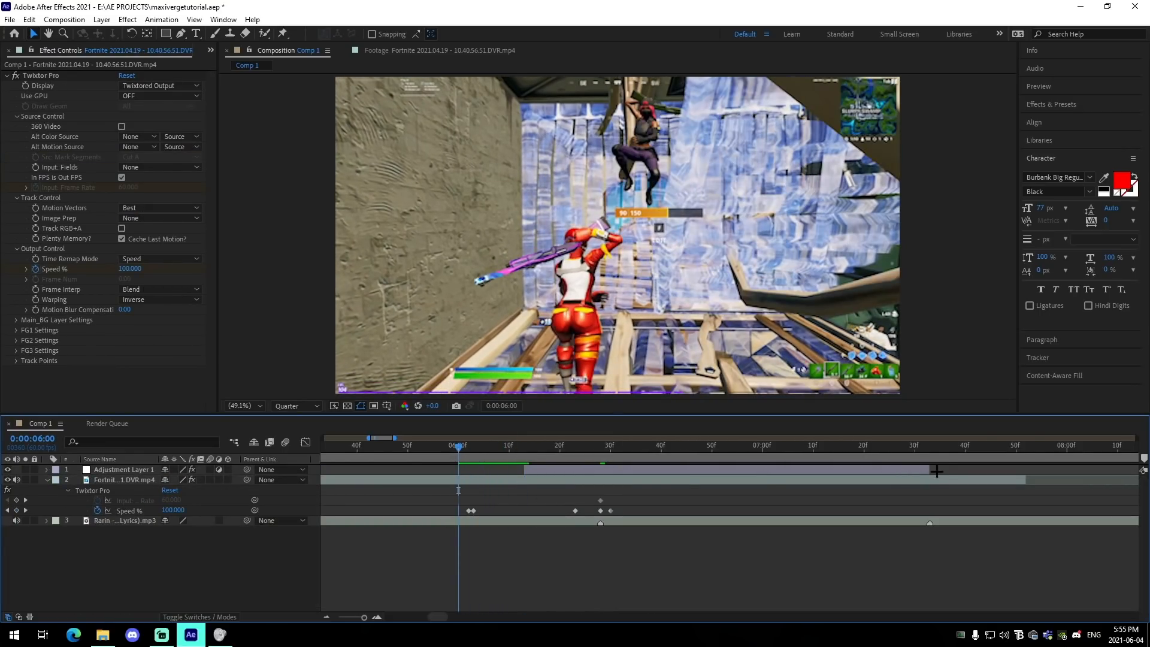
pyautogui.click(936, 472)
# Preview the impact effect from 0:00:05:55 through the first beat marker
pyautogui.click(431, 454)
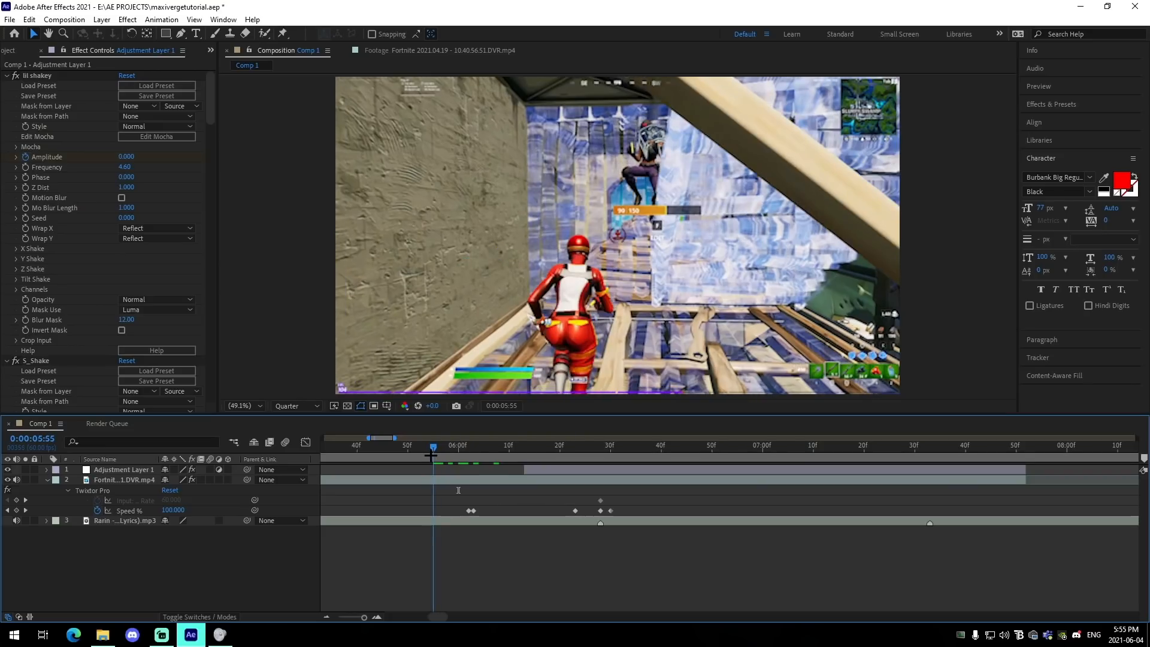
pyautogui.press('space')
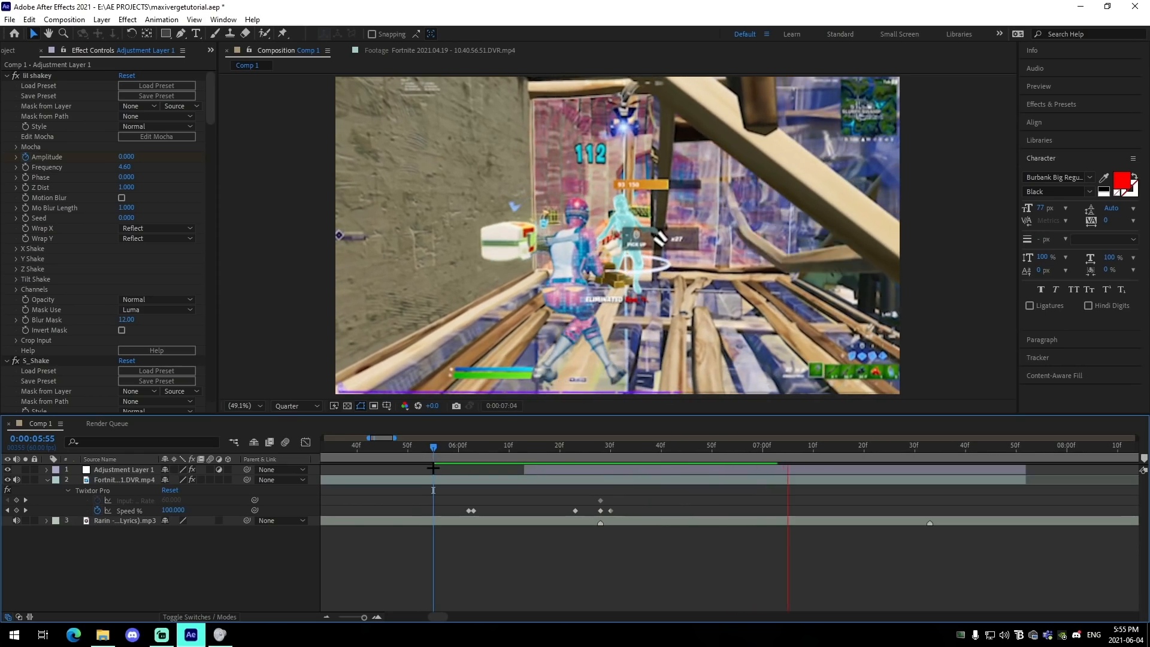
pyautogui.click(449, 453)
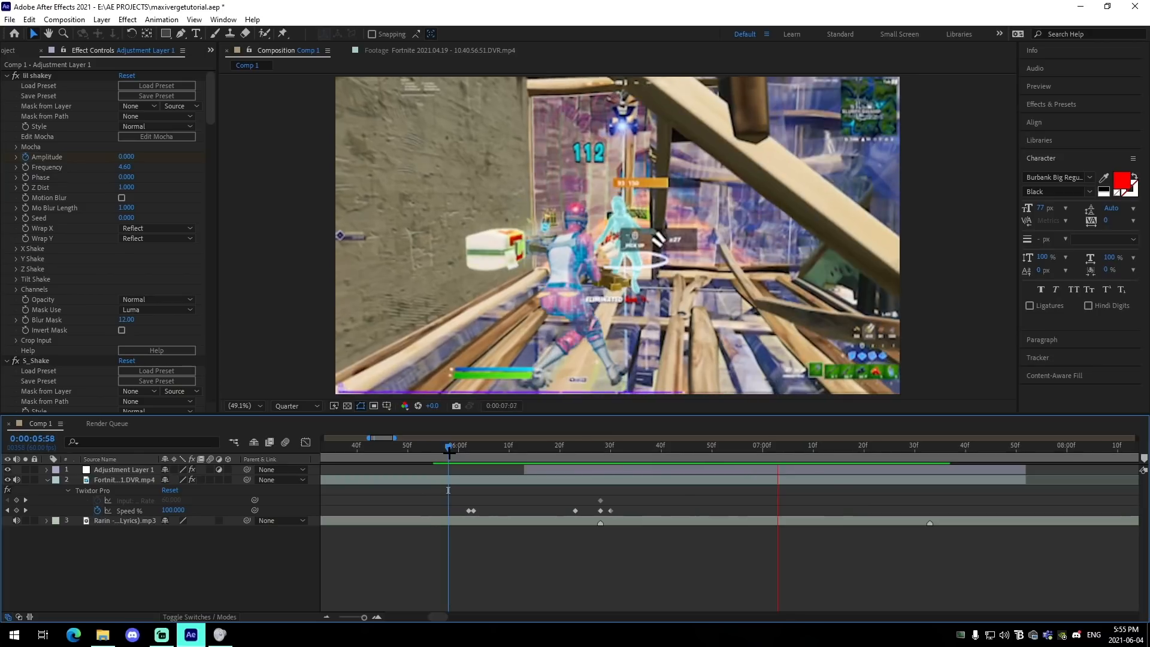
# Add a second adjustment layer above the clip, starting at 0:00:05:49 and ending at the first marker at 0:00:06:28
pyautogui.moveTo(449, 453); pyautogui.dragTo(599, 451)
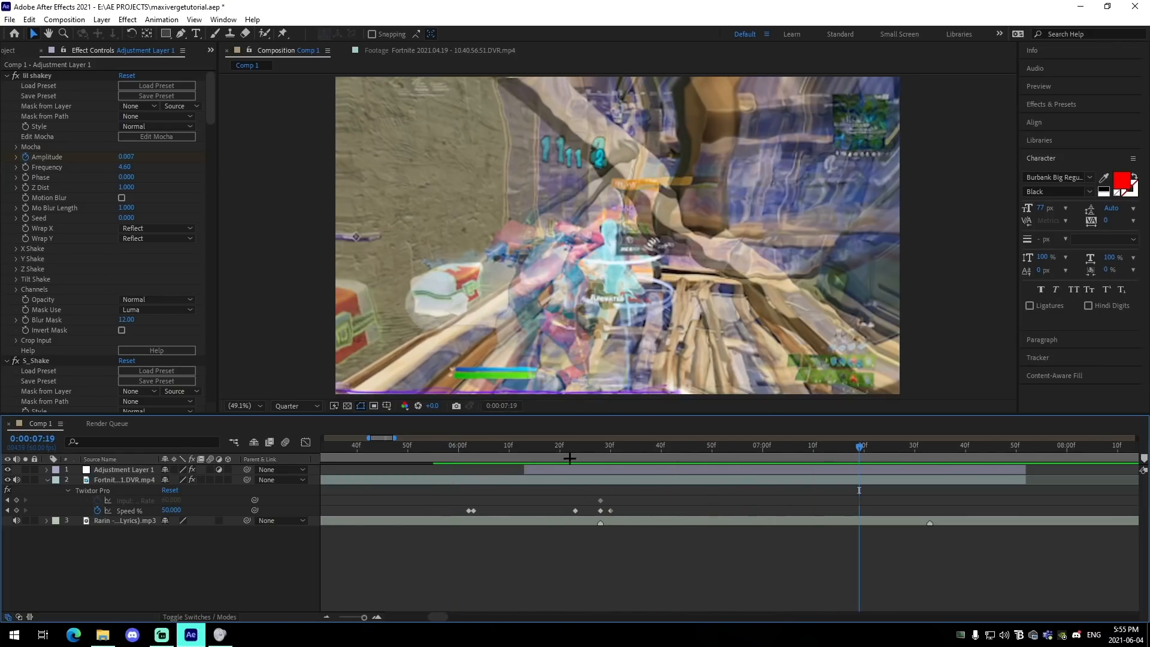
pyautogui.click(599, 479)
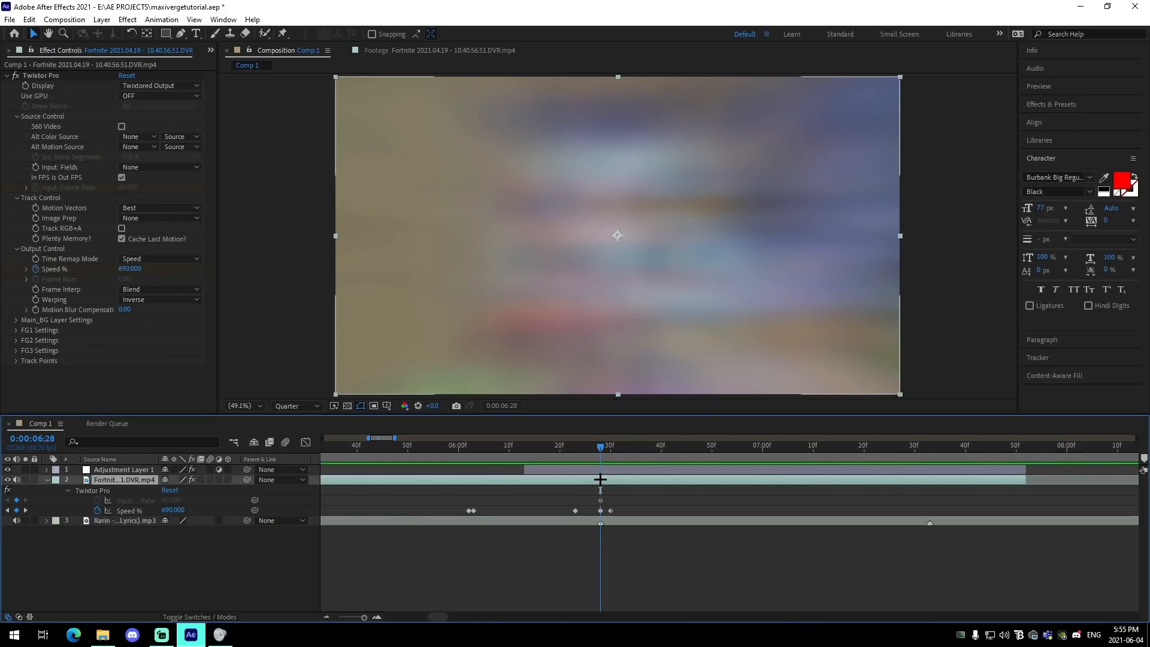
pyautogui.hotkey('ctrl', 'alt', 'y')
pyautogui.hotkey('ctrl', 'shift', 'd')
pyautogui.press('Delete')
pyautogui.click(402, 449)
pyautogui.click(421, 479)
pyautogui.hotkey('ctrl', 'shift', 'd')
pyautogui.click(385, 490)
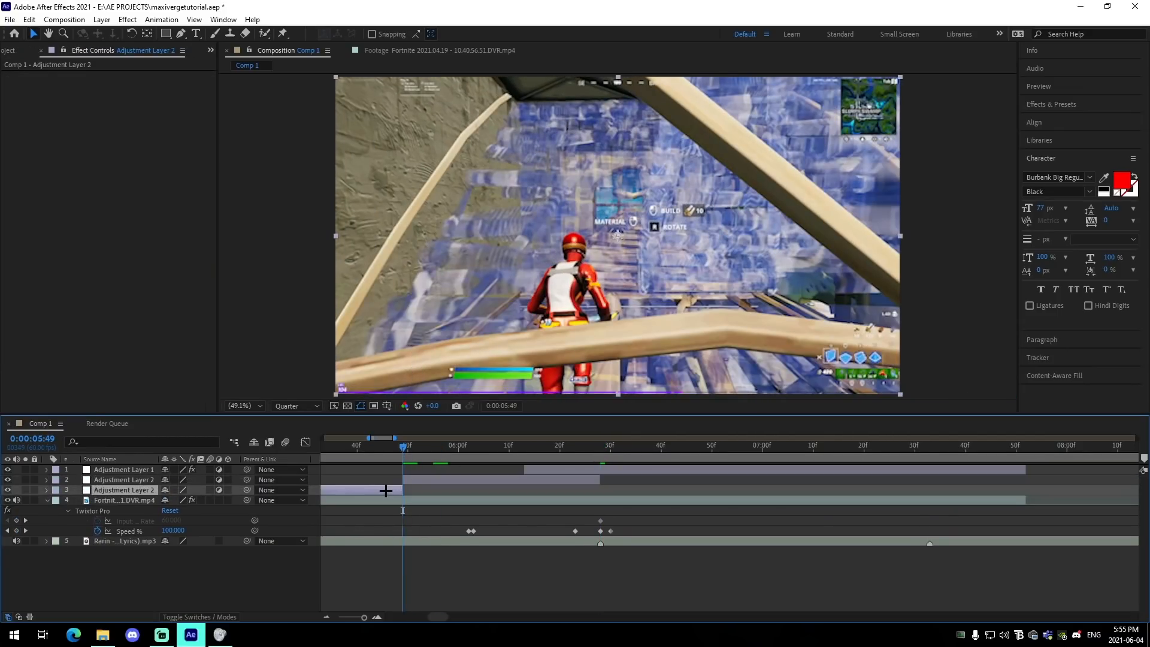
pyautogui.press('Delete')
# Apply the VergeBuildup.ffx preset to the second adjustment layer at 0:00:06:28
pyautogui.click(600, 449)
pyautogui.click(594, 478)
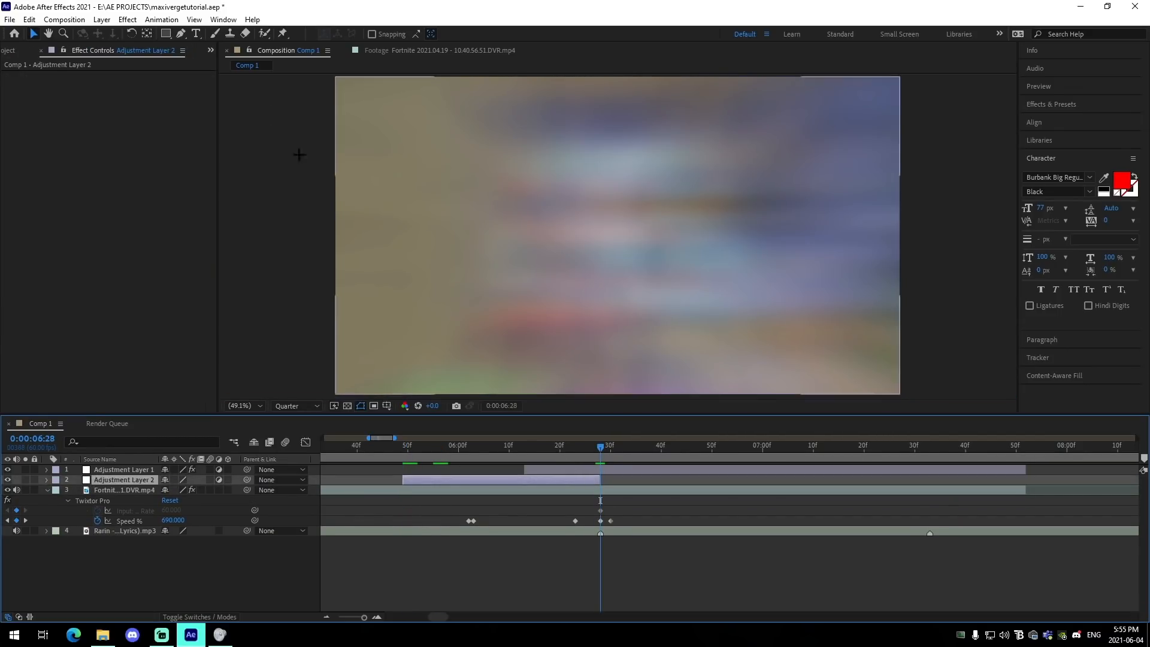
pyautogui.click(161, 19)
pyautogui.click(197, 46)
pyautogui.click(172, 113)
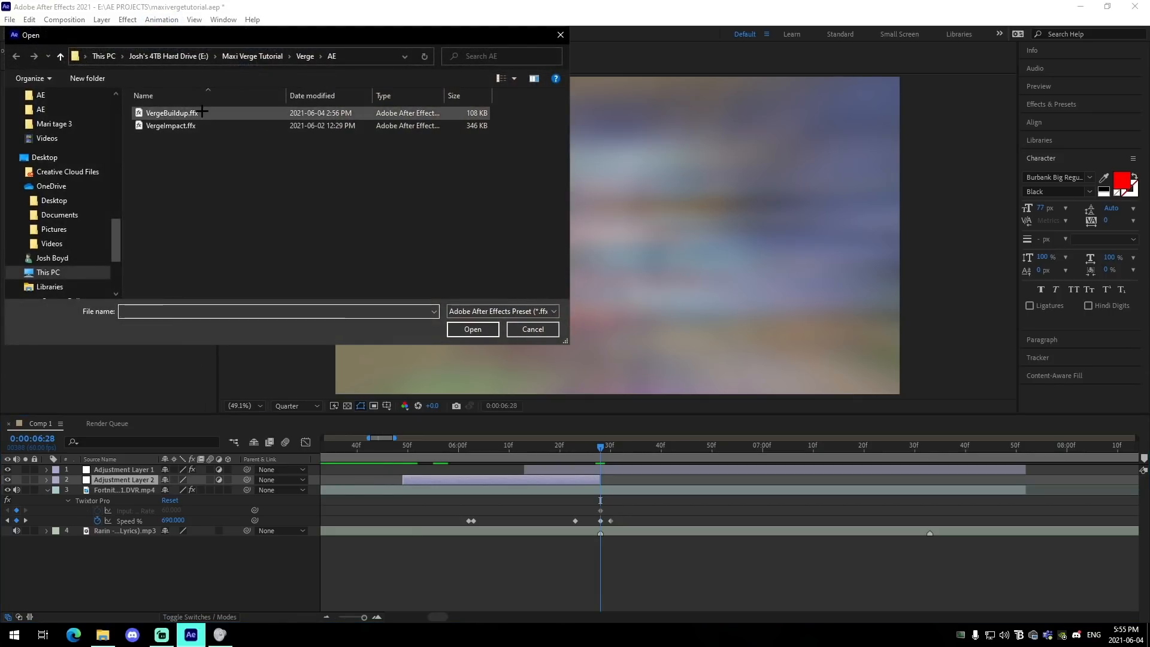
pyautogui.click(473, 329)
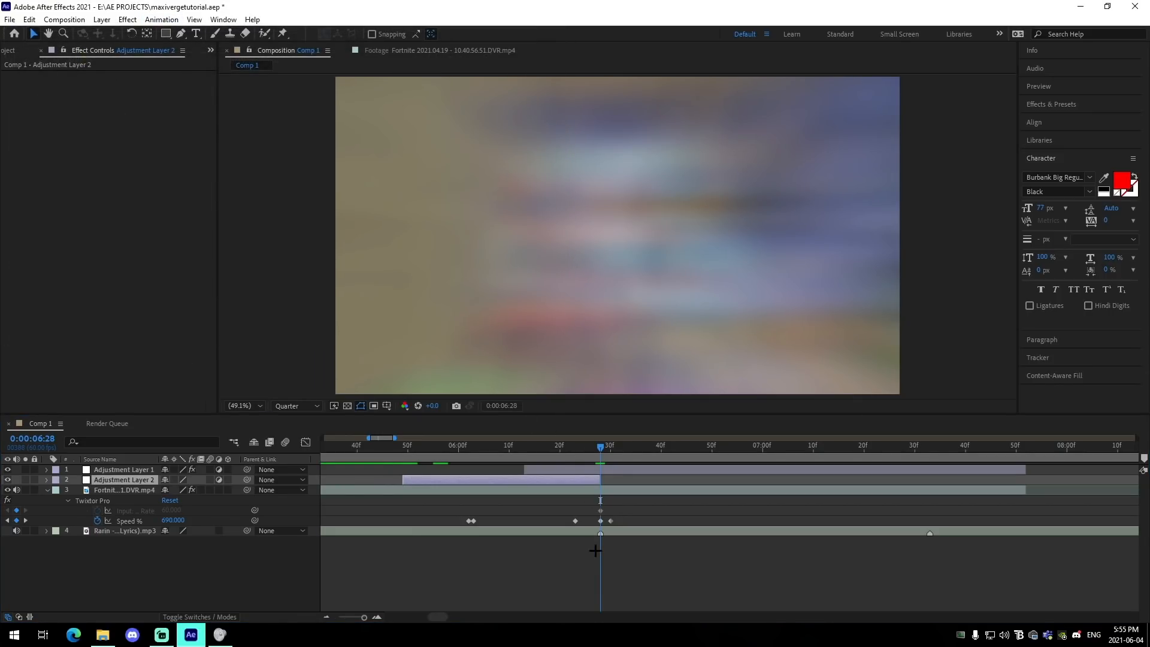
# Shift all the build-up keyframes earlier so the last ones land on 0:00:06:28, and extend the layer's start to 0:00:05:18
pyautogui.moveTo(578, 491); pyautogui.dragTo(1012, 592)
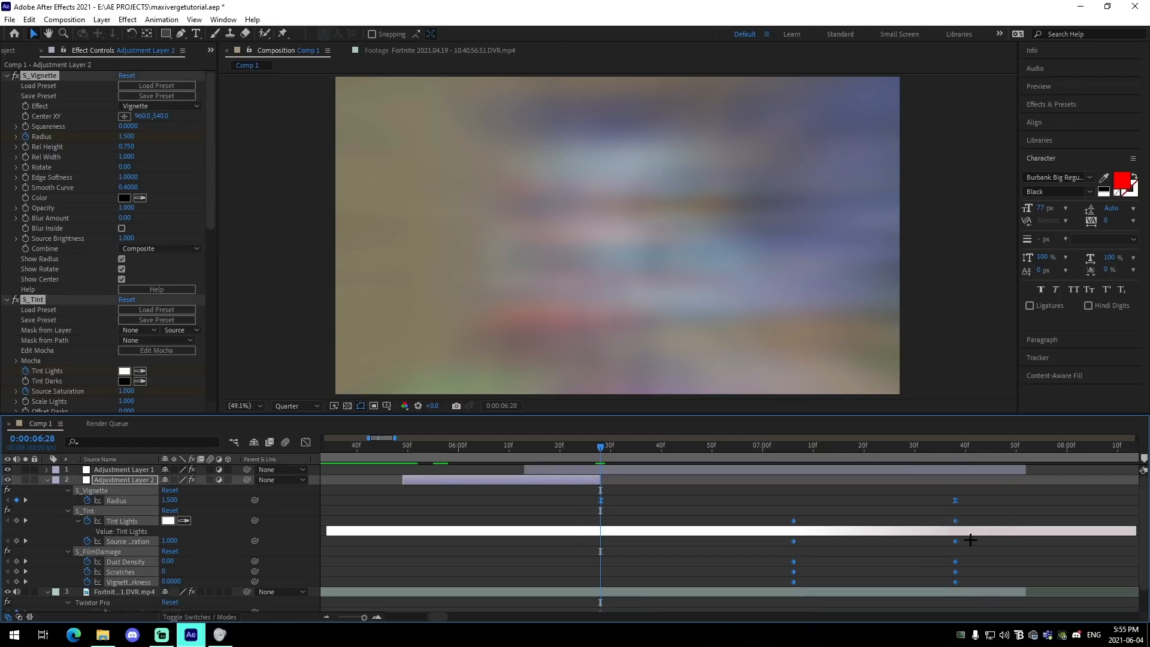
pyautogui.moveTo(953, 500); pyautogui.dragTo(611, 521)
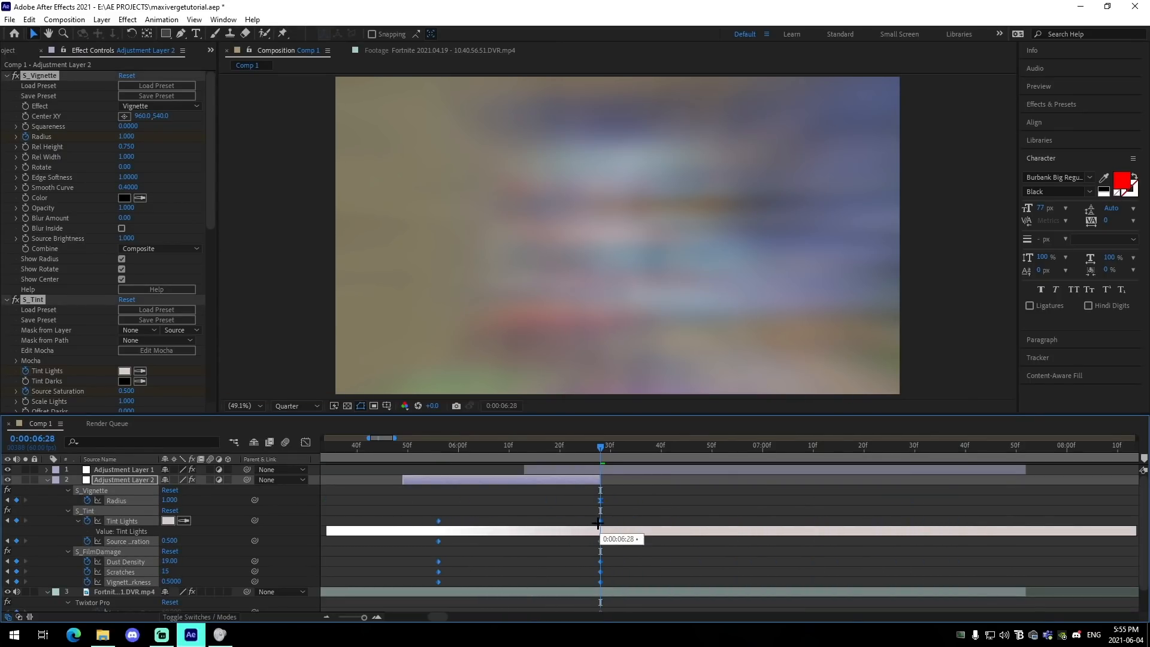
pyautogui.click(327, 617)
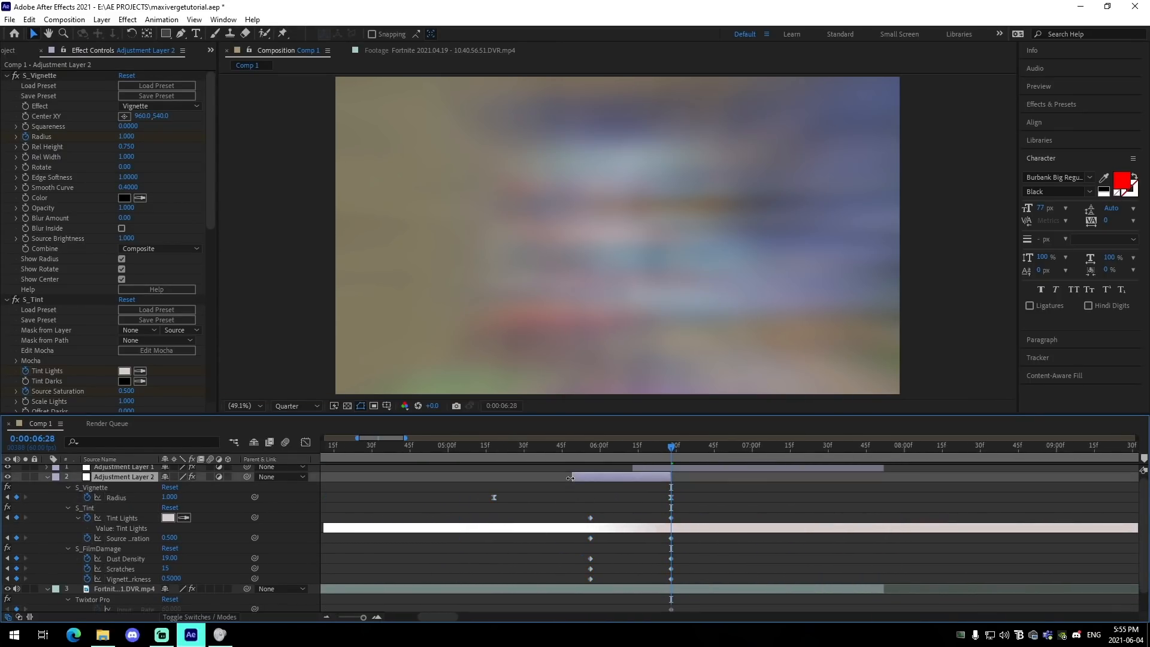
pyautogui.click(490, 460)
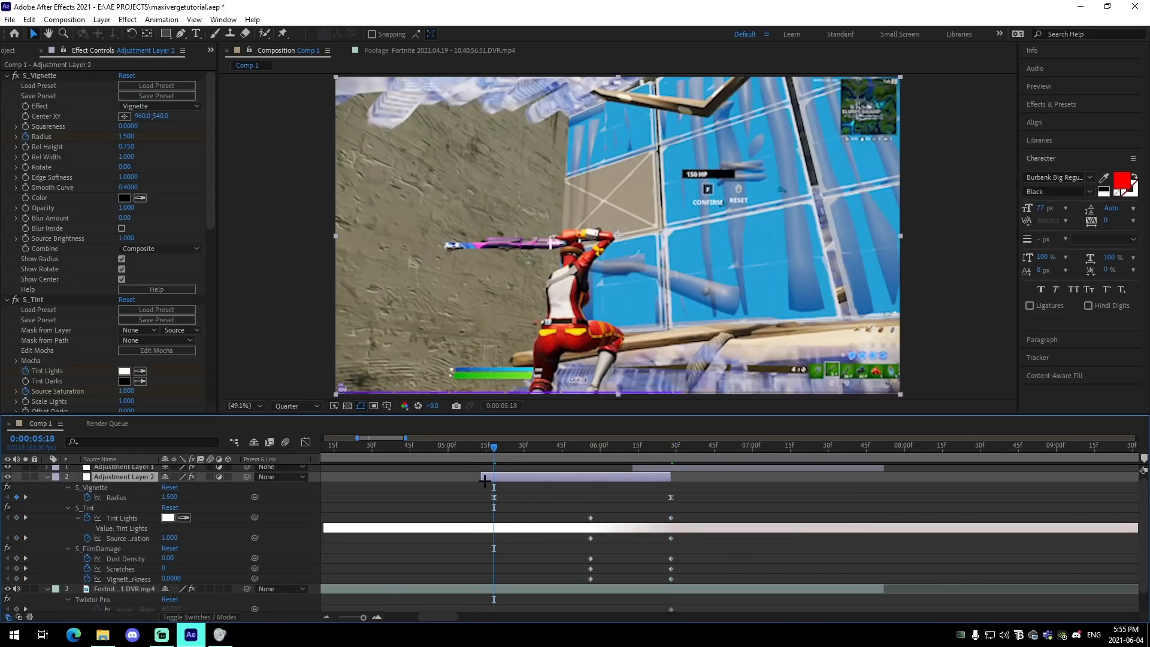
pyautogui.click(512, 492)
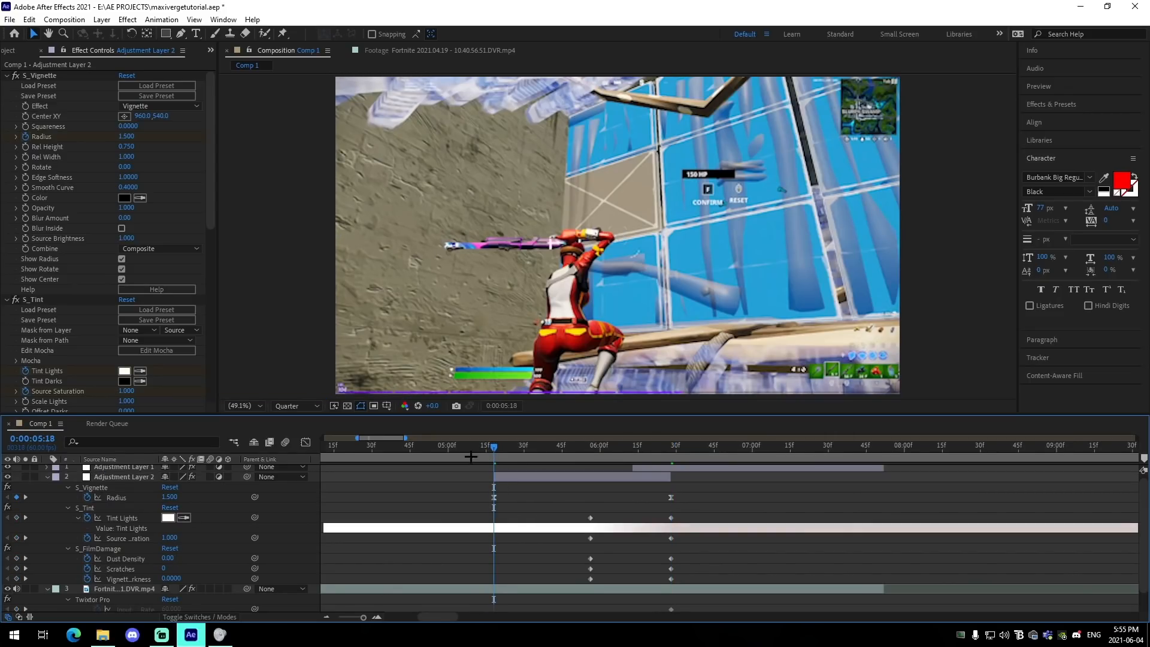
# Preview the build-up into the impact from 0:00:05:09, and collapse the properties of the build-up layer and the clip
pyautogui.click(471, 448)
pyautogui.press('space')
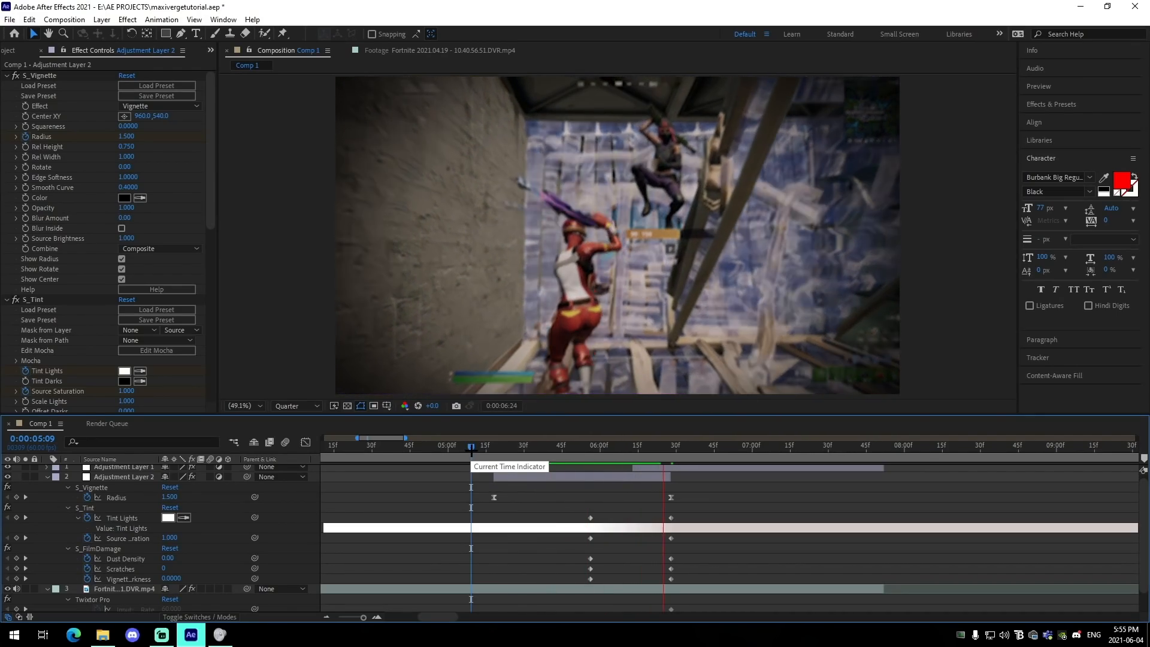
pyautogui.click(484, 449)
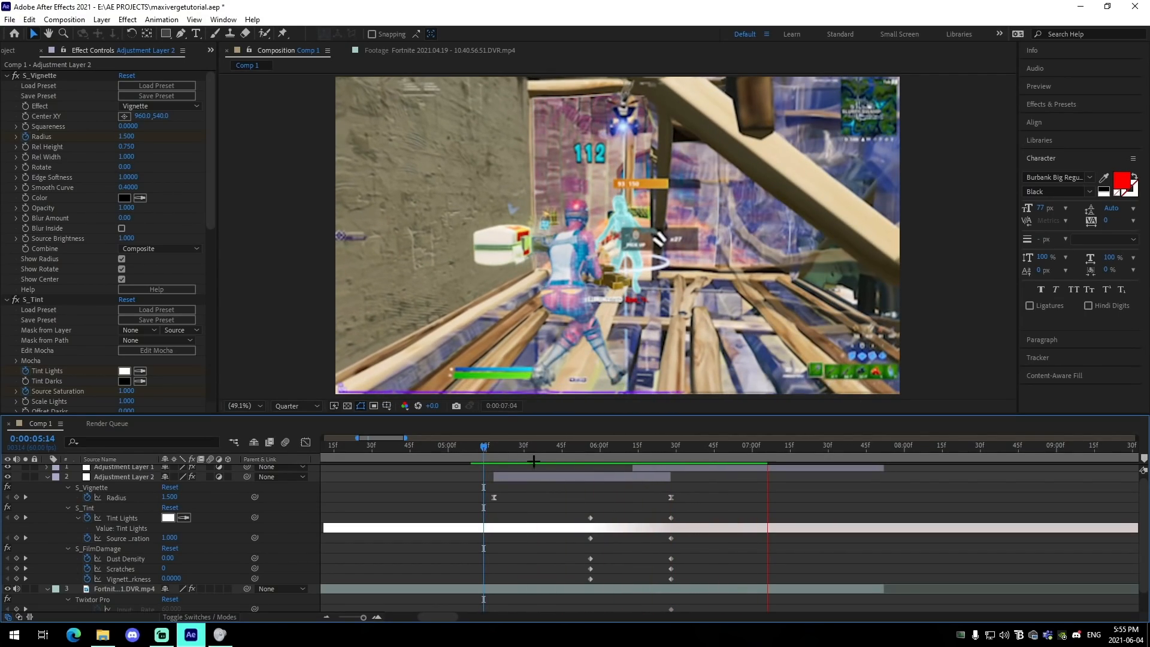
pyautogui.click(536, 455)
pyautogui.click(47, 477)
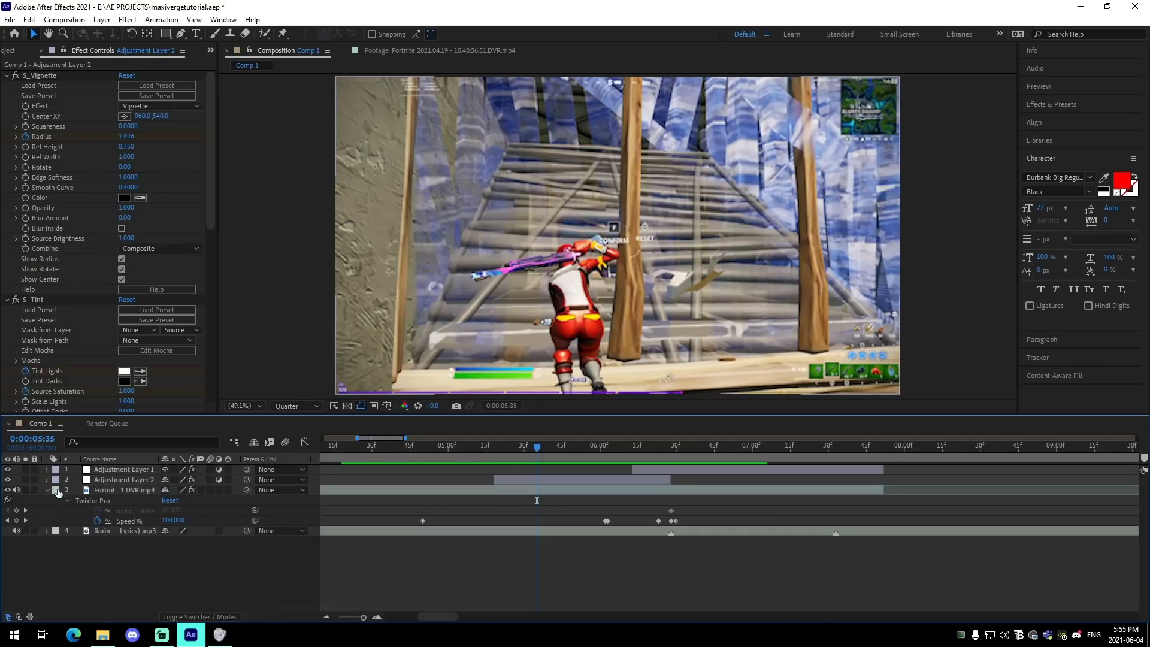
pyautogui.press('-')
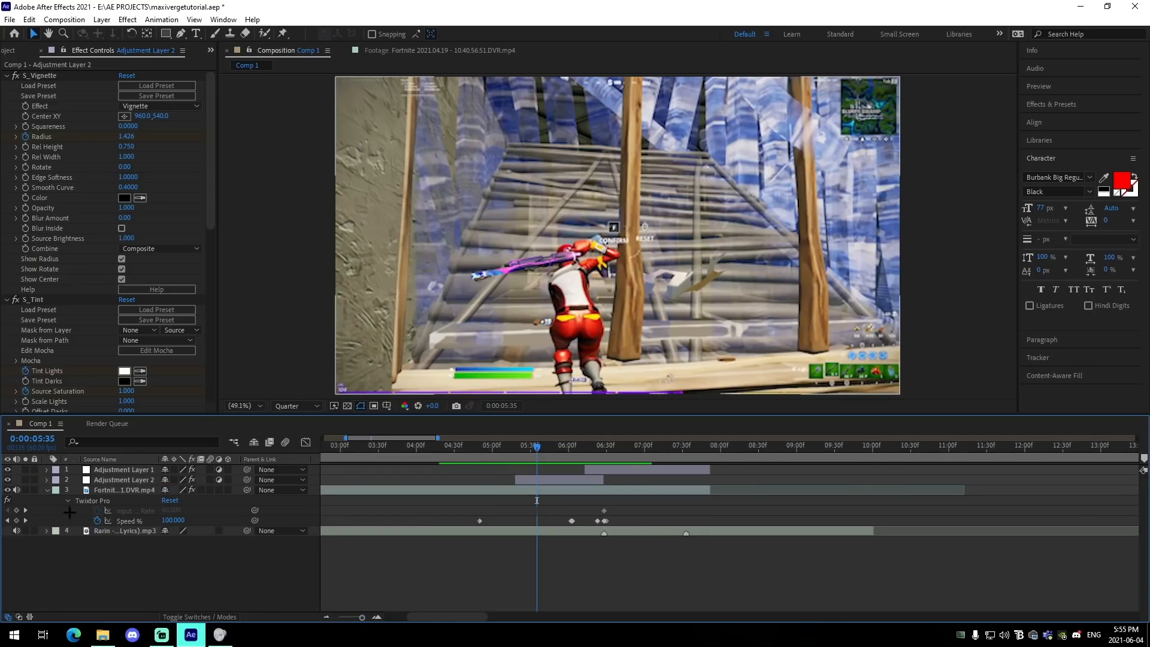
pyautogui.click(47, 490)
pyautogui.press('-')
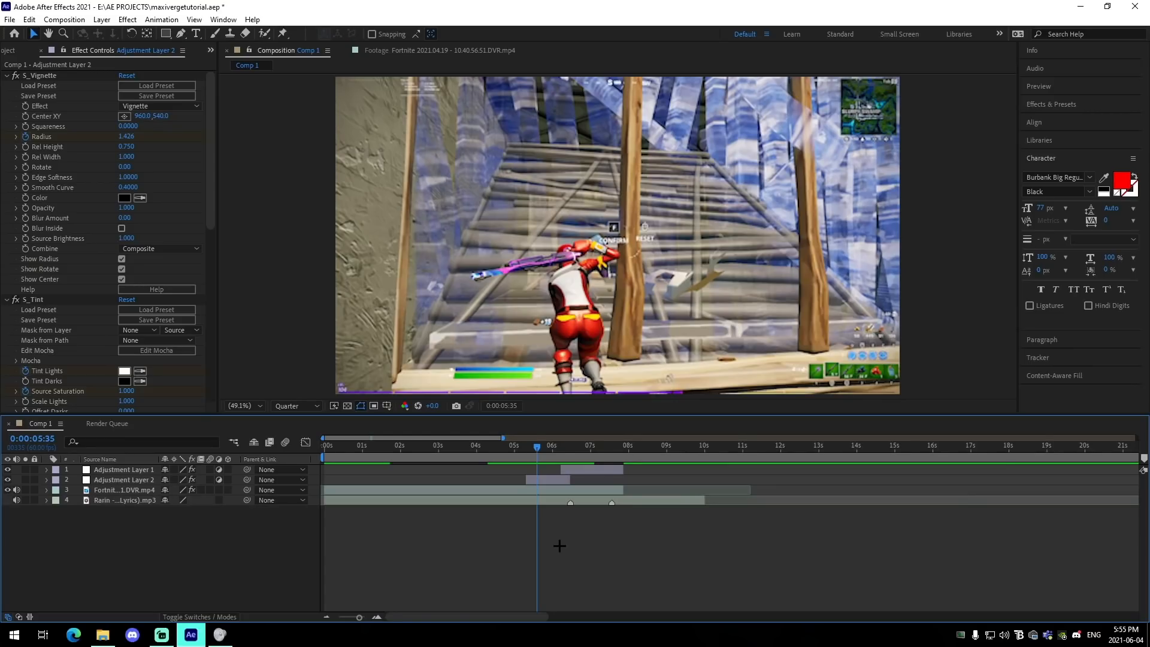
pyautogui.press('space')
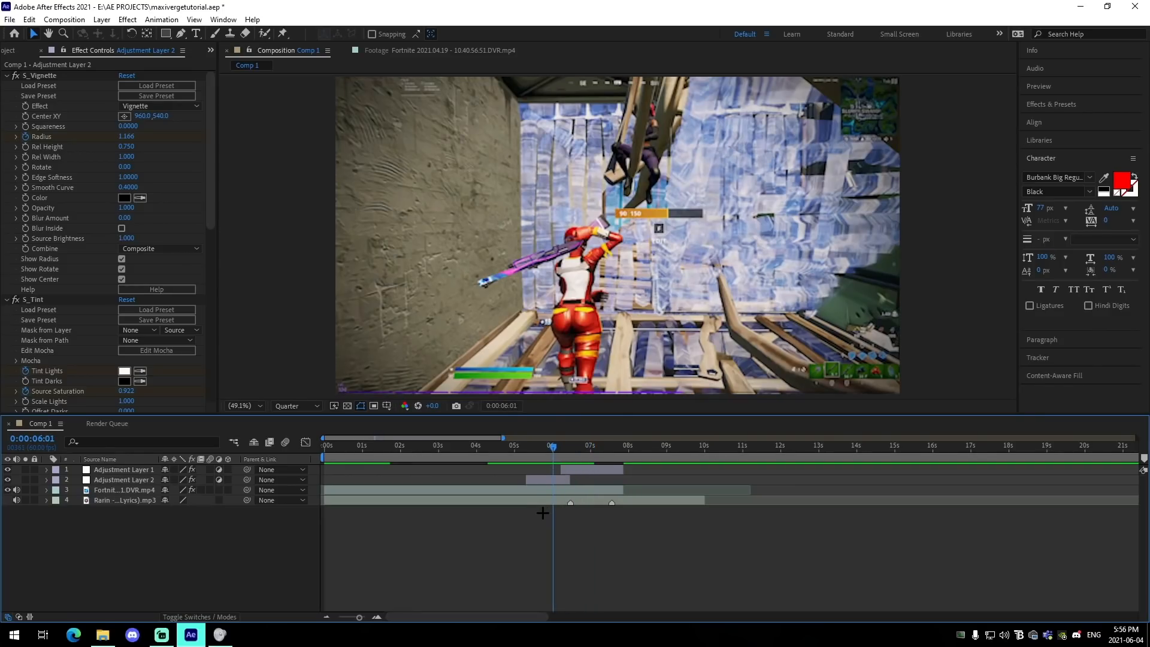
pyautogui.press('space')
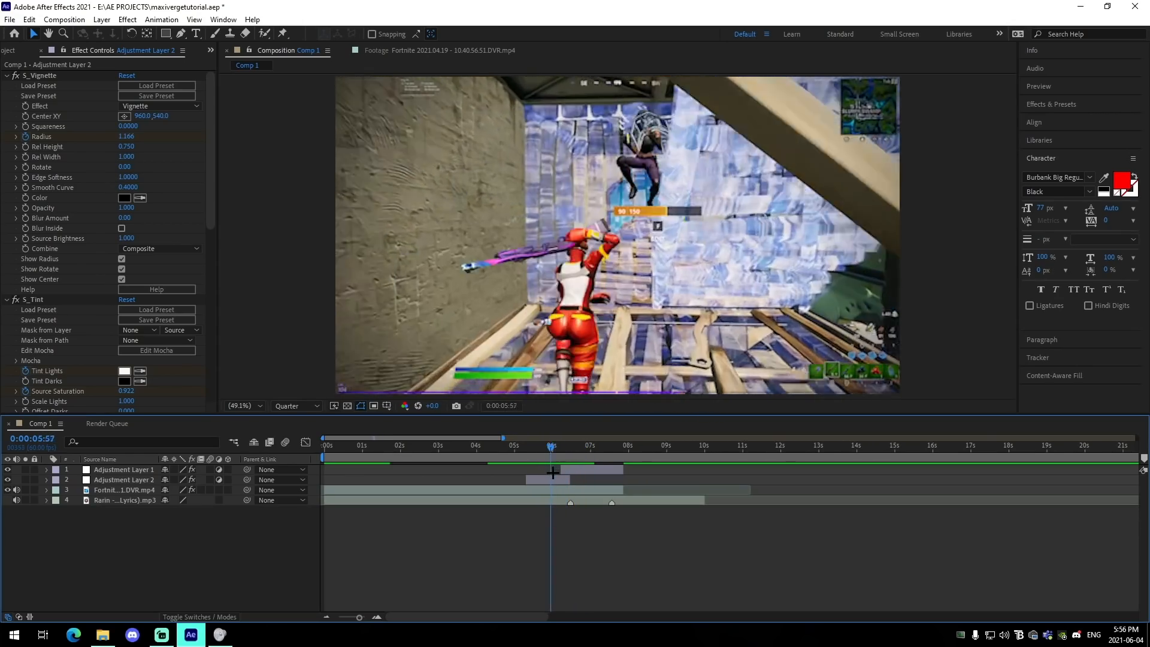
# Replace the two Verge adjustment layers with a new one above the clip, running from 0:00:06:28 to the clip's end
pyautogui.moveTo(586, 486); pyautogui.dragTo(560, 495)
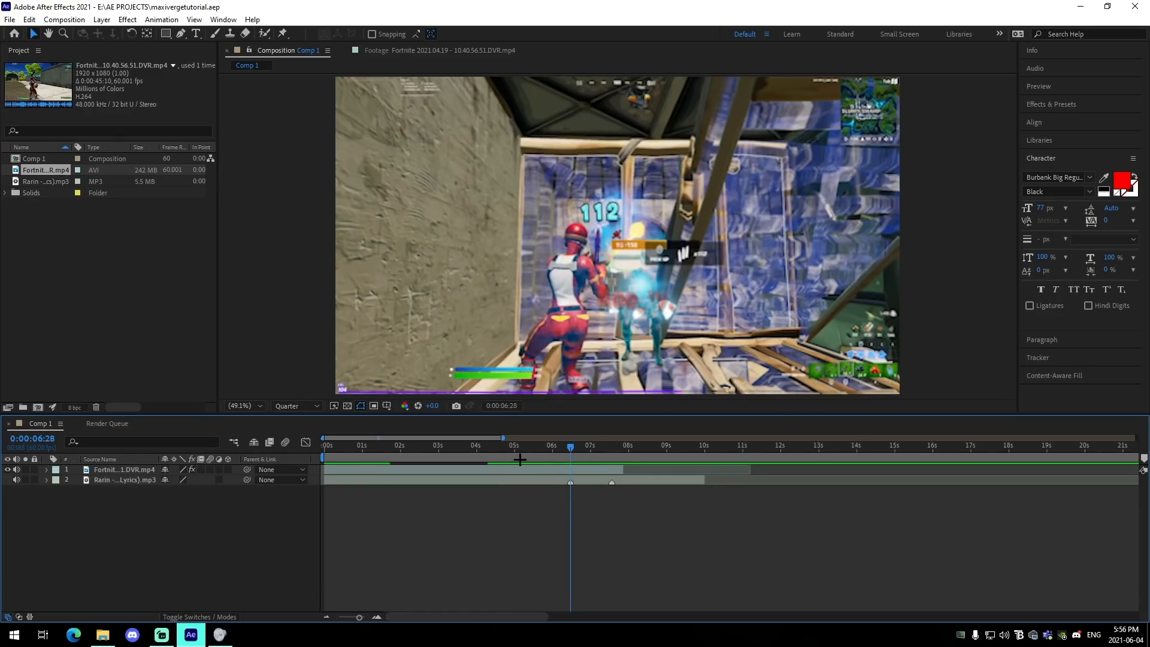
pyautogui.moveTo(529, 449); pyautogui.dragTo(570, 466)
pyautogui.click(575, 471)
pyautogui.hotkey('ctrl', 'alt', 'y')
pyautogui.hotkey('ctrl', 'shift', 'd')
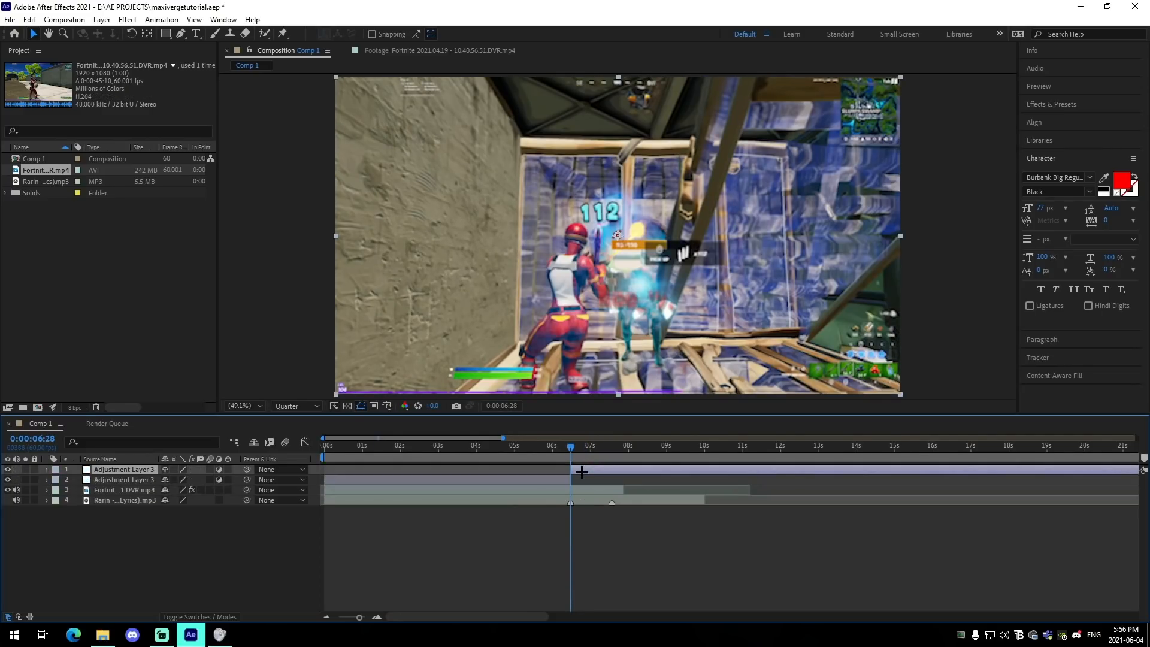
pyautogui.click(549, 479)
pyautogui.press('Delete')
pyautogui.click(635, 469)
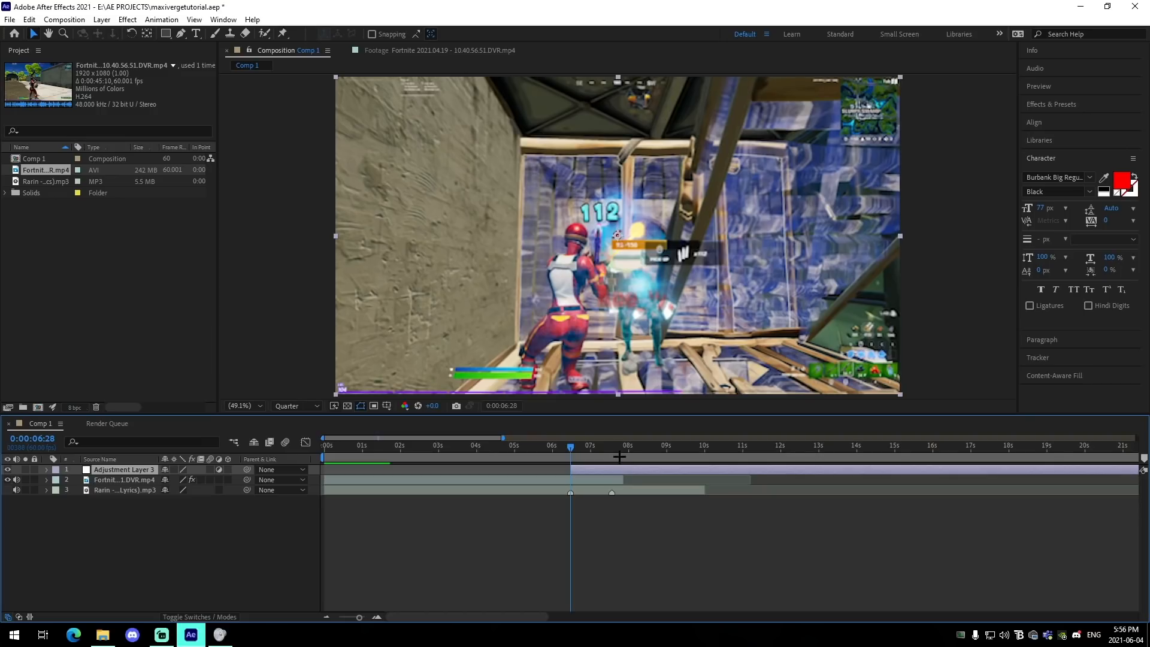
pyautogui.click(622, 456)
pyautogui.hotkey('ctrl', 'shift', 'd')
pyautogui.press('Delete')
# Apply the MaxiImpact.ffx preset from the Maxi Verge Tutorial's Maxi AE folder to the new adjustment layer at 0:00:06:28
pyautogui.click(572, 454)
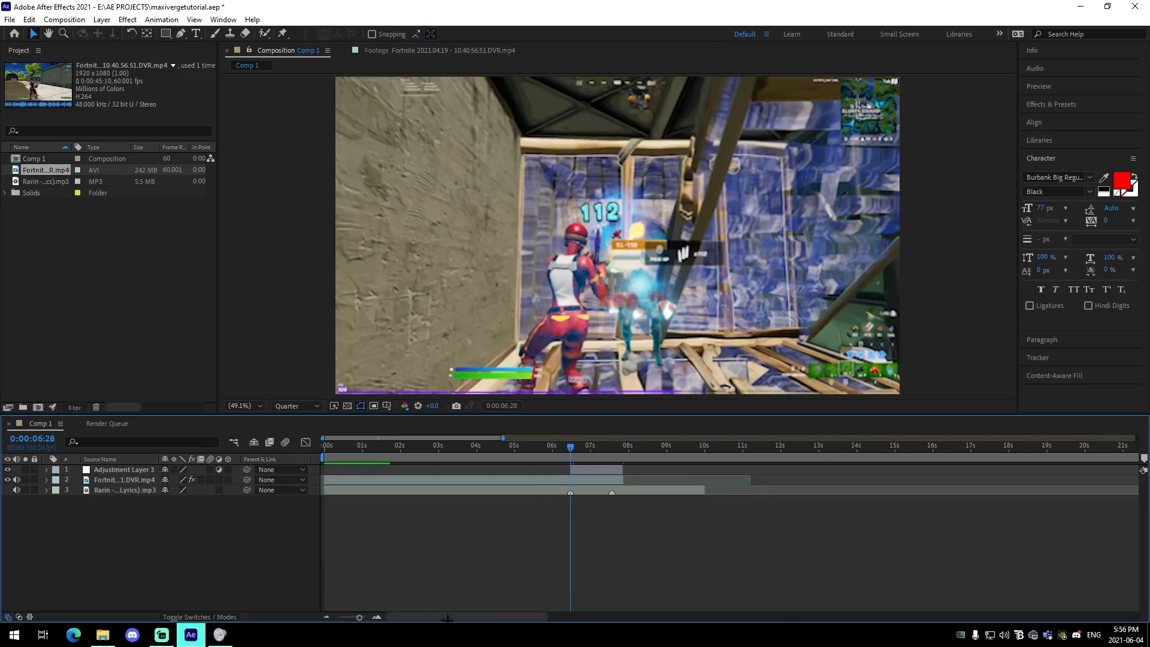
pyautogui.click(378, 617)
pyautogui.click(327, 617)
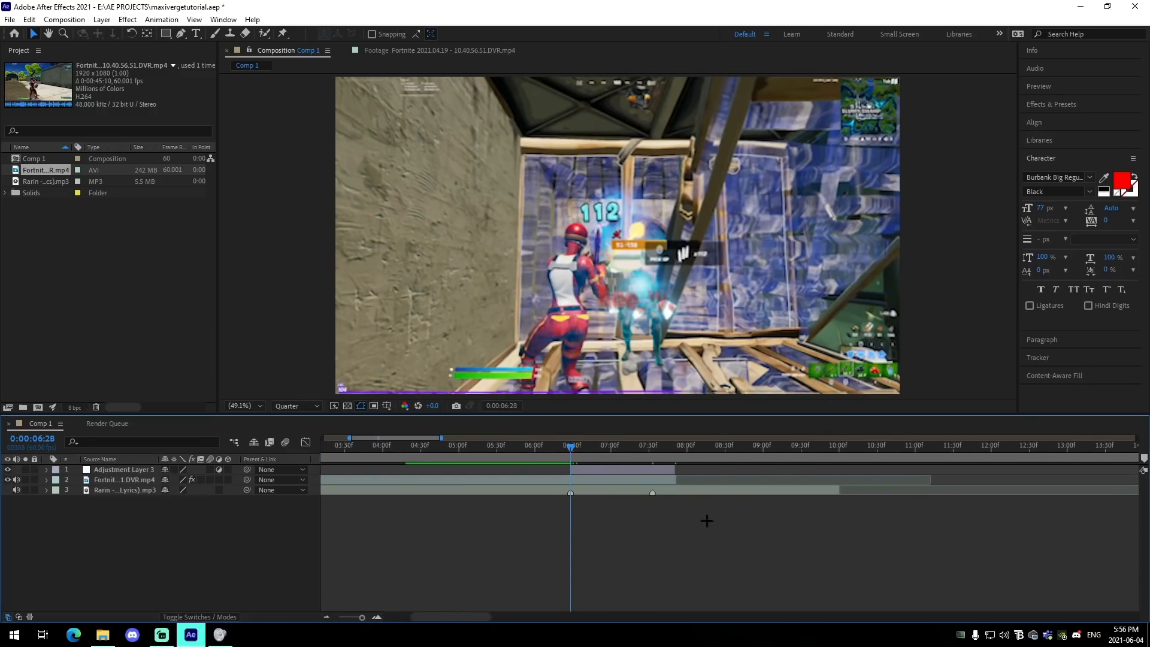
pyautogui.click(582, 466)
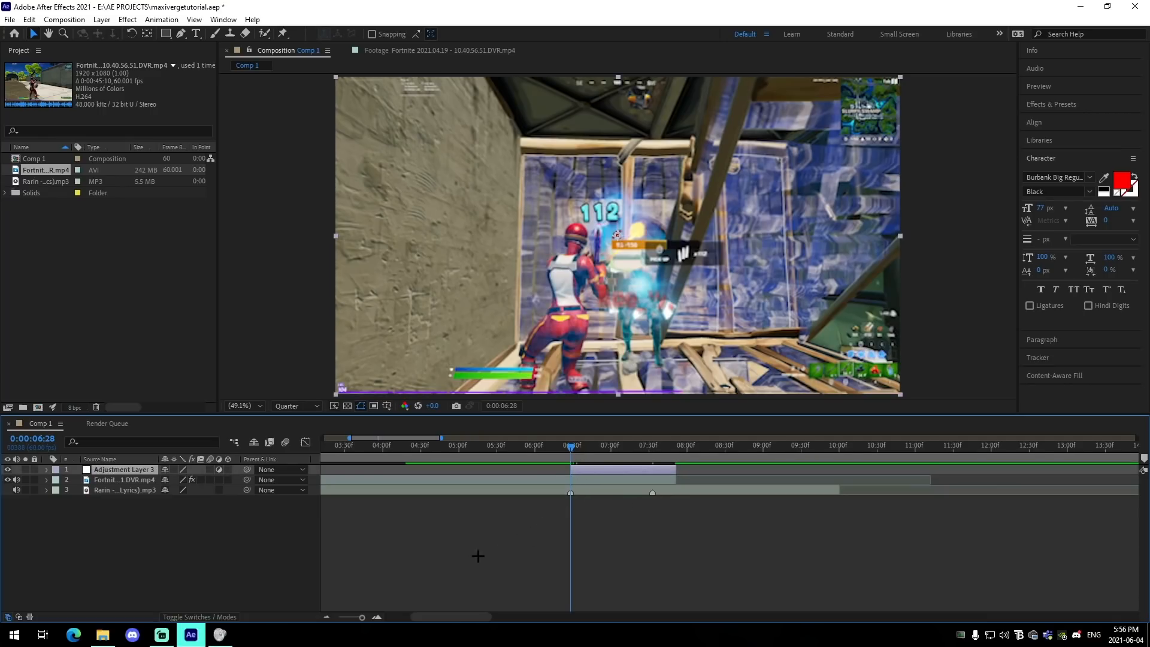
pyautogui.click(377, 617)
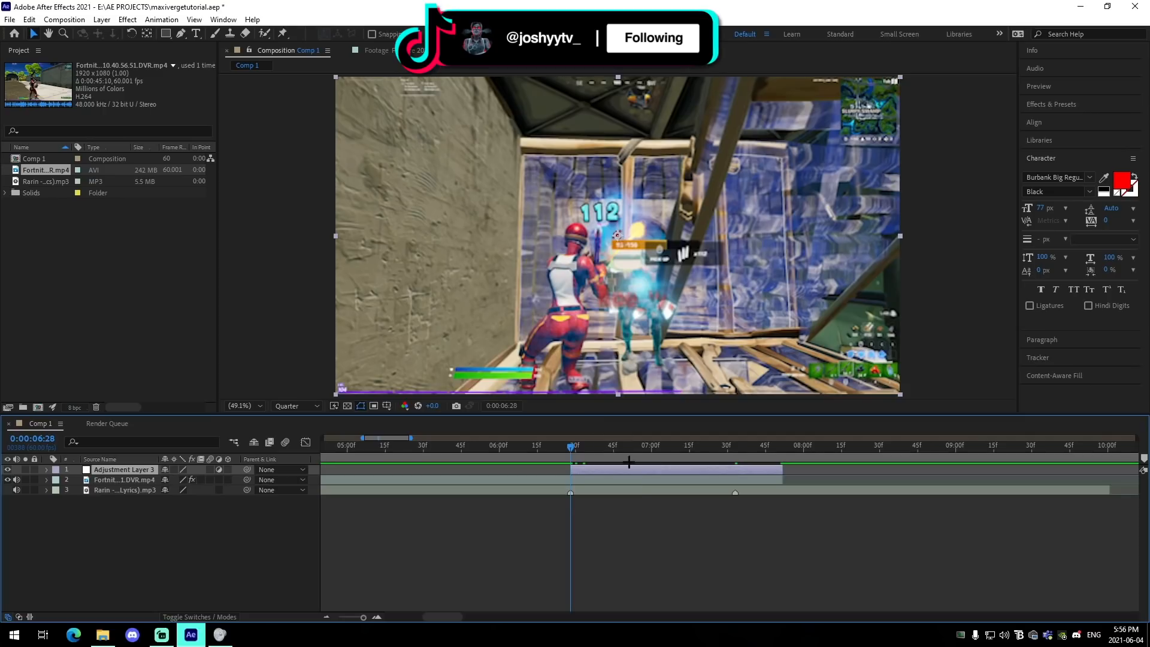
pyautogui.click(162, 20)
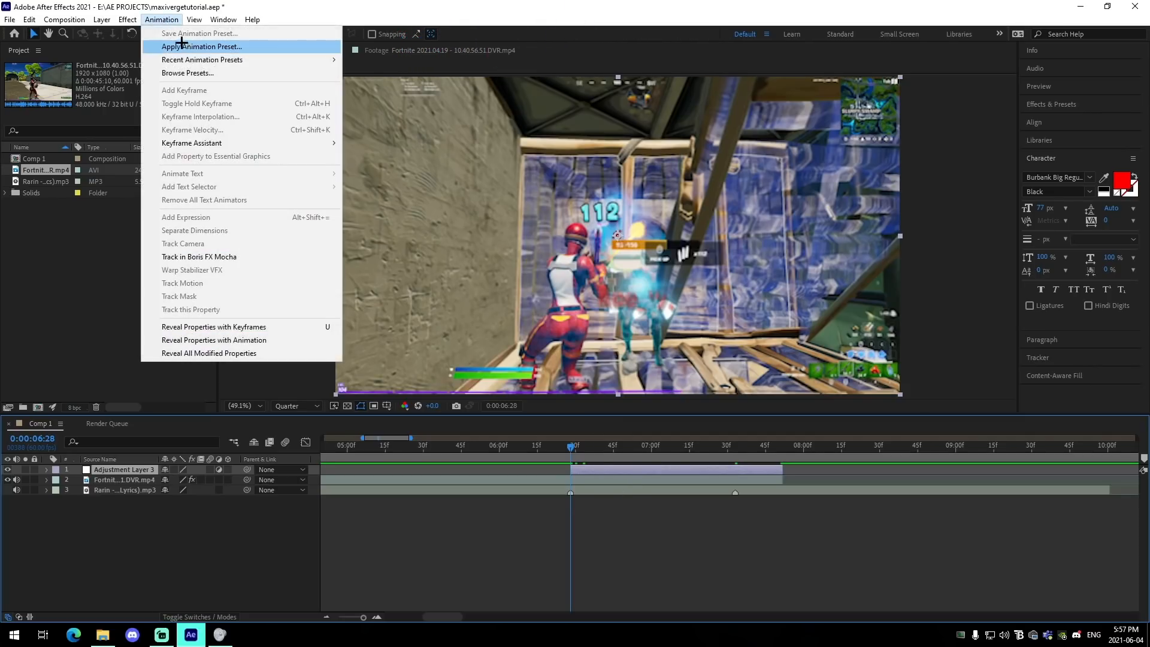
pyautogui.click(185, 45)
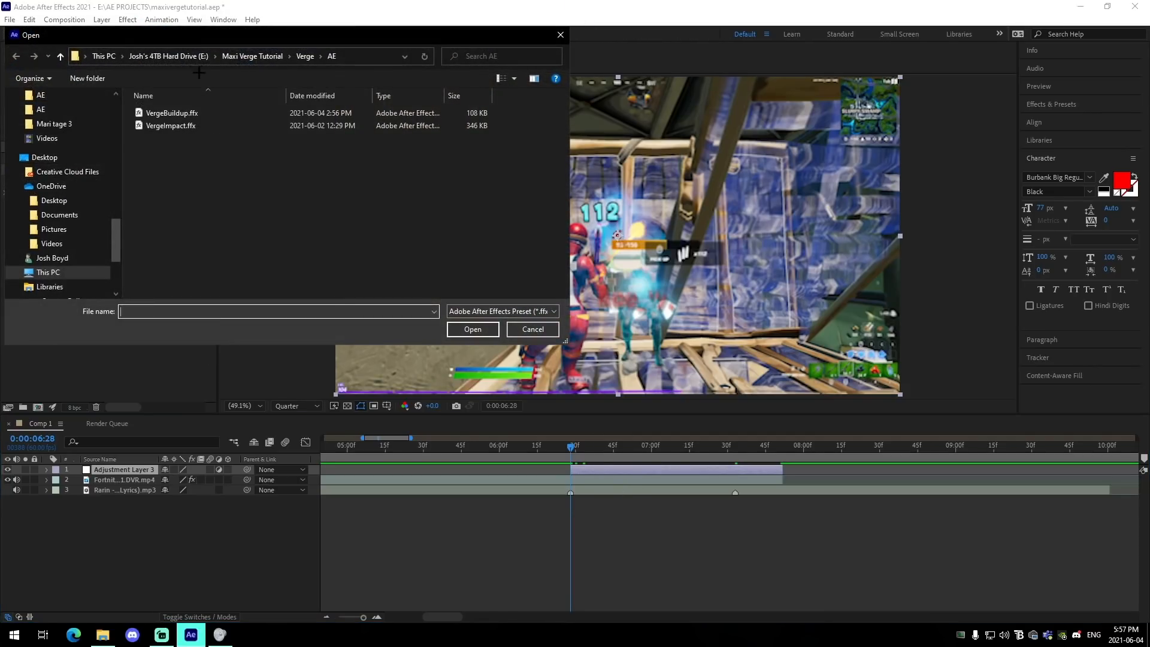
pyautogui.click(305, 56)
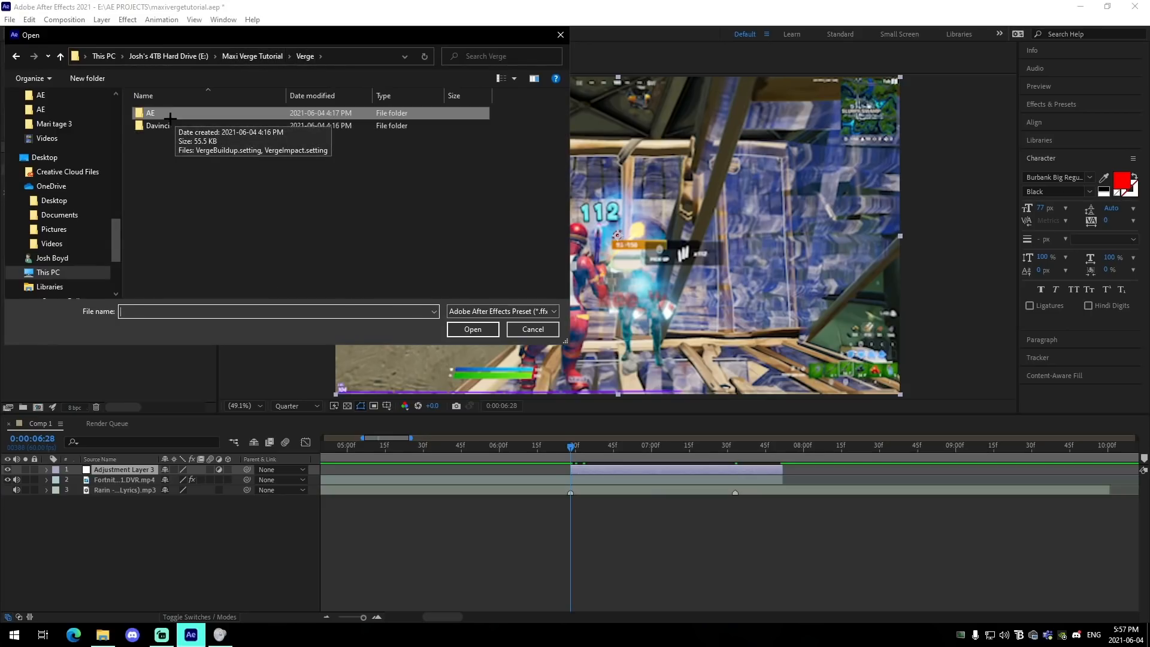
pyautogui.click(252, 56)
pyautogui.doubleClick(155, 114)
pyautogui.doubleClick(154, 113)
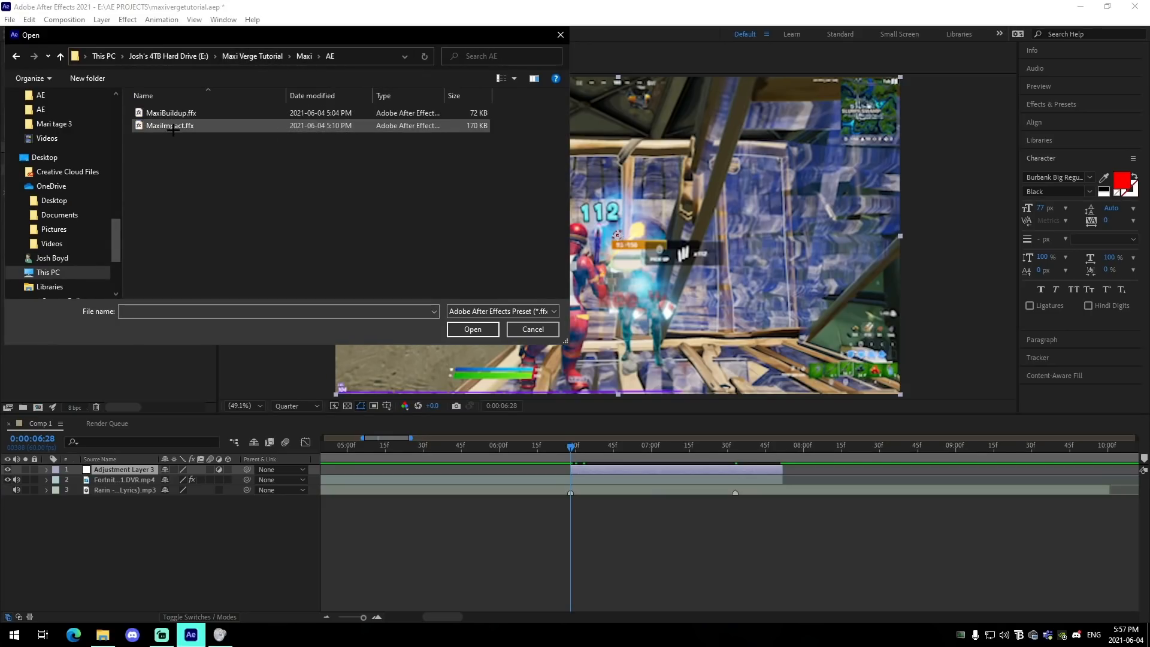
pyautogui.click(173, 127)
pyautogui.click(458, 330)
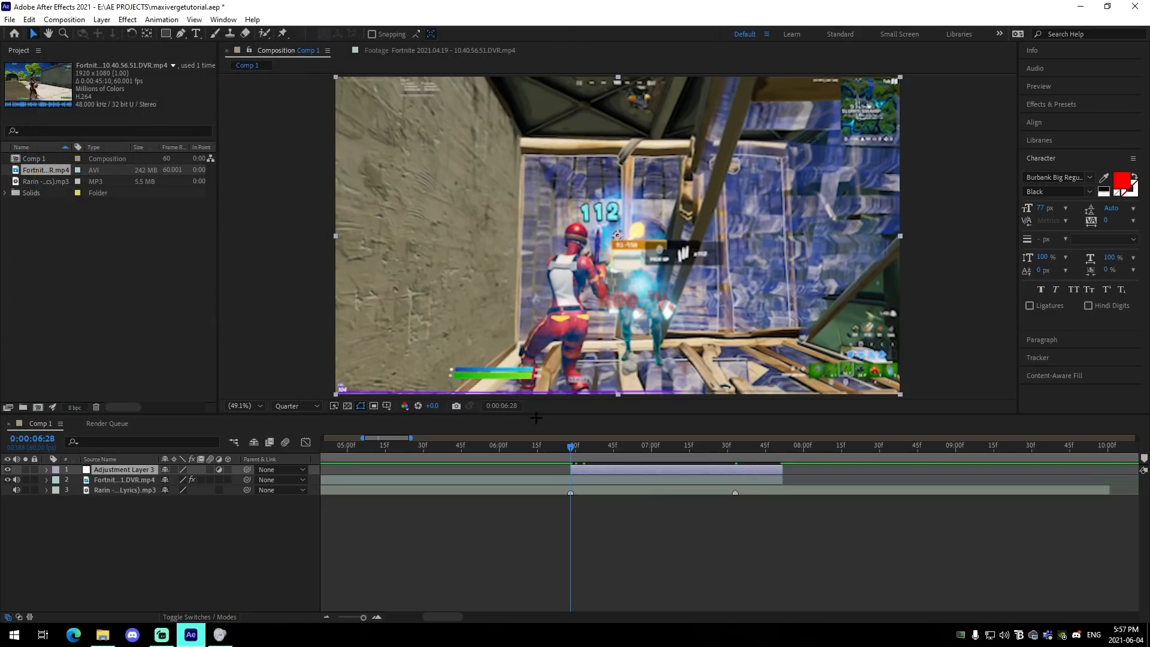
pyautogui.moveTo(553, 487); pyautogui.dragTo(806, 598)
pyautogui.click(377, 617)
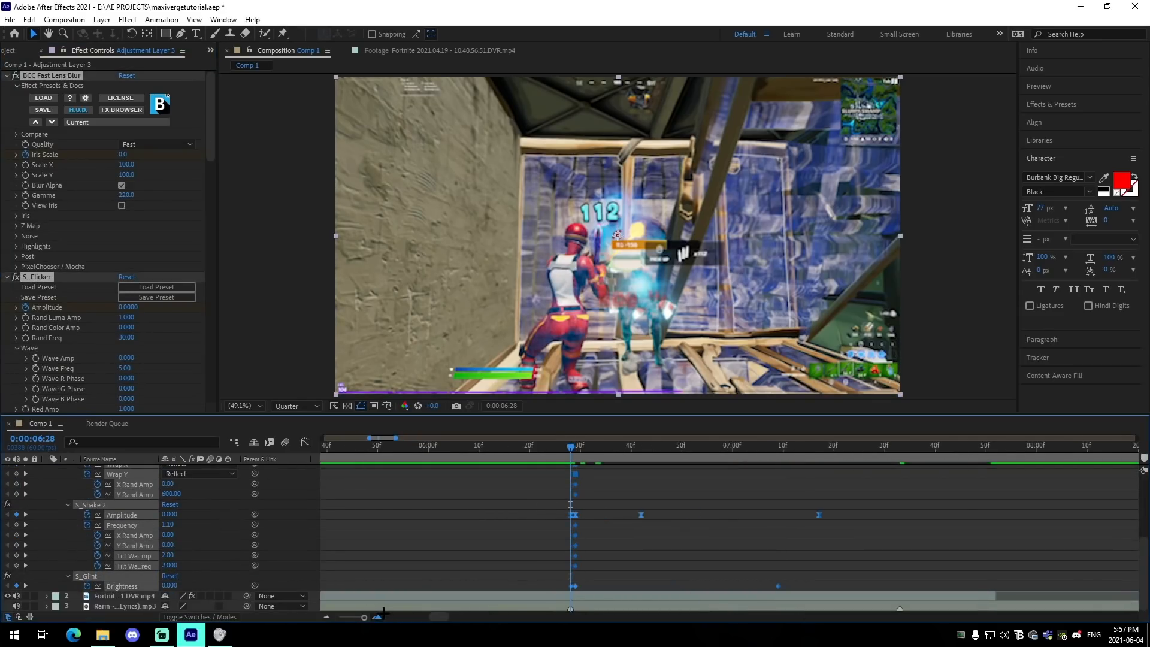
pyautogui.click(377, 616)
pyautogui.click(377, 617)
pyautogui.click(575, 516)
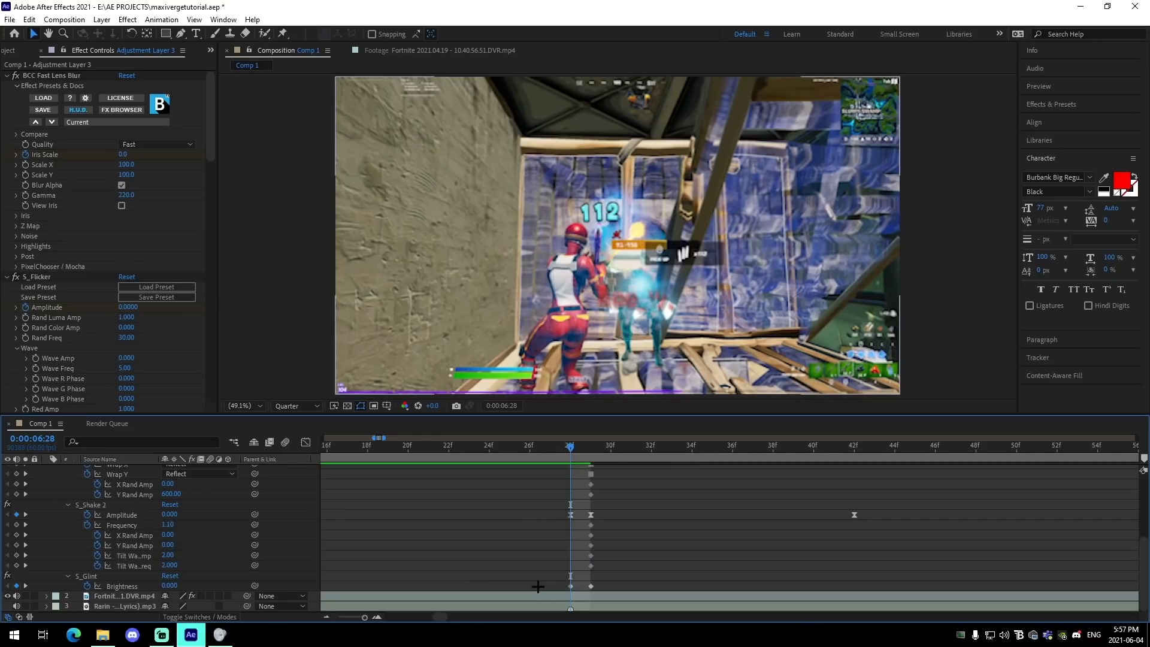
pyautogui.moveTo(534, 592); pyautogui.dragTo(988, 413)
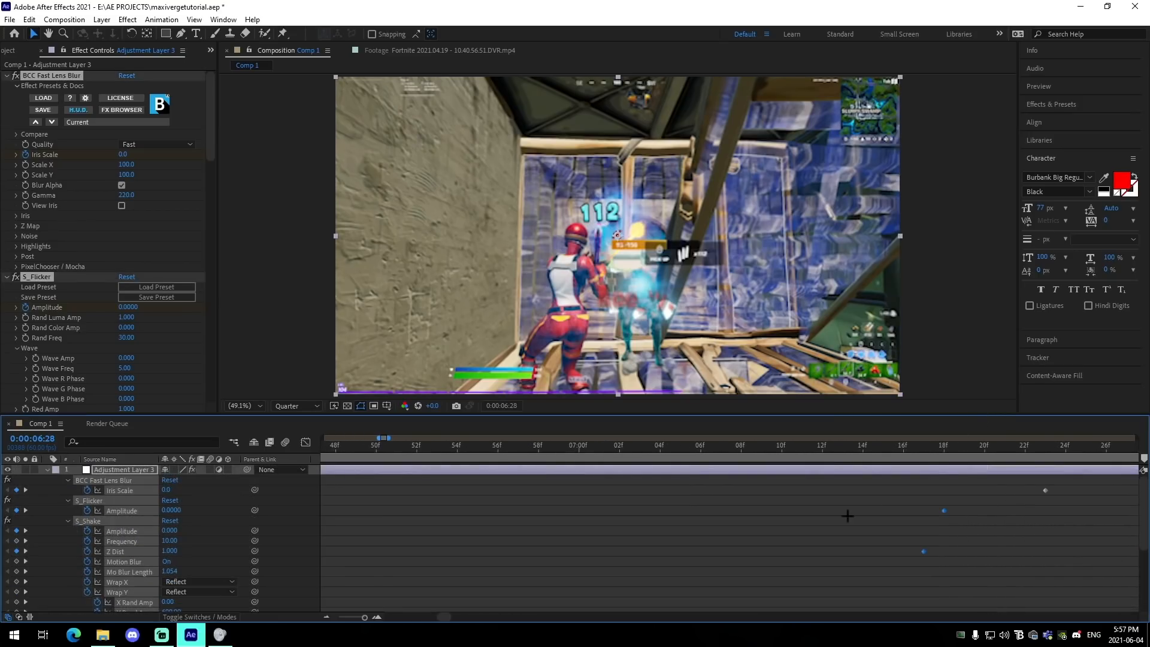
pyautogui.click(324, 617)
pyautogui.click(324, 617)
pyautogui.click(324, 616)
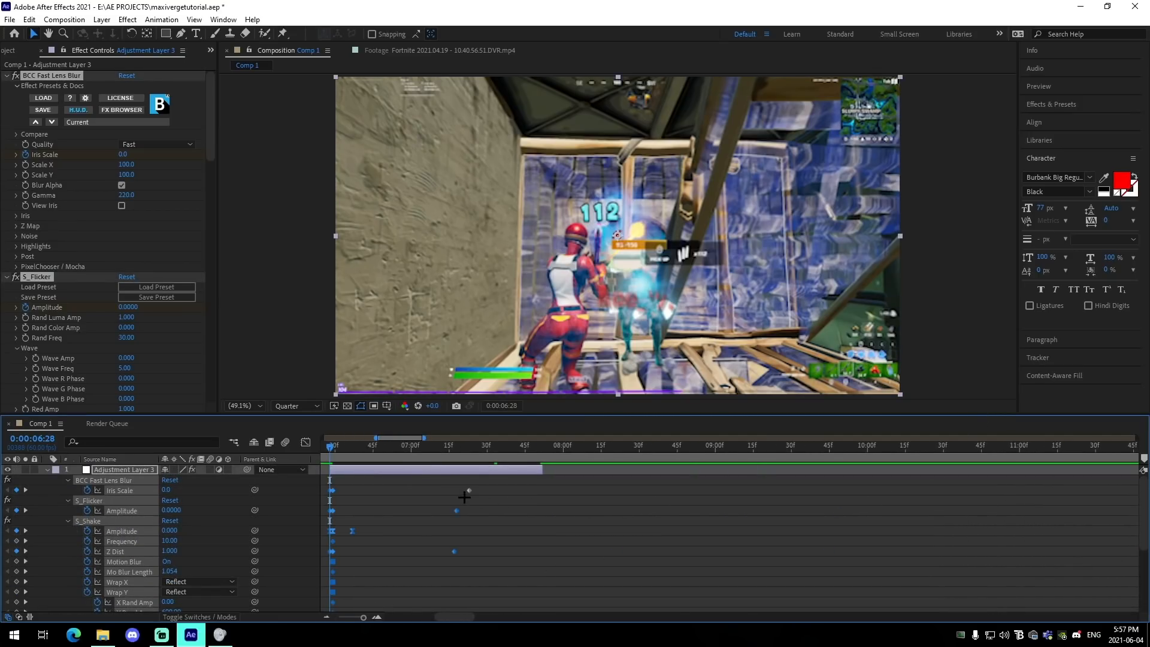
pyautogui.click(469, 490)
pyautogui.moveTo(373, 540); pyautogui.dragTo(470, 529)
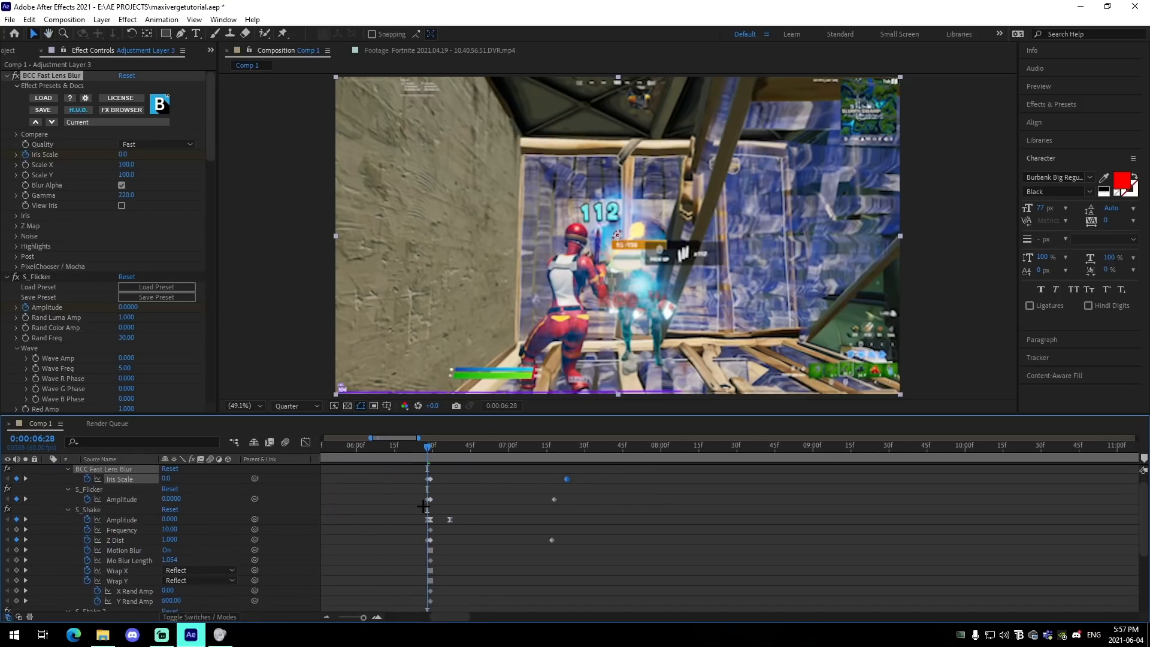
pyautogui.click(398, 498)
pyautogui.hotkey('ctrl', 'z')
pyautogui.scroll(1, 409, 510)
# Shift all the impact preset's keyframes one frame earlier so the peak lands on 0:00:06:28, and extend the layer's start to 0:00:06:24
pyautogui.moveTo(406, 484); pyautogui.dragTo(629, 585)
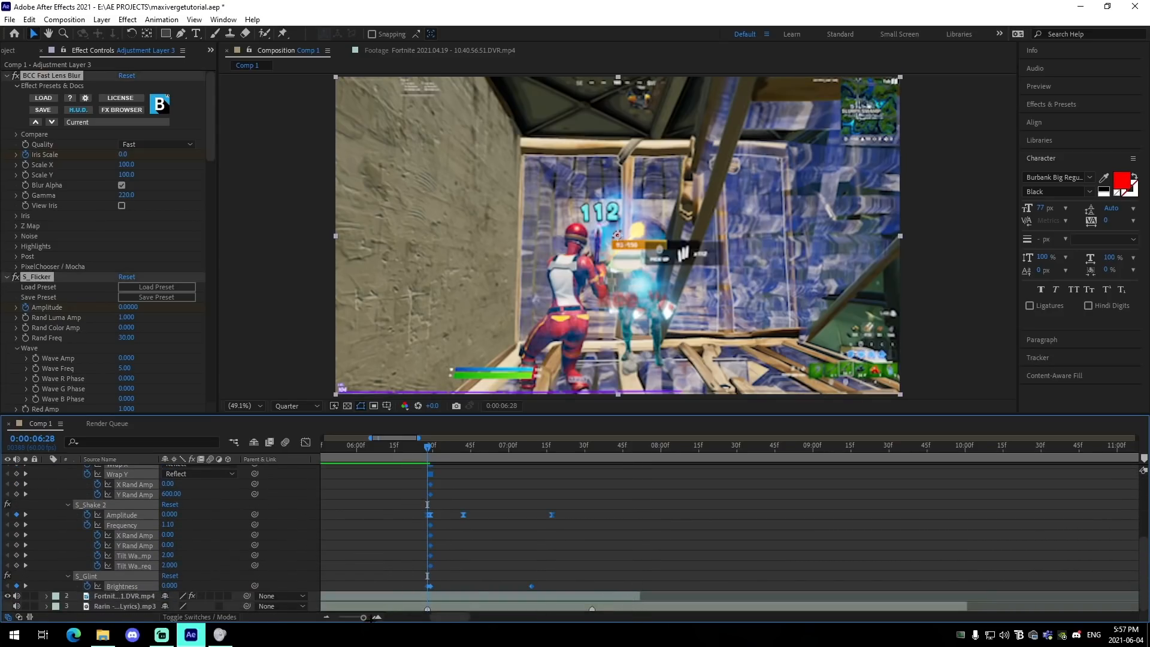
pyautogui.click(376, 617)
pyautogui.click(375, 618)
pyautogui.click(376, 617)
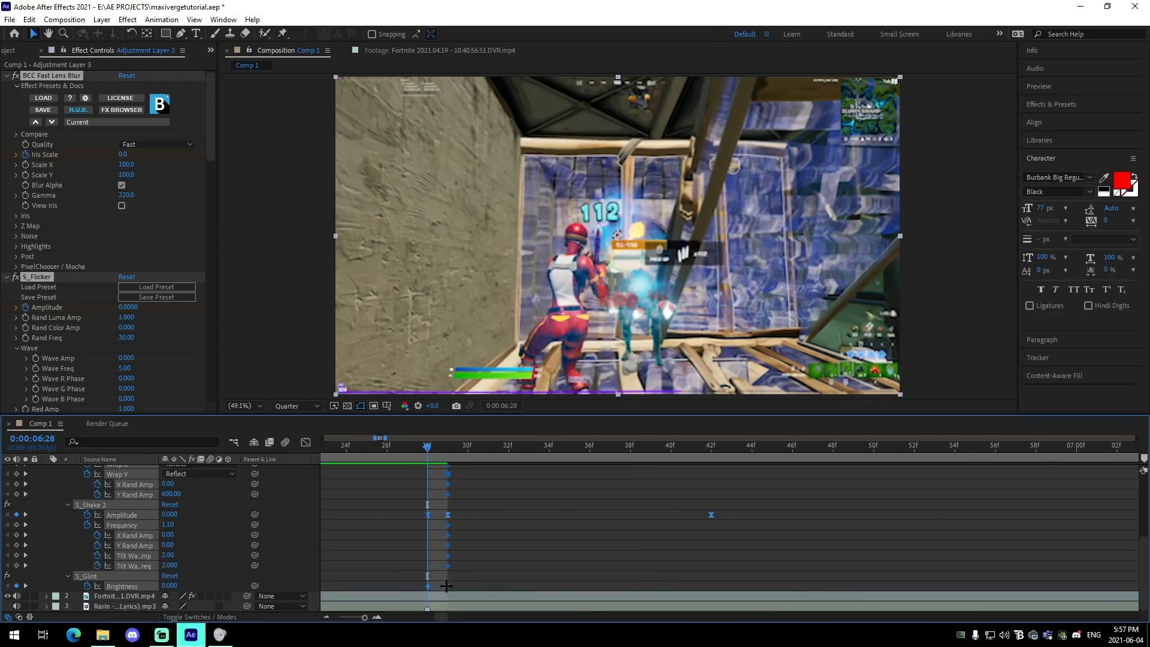
pyautogui.moveTo(447, 586); pyautogui.dragTo(431, 590)
pyautogui.click(327, 617)
pyautogui.click(326, 616)
pyautogui.click(327, 616)
pyautogui.scroll(4, 487, 565)
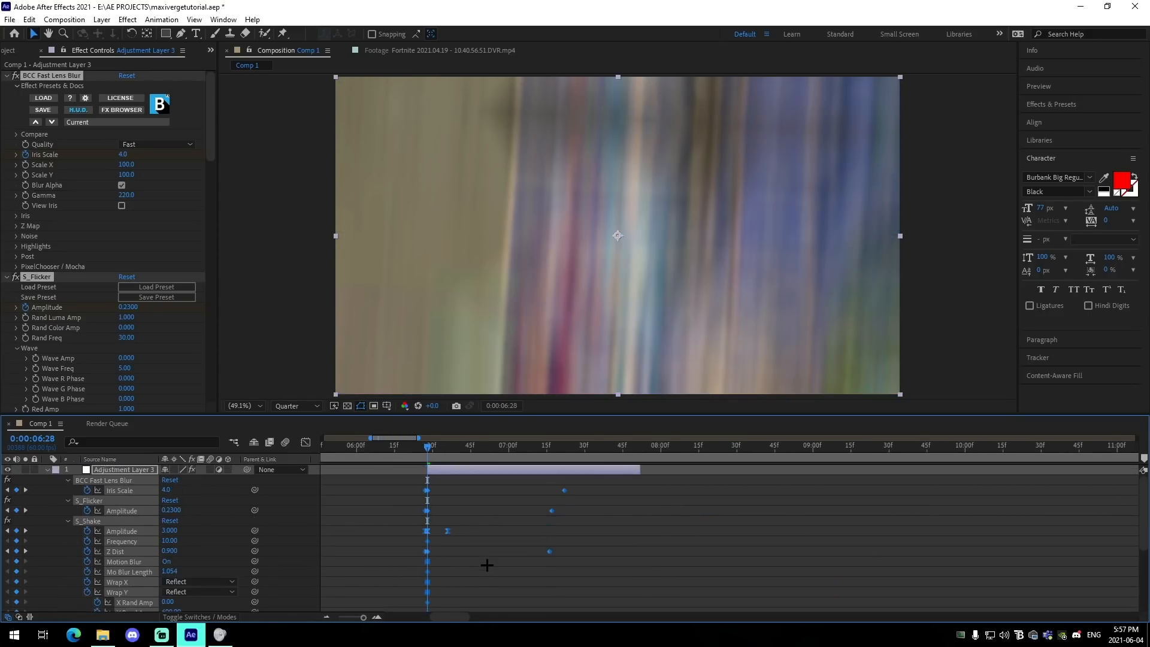
pyautogui.click(424, 479)
# Preview the impact and examine its opening keyframes at 0:00:06:28
pyautogui.click(365, 463)
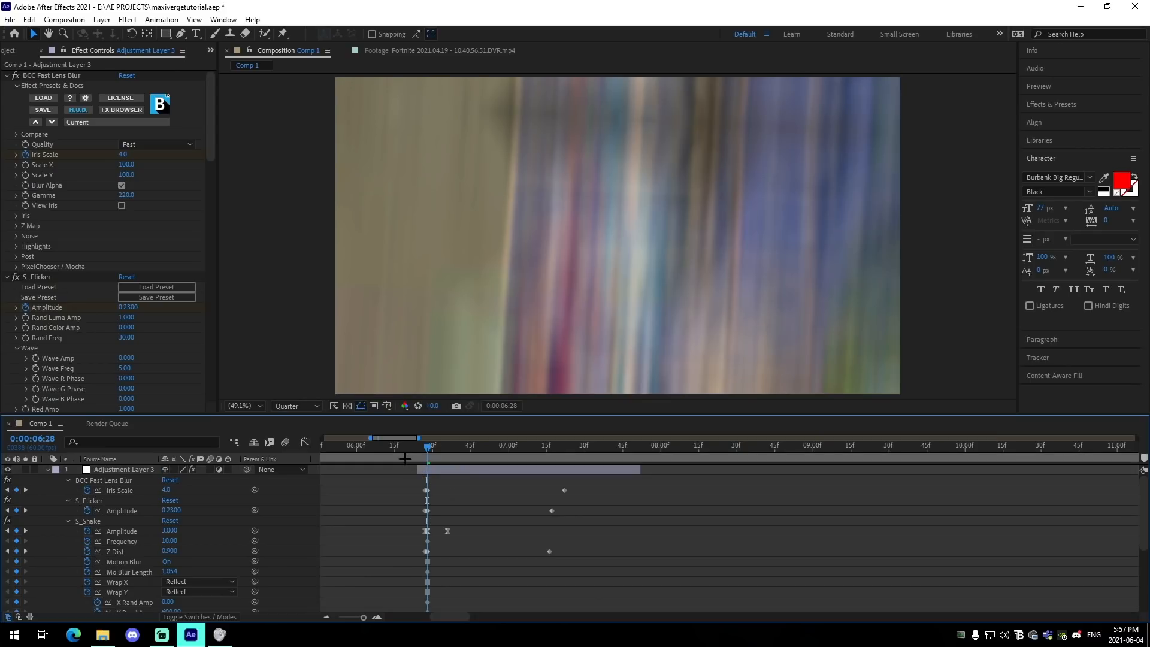
pyautogui.press('space')
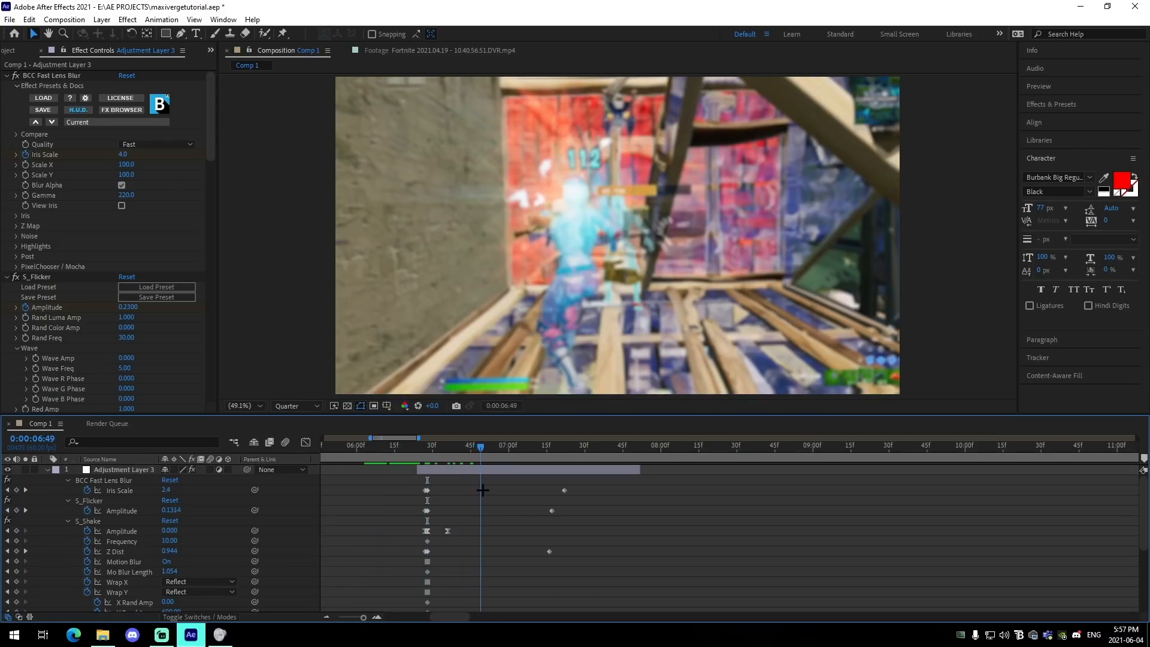
pyautogui.press('space')
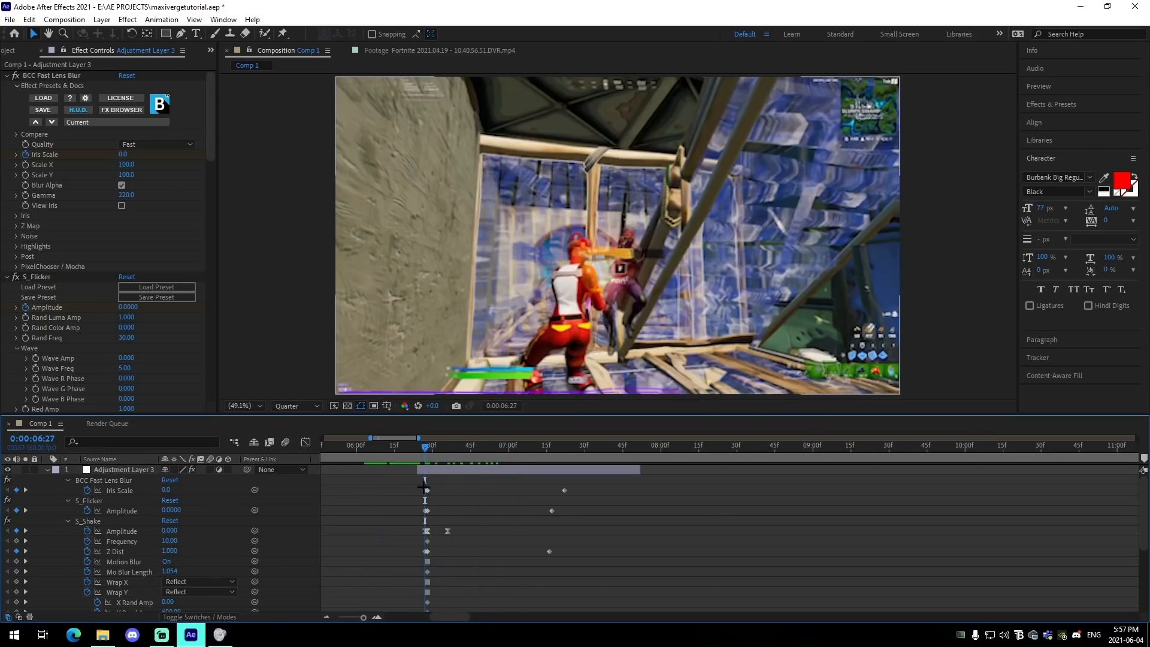
pyautogui.click(376, 616)
pyautogui.click(376, 616)
pyautogui.press('pagedown')
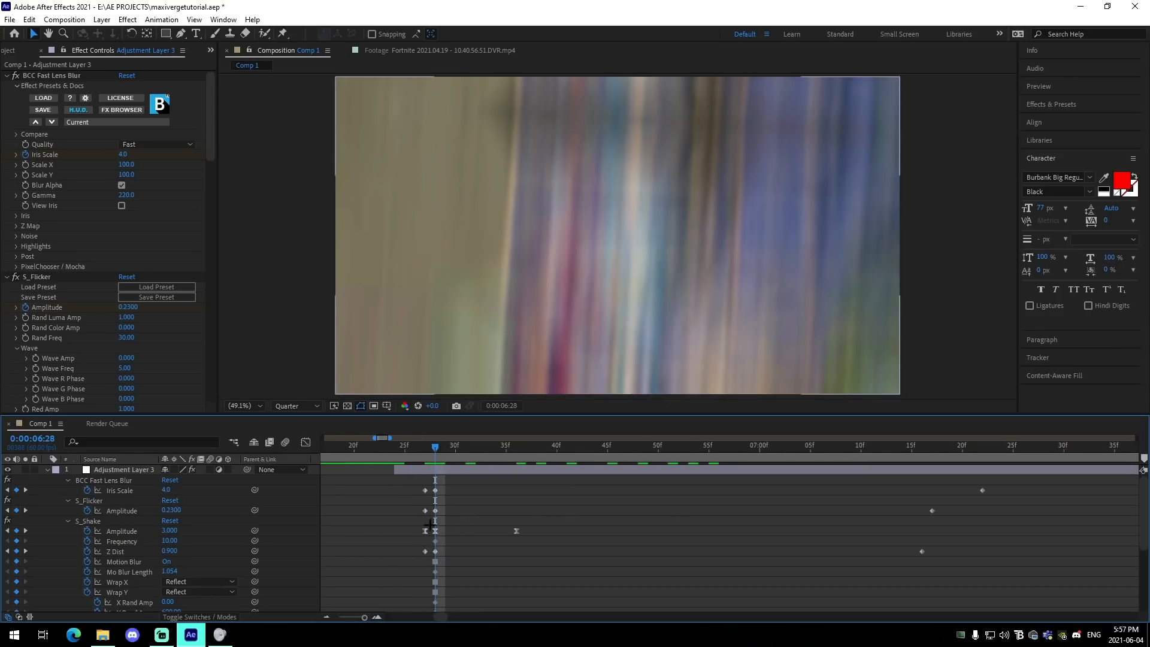
# Select the S_Glint Brightness keyframe at 0:00:06:28 and preview the glint from 0:00:06:24
pyautogui.scroll(-4, 107, 521)
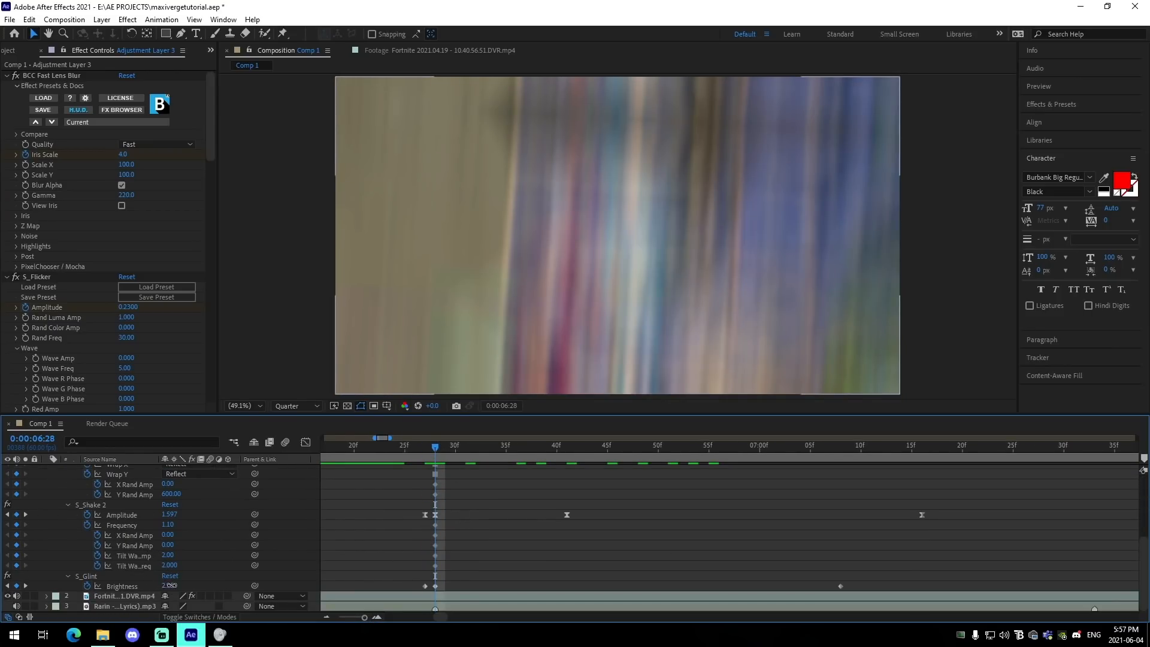
pyautogui.click(393, 450)
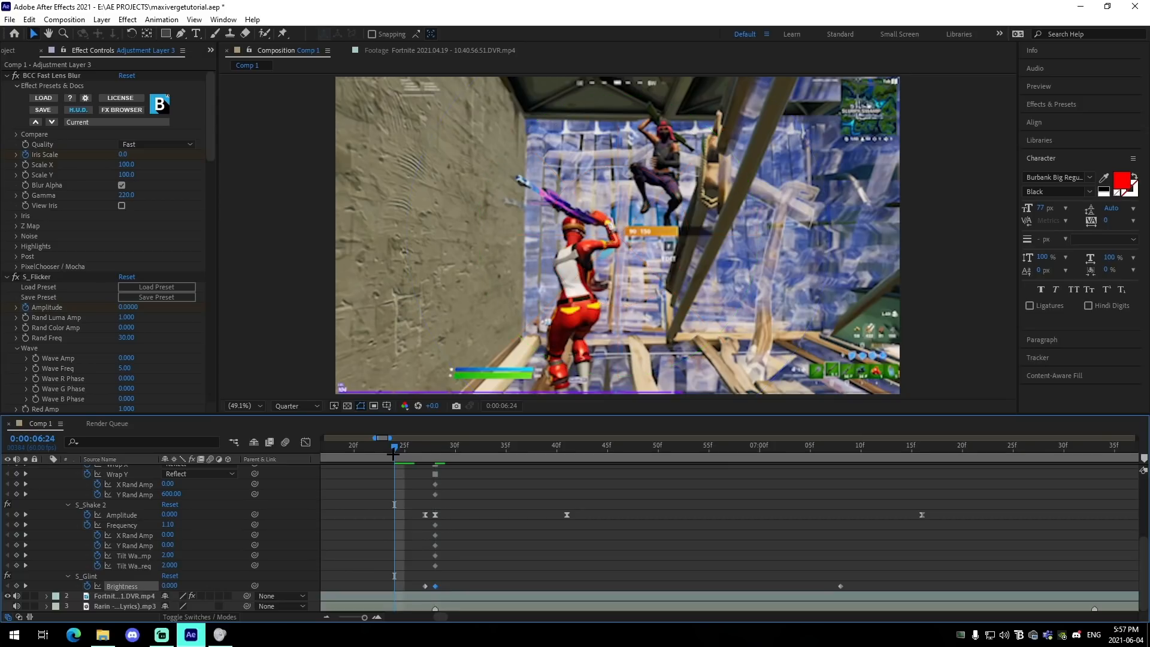
pyautogui.press('space')
pyautogui.press('space')
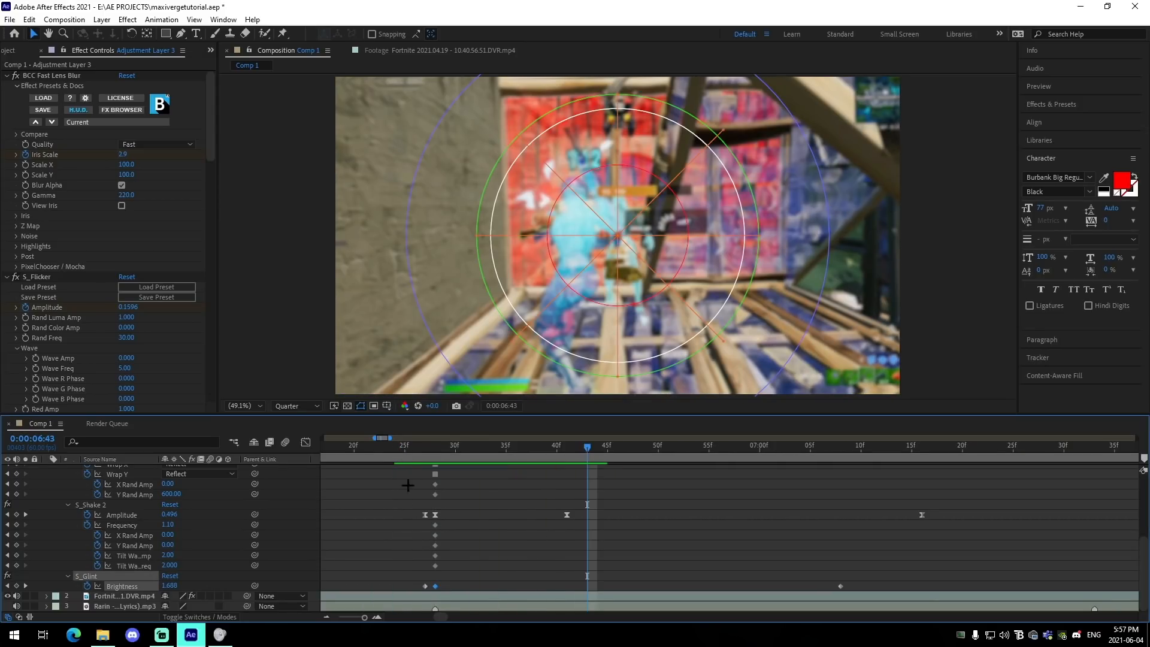
# Add an S_Glint Brightness keyframe of 0.563 at 0:00:06:33 and preview the impact from 0:00:06:19
pyautogui.moveTo(423, 448); pyautogui.dragTo(490, 476)
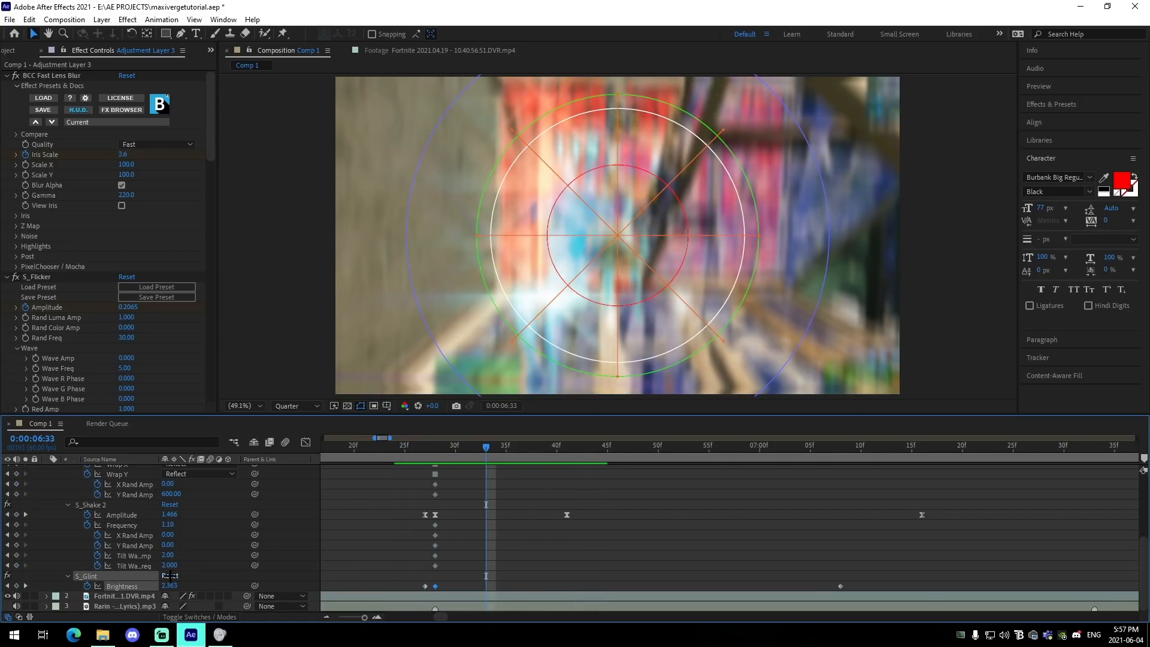
pyautogui.moveTo(124, 593); pyautogui.dragTo(116, 596)
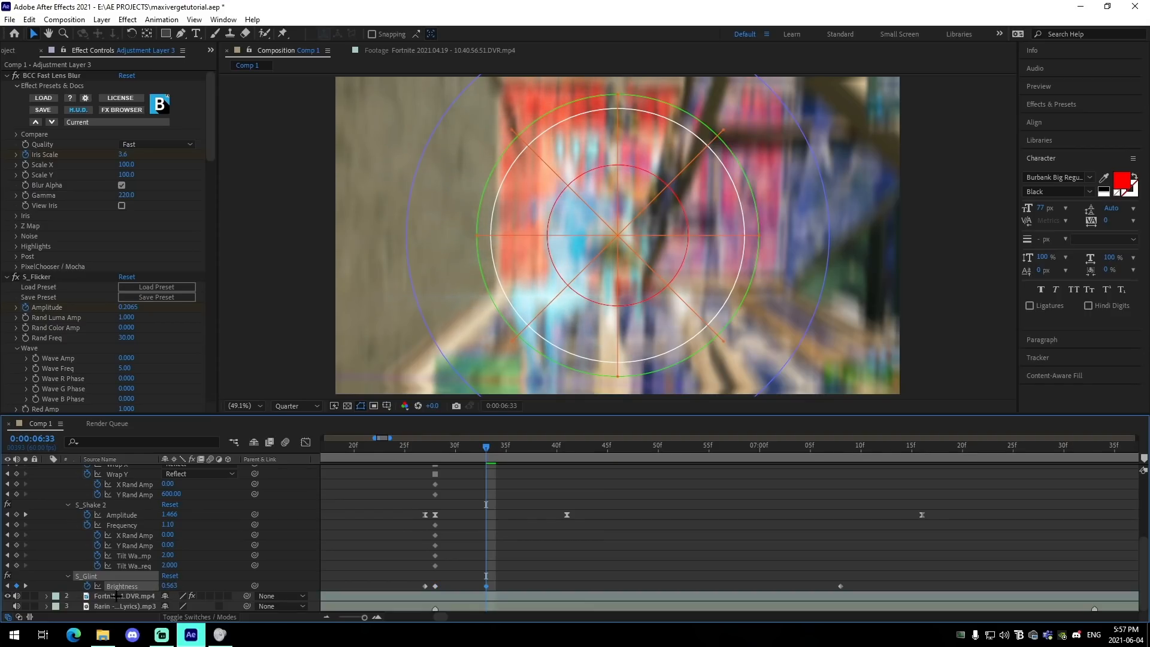
pyautogui.moveTo(403, 455); pyautogui.dragTo(346, 490)
pyautogui.press('space')
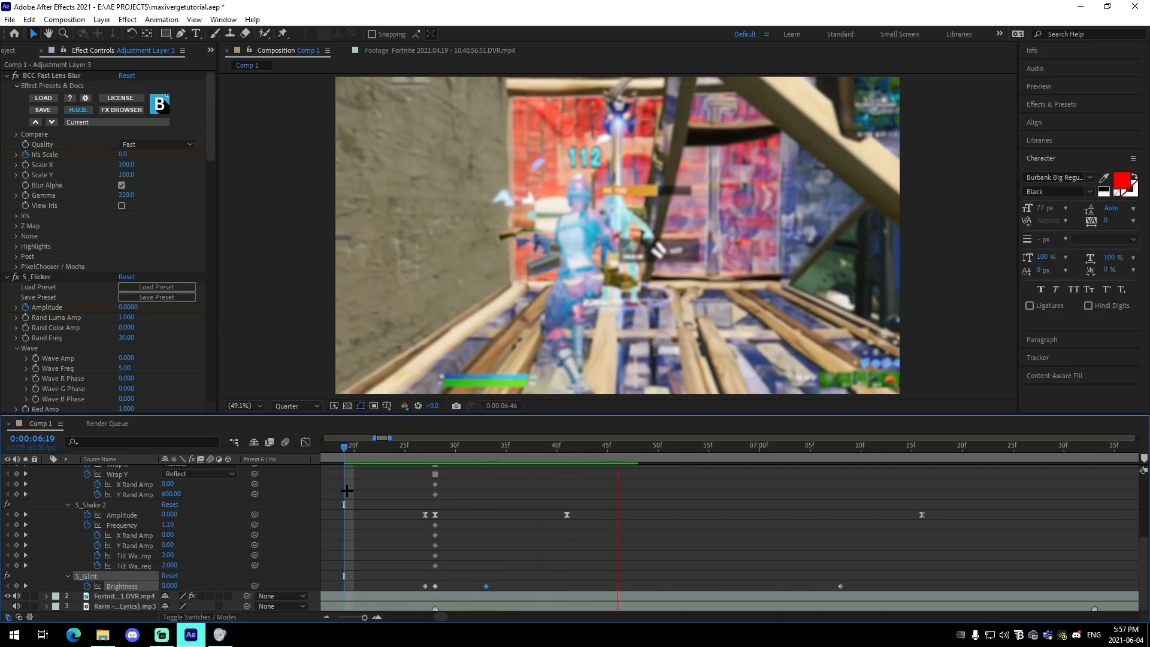
pyautogui.press('space')
# Show more of the composition's timeline and collapse the impact adjustment layer's properties
pyautogui.doubleClick(327, 616)
pyautogui.click(707, 550)
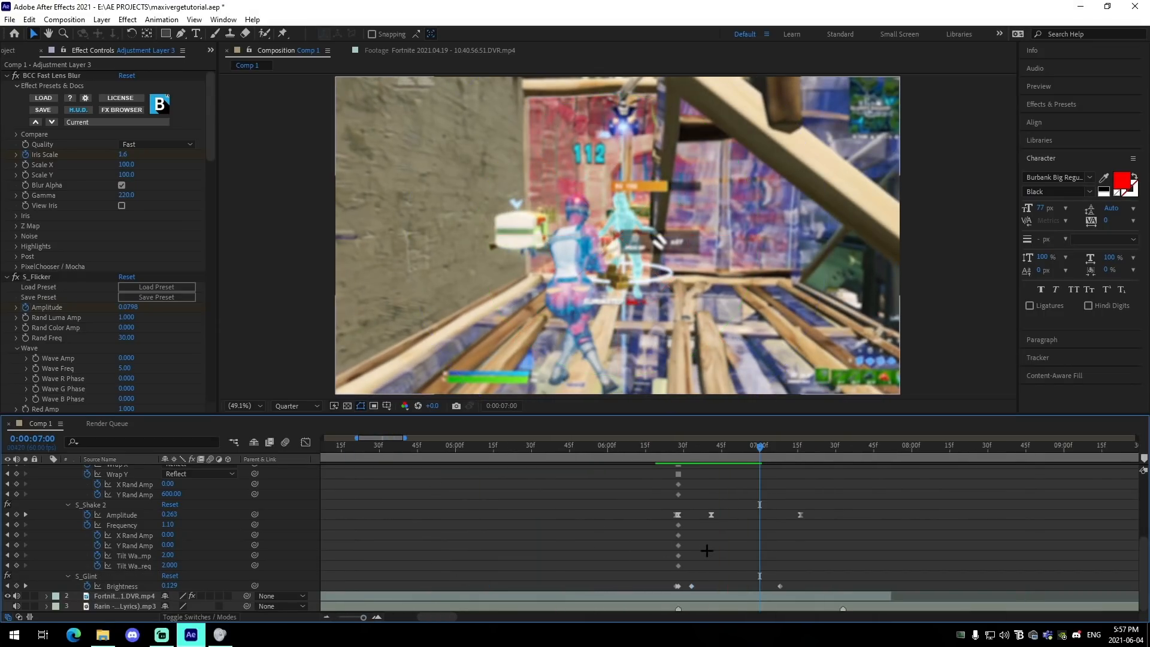
pyautogui.scroll(4, 706, 549)
pyautogui.click(46, 470)
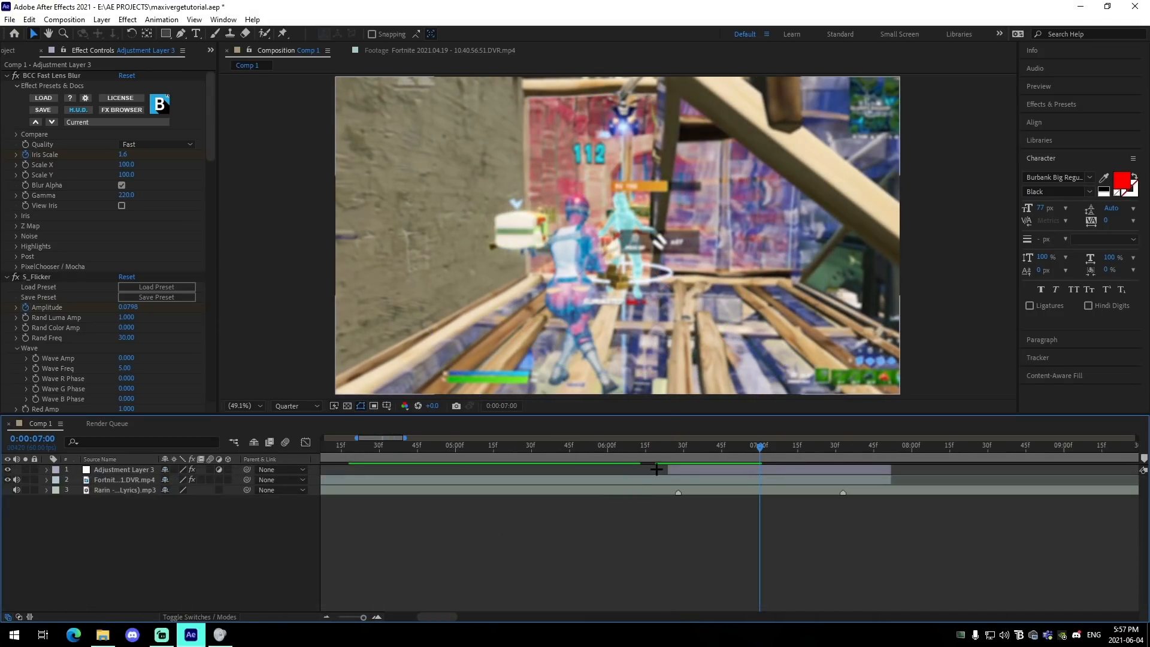
# Add an adjustment layer between the impact layer and the clip, running from 0:00:05:13 to the clip's end
pyautogui.click(677, 454)
pyautogui.click(694, 484)
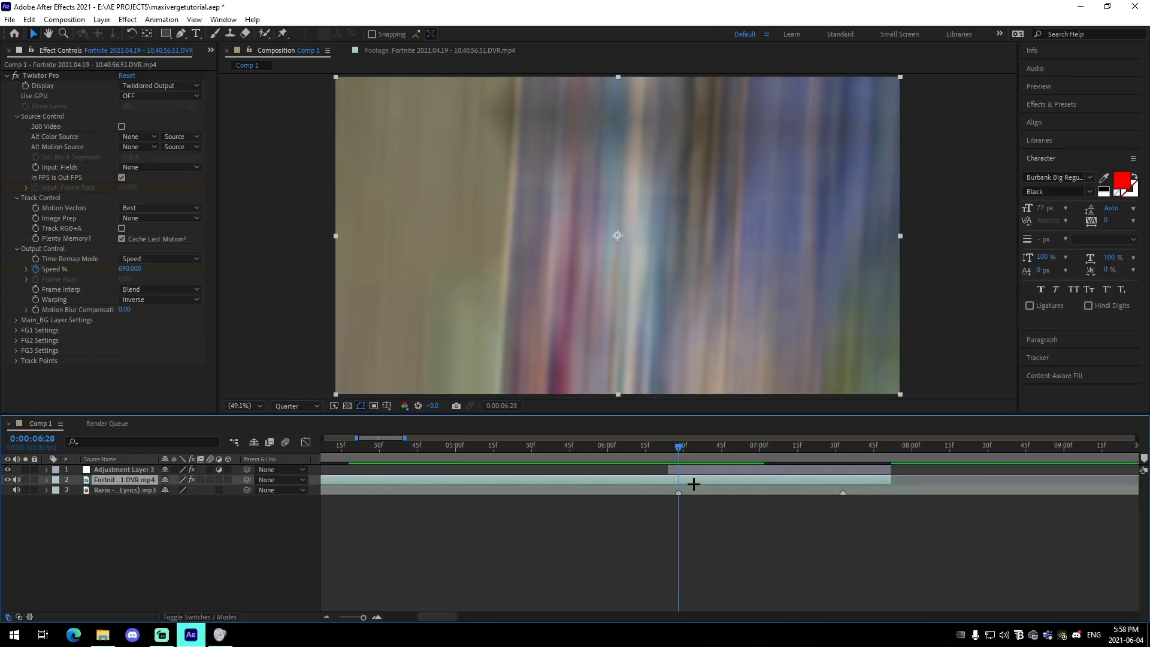
pyautogui.hotkey('ctrl', 'alt', 'y')
pyautogui.moveTo(677, 480); pyautogui.dragTo(905, 499)
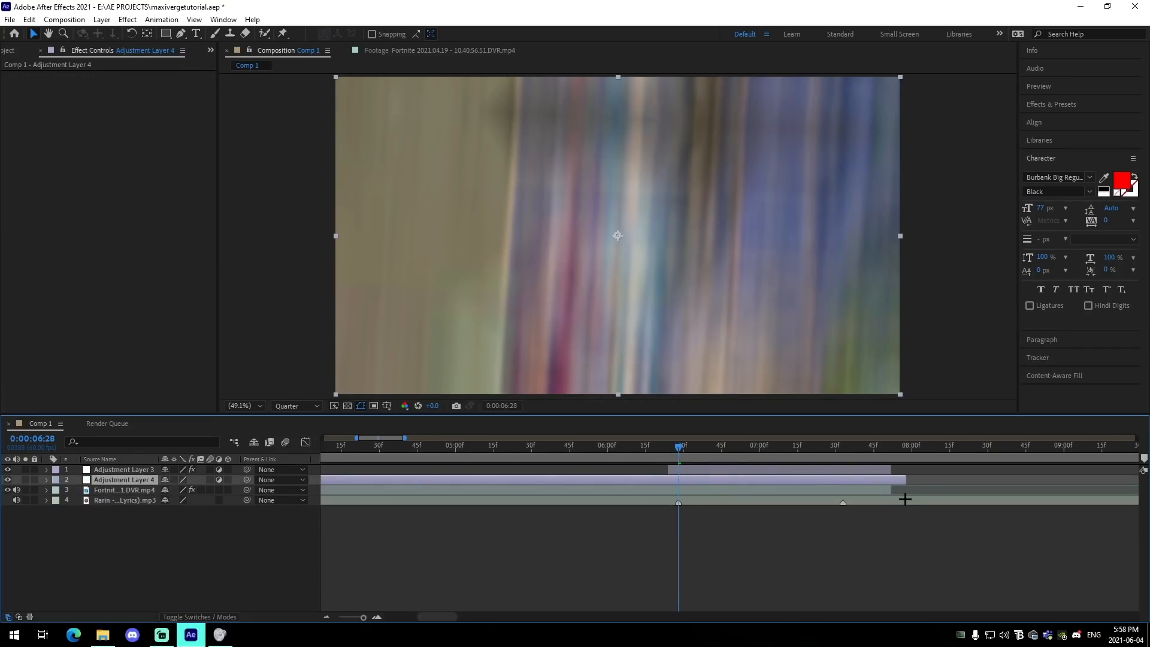
pyautogui.moveTo(604, 454); pyautogui.dragTo(488, 466)
pyautogui.hotkey('ctrl', 'shift', 'd')
pyautogui.click(476, 489)
pyautogui.press('Delete')
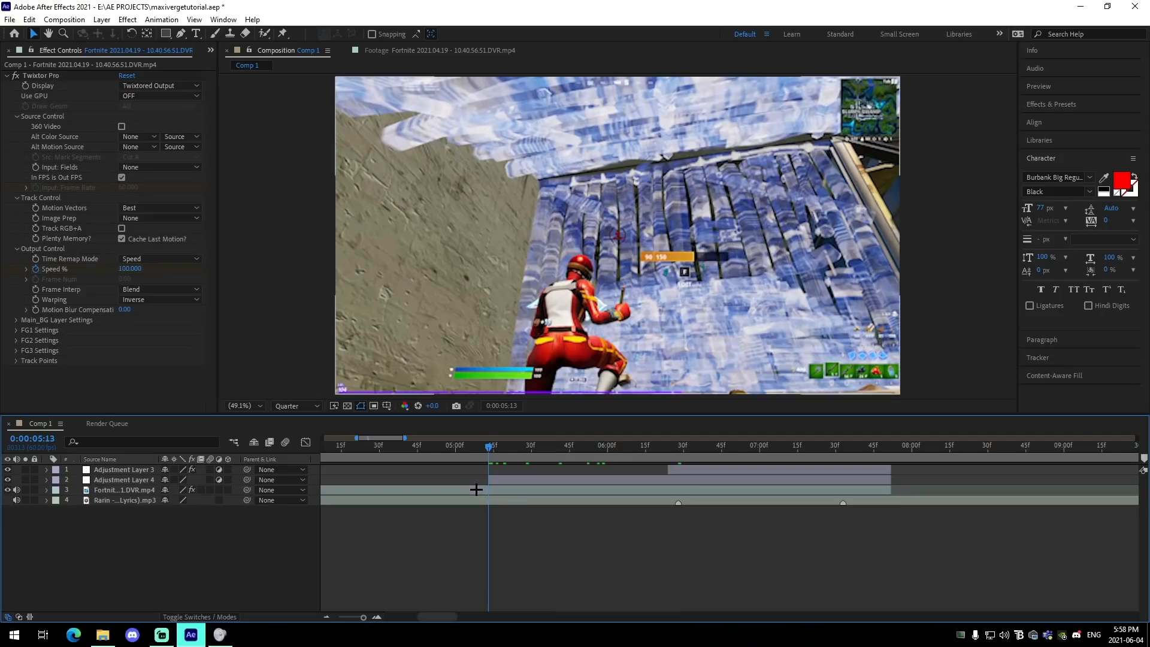
# Apply the MaxiBuildup.ffx preset to the new adjustment layer at 0:00:06:28
pyautogui.moveTo(669, 449); pyautogui.dragTo(680, 464)
pyautogui.click(674, 480)
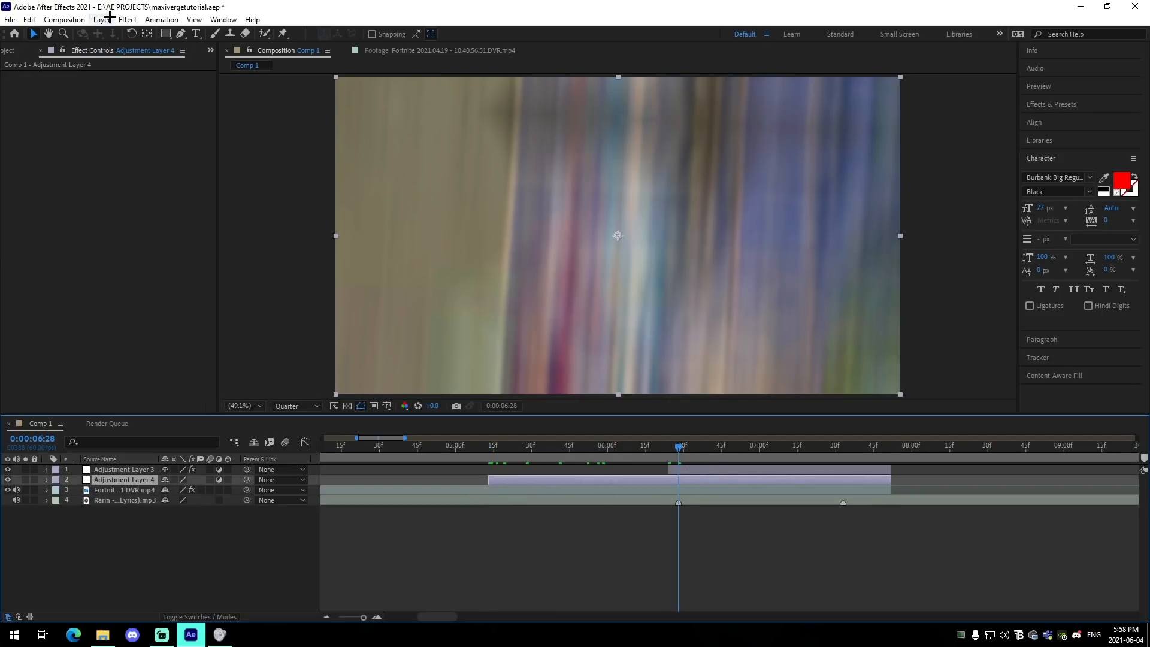
pyautogui.click(161, 19)
pyautogui.click(174, 47)
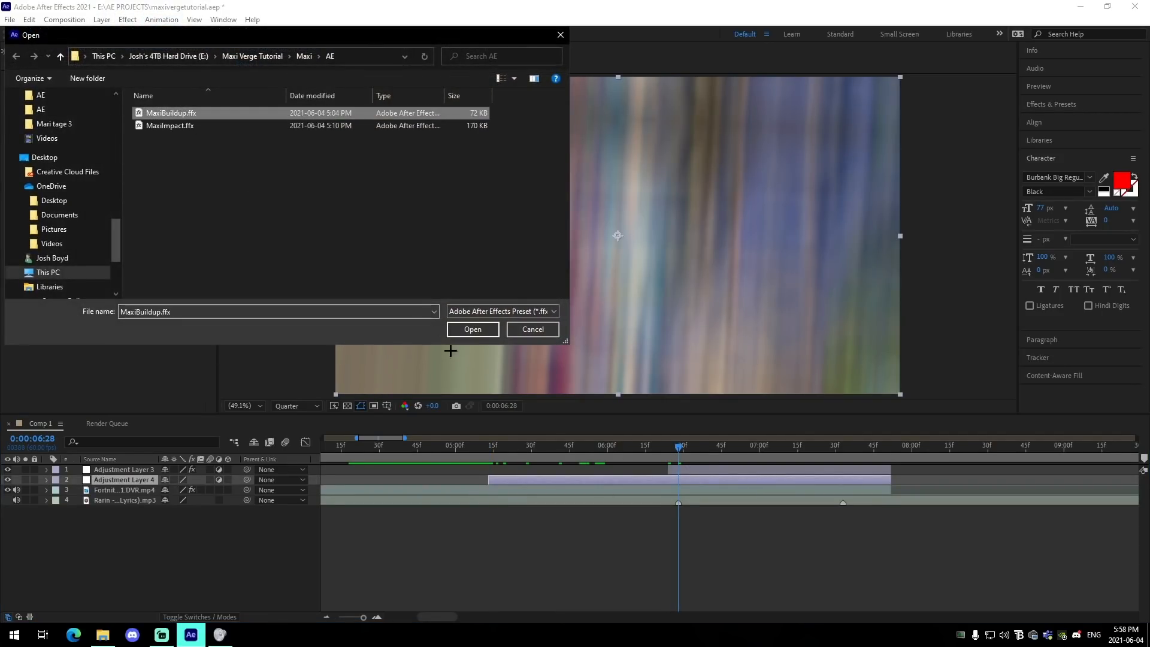
pyautogui.click(457, 333)
# Shift all the build-up keyframes earlier so the middle Z Dist keyframe lands on 0:00:06:28
pyautogui.moveTo(650, 493); pyautogui.dragTo(869, 520)
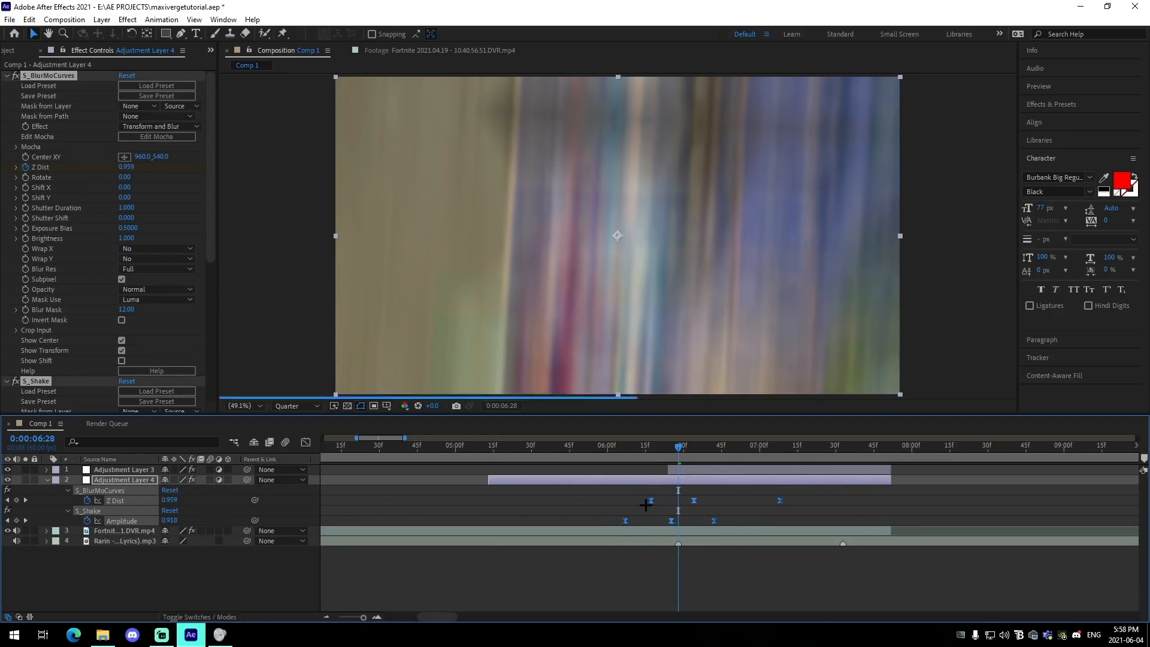
pyautogui.moveTo(645, 504); pyautogui.dragTo(677, 501)
pyautogui.moveTo(592, 497); pyautogui.dragTo(776, 523)
pyautogui.moveTo(679, 500); pyautogui.dragTo(676, 500)
pyautogui.click(704, 500)
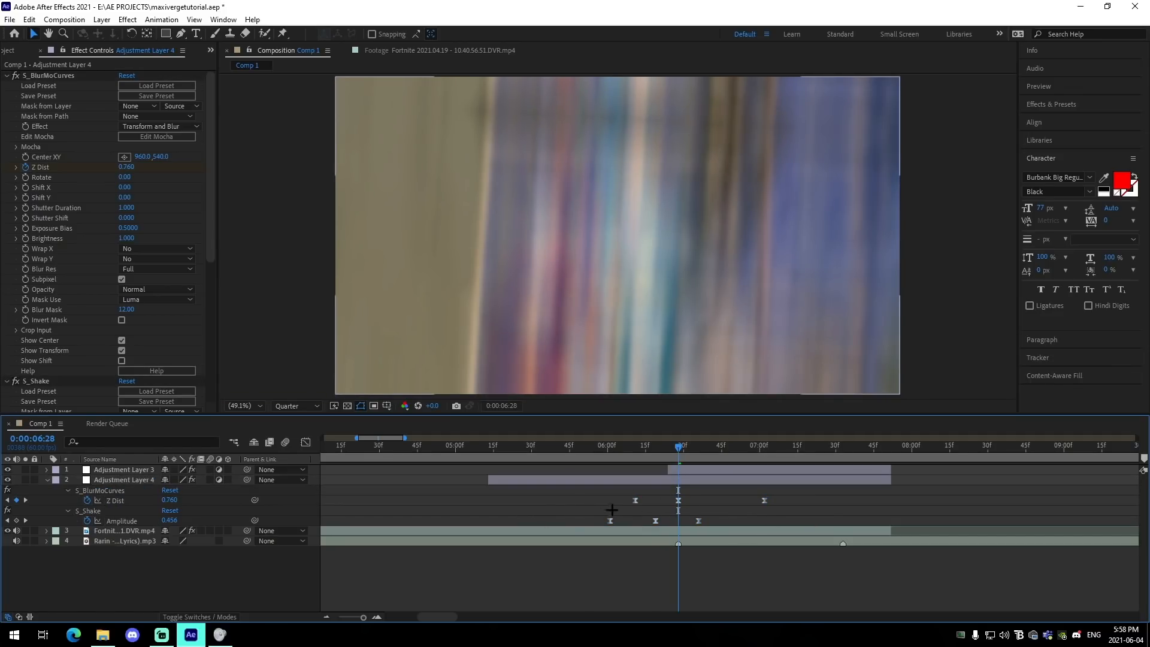
# Preview the build-up into the impact from 0:00:05:41, and move the playhead back to 0:00:05:57
pyautogui.moveTo(557, 447); pyautogui.dragTo(669, 482)
pyautogui.moveTo(689, 491); pyautogui.dragTo(559, 497)
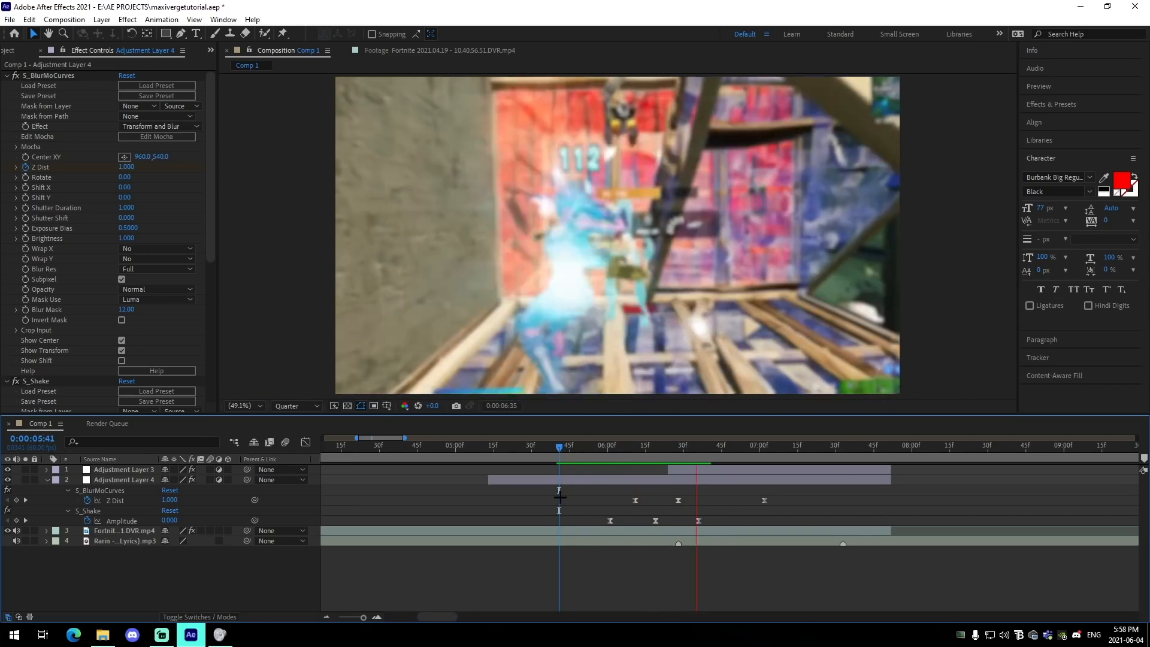
pyautogui.click(569, 448)
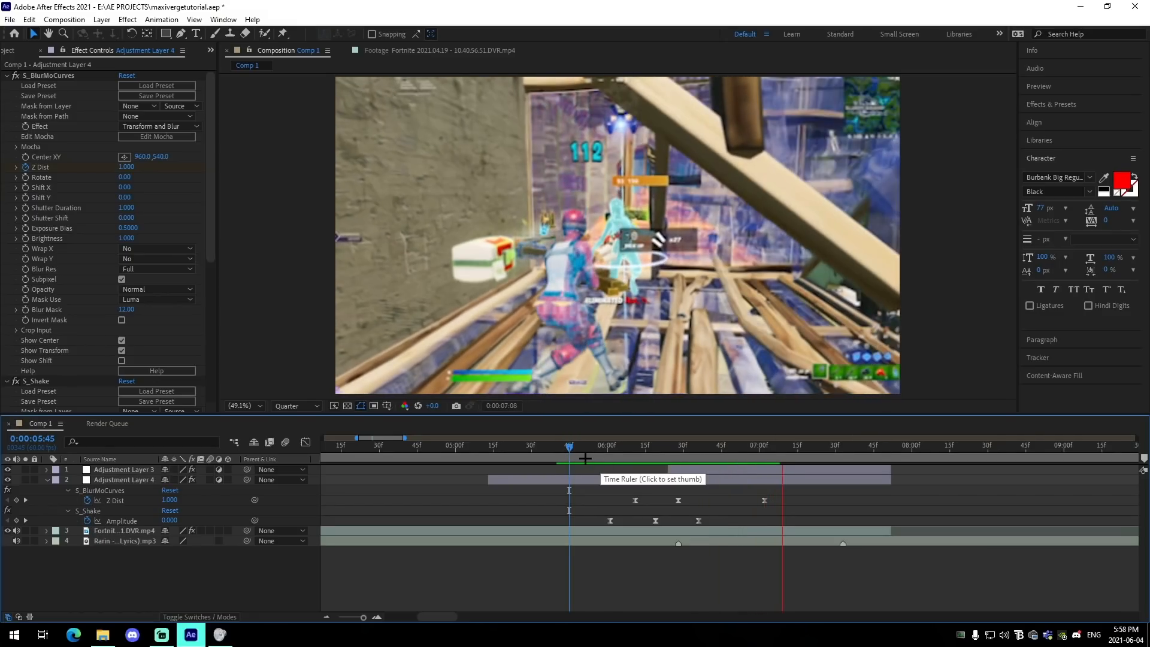
pyautogui.click(585, 448)
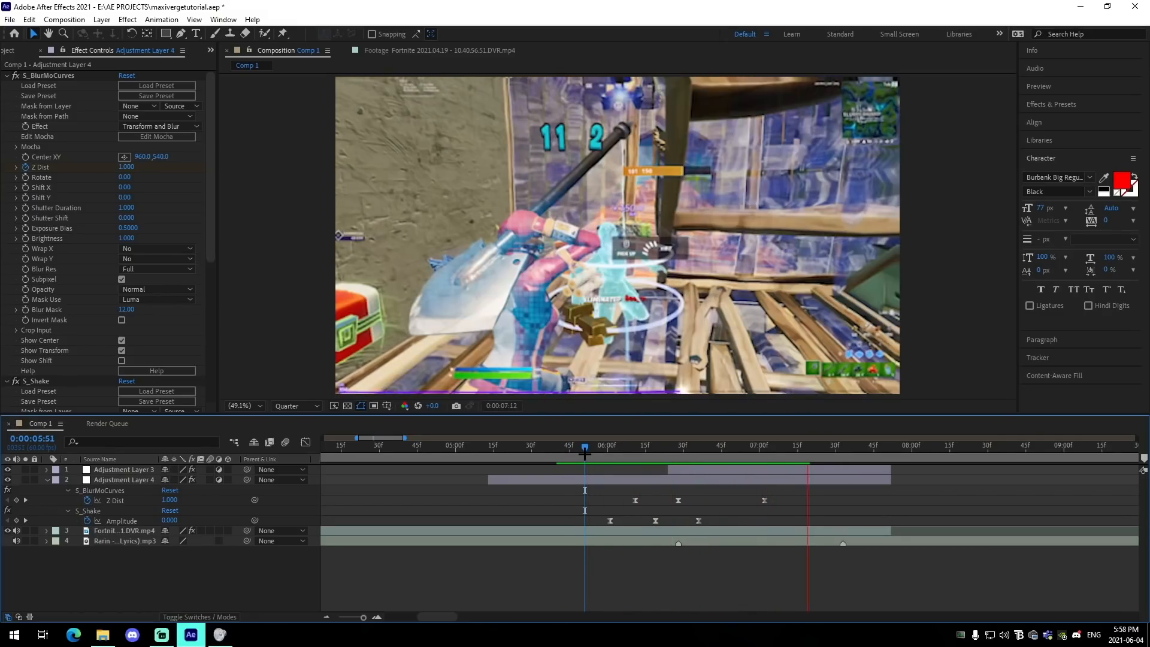
pyautogui.press('space')
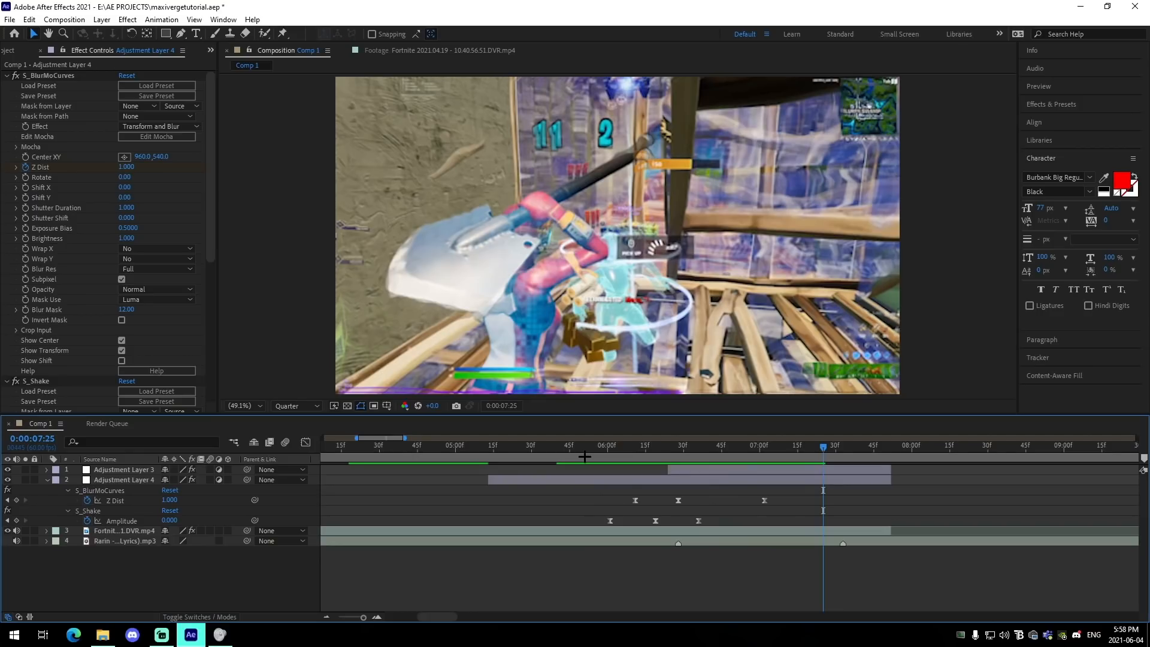
pyautogui.moveTo(584, 456); pyautogui.dragTo(600, 526)
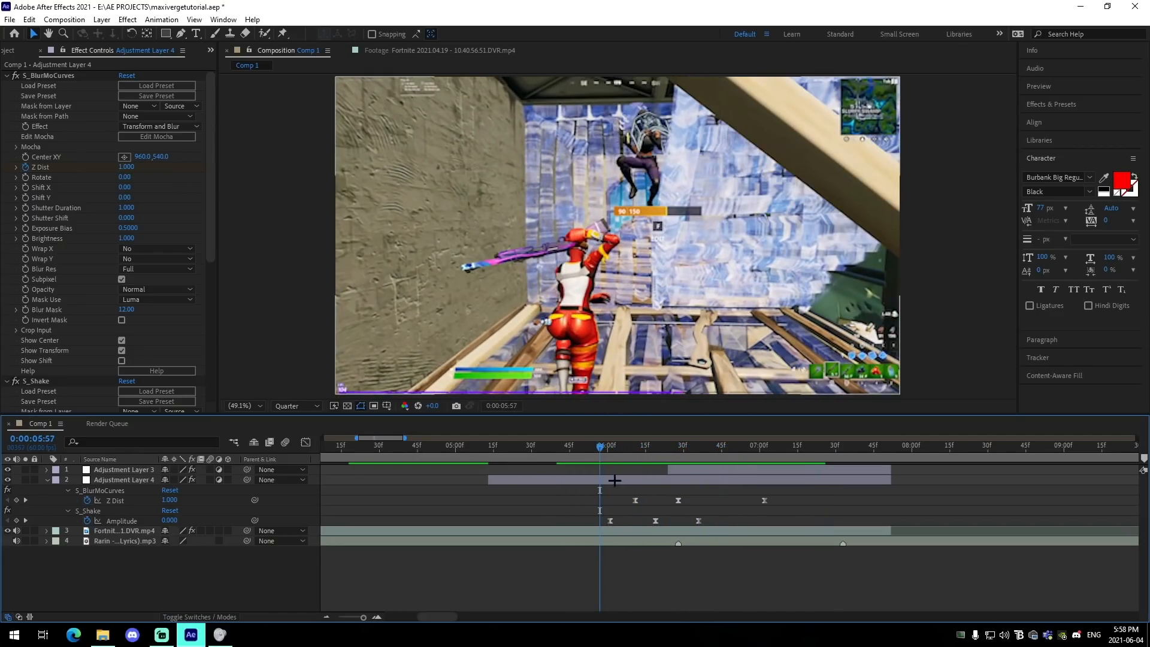
# Show the build-up layer's S_BlurMoCurves Z Dist keyframes as a value graph in the Graph Editor
pyautogui.moveTo(601, 446); pyautogui.dragTo(630, 448)
pyautogui.moveTo(566, 498); pyautogui.dragTo(862, 508)
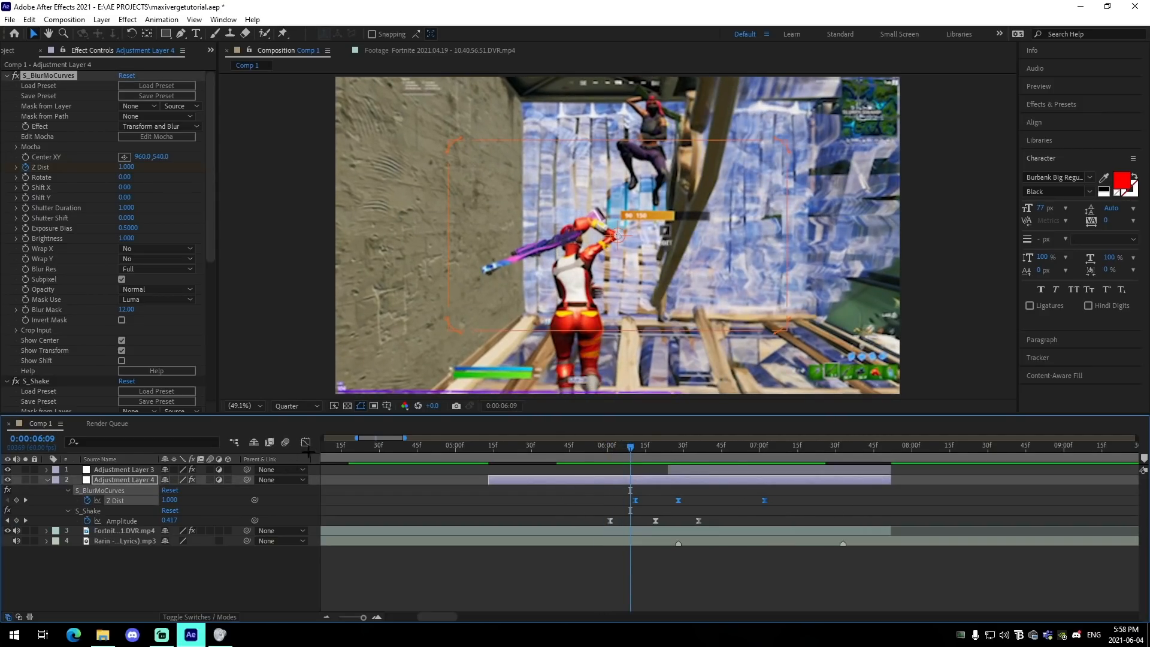
pyautogui.click(306, 442)
pyautogui.click(594, 604)
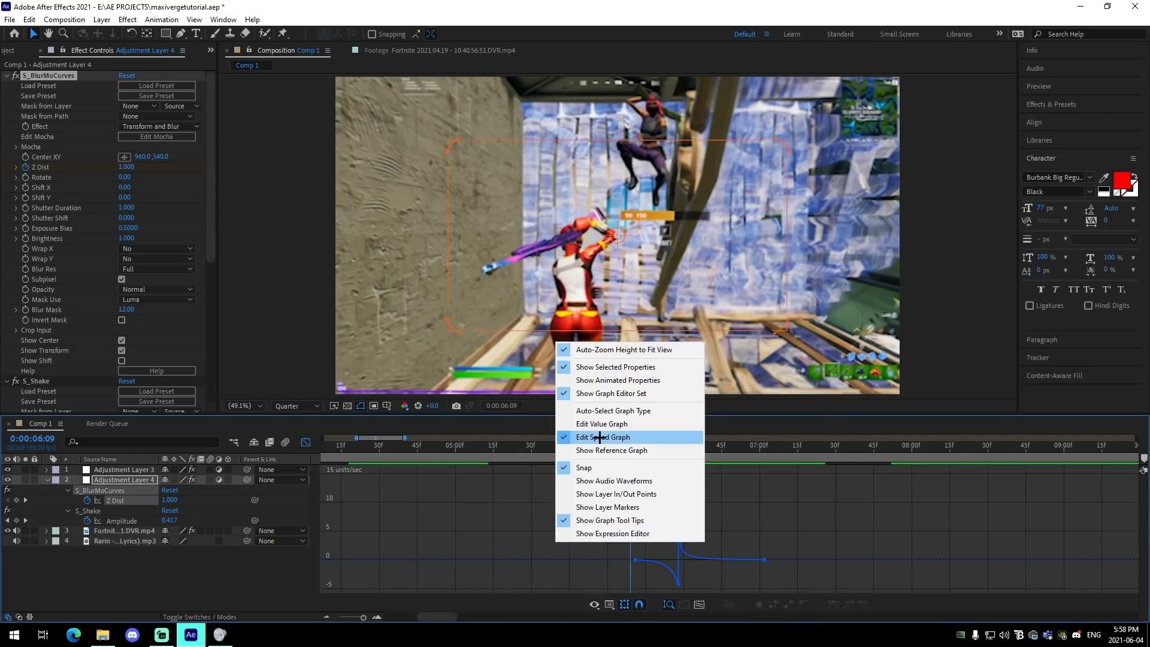
pyautogui.click(601, 423)
pyautogui.click(377, 617)
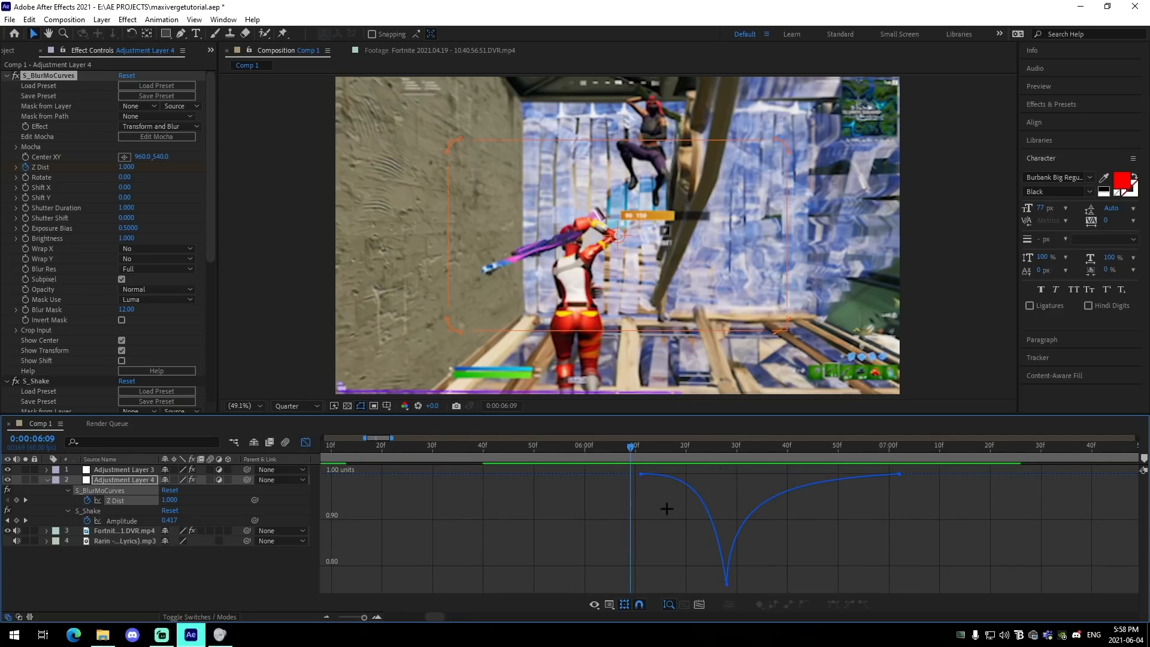
# Scrub along the Z Dist curve from the lowest keyframe at 0:00:06:28 to 0:00:06:57 to examine its easing
pyautogui.click(641, 474)
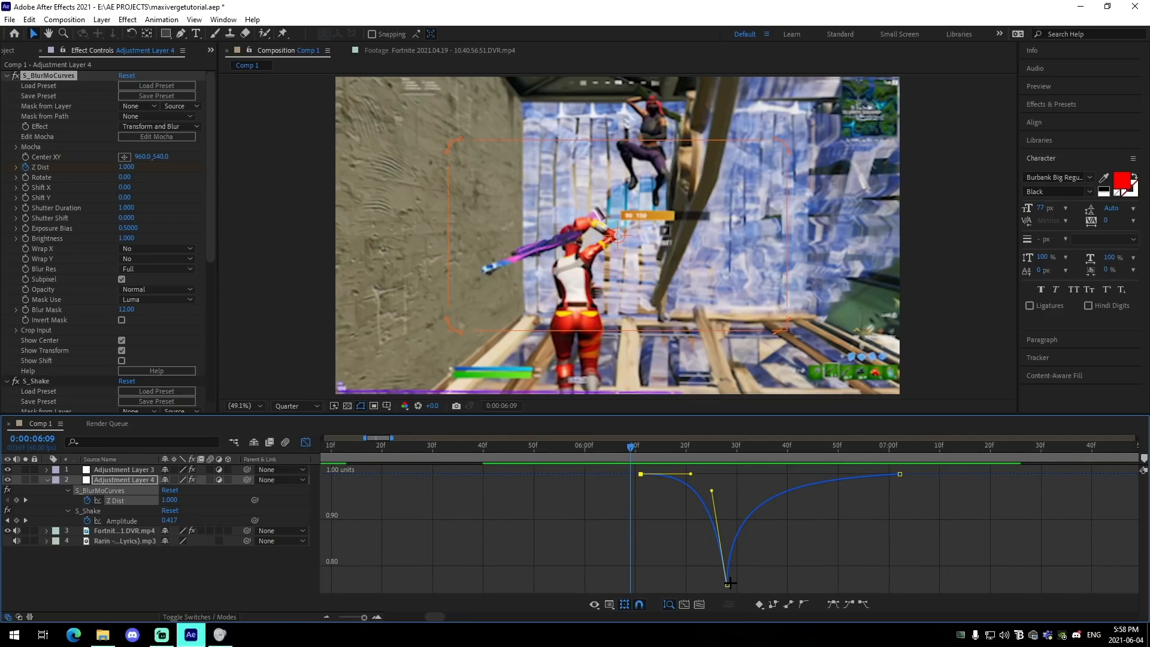
pyautogui.click(727, 460)
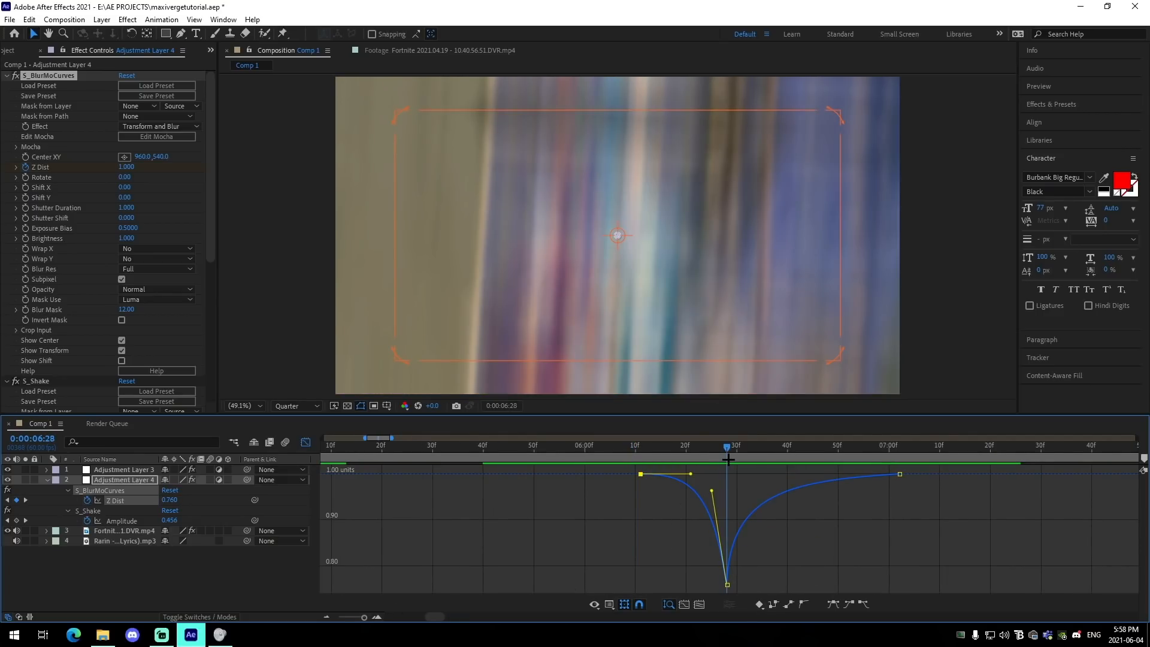
pyautogui.moveTo(727, 460); pyautogui.dragTo(827, 534)
pyautogui.press('space')
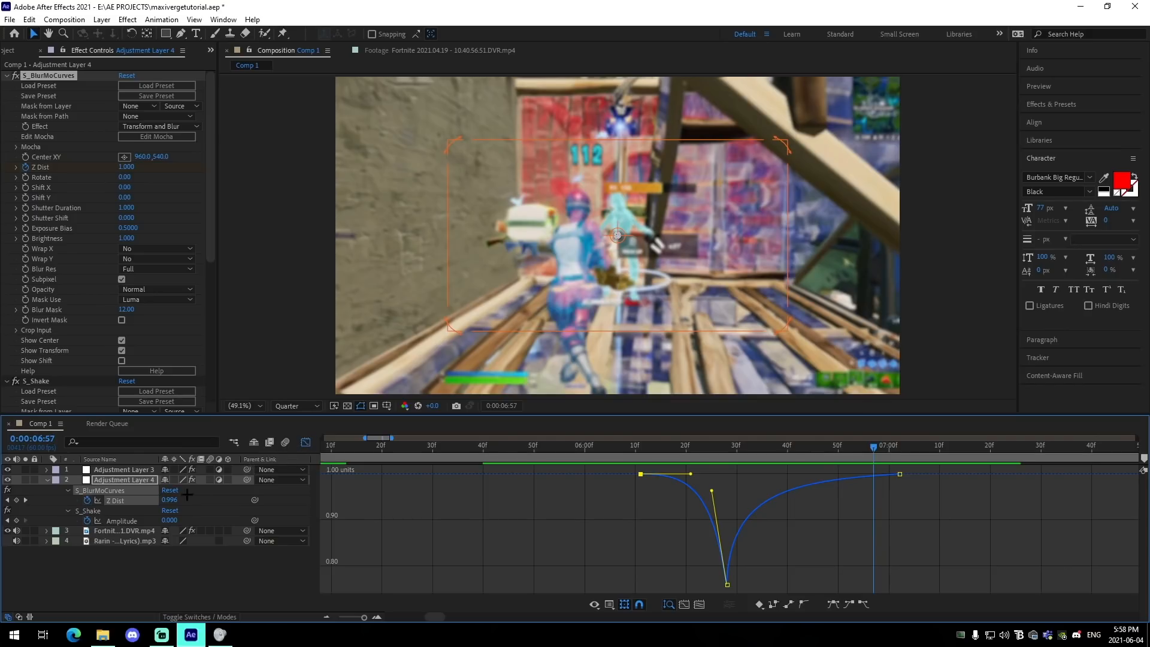
# Leave the Graph Editor, collapse the build-up layer's properties, and set the playhead to the impact at 0:00:06:28
pyautogui.hotkey('shift', 'F3')
pyautogui.click(45, 479)
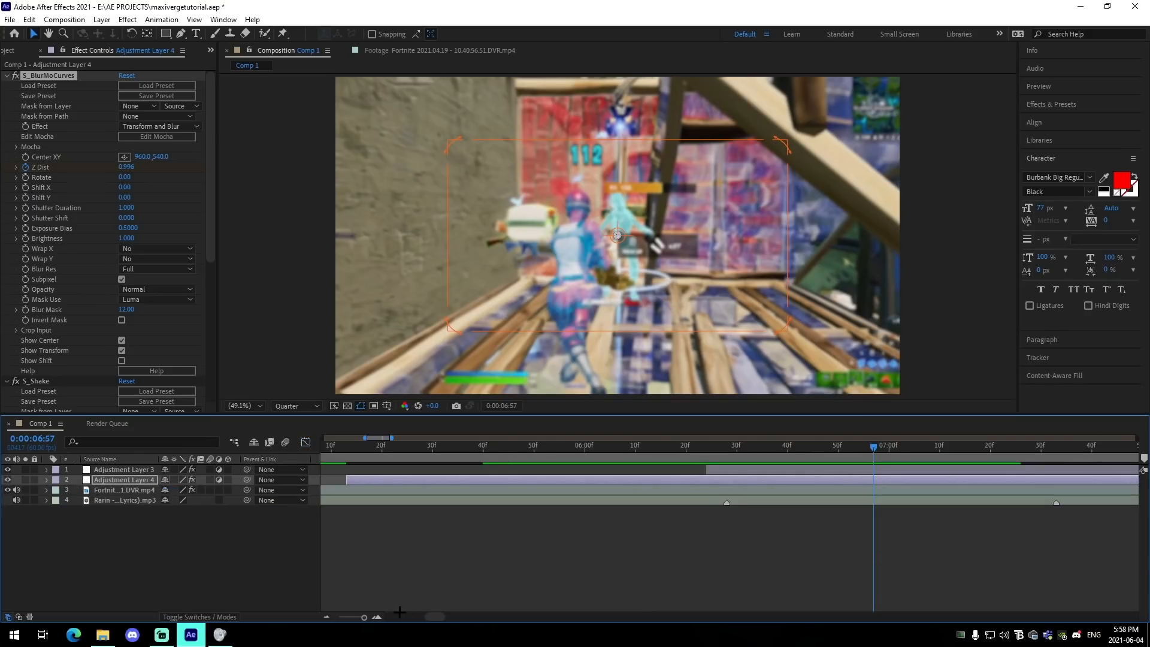
pyautogui.click(327, 617)
pyautogui.click(326, 617)
pyautogui.moveTo(722, 550); pyautogui.dragTo(523, 539)
pyautogui.click(530, 534)
pyautogui.click(624, 451)
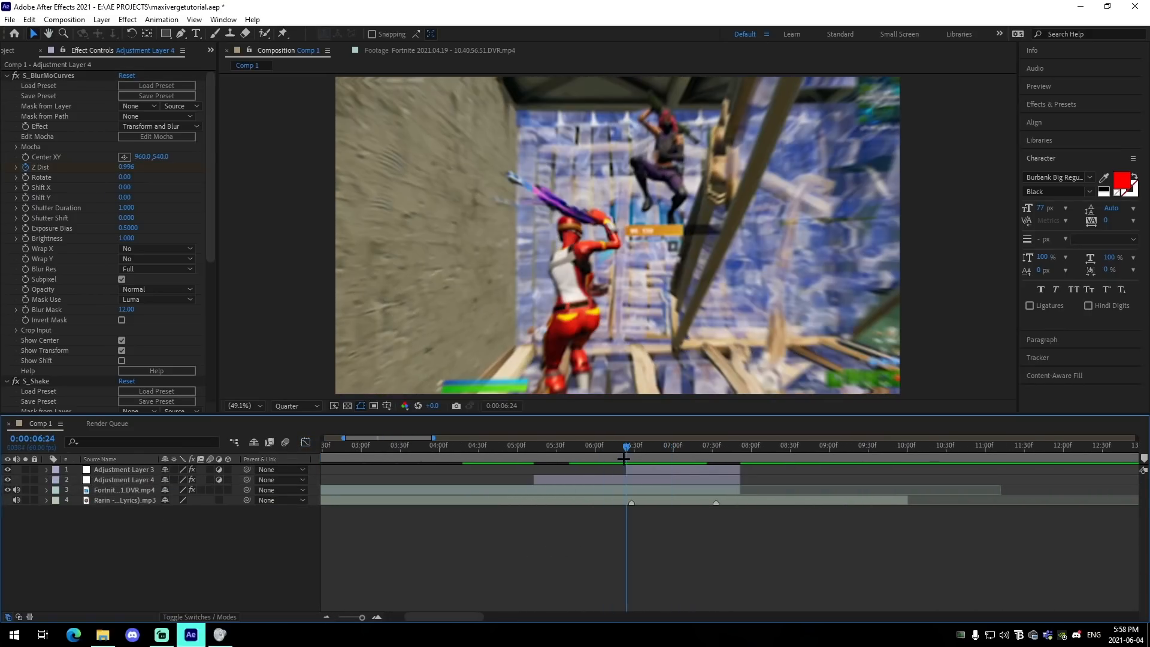
pyautogui.moveTo(624, 458); pyautogui.dragTo(636, 470)
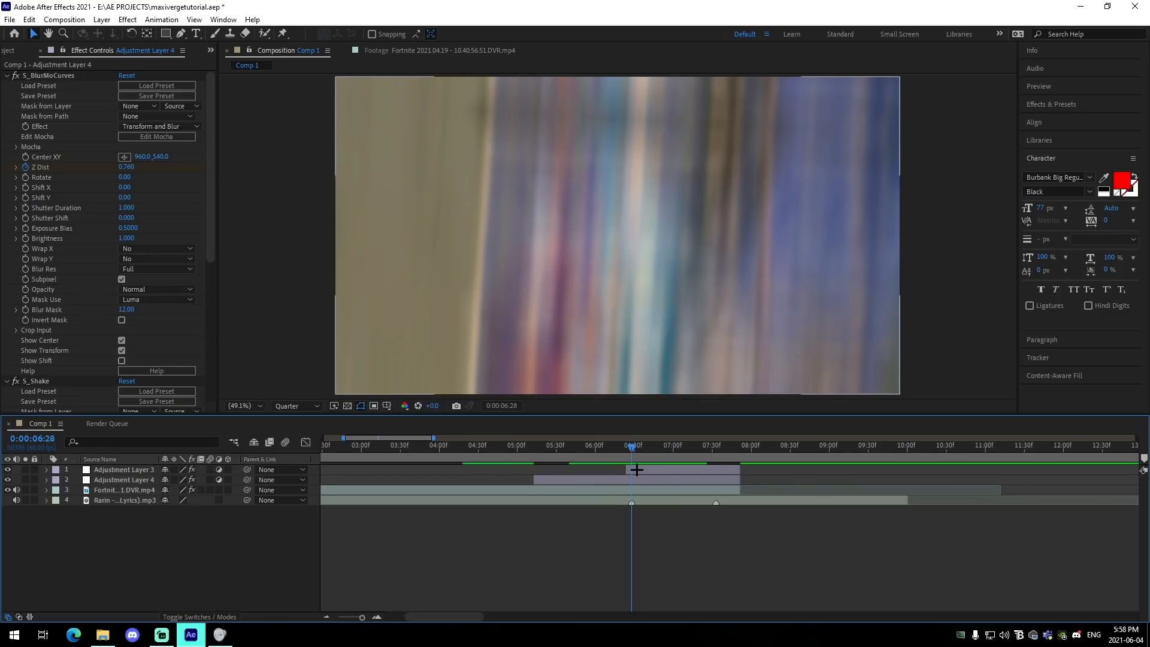
# Examine the impact adjustment layer's effect stack, including S_Flicker, the S_Shake effects and S_Glint
pyautogui.click(637, 470)
pyautogui.scroll(-5, 96, 315)
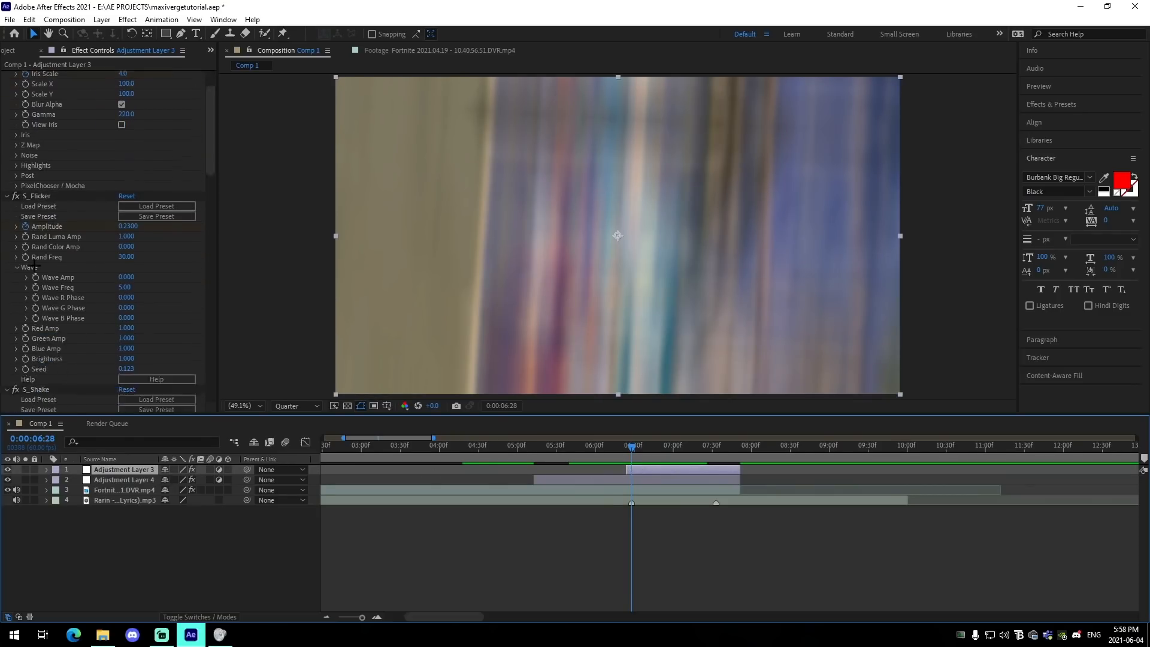
pyautogui.scroll(5, 96, 315)
pyautogui.scroll(-4, 96, 316)
pyautogui.scroll(4, 95, 316)
pyautogui.scroll(-15, 84, 335)
pyautogui.scroll(-10, 71, 357)
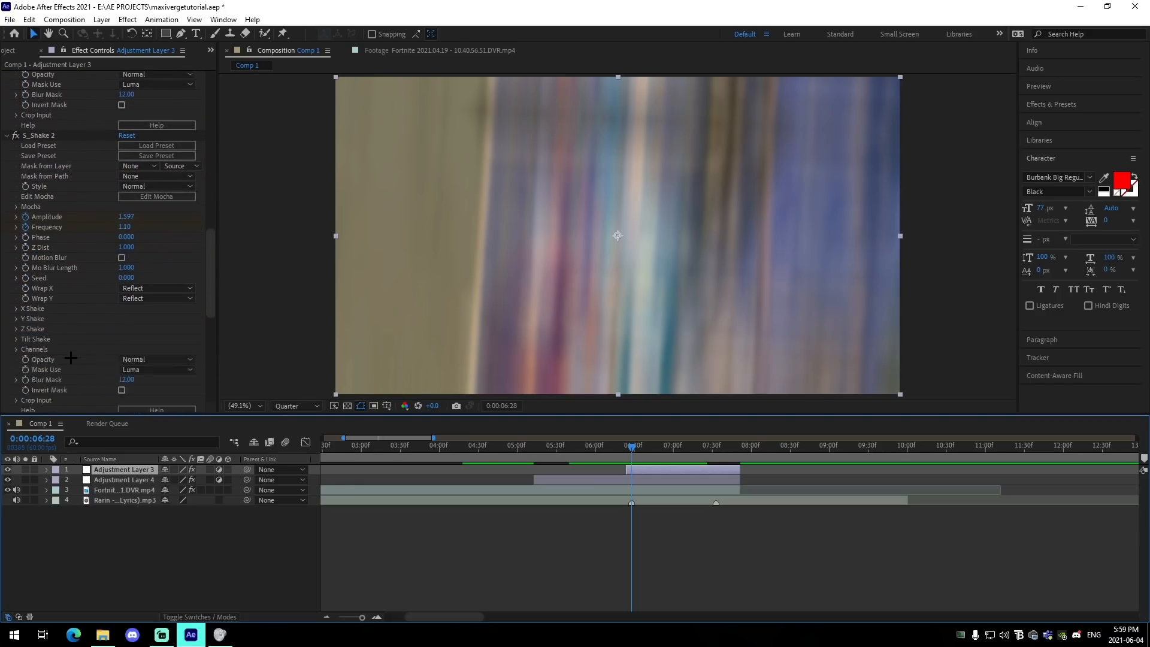
pyautogui.click(653, 562)
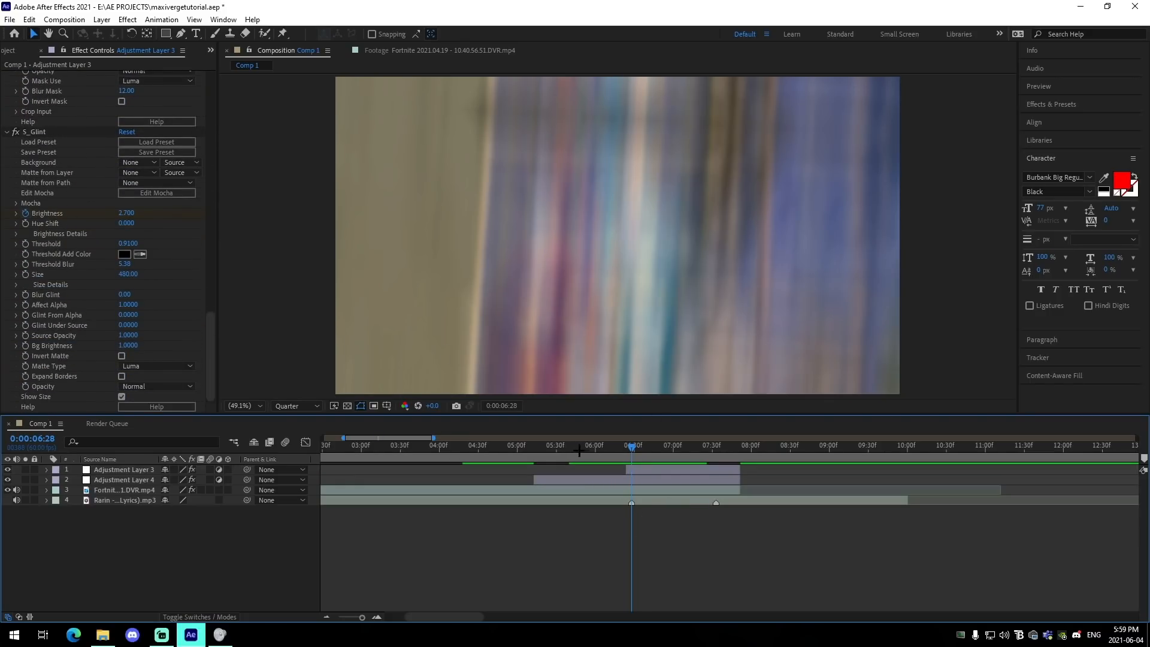
# Apply the Looks effect to the Fortnite clip with the playhead at about 0:00:03:55
pyautogui.moveTo(572, 449); pyautogui.dragTo(433, 454)
pyautogui.click(426, 490)
pyautogui.hotkey('ctrl', 'space')
pyautogui.write('looks')
pyautogui.press('Return')
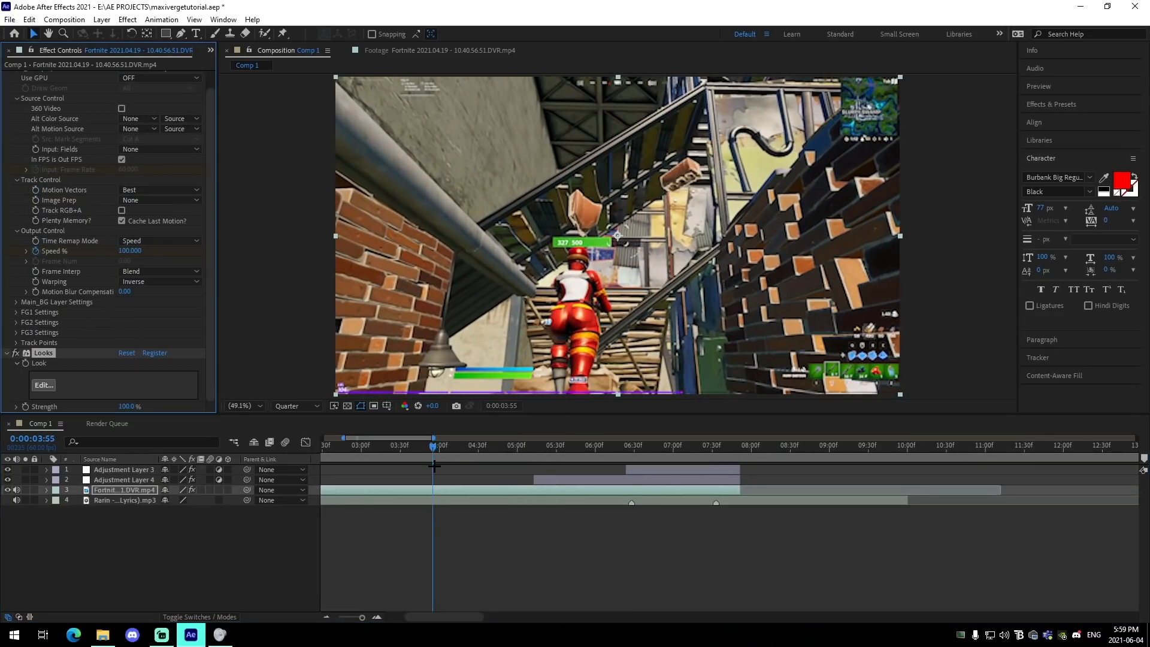
# Search the Effects & Presets for "looks" to show where the Looks effect is found
pyautogui.click(43, 385)
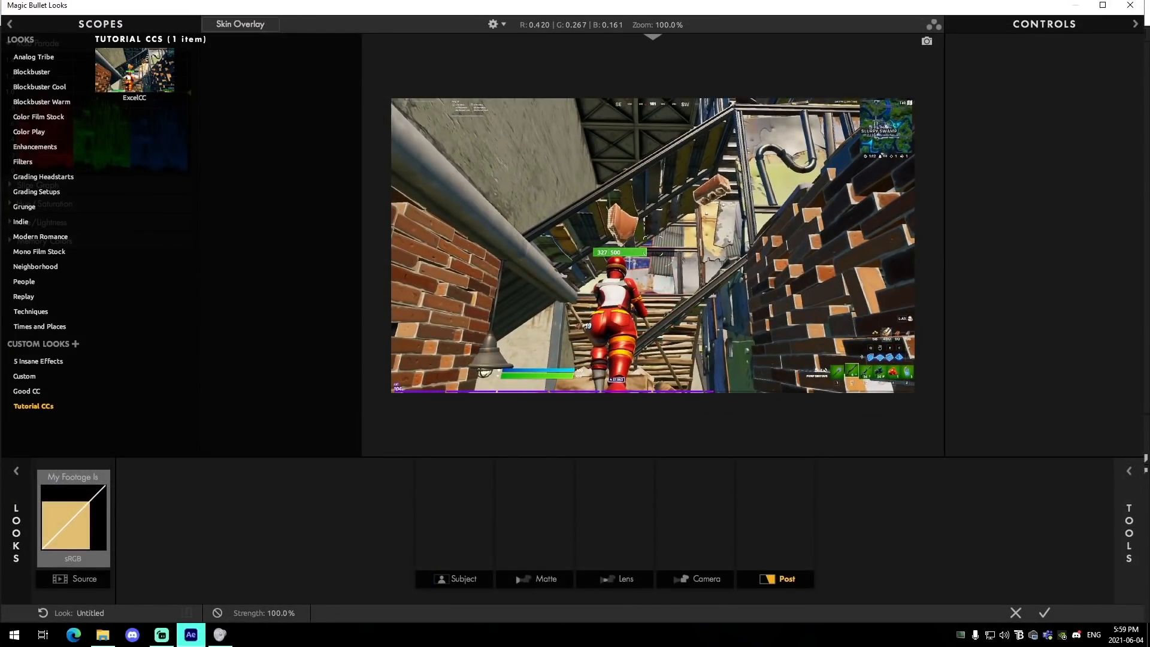
pyautogui.click(1016, 612)
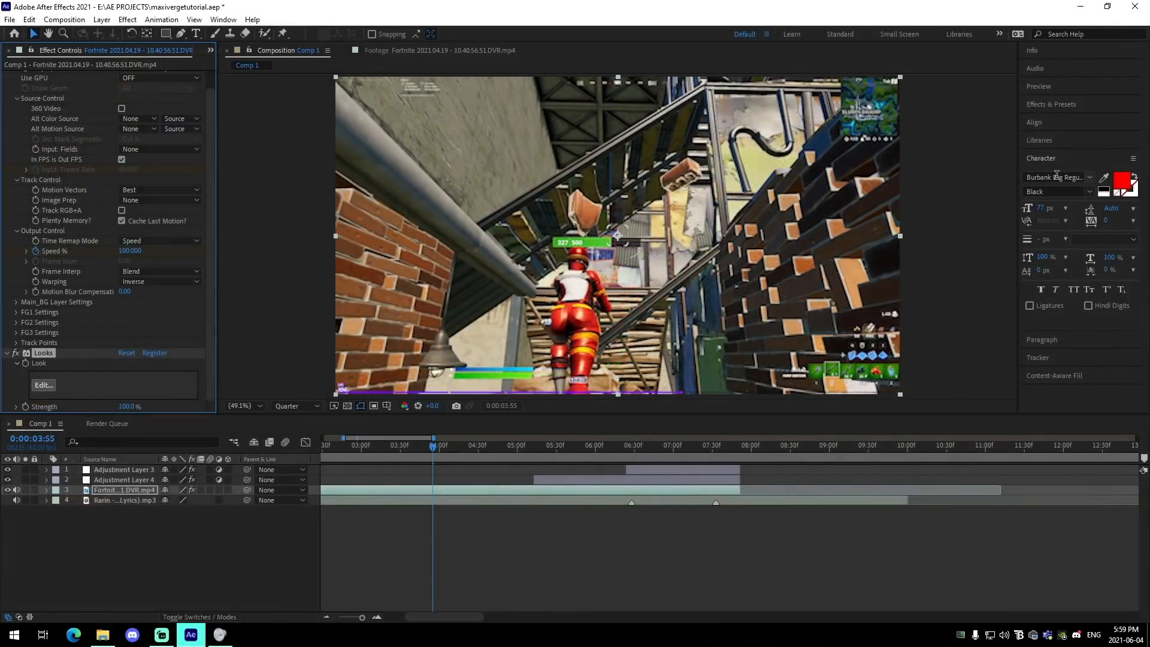
pyautogui.click(1054, 119)
pyautogui.write('looks')
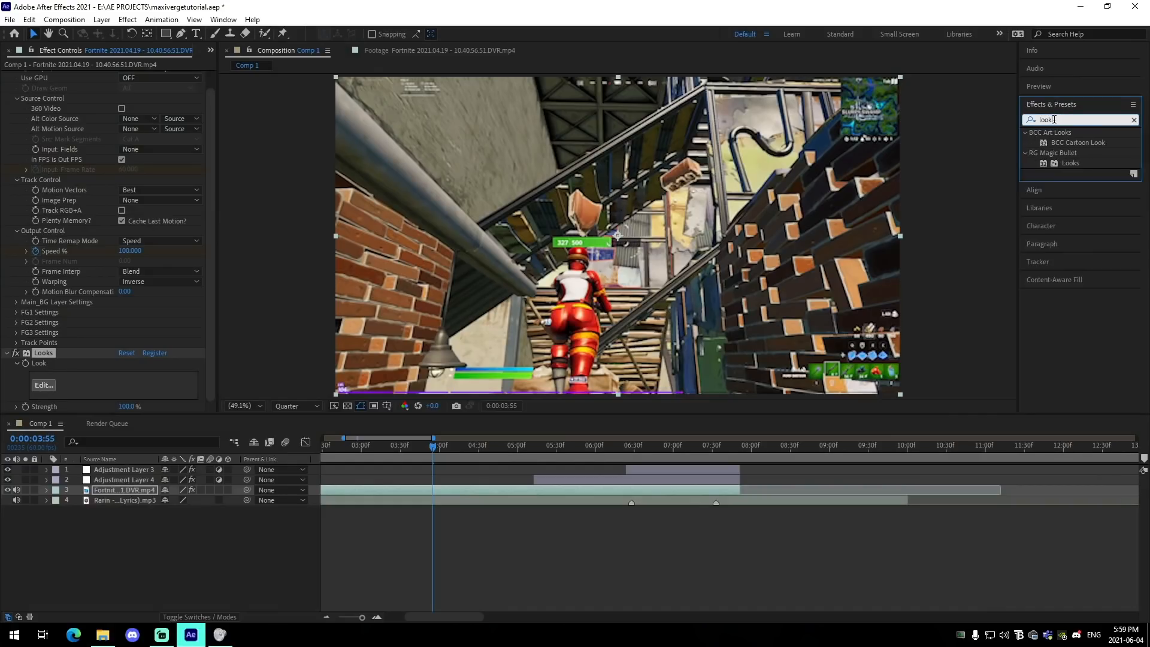
pyautogui.click(523, 525)
pyautogui.click(446, 489)
pyautogui.hotkey('ctrl', 'space')
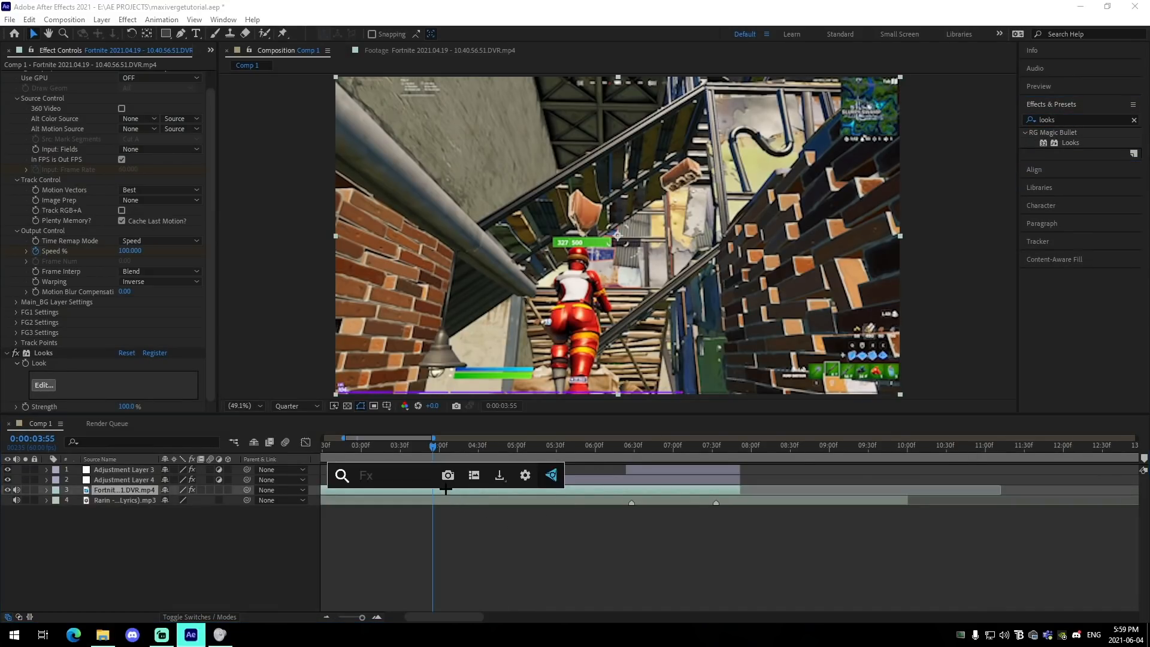
pyautogui.click(446, 509)
# Edit the clip's look in Magic Bullet Looks and add HSL Colors and, ahead of it, LUT to the Post stage
pyautogui.click(54, 399)
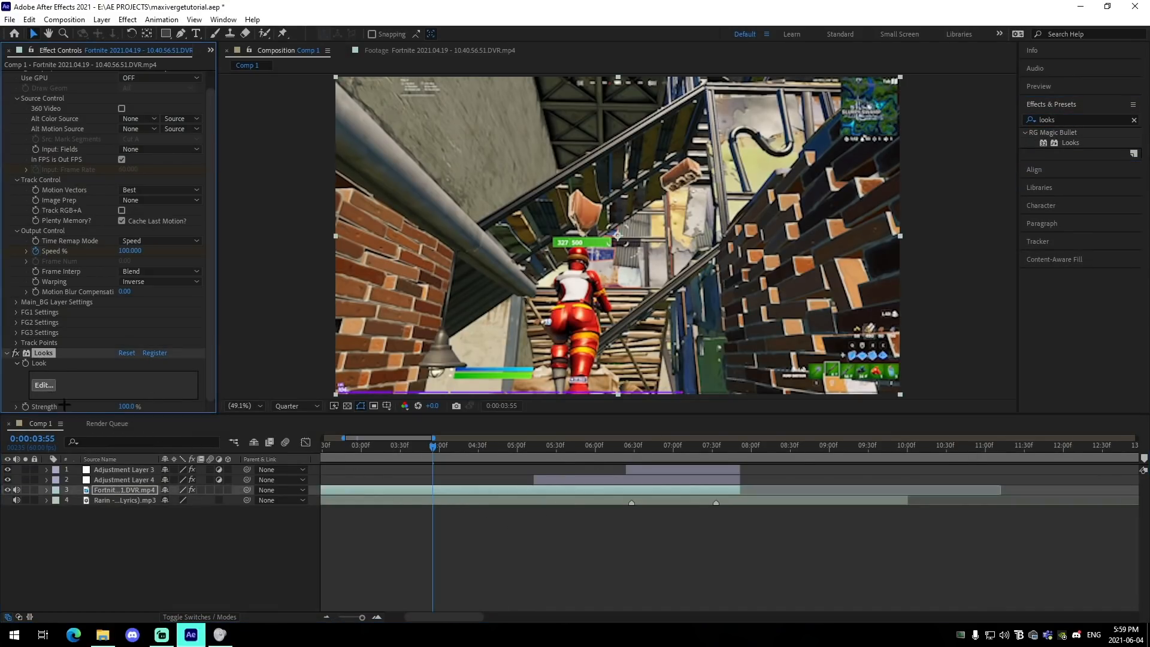
pyautogui.click(43, 384)
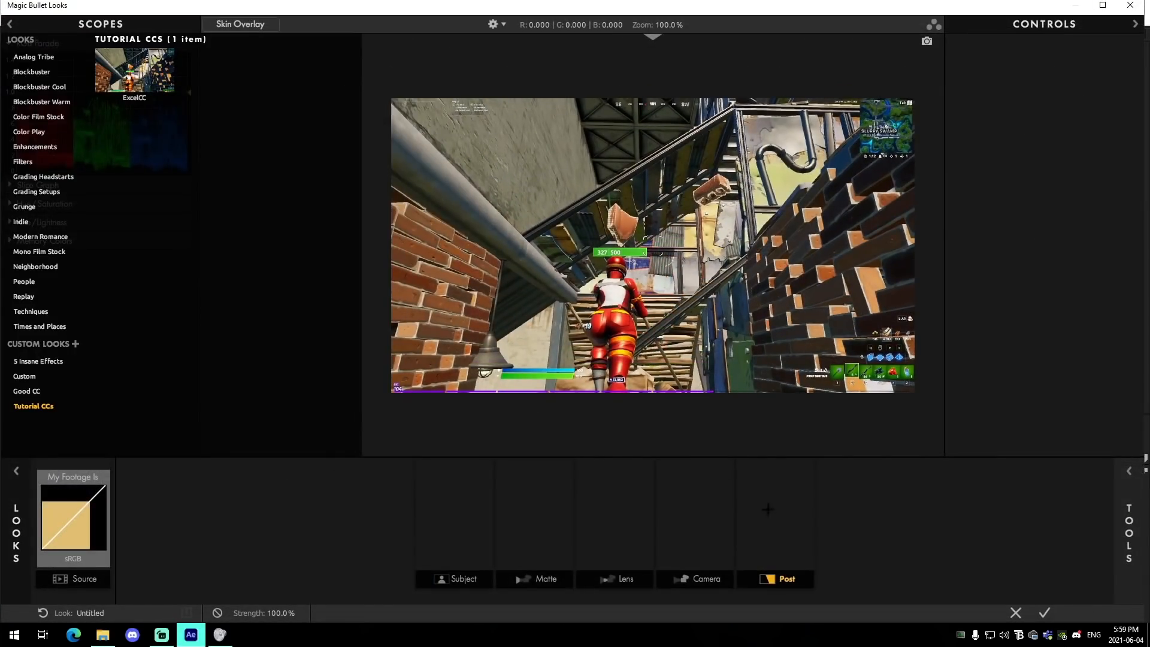
pyautogui.click(1114, 542)
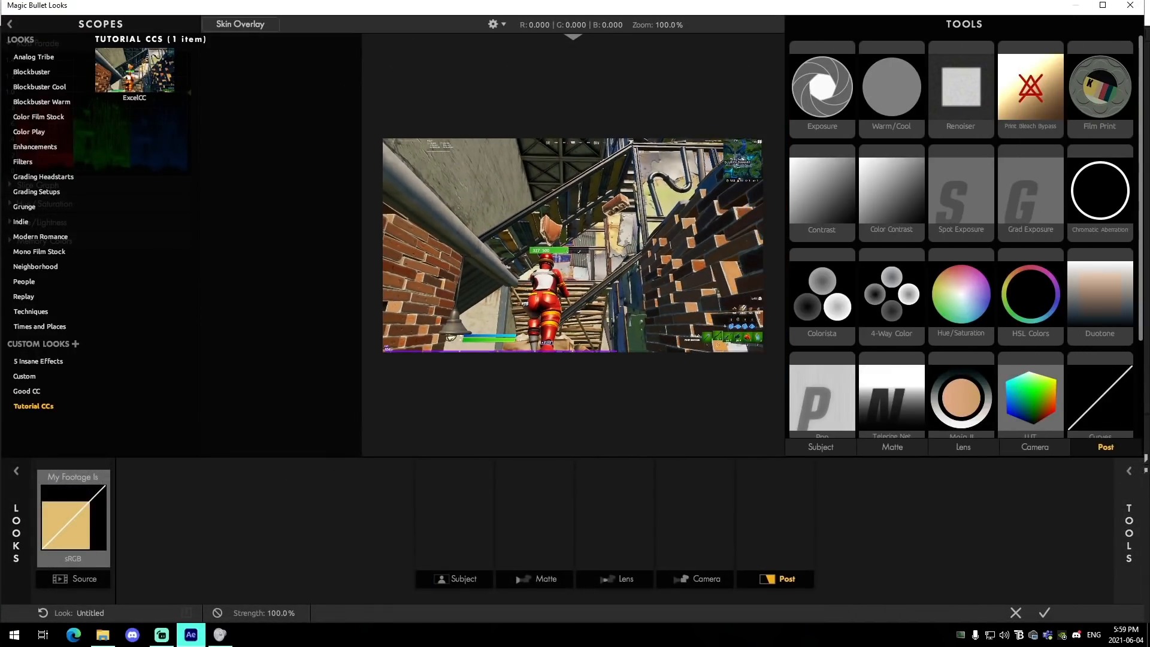
pyautogui.moveTo(1030, 293); pyautogui.dragTo(775, 513)
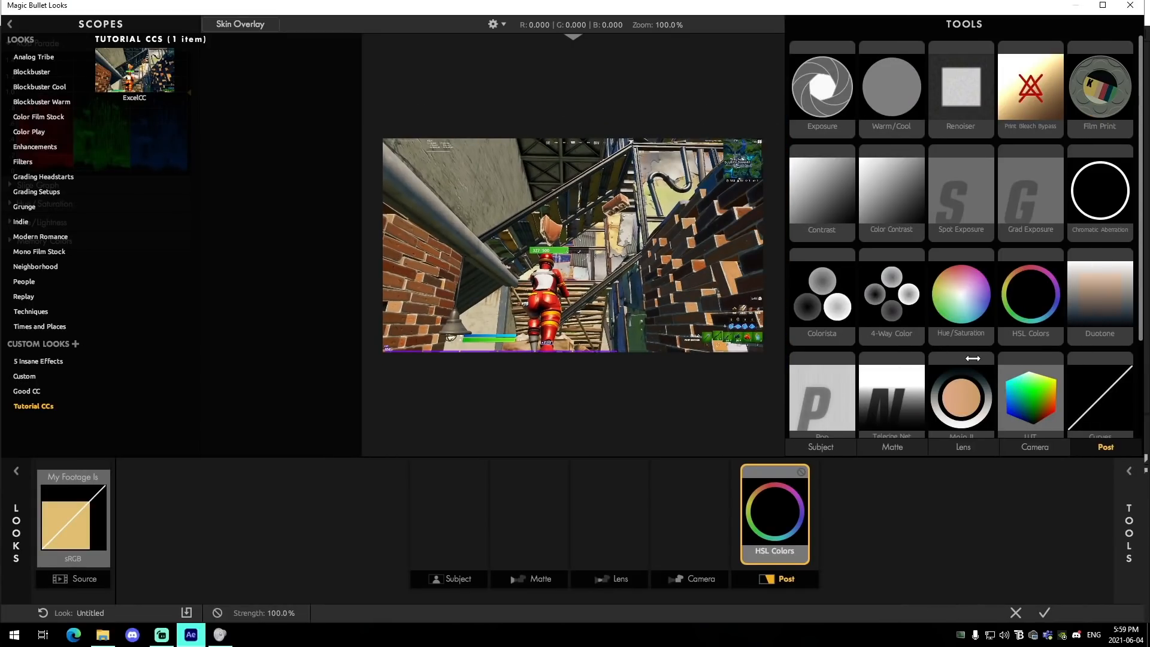
pyautogui.scroll(-1, 972, 358)
pyautogui.moveTo(1024, 355); pyautogui.dragTo(740, 511)
# Load MaxiTypeLUT.cube from the Maxi folder into the LUT tool
pyautogui.click(1018, 61)
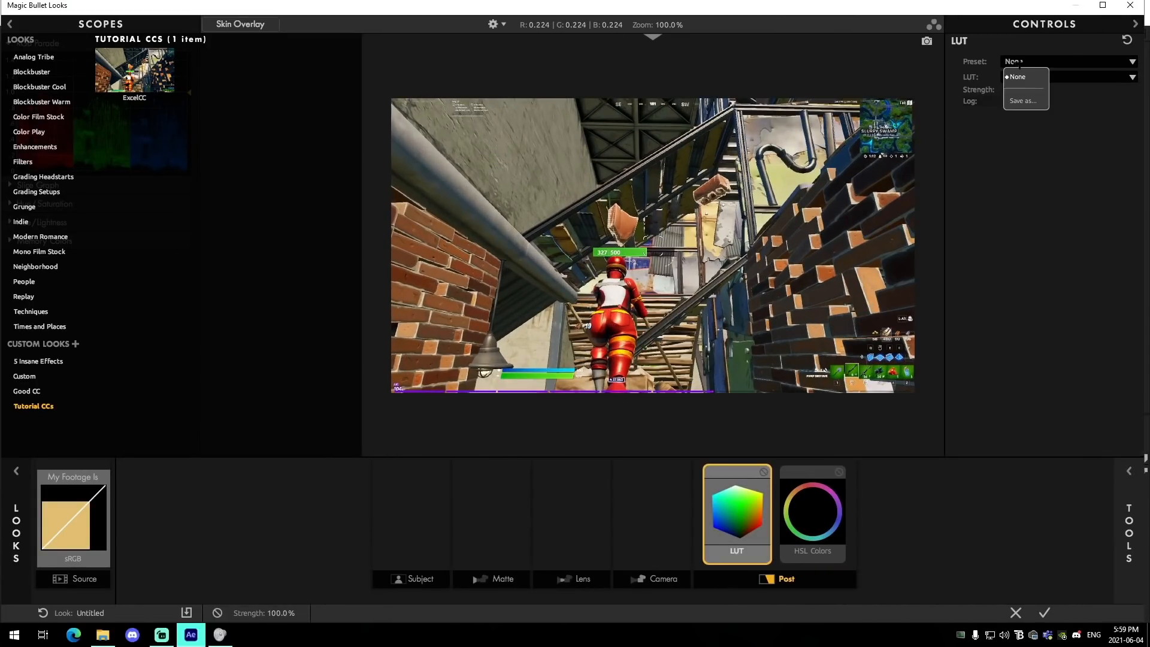
pyautogui.click(1023, 100)
pyautogui.click(677, 237)
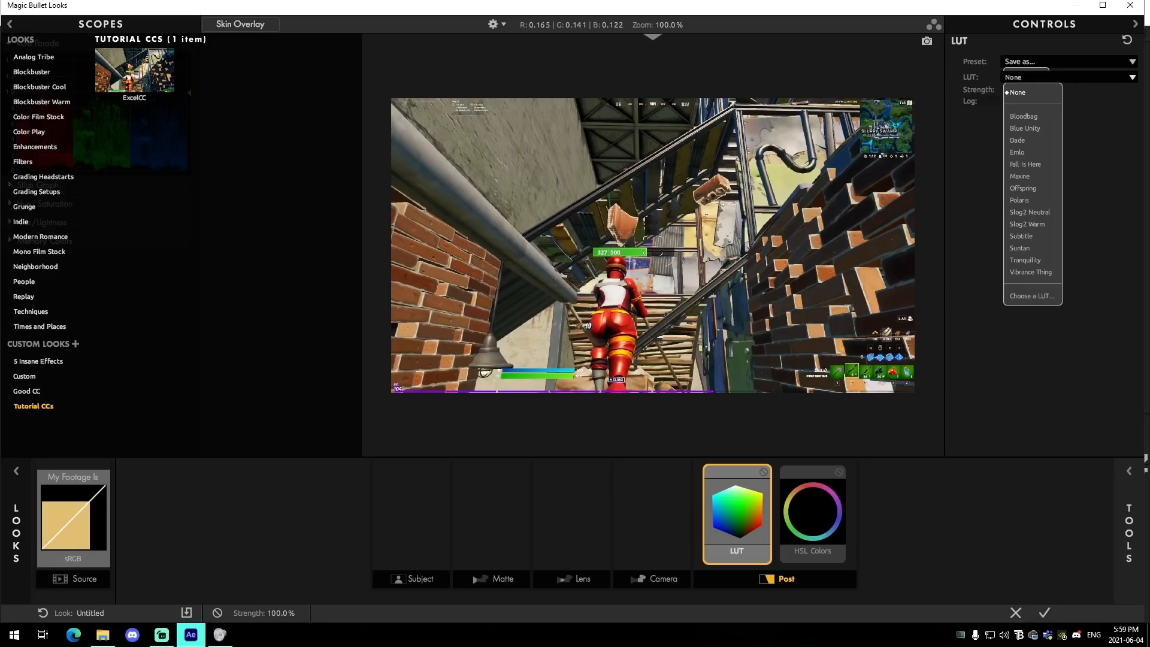
pyautogui.click(1067, 77)
pyautogui.click(1030, 295)
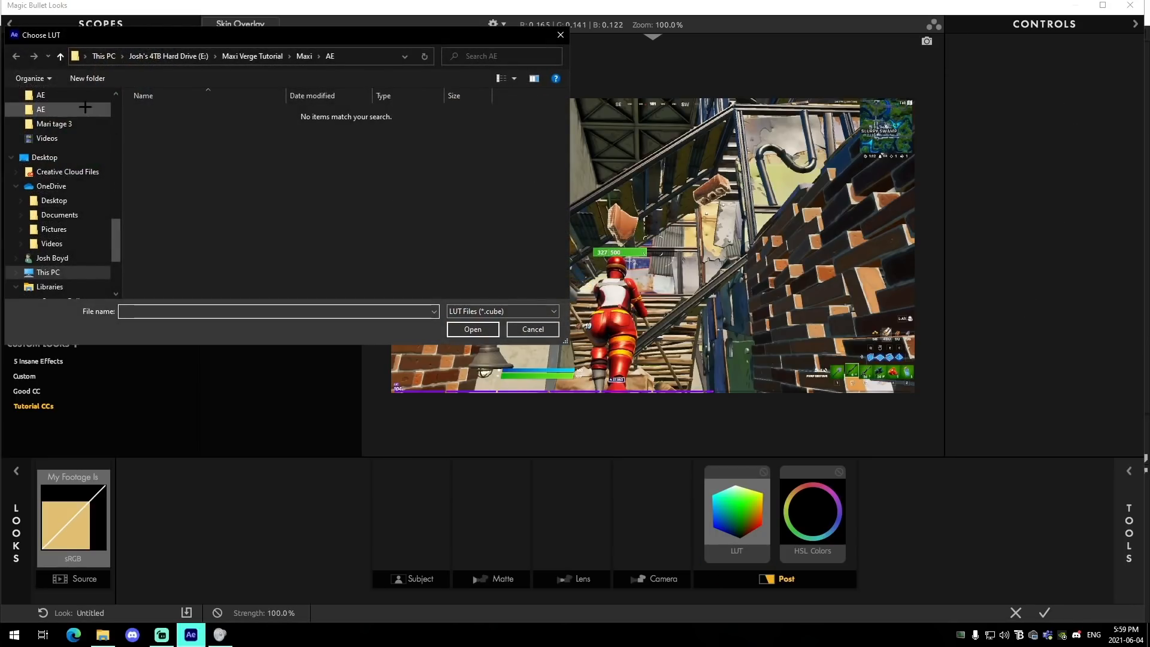
pyautogui.click(312, 56)
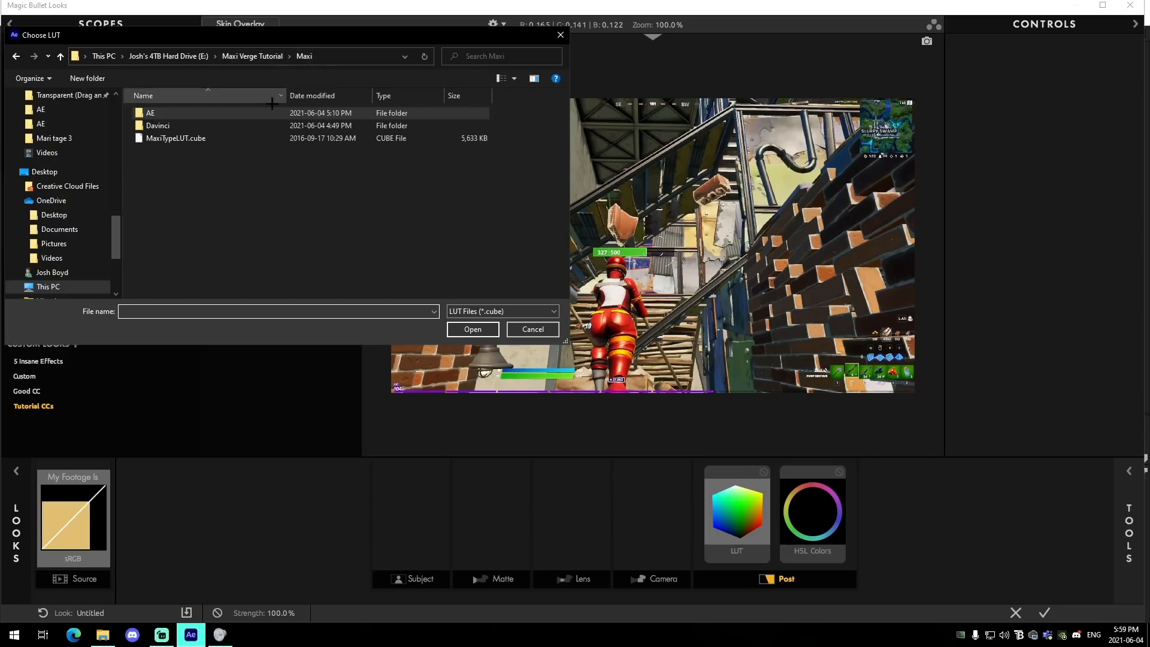
pyautogui.click(175, 138)
pyautogui.click(456, 328)
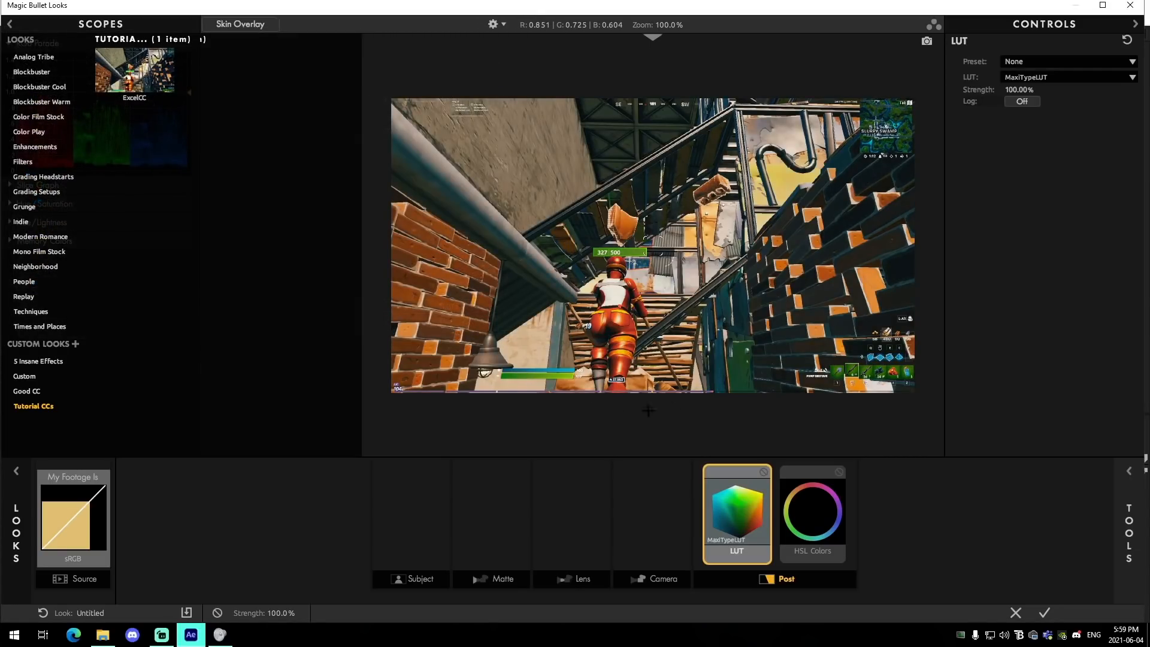
# Set HSL Colors hue, saturation and lightness to +13.1%, -24.6%, -18.1% for cyan and -25.4%, -64.0%, -31.3% for blue, and accept the look
pyautogui.click(788, 516)
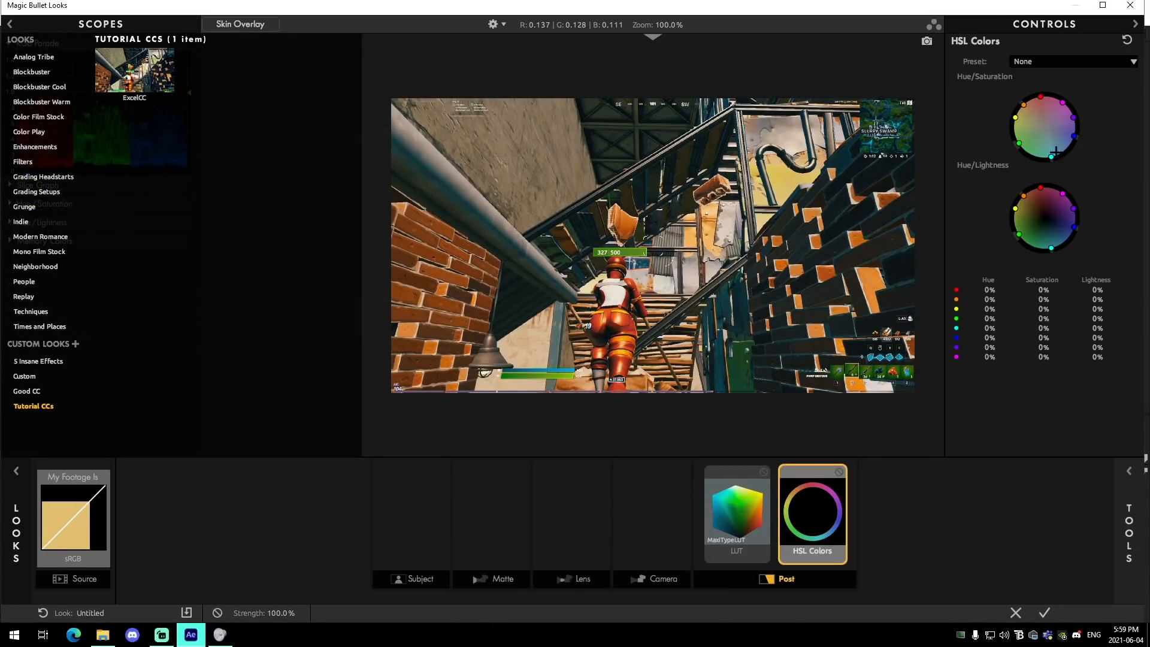
pyautogui.moveTo(1051, 157); pyautogui.dragTo(1055, 131)
pyautogui.moveTo(1053, 247); pyautogui.dragTo(1063, 229)
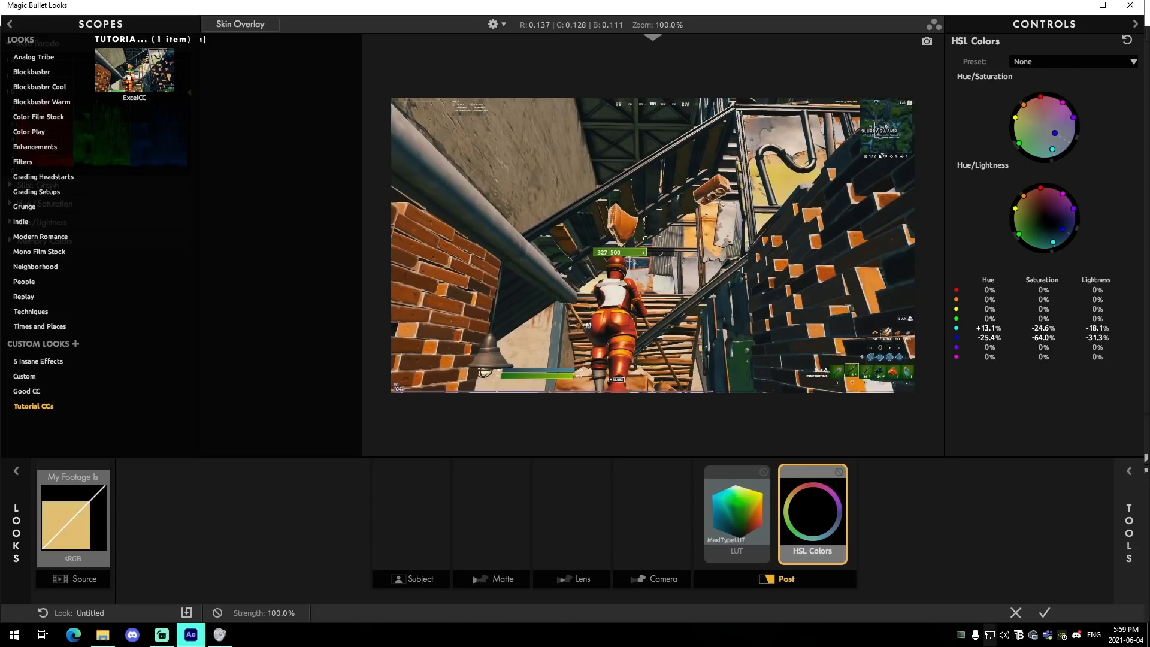
pyautogui.click(1044, 612)
# Preview the color-graded clip and return the playhead to the composition start
pyautogui.press('space')
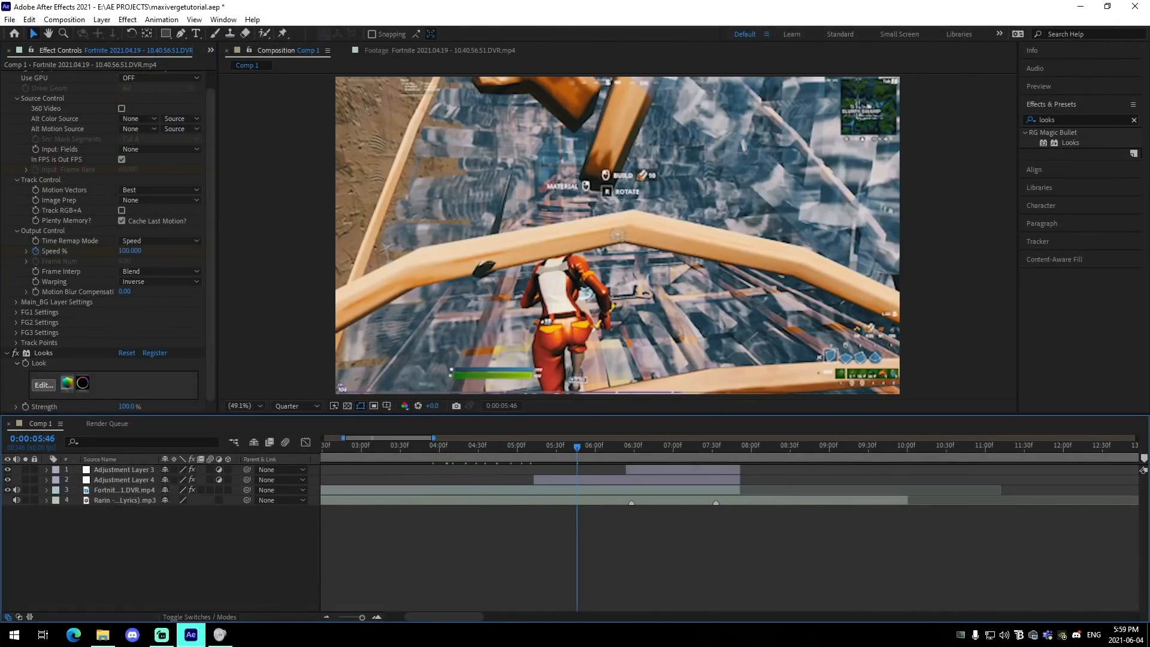
pyautogui.click(327, 616)
pyautogui.press('Home')
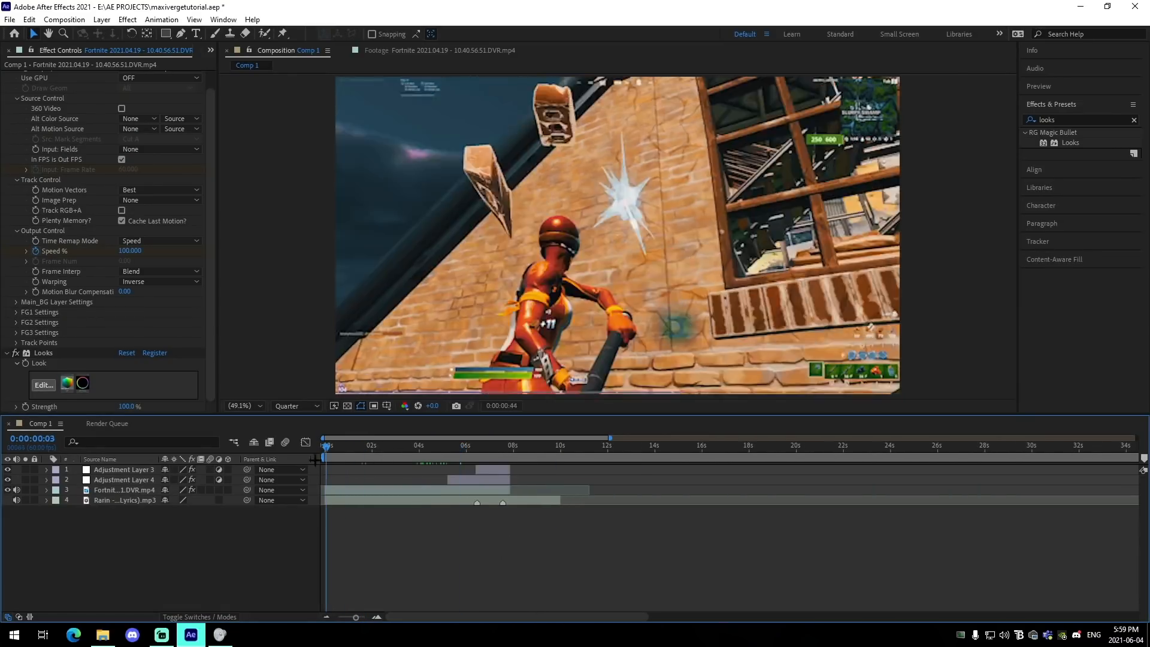